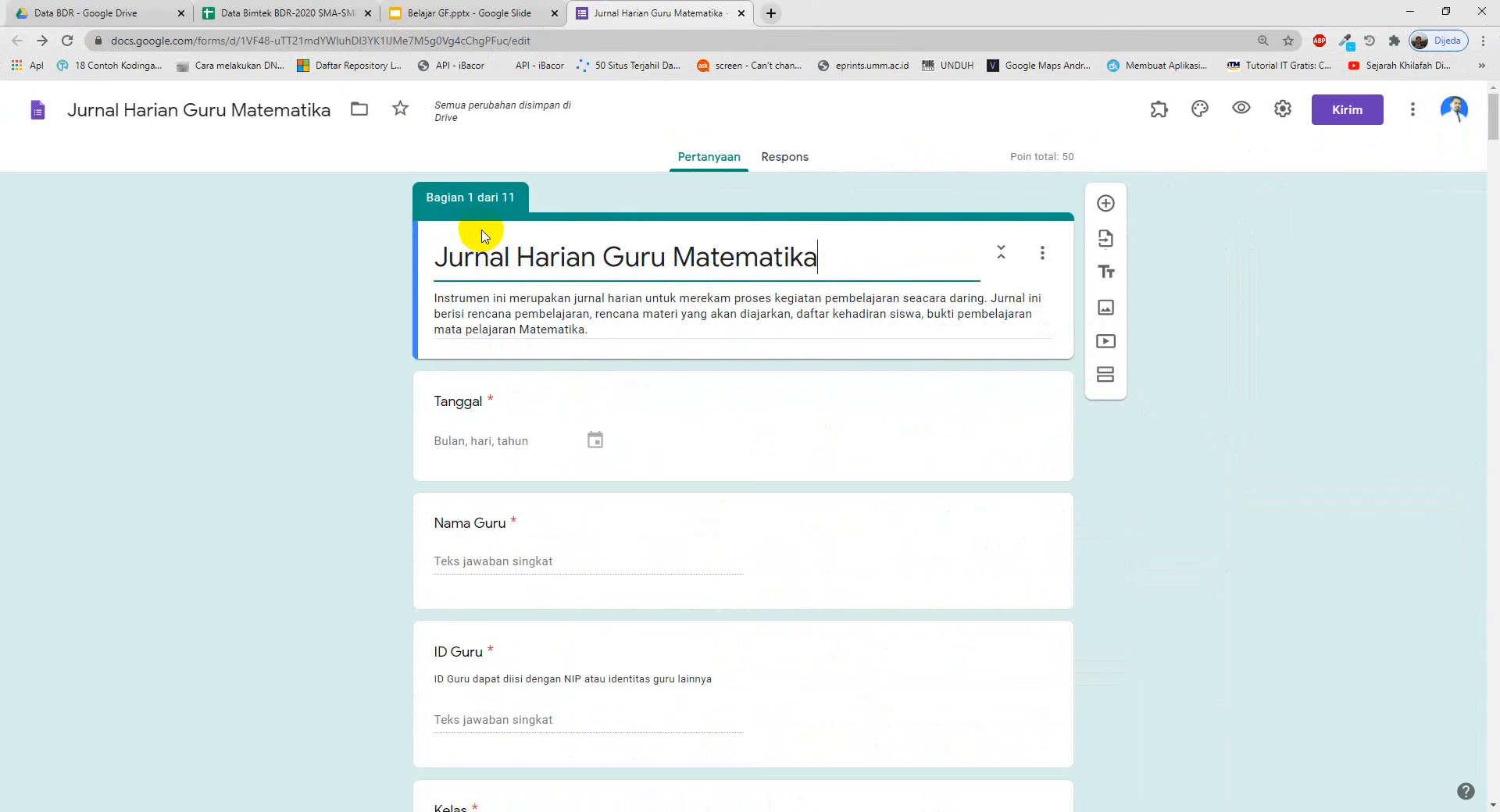
- Review the form's sections from the opening questions through the attendance sections for classes XI MIA - A, B and C
scroll(485, 234, down, 9)
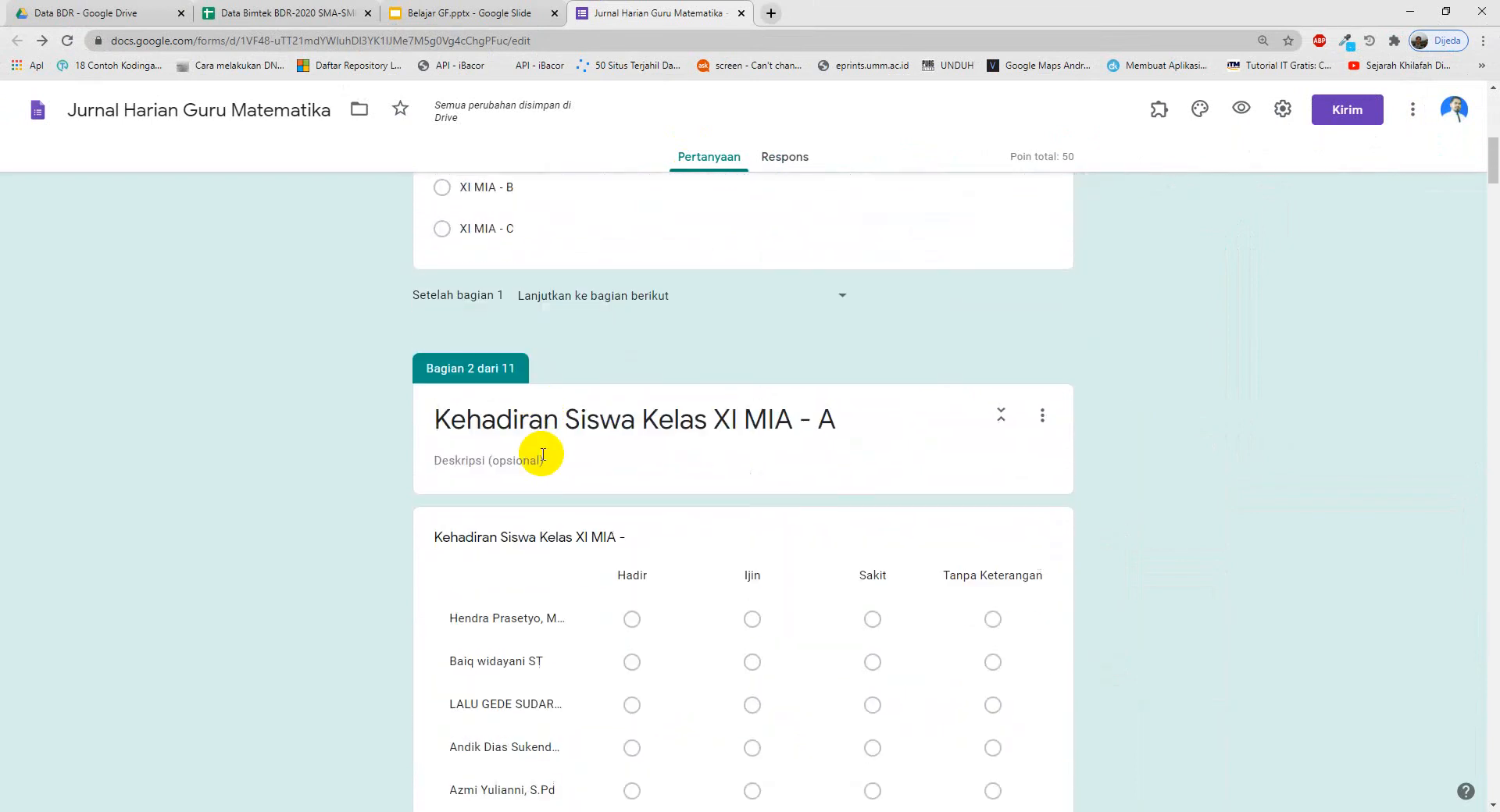
scroll(636, 502, down, 4)
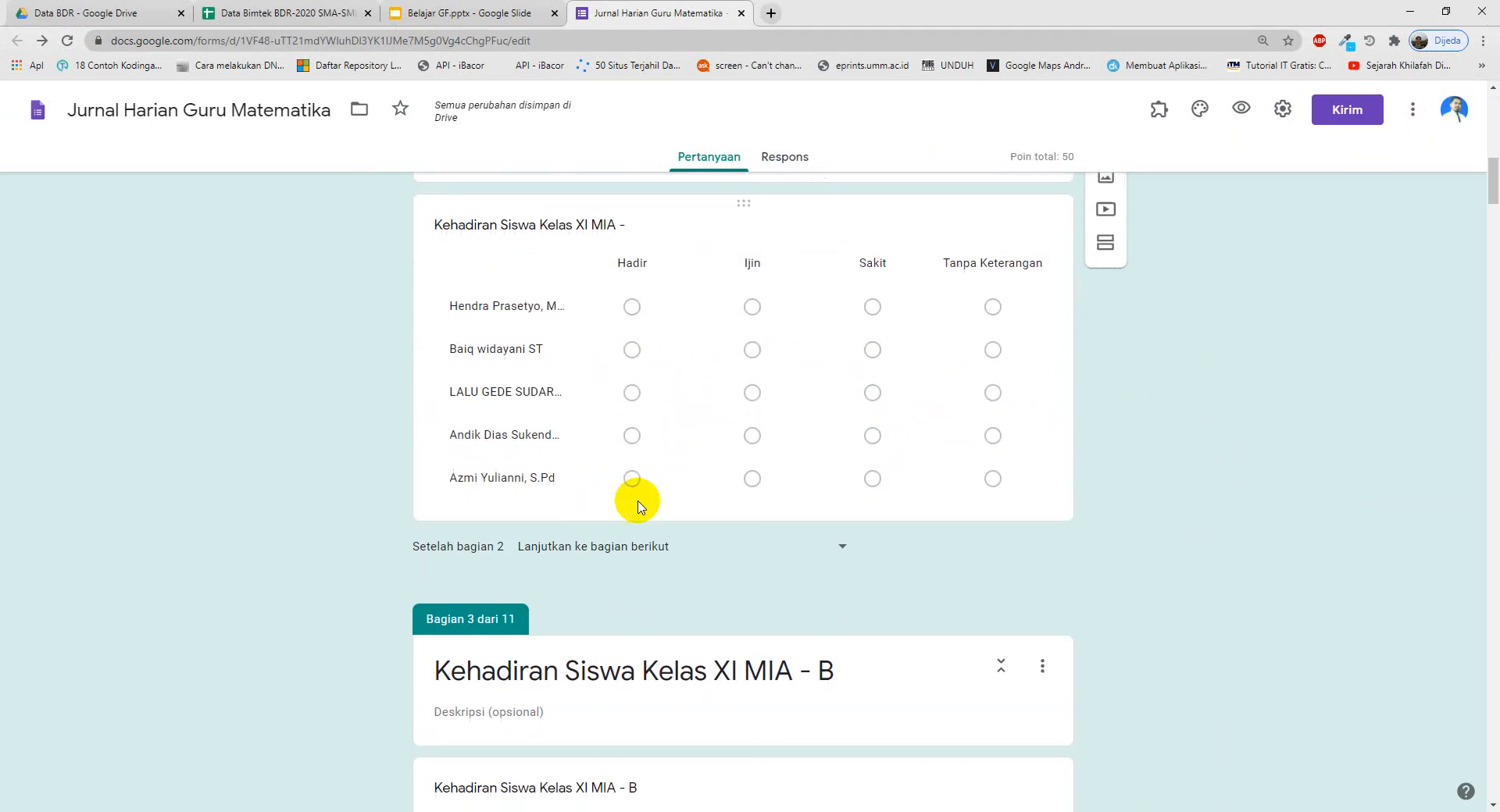
scroll(637, 506, down, 3)
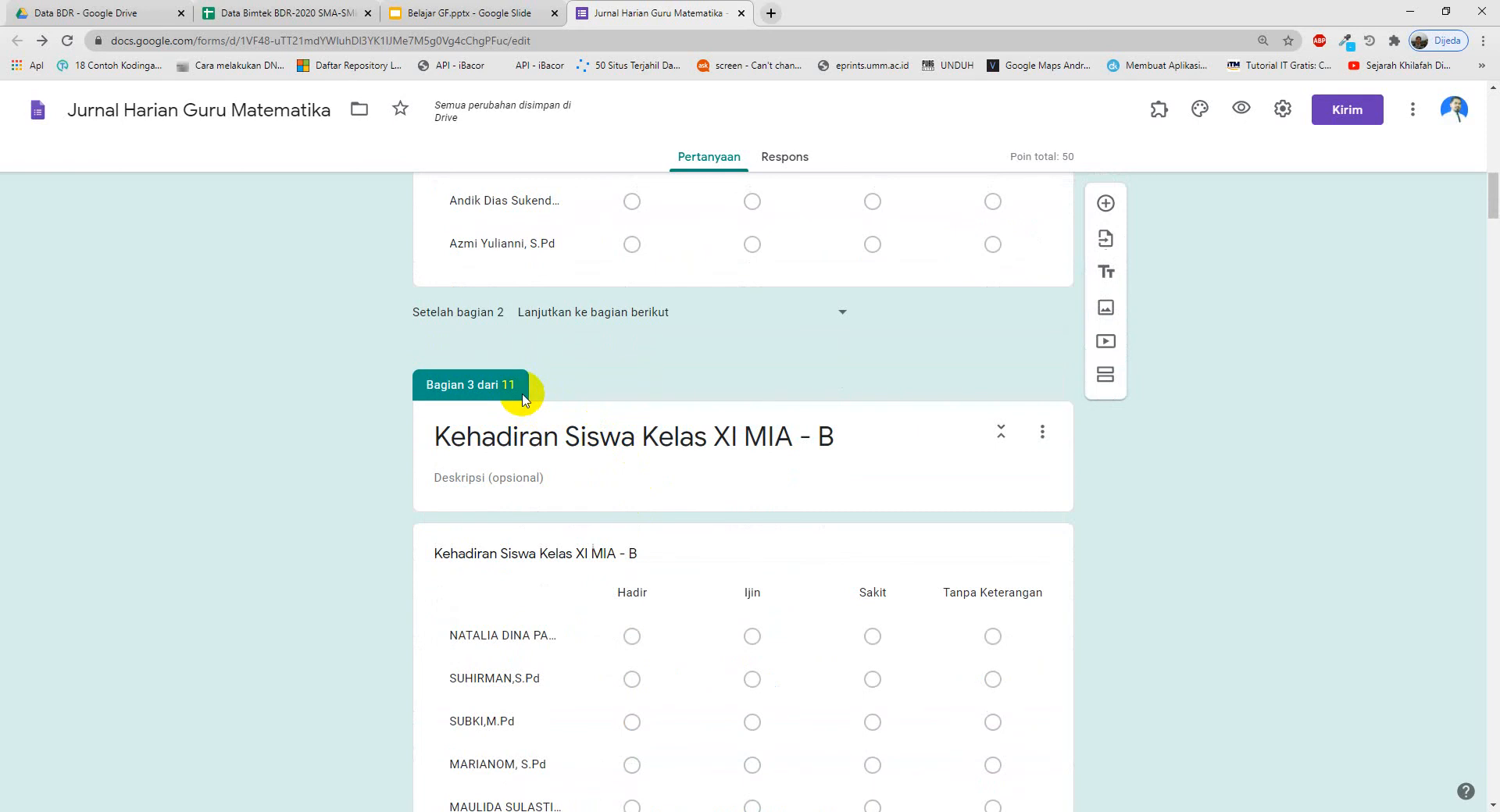
scroll(610, 433, up, 5)
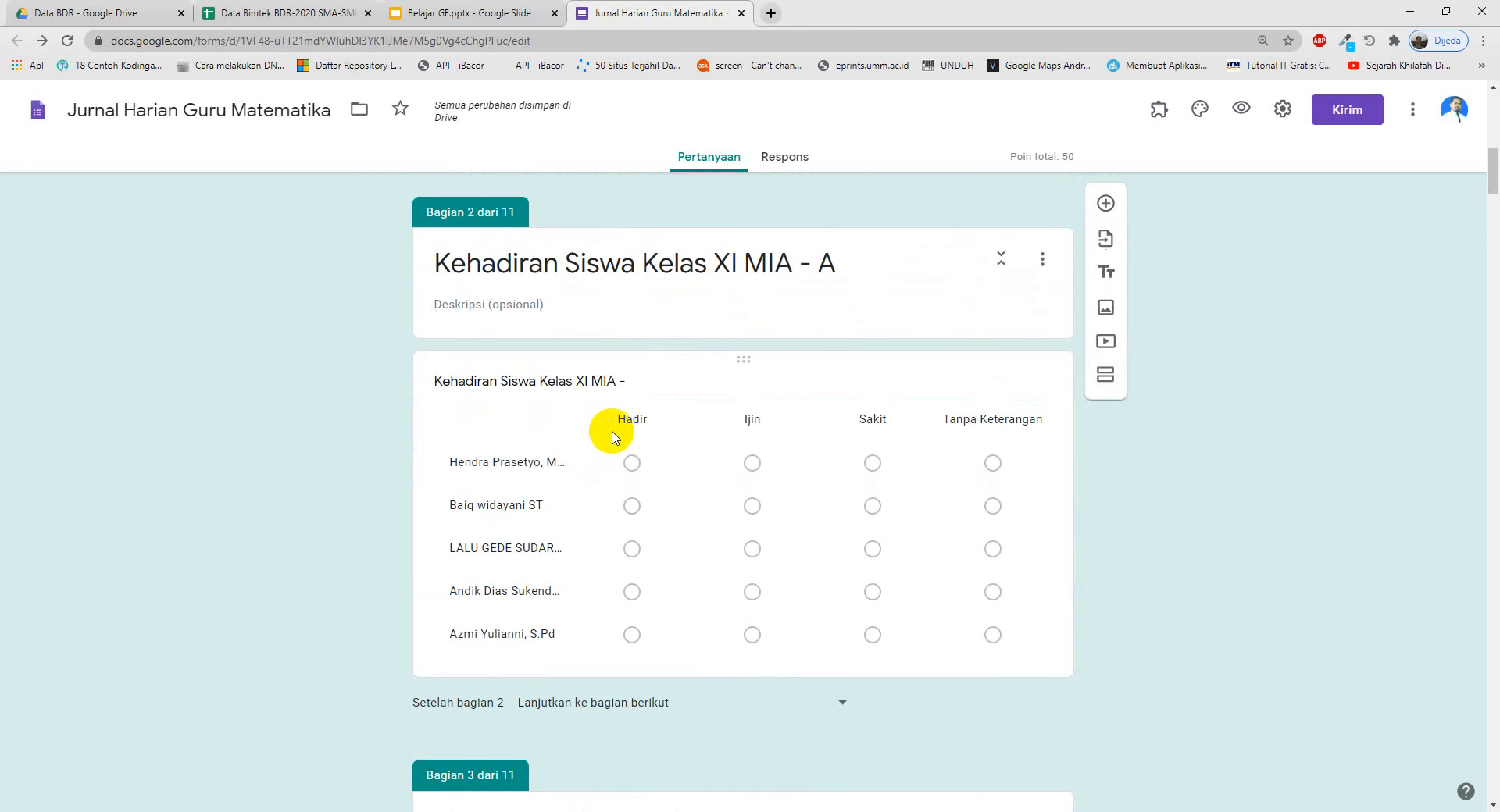
scroll(613, 430, up, 1)
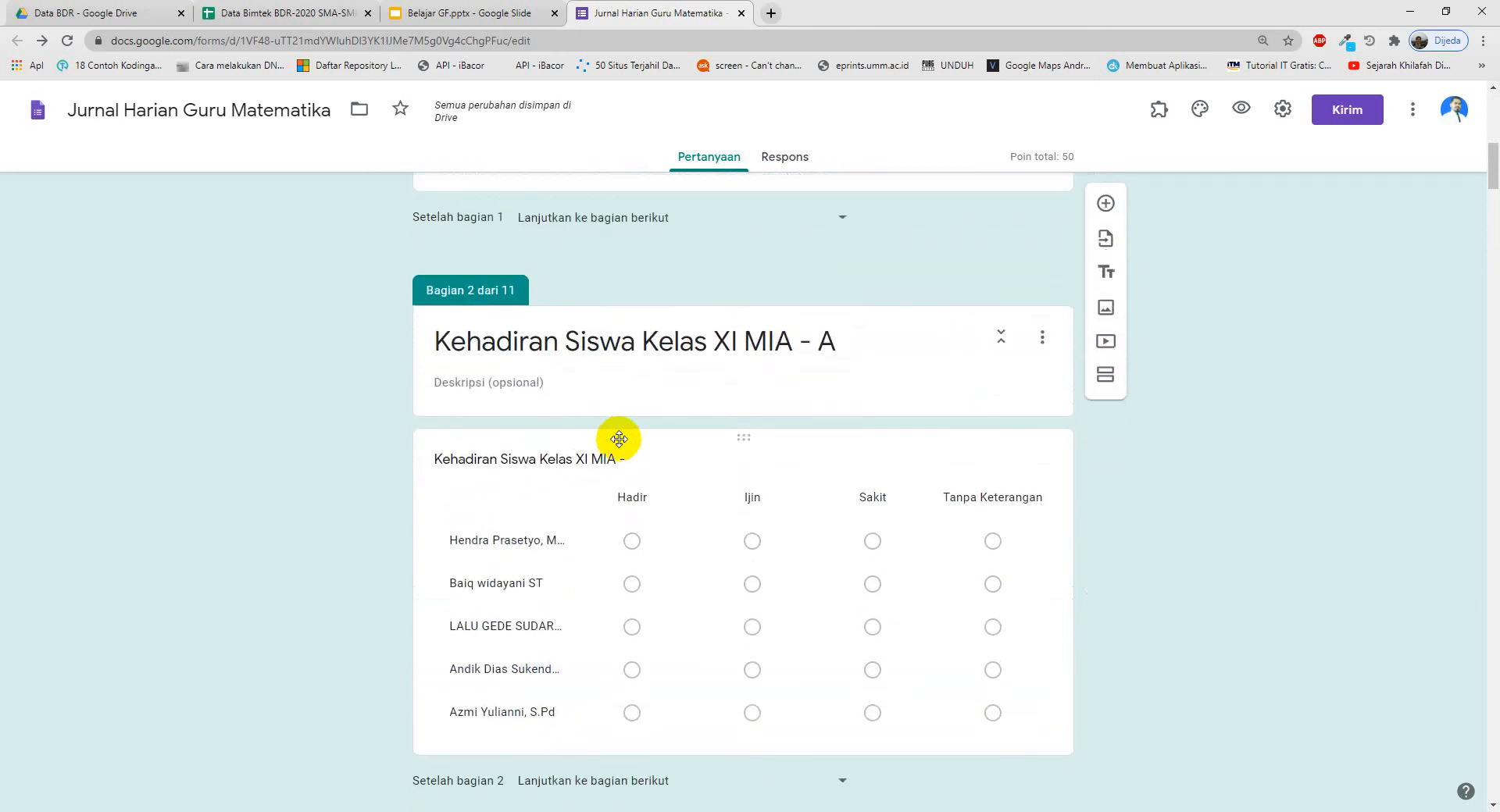
scroll(620, 446, down, 4)
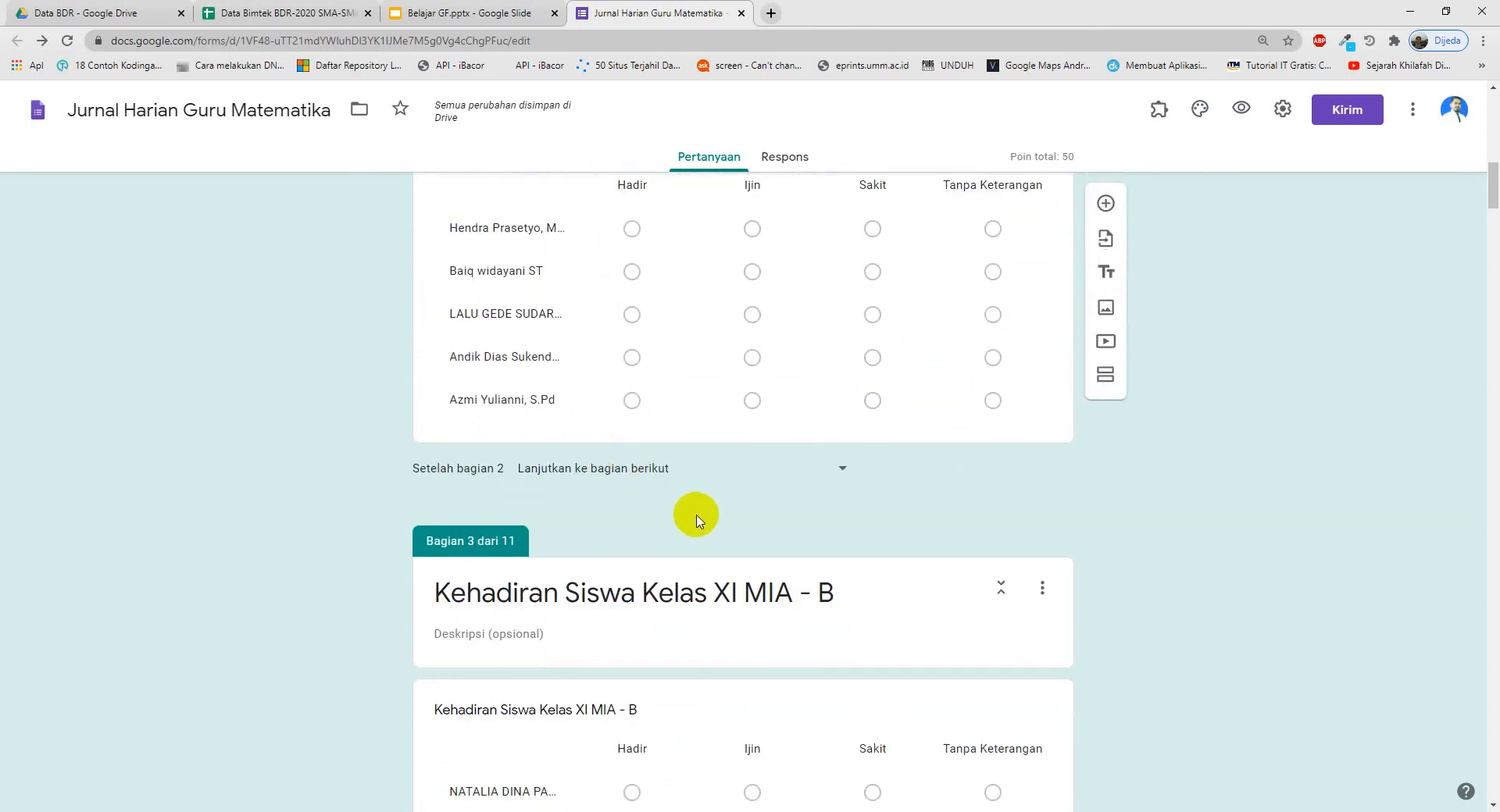
scroll(831, 536, down, 1)
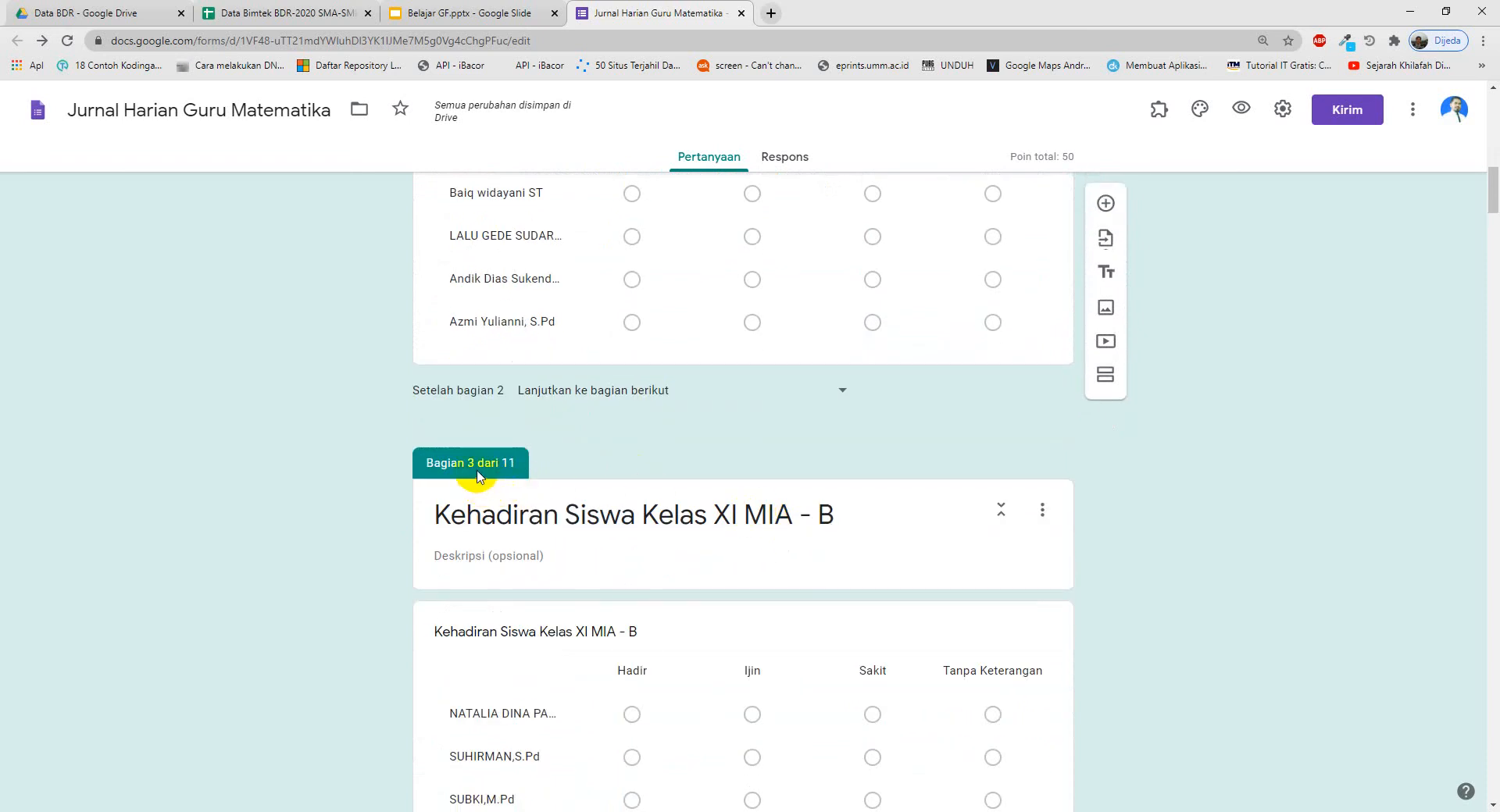
scroll(478, 477, down, 8)
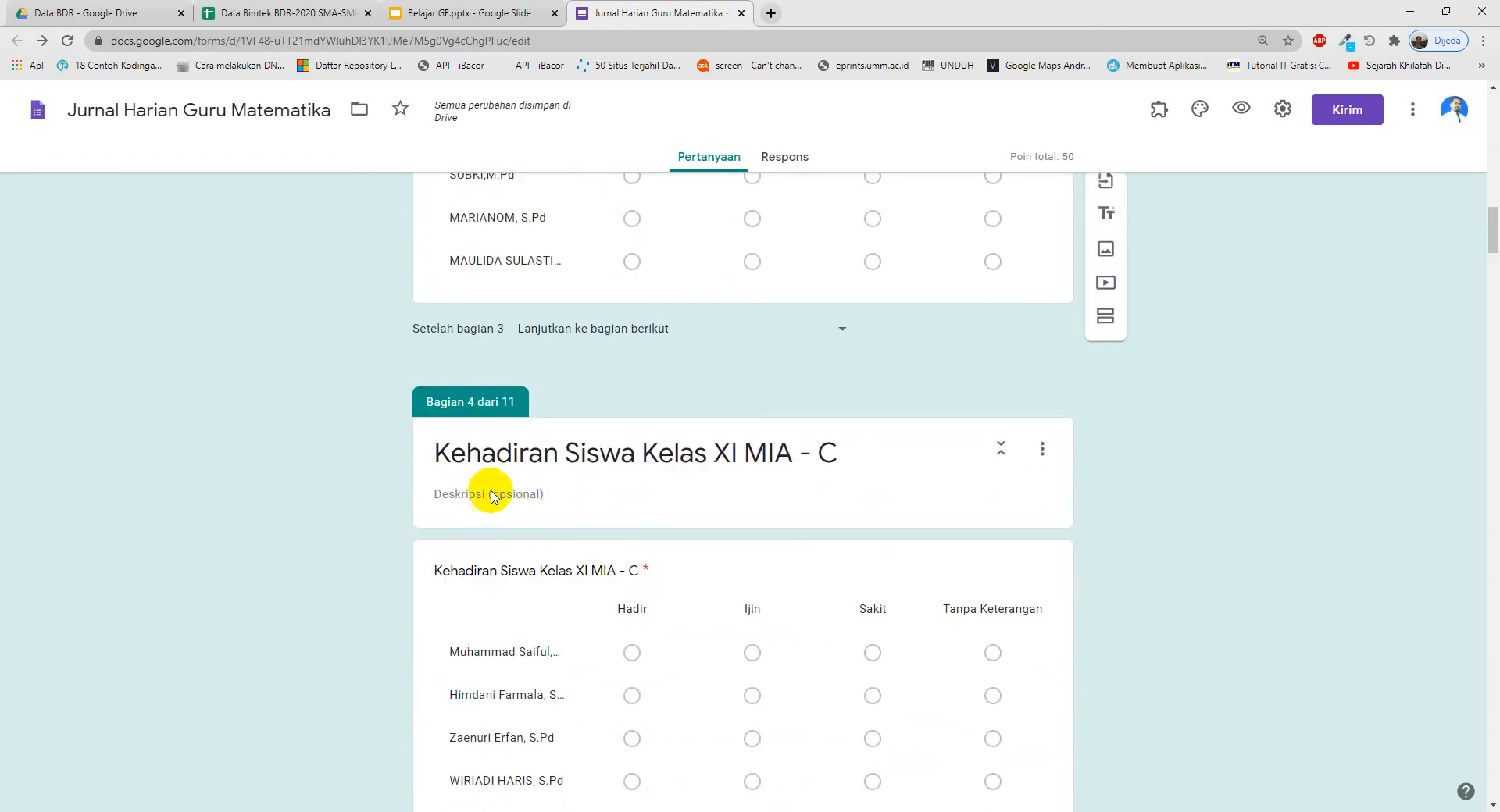
- Delete the two attendance sections for classes XI MIA - B and XI MIA - C
scroll(546, 500, up, 7)
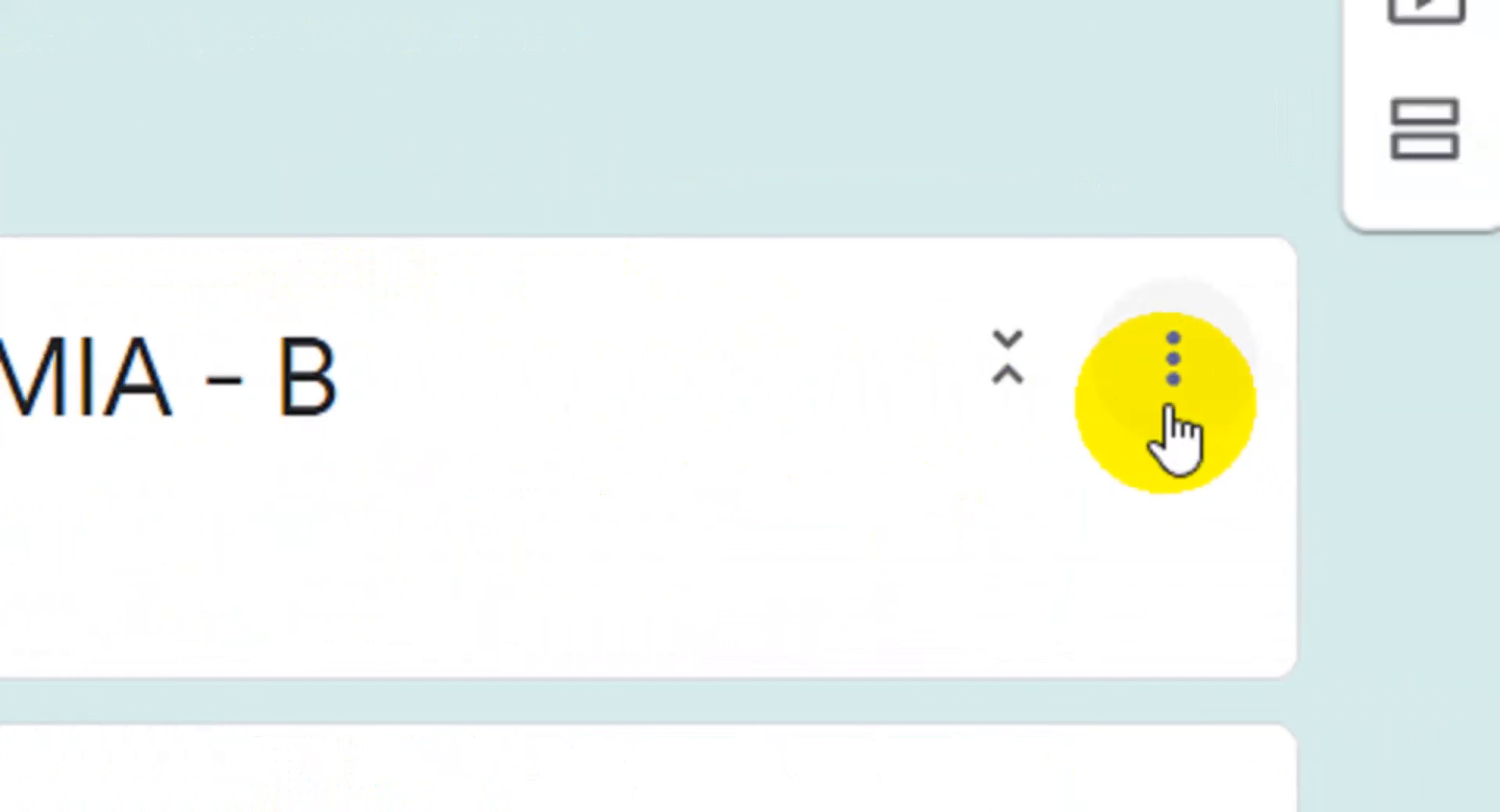
click(1128, 410)
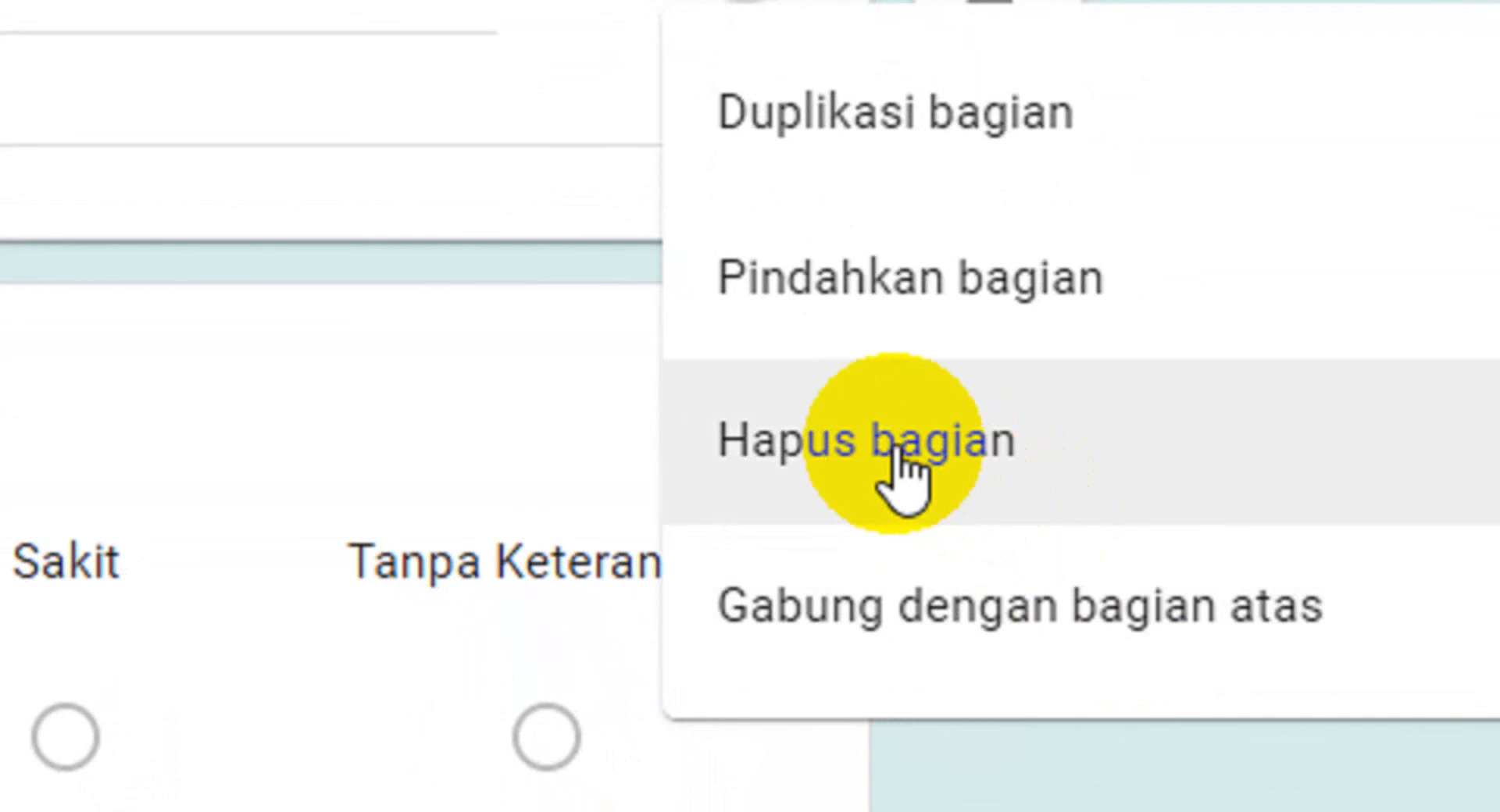
click(895, 445)
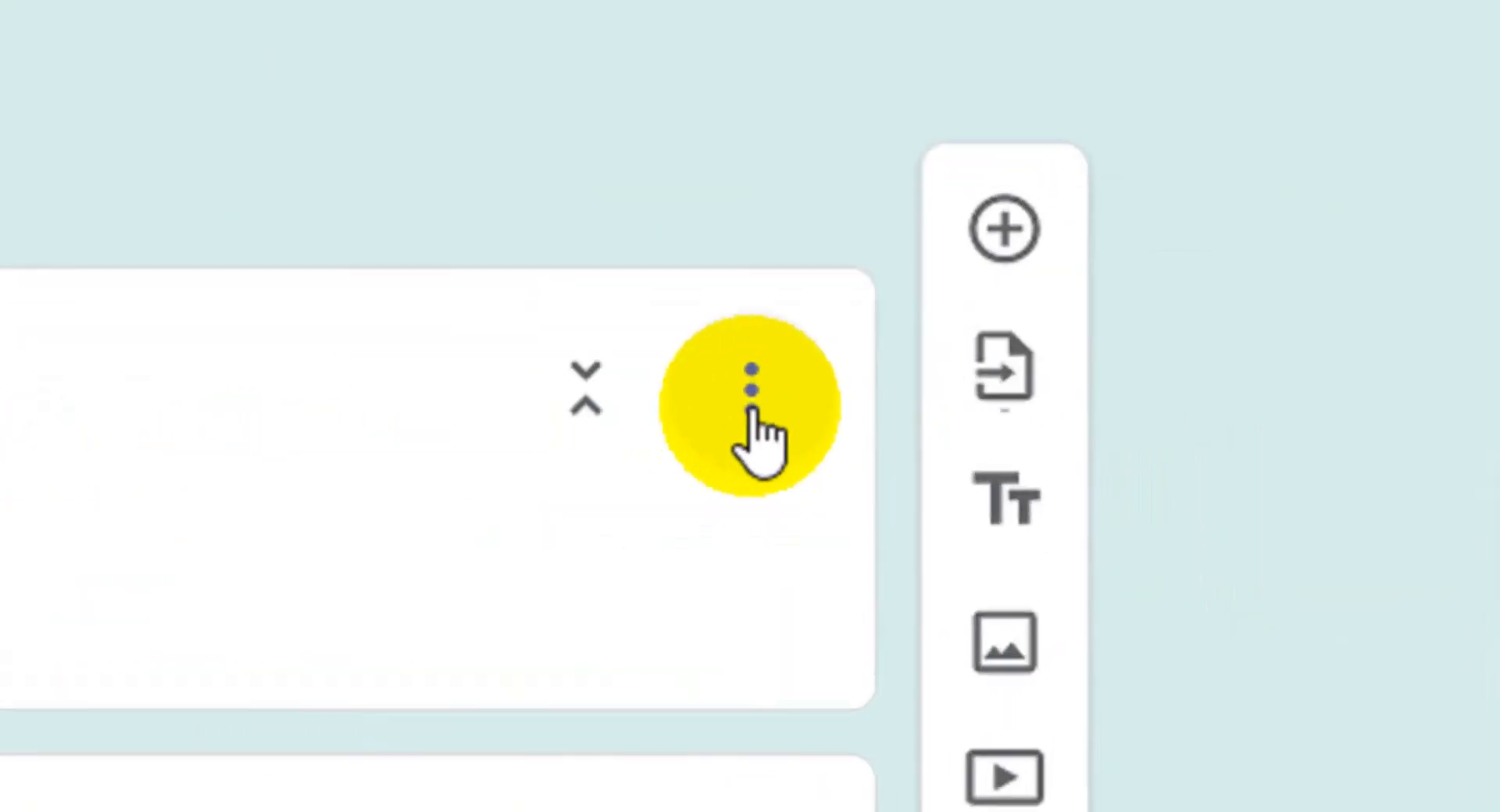
click(1043, 437)
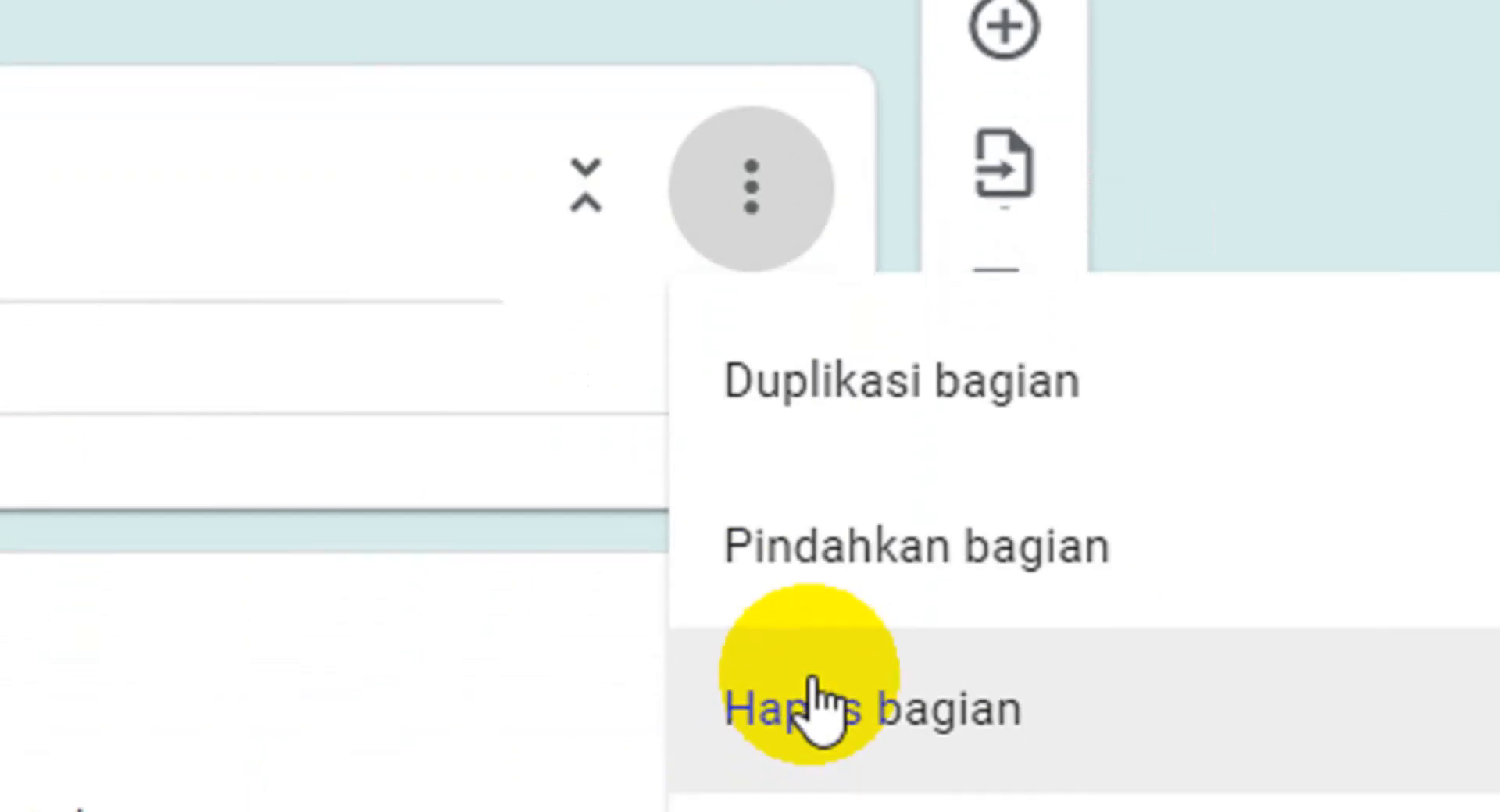
click(810, 653)
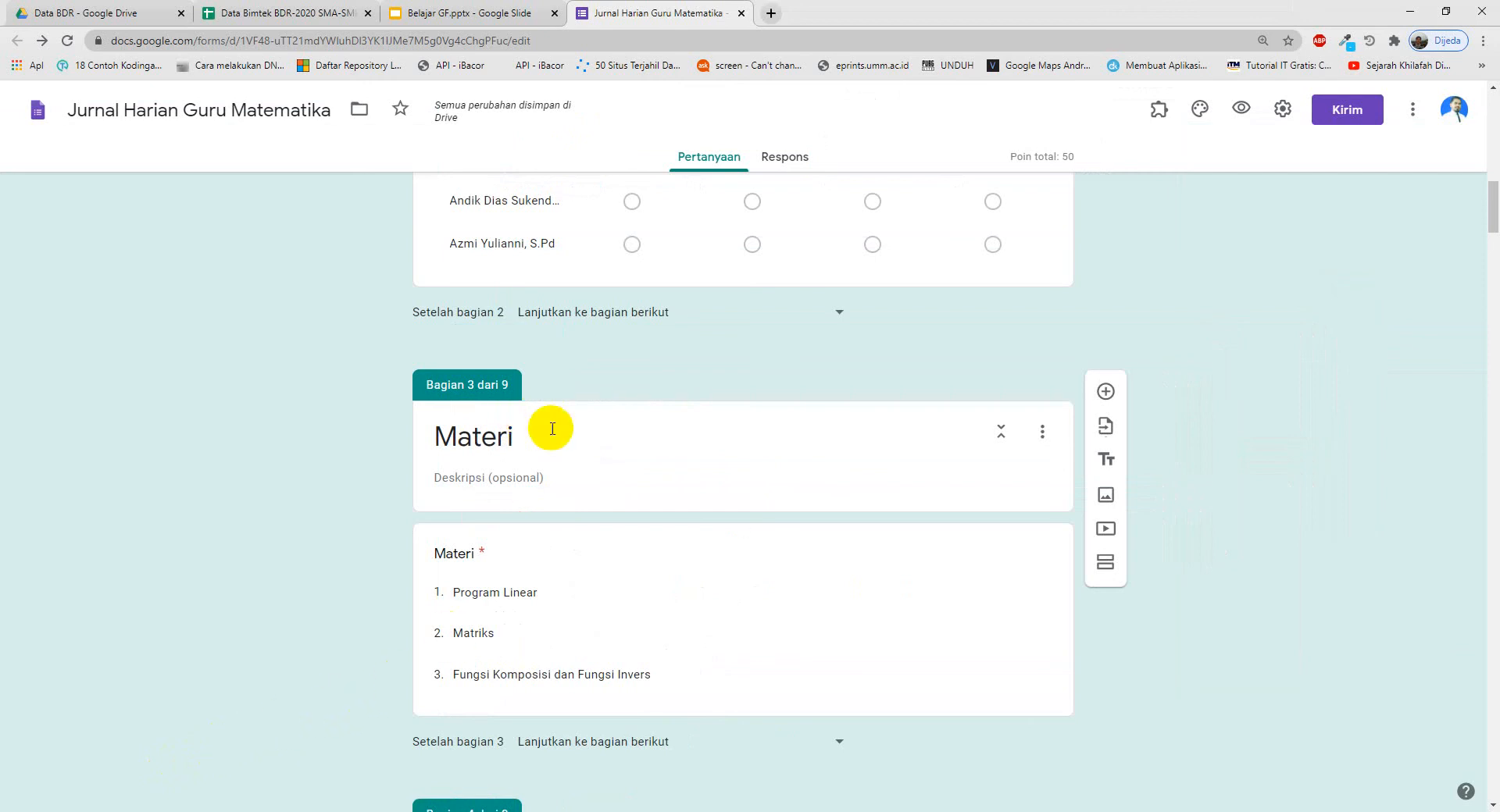
- Check the topic list in the Belajar GF presentation and return to the Jurnal Harian Guru Matematika form
click(480, 17)
click(479, 18)
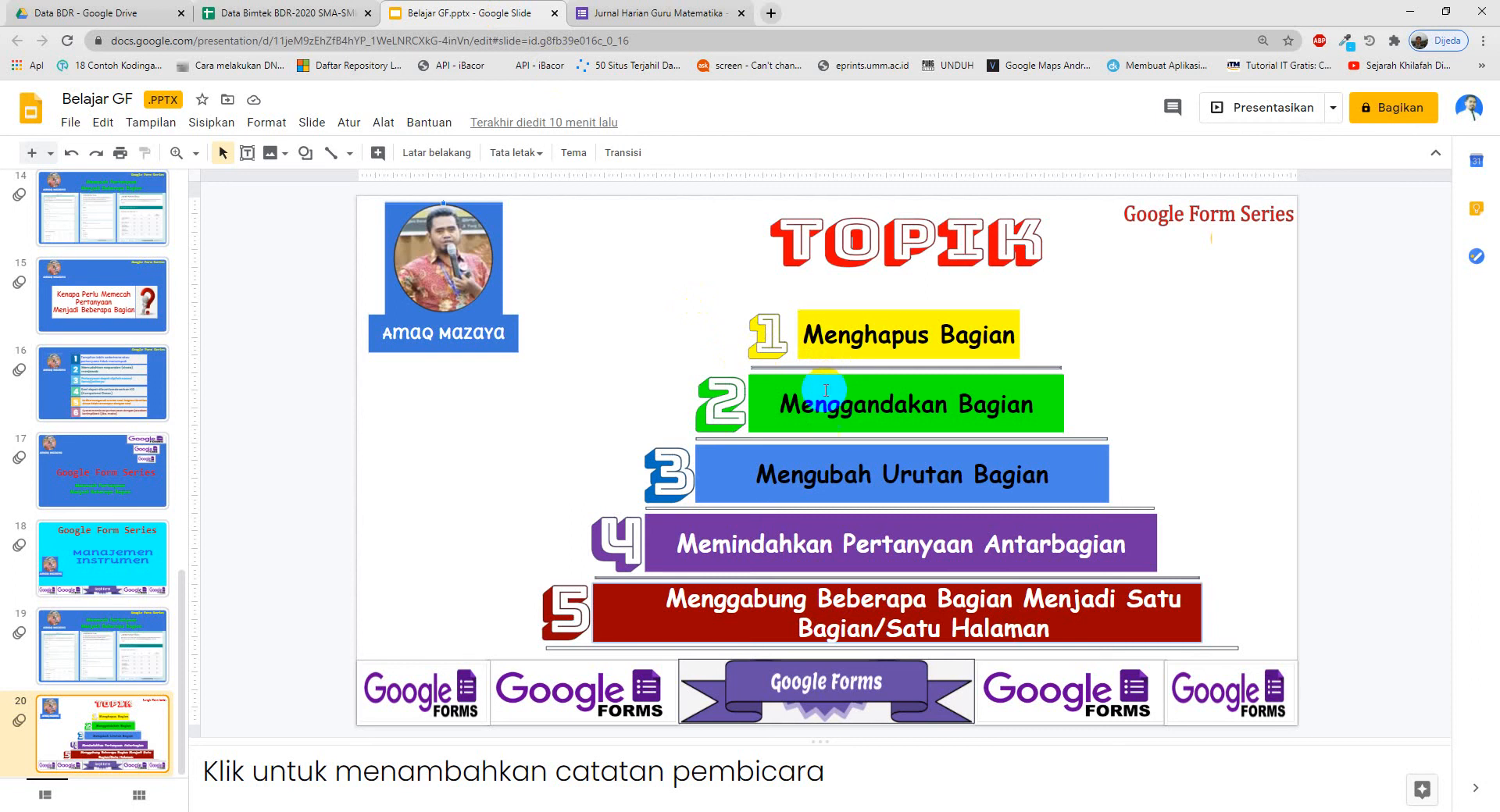
click(658, 17)
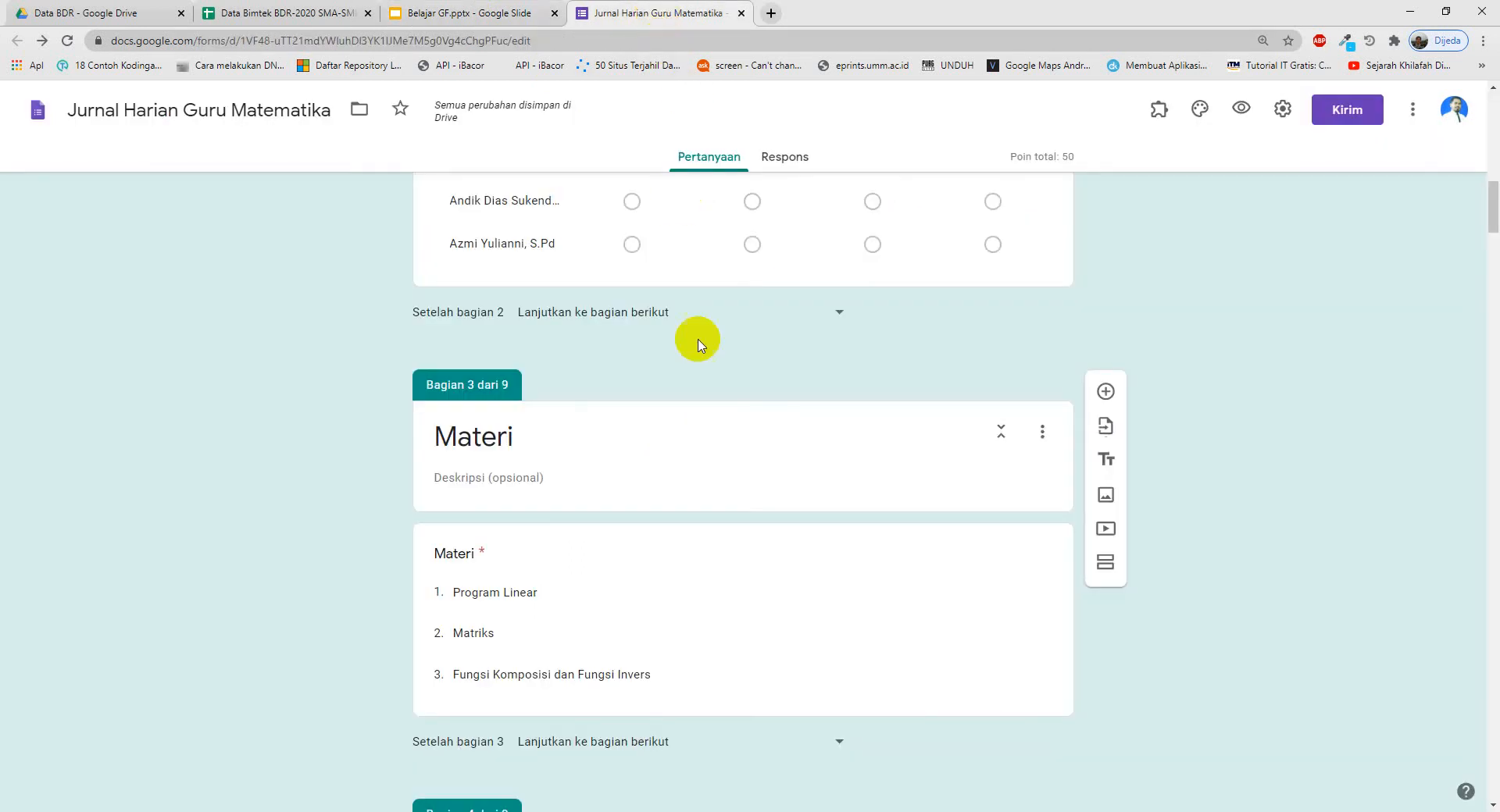
- Compare the class options in the Kelas question with the remaining XI MIA - A attendance section
scroll(734, 426, up, 4)
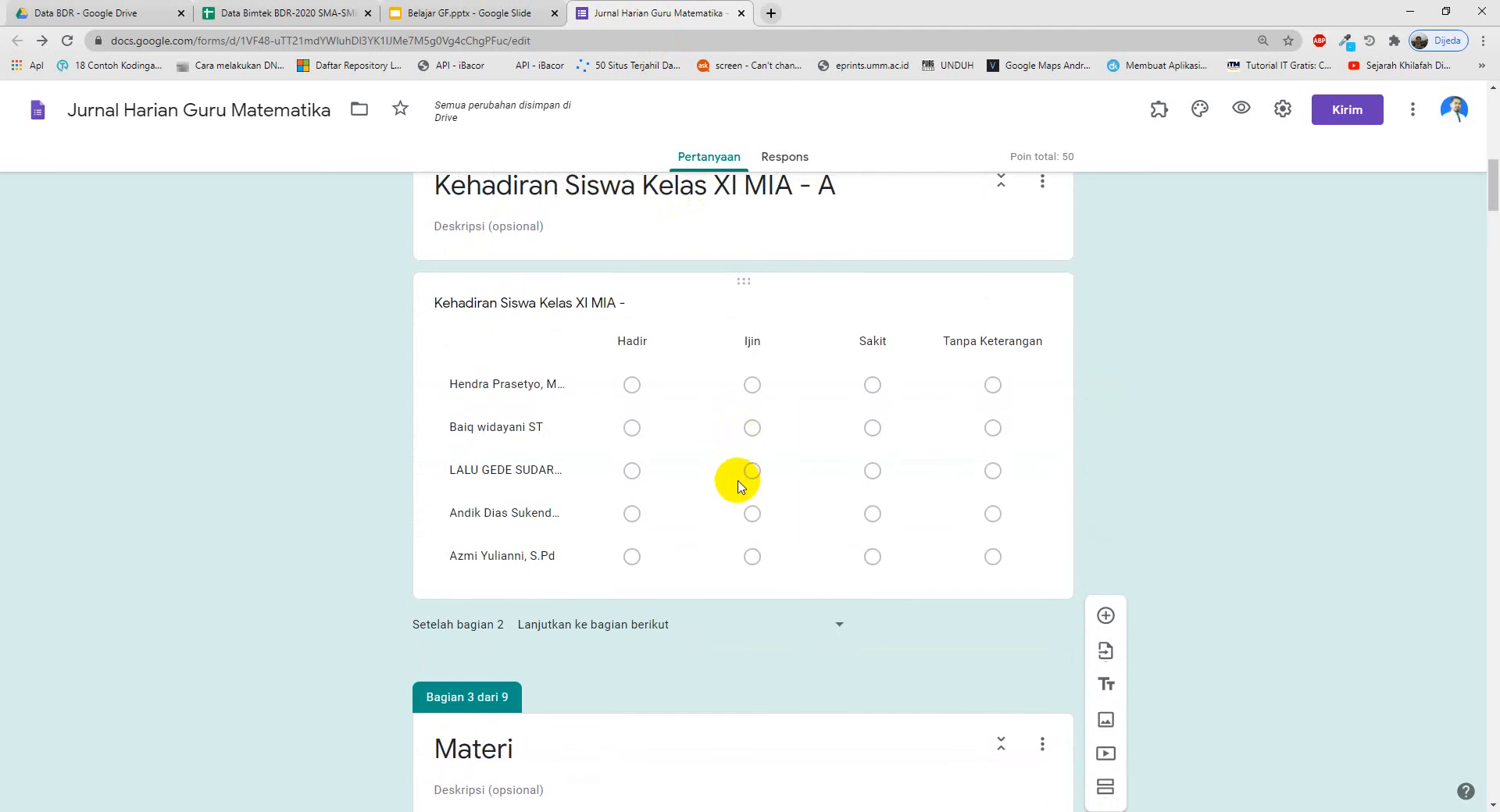
scroll(740, 485, up, 1)
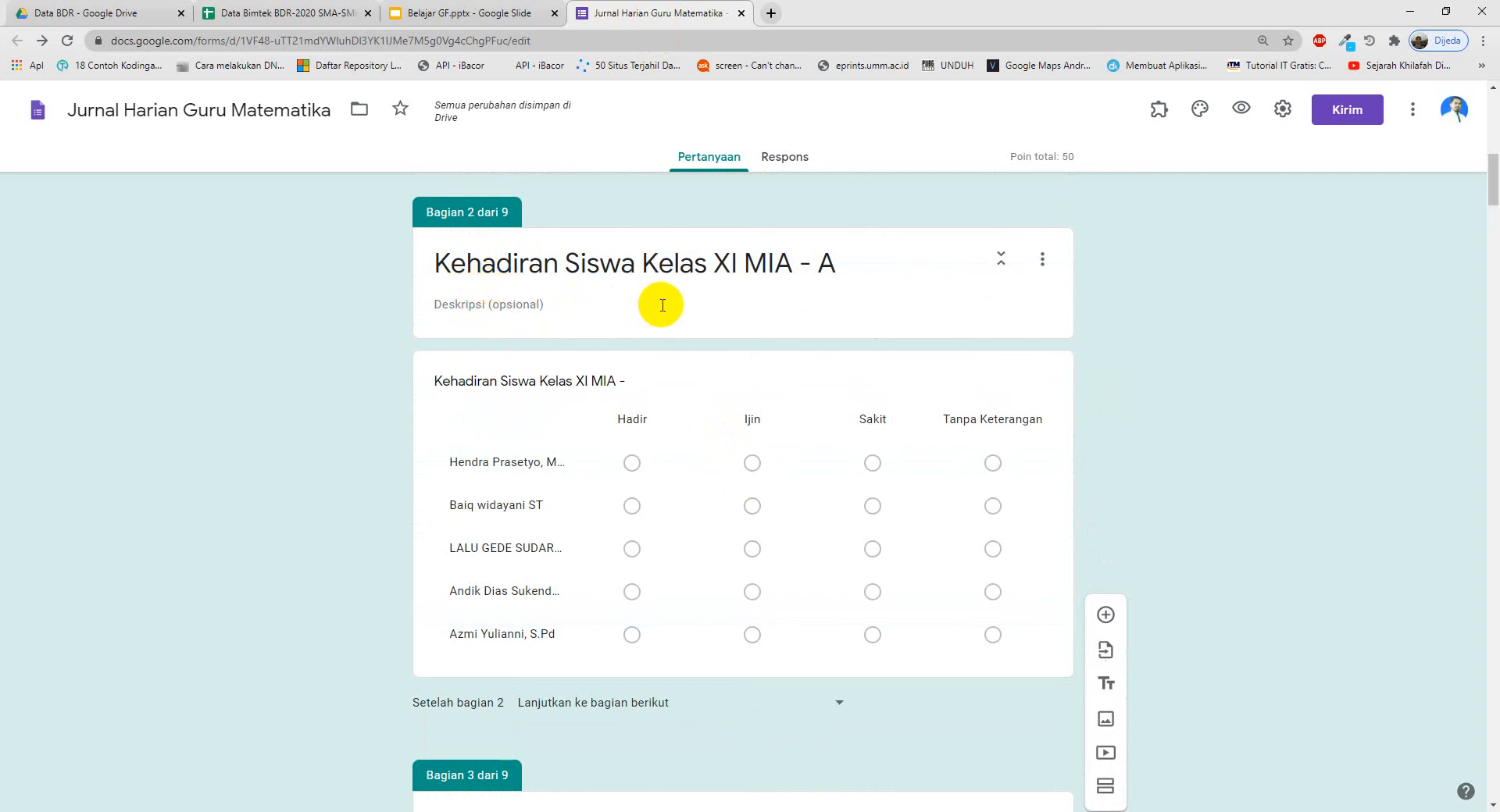
scroll(813, 398, up, 3)
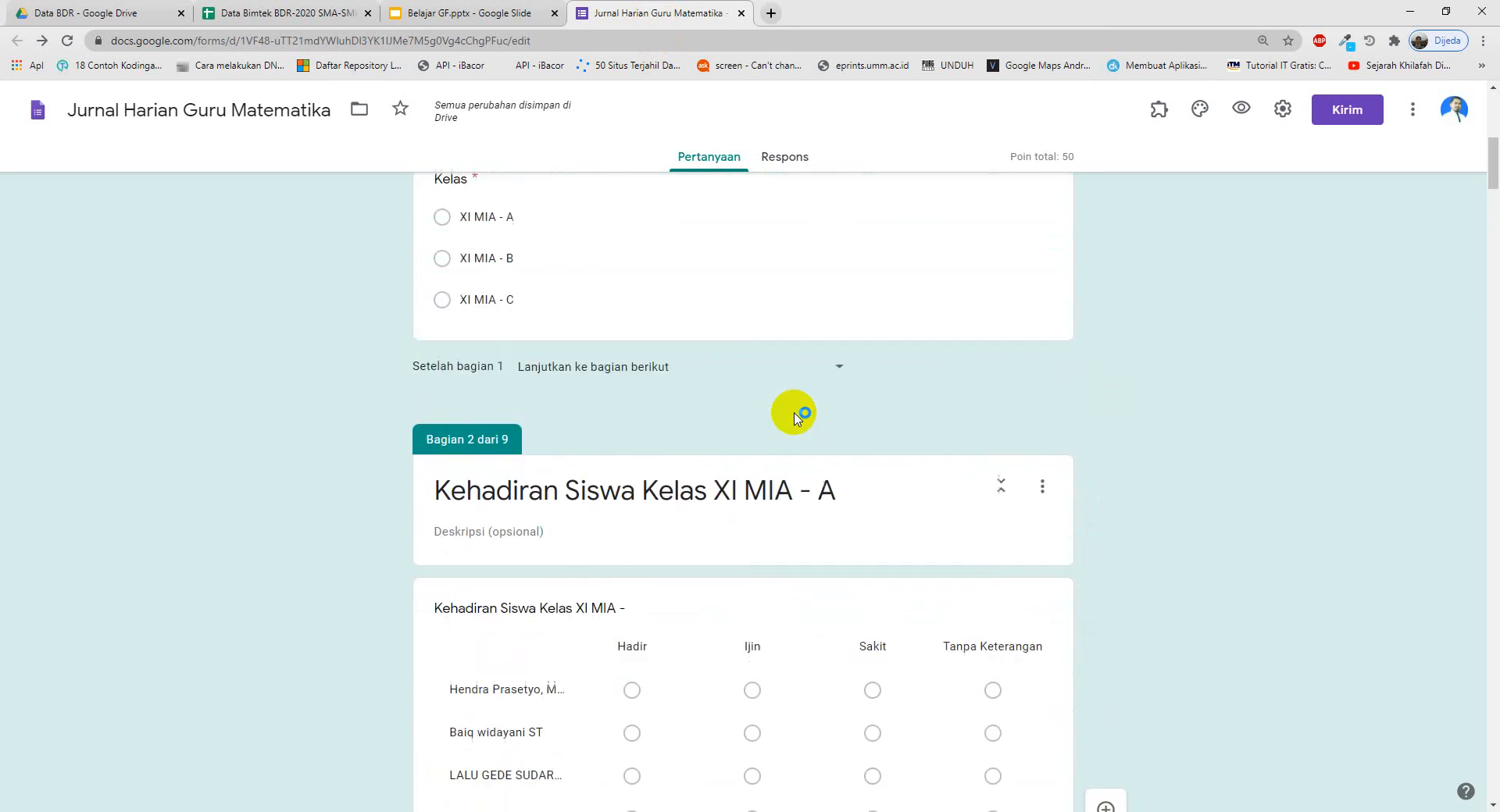
scroll(591, 332, up, 1)
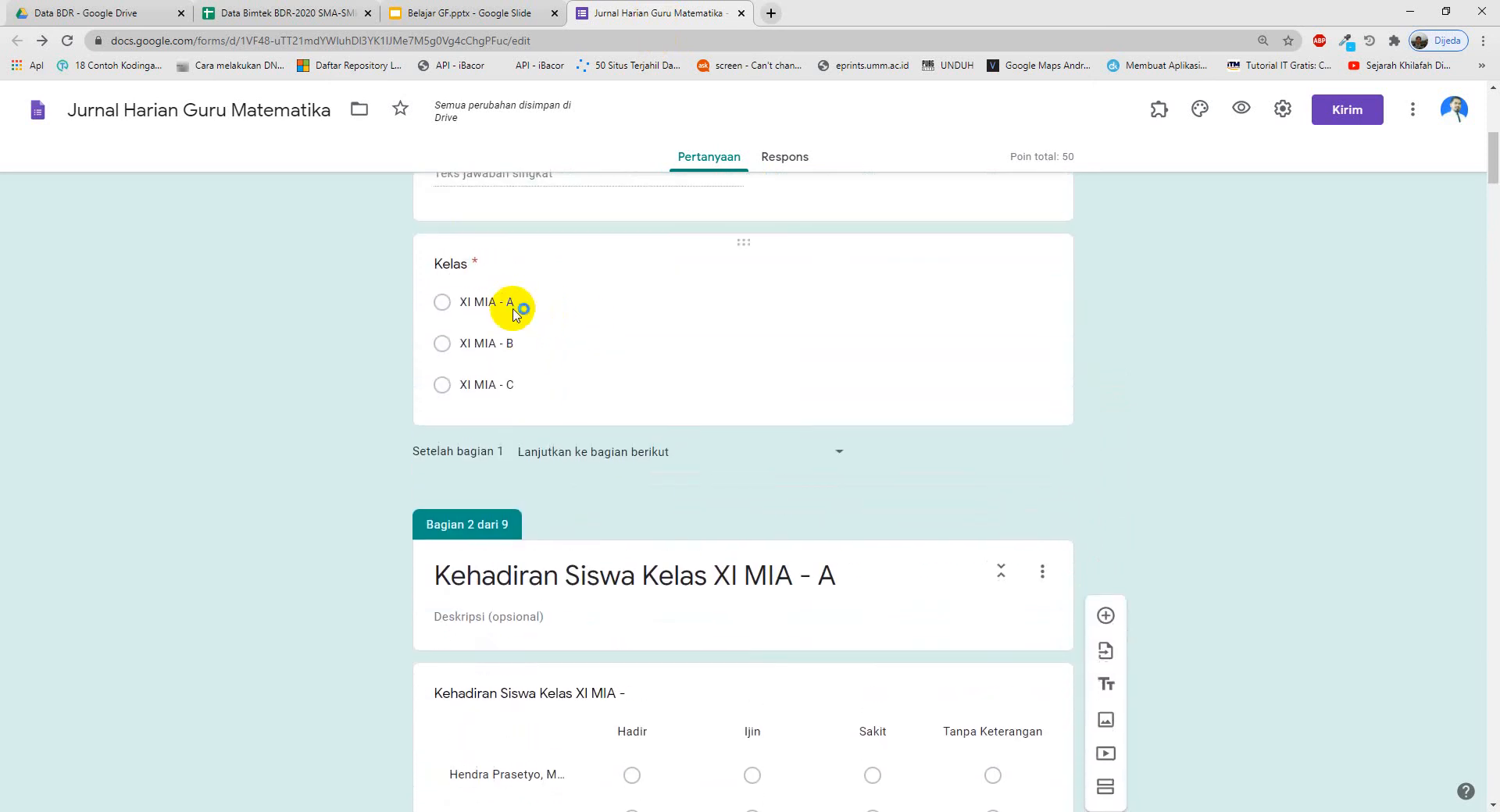
scroll(522, 344, down, 2)
scroll(549, 385, down, 2)
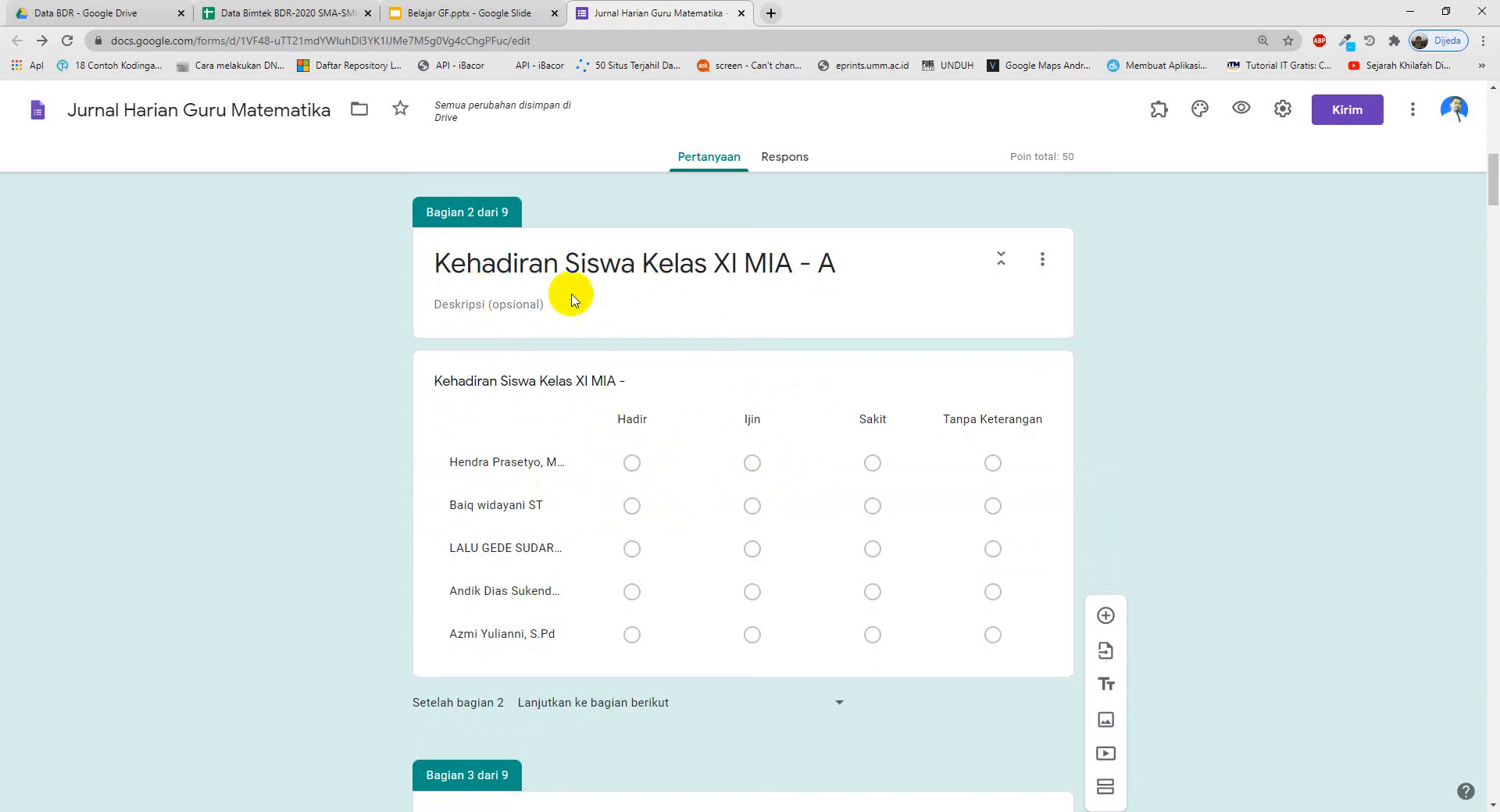
scroll(644, 418, up, 2)
scroll(649, 428, up, 2)
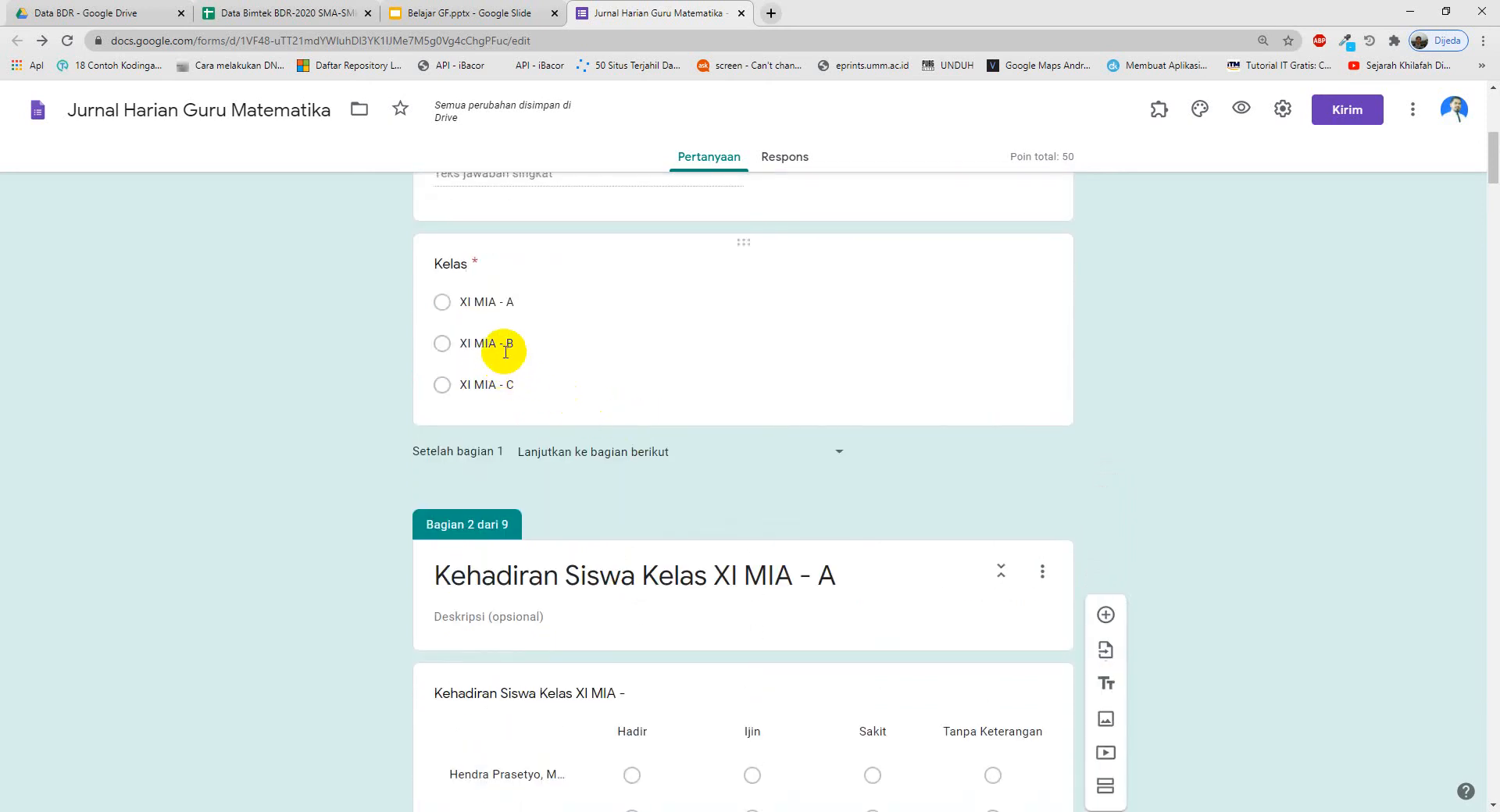
scroll(508, 363, down, 1)
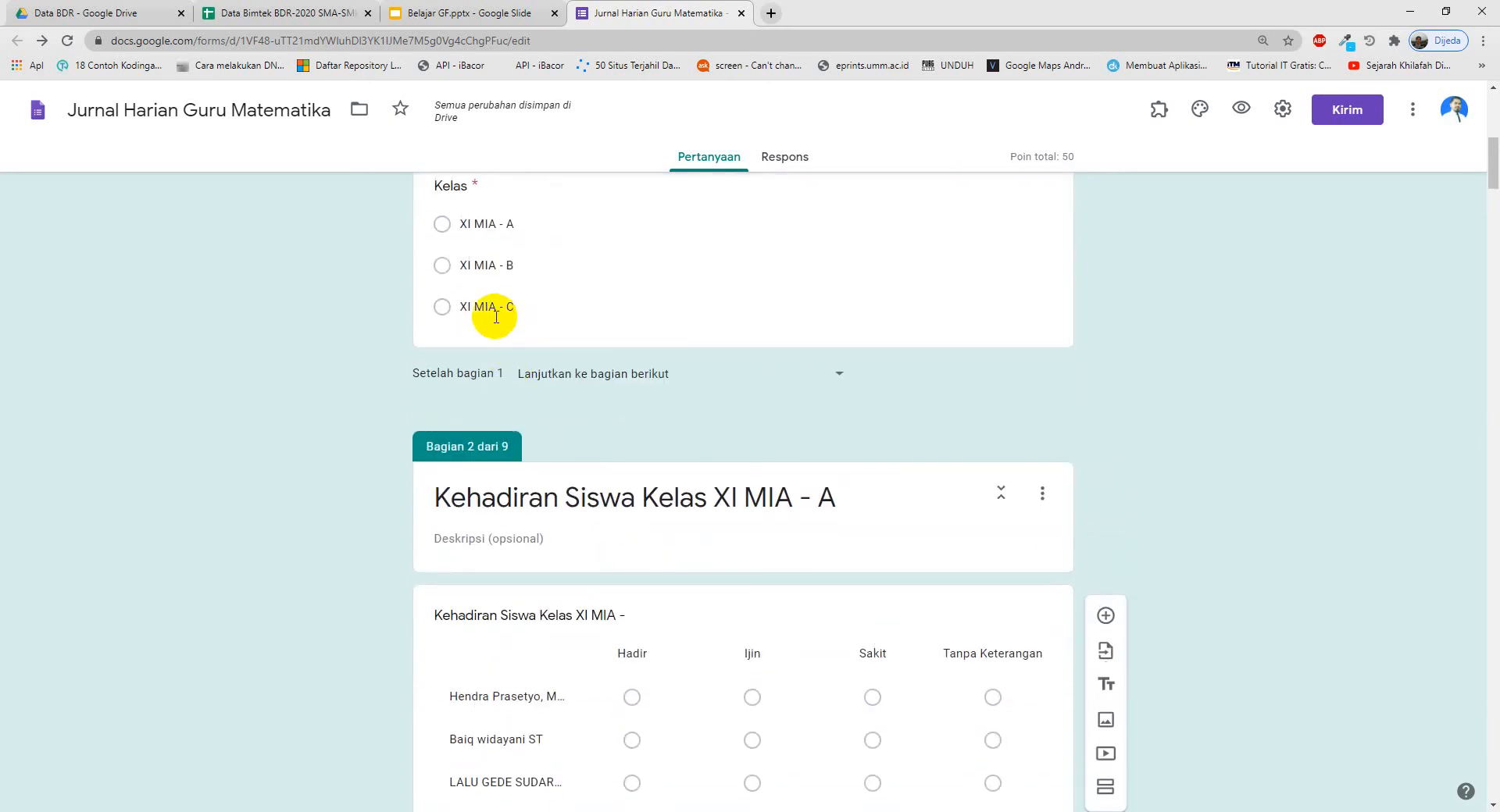
- Duplicate the section Kehadiran Siswa Kelas XI MIA - A
scroll(617, 449, down, 3)
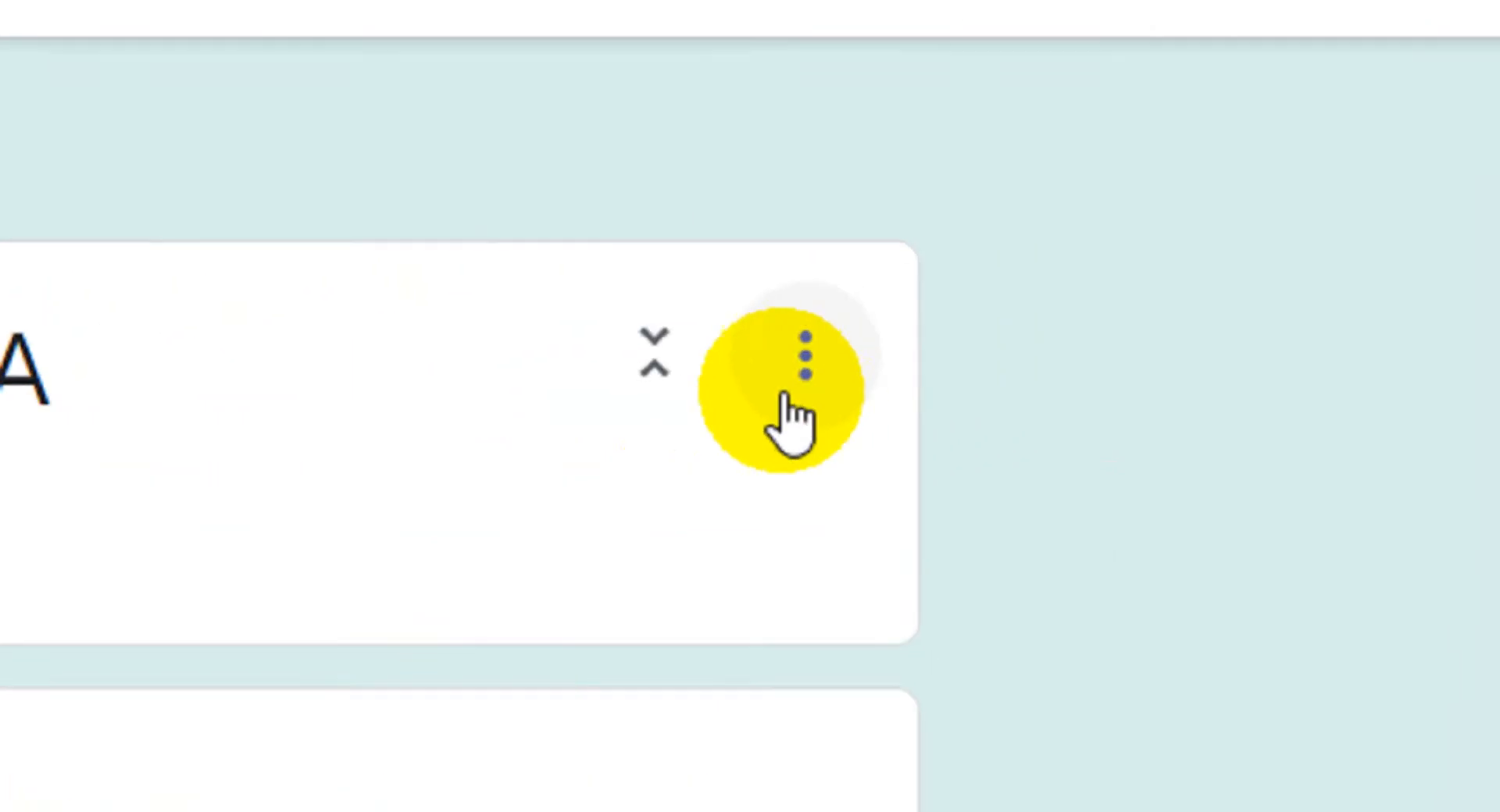
click(1035, 270)
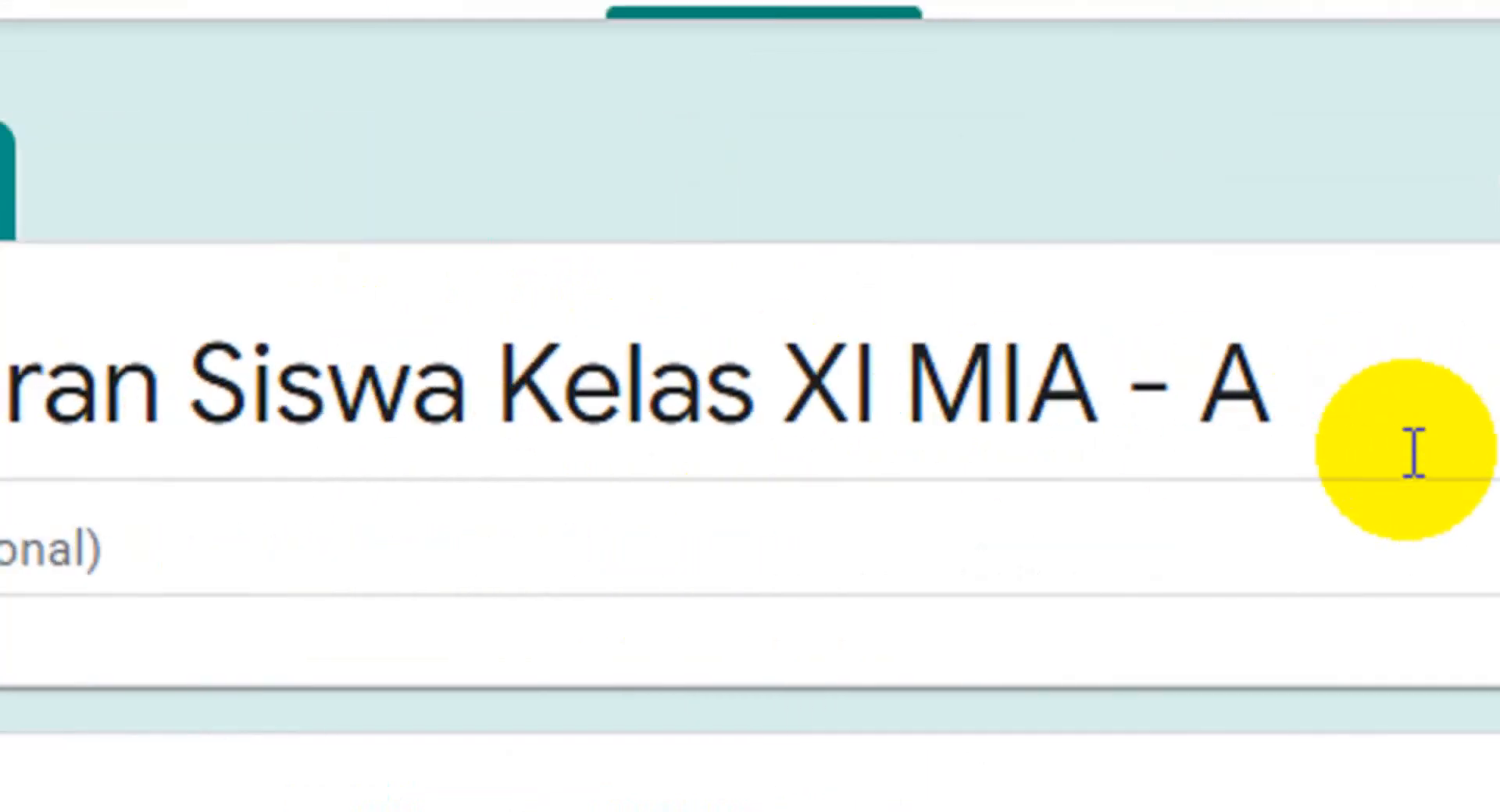
click(1312, 607)
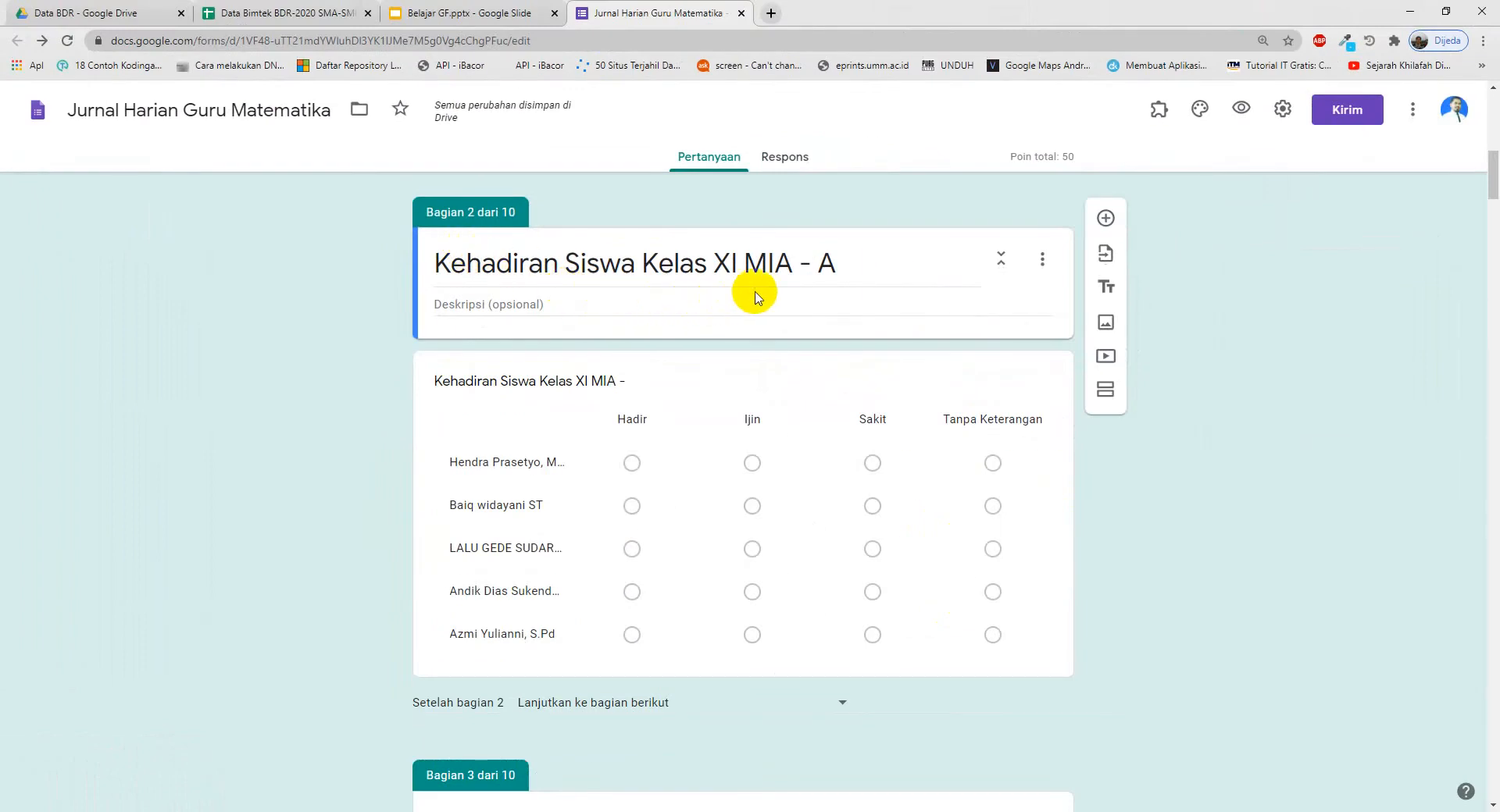
- Rename the duplicated attendance section to "Kehadiran Siswa Kelas XI MIA - B"
scroll(688, 414, down, 3)
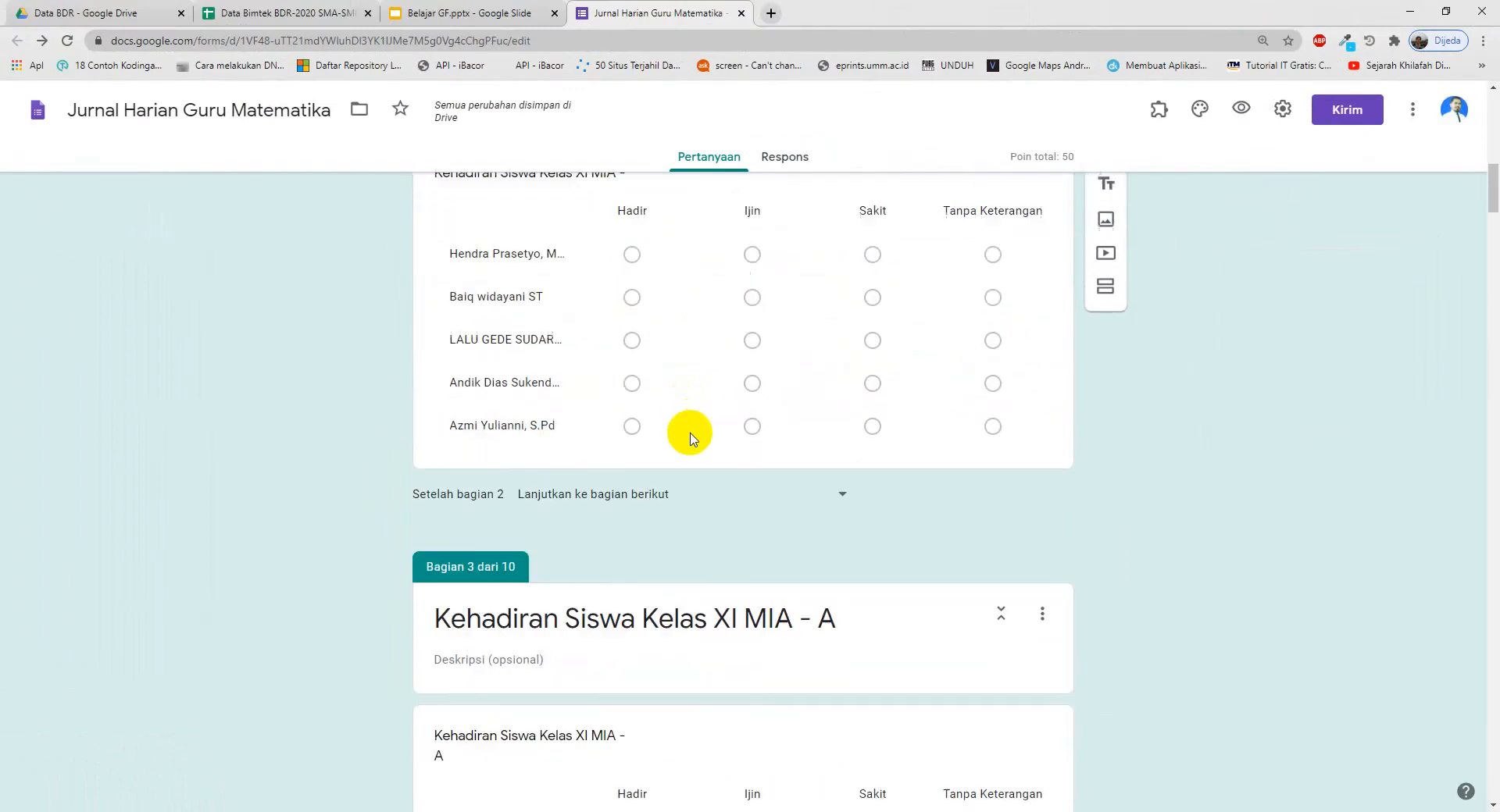
scroll(690, 437, down, 1)
scroll(625, 468, down, 2)
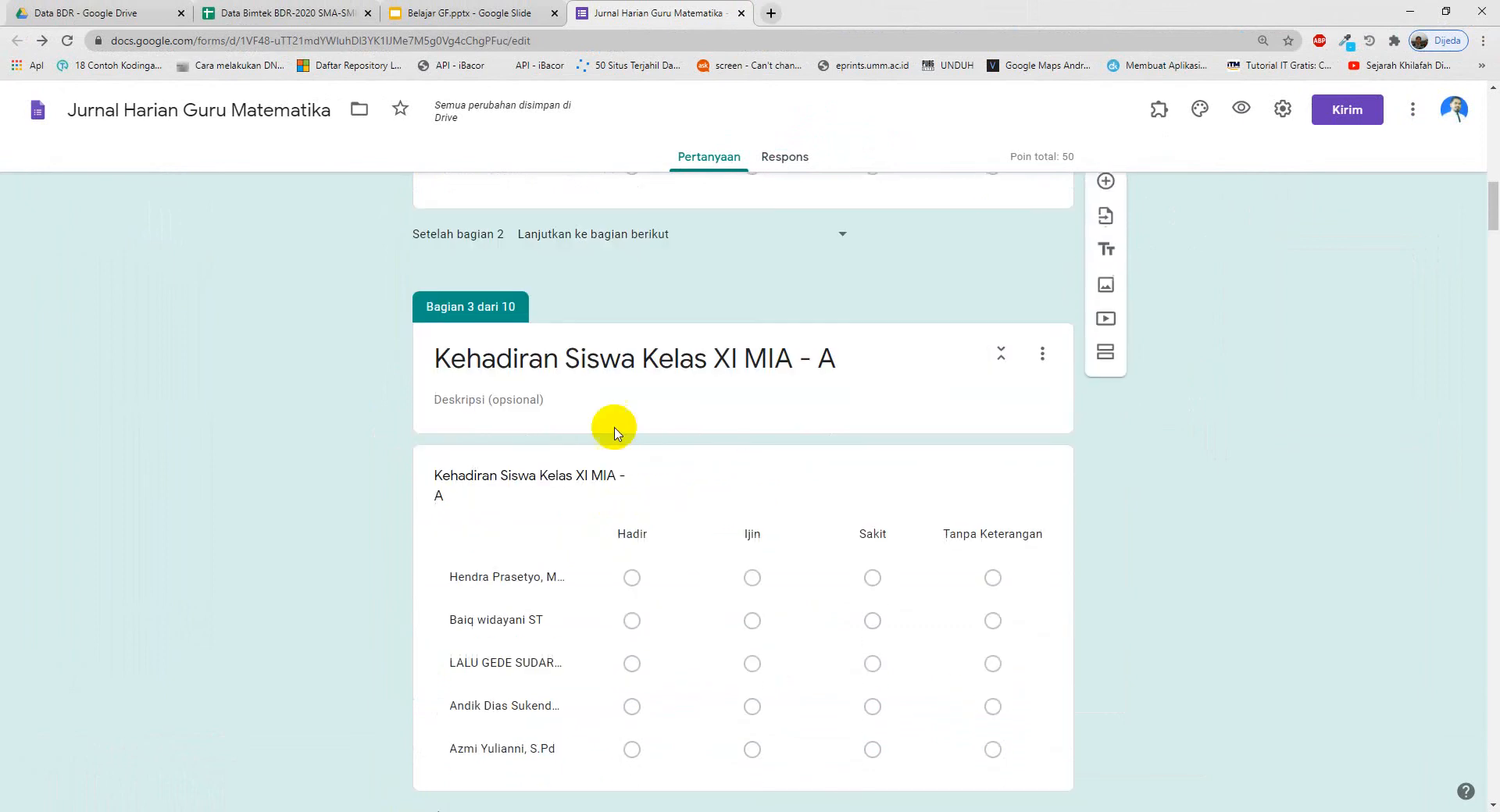
scroll(672, 406, down, 2)
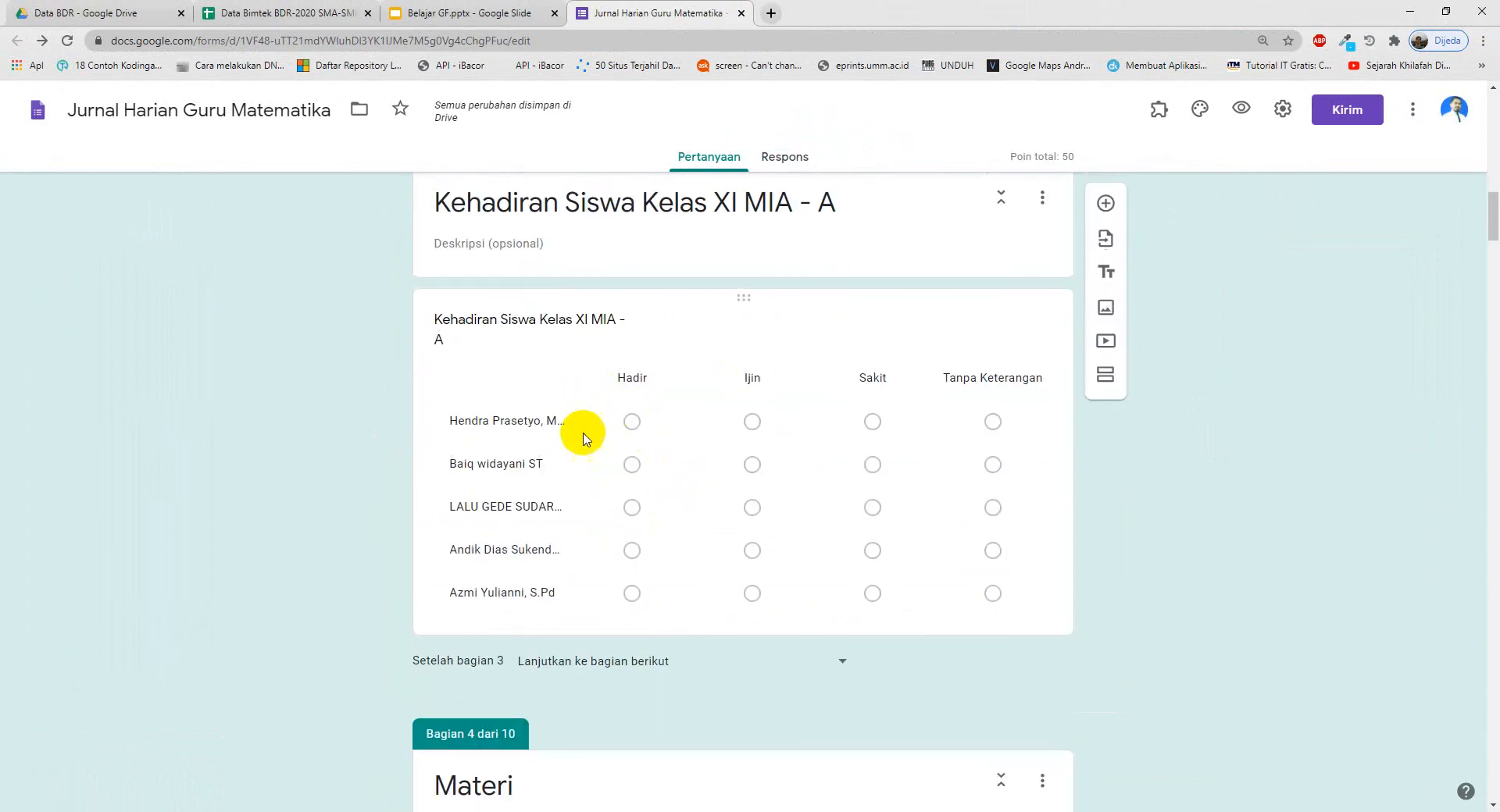
click(824, 207)
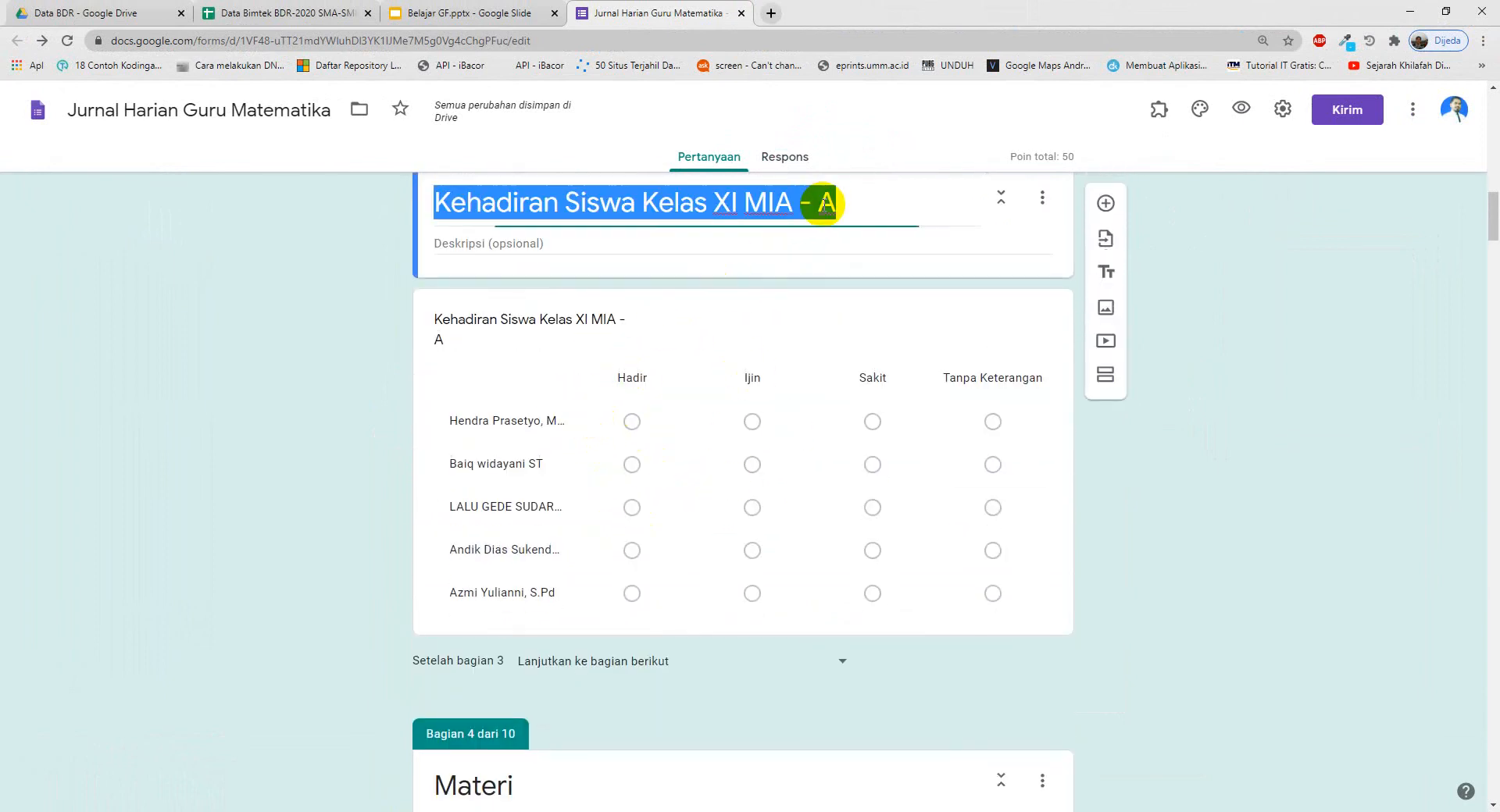
click(824, 205)
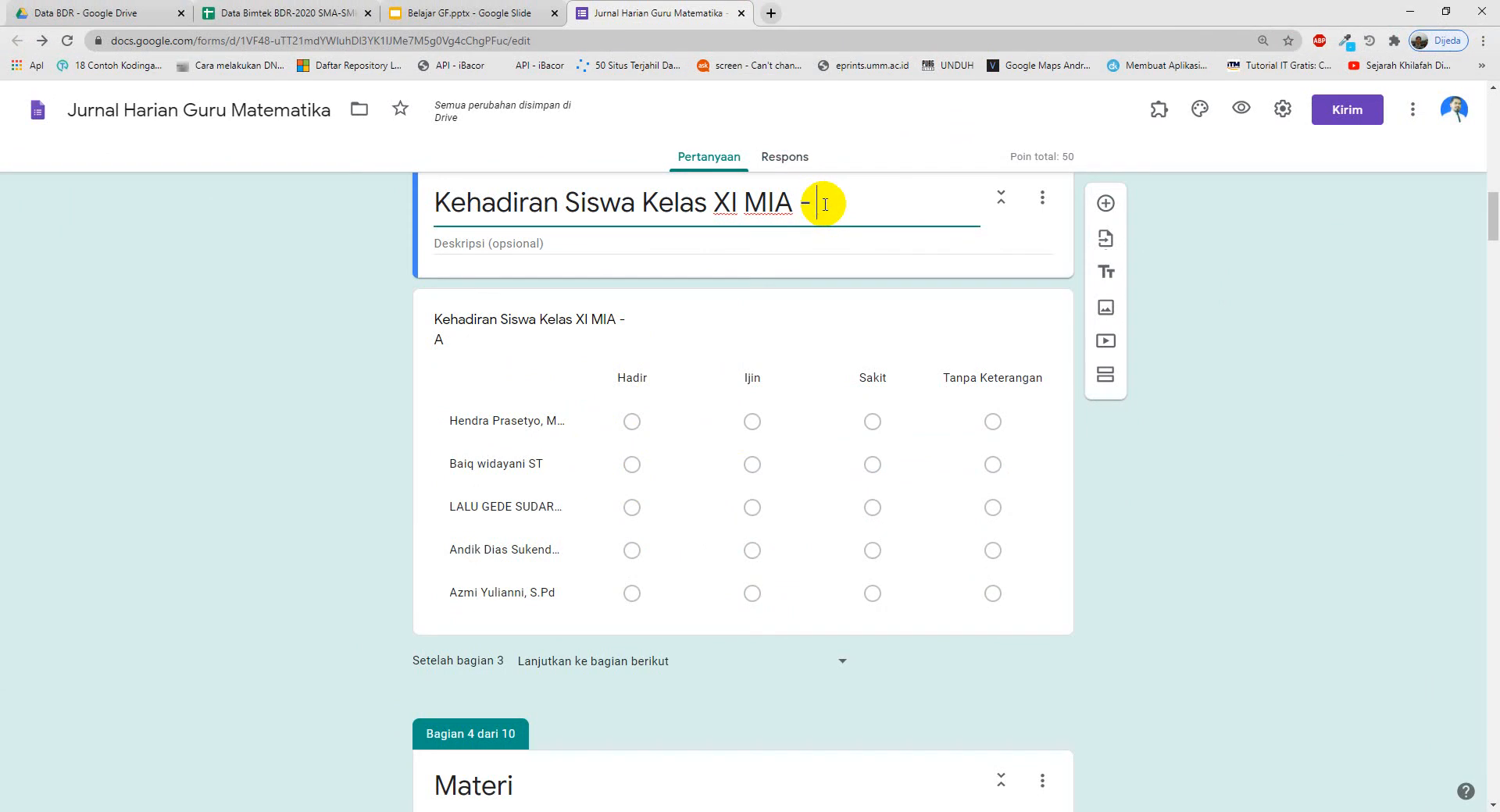
text(B)
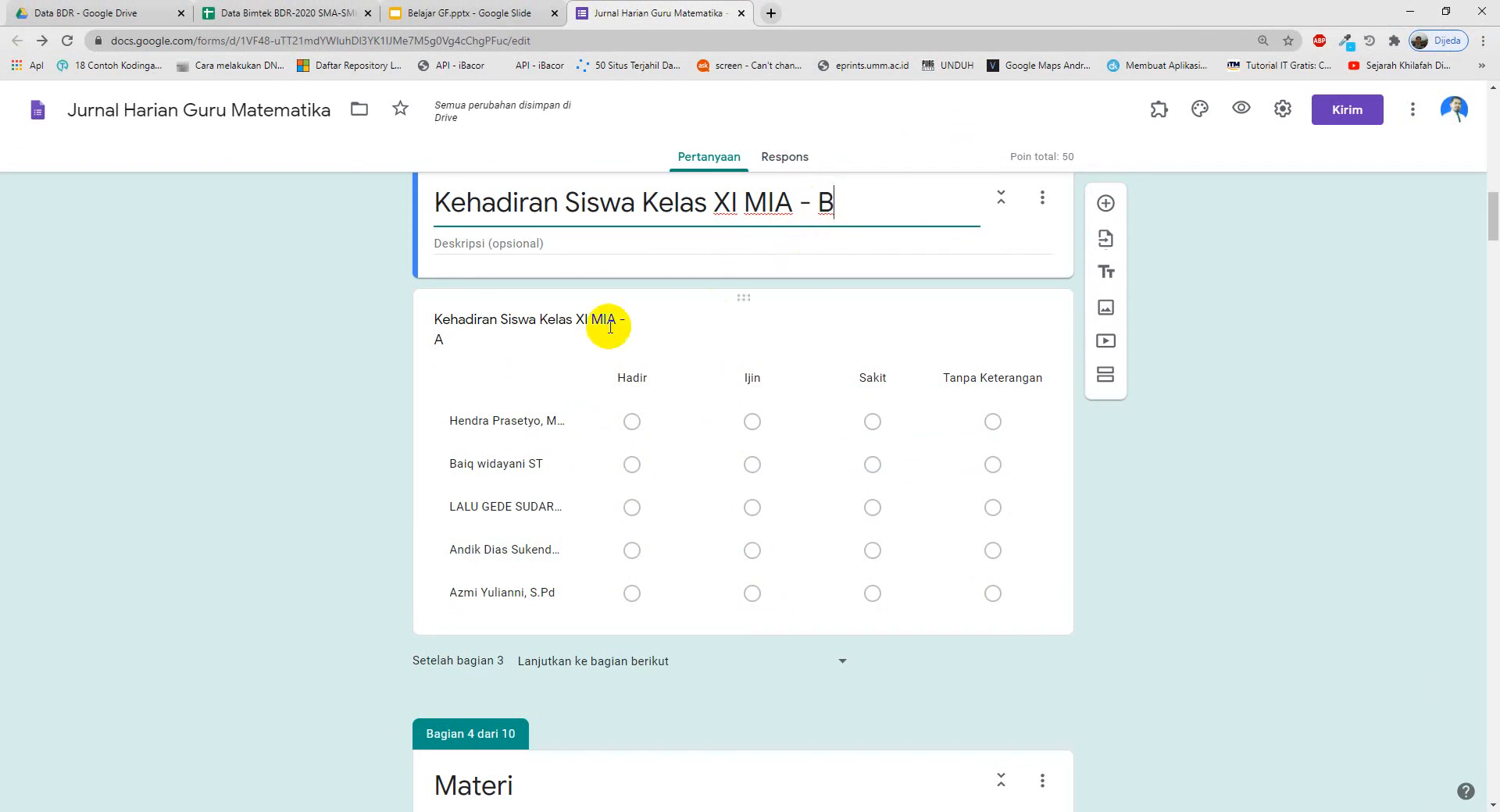
- Delete the first four student rows from the attendance grid question in the XI MIA - B section
click(537, 426)
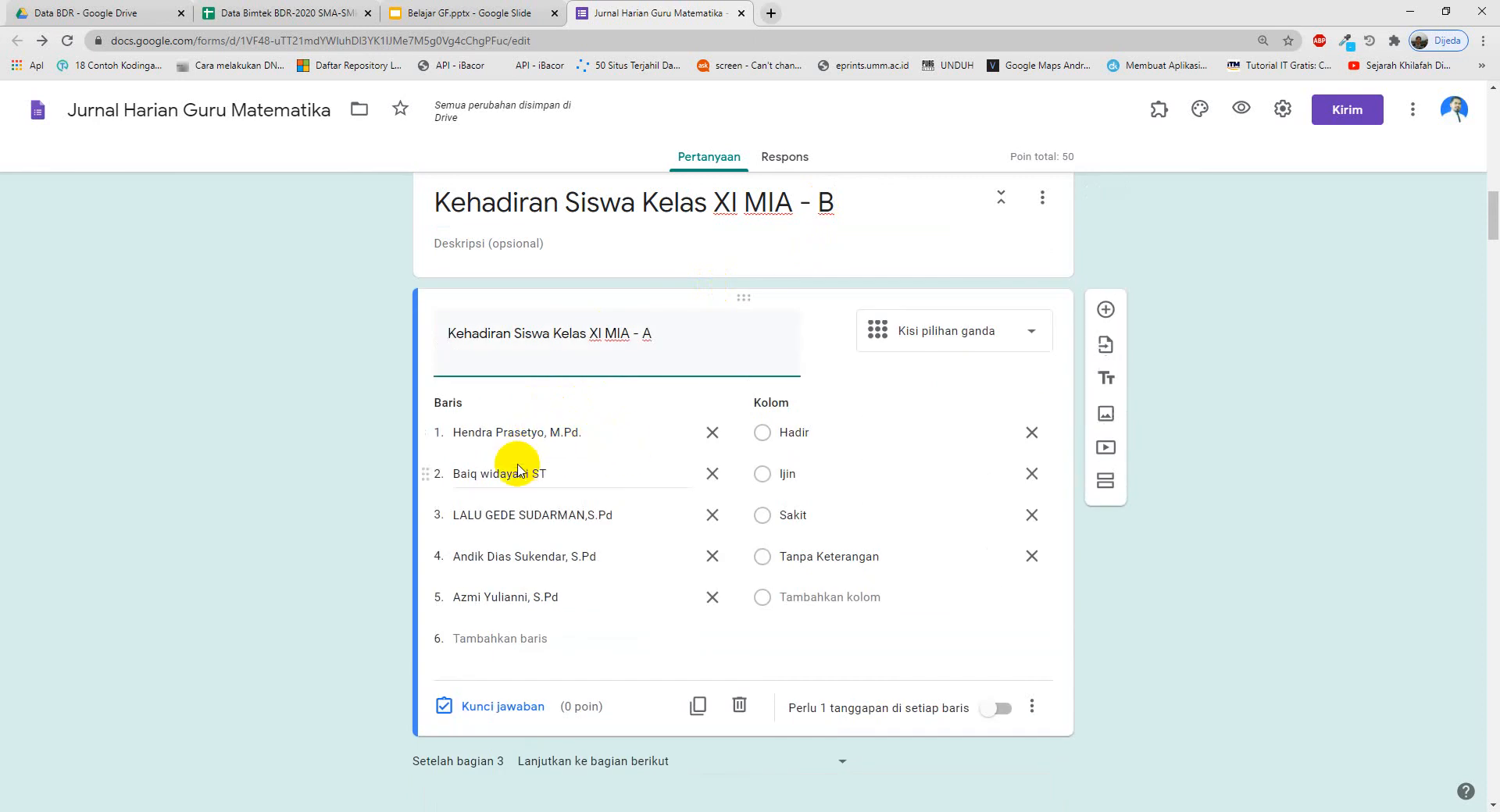
click(710, 434)
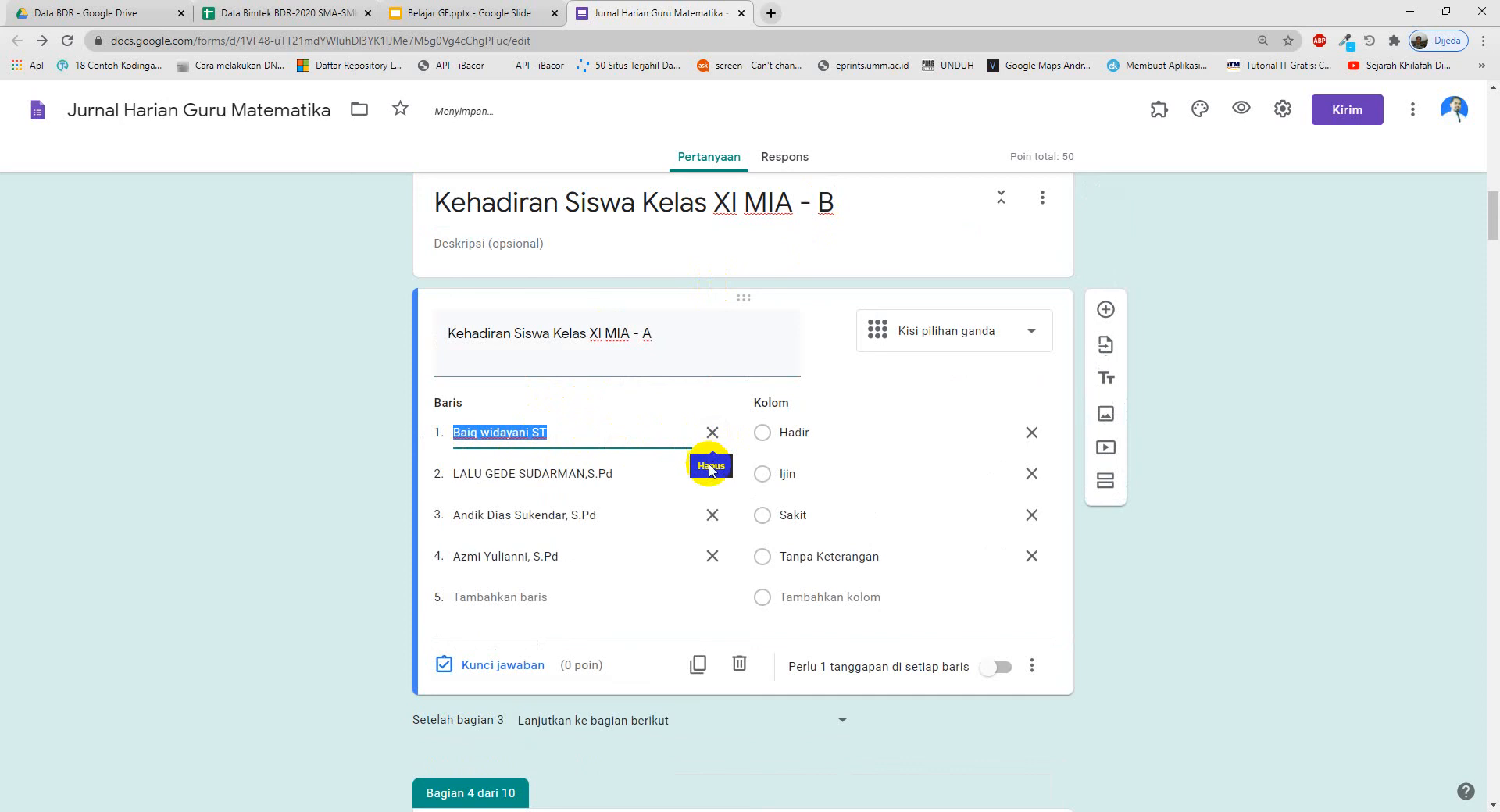
click(711, 433)
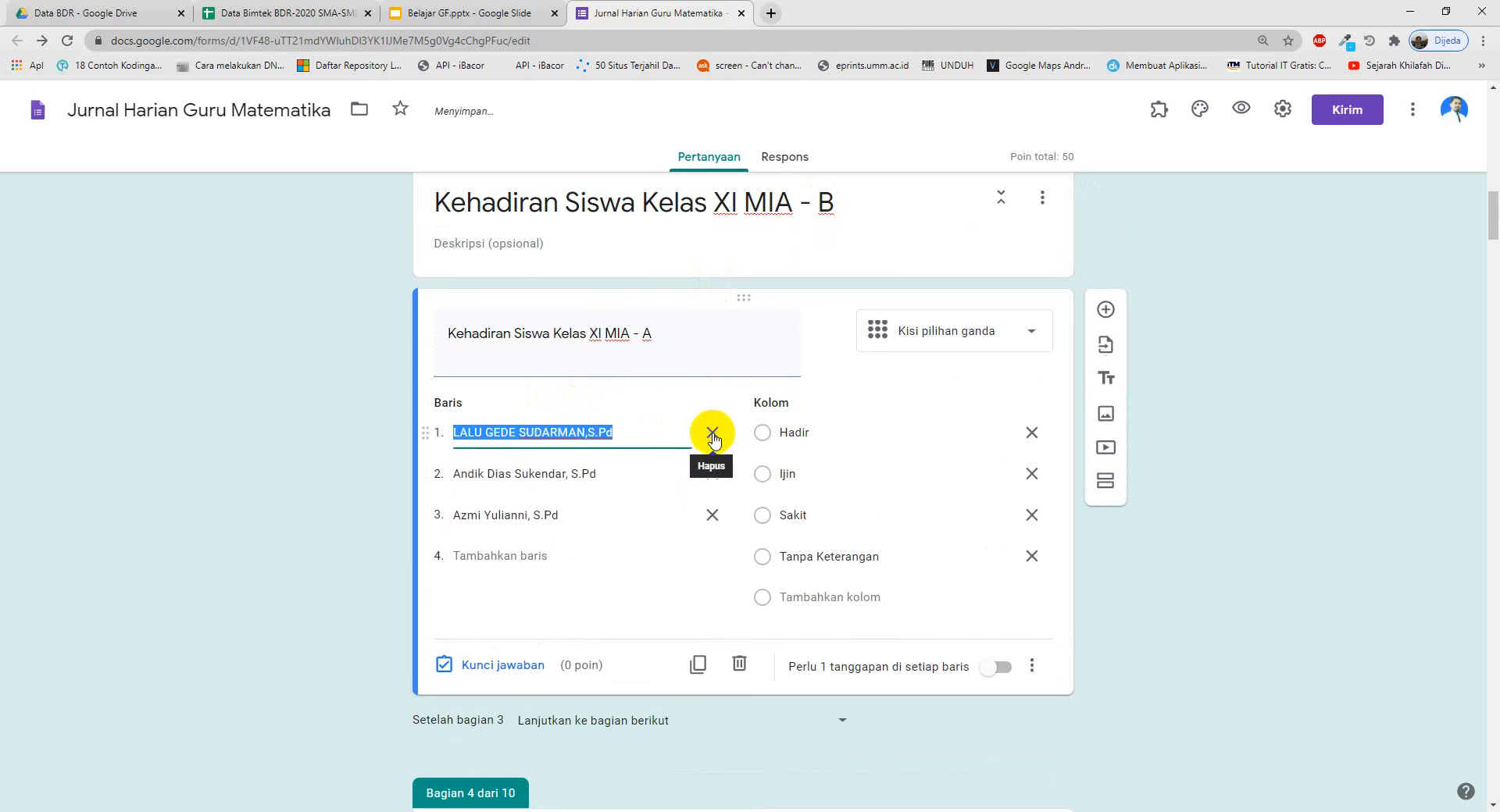
click(711, 433)
click(711, 433)
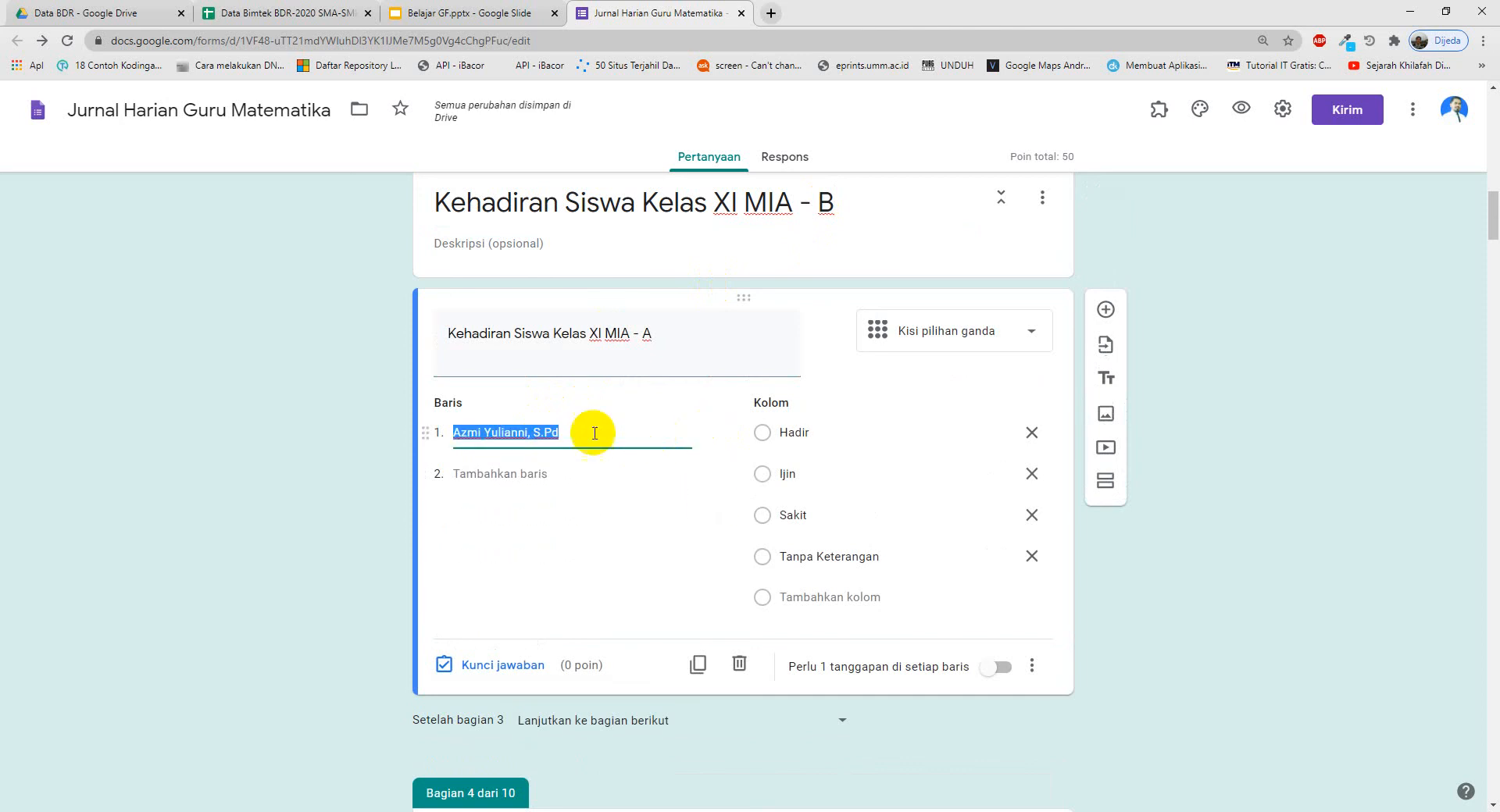
- Switch to the Data Bimtek BDR-2020 SMA-SMK spreadsheet and copy the first ten names from the NAMA column of the SMA-A sheet
click(282, 13)
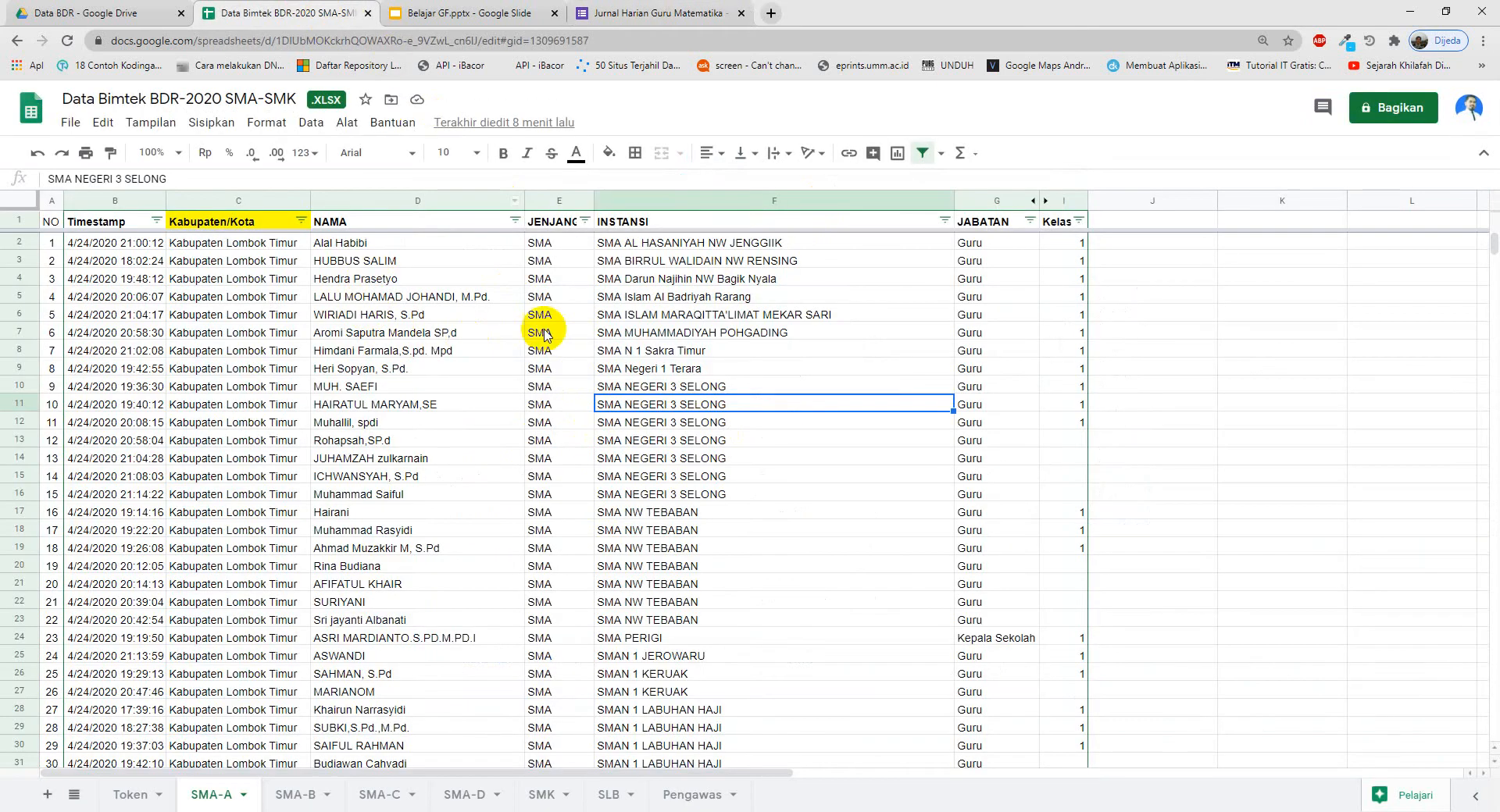
click(348, 243)
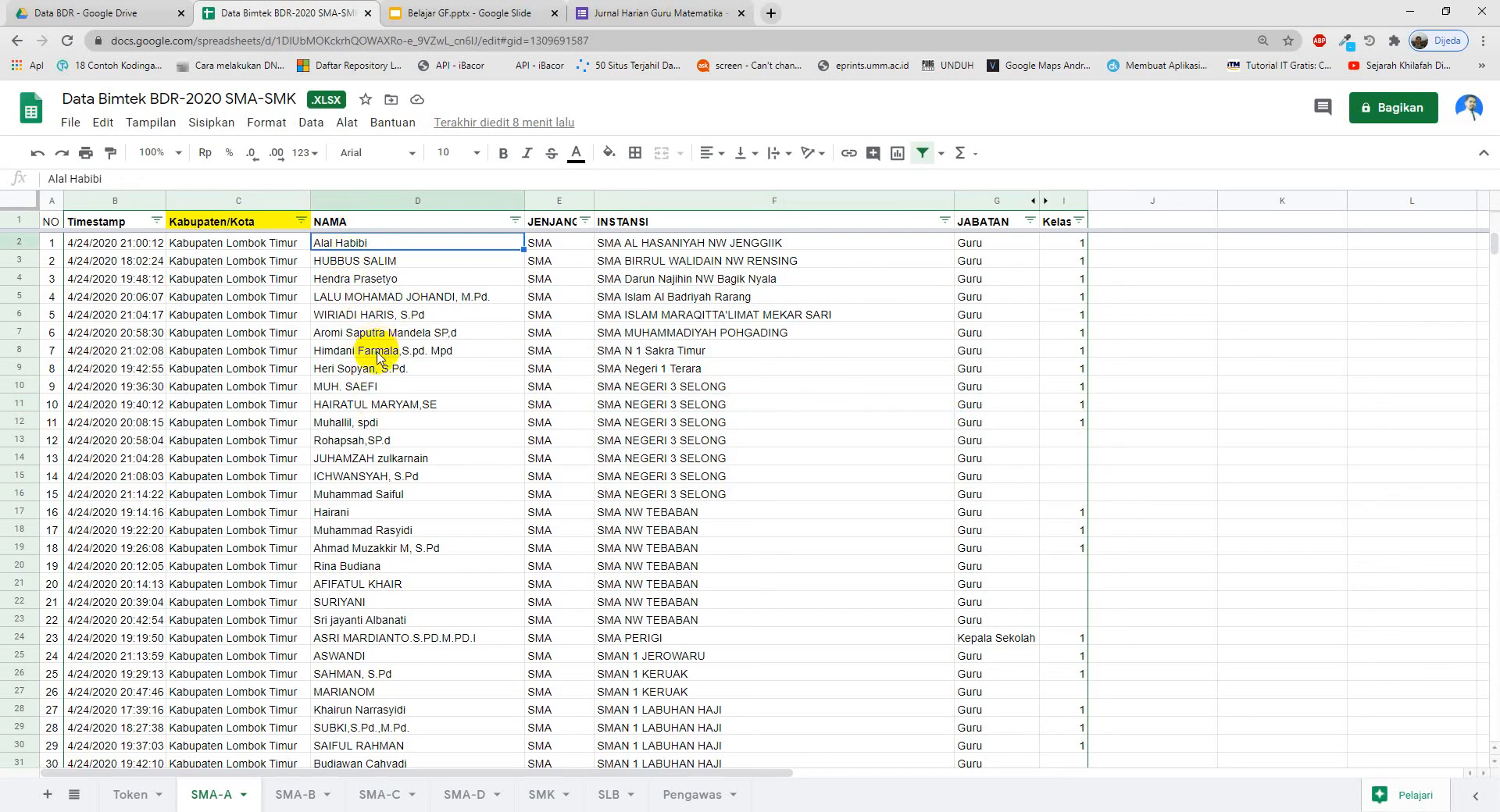
shift+click(360, 404)
key(ctrl+c)
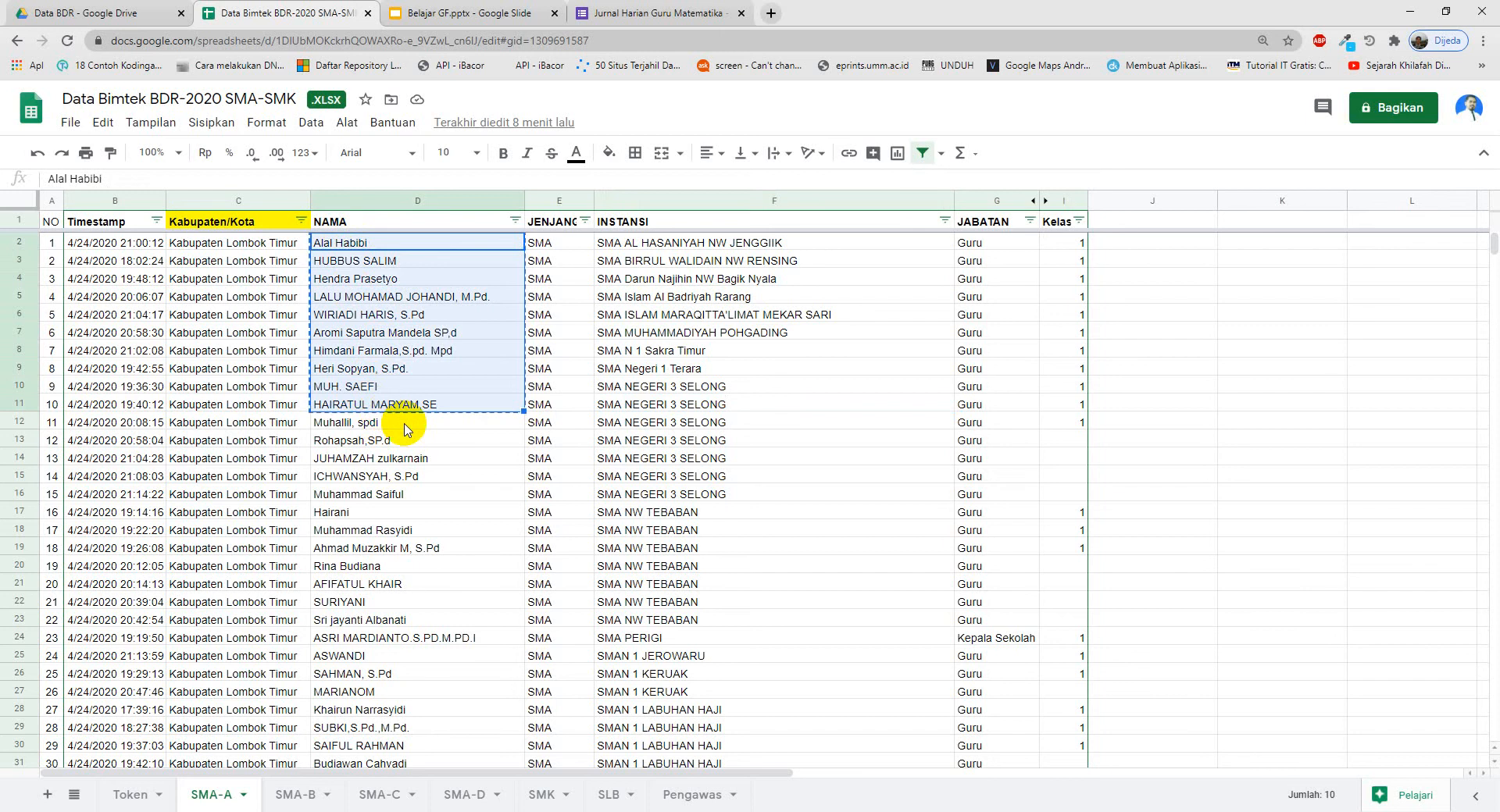
- Return to the Jurnal Harian Guru Matematika form and paste the ten copied names over the remaining row of the XI MIA - B grid
click(648, 13)
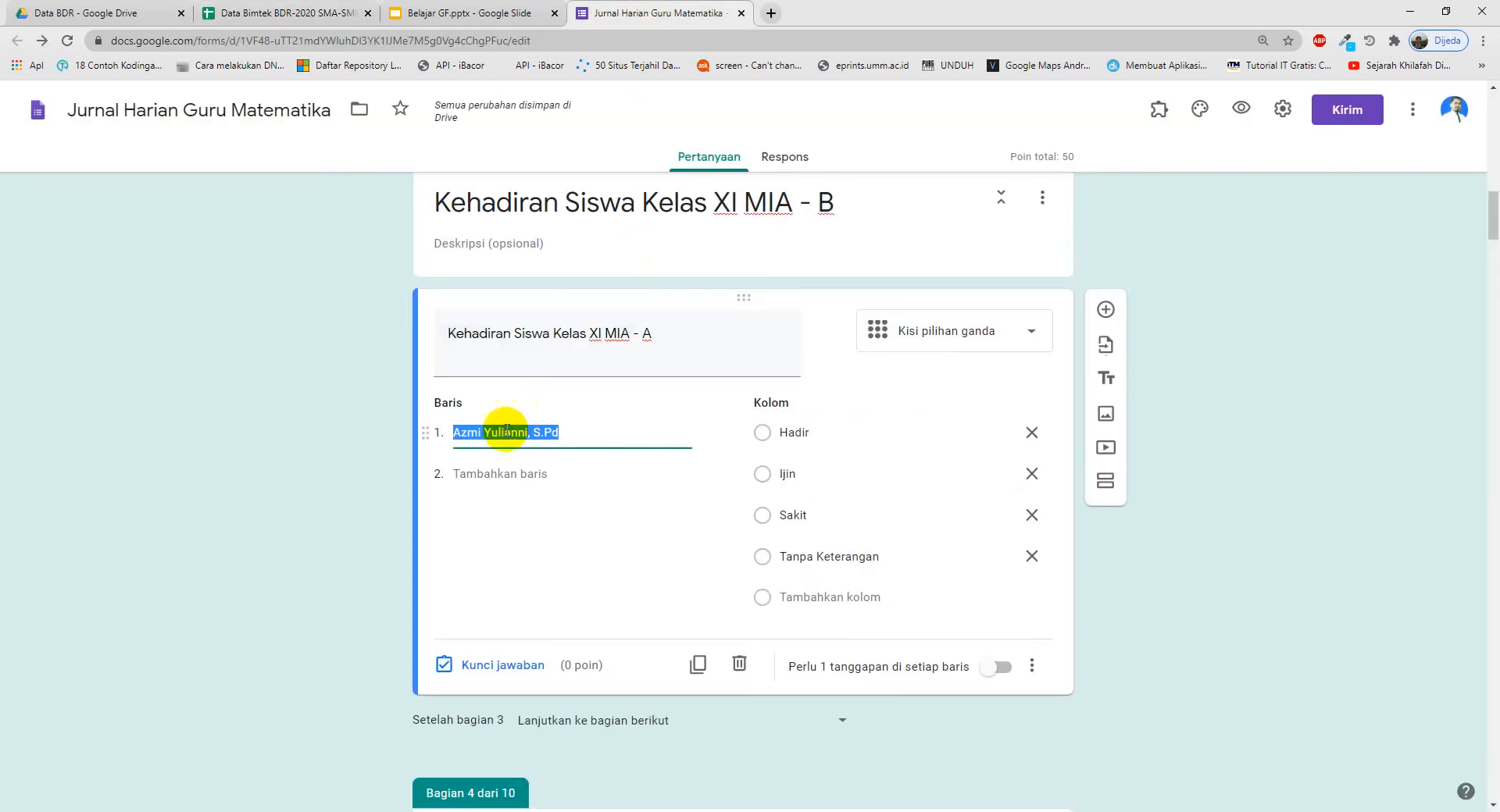
key(ctrl+v)
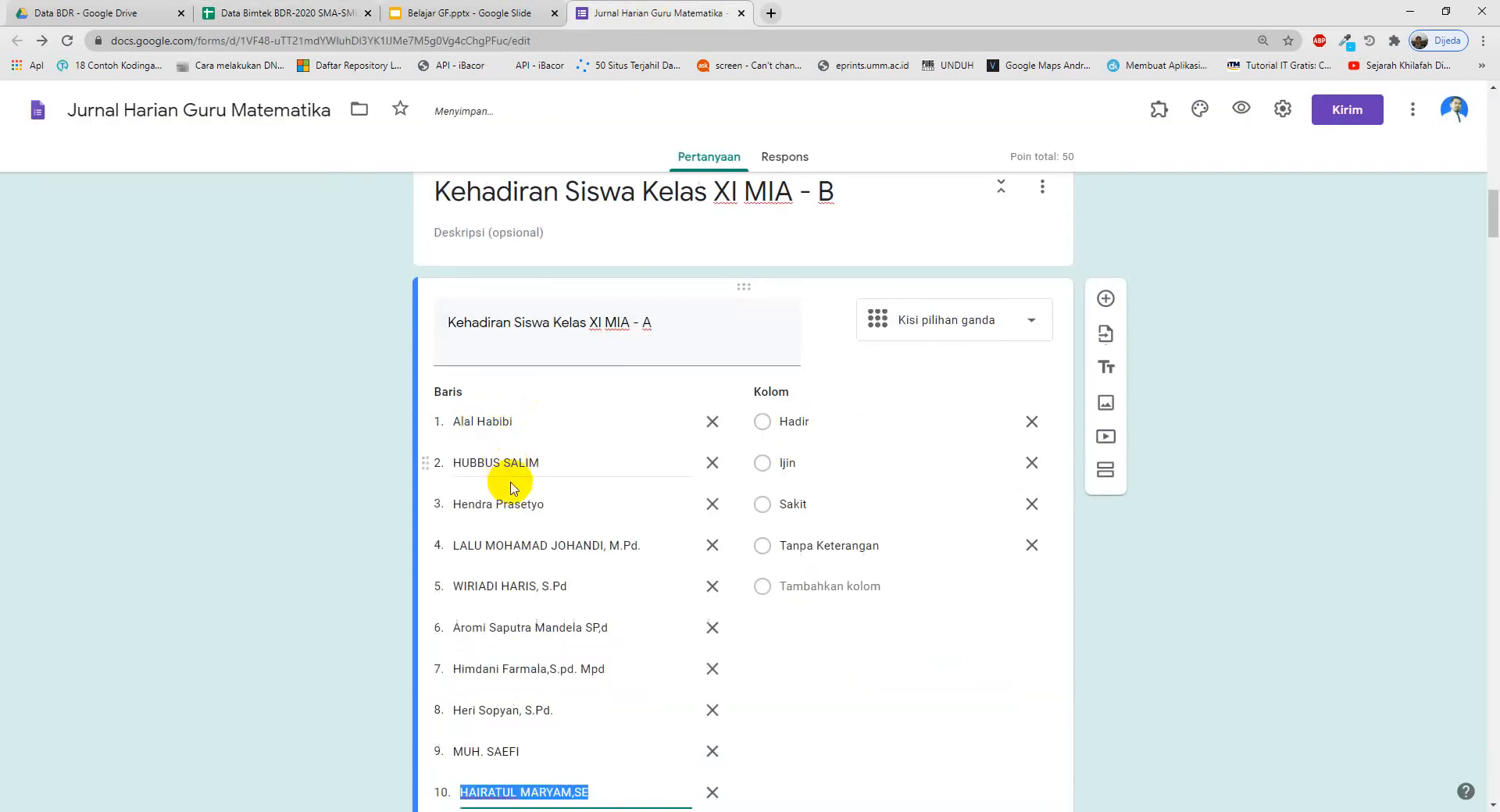
scroll(553, 543, down, 2)
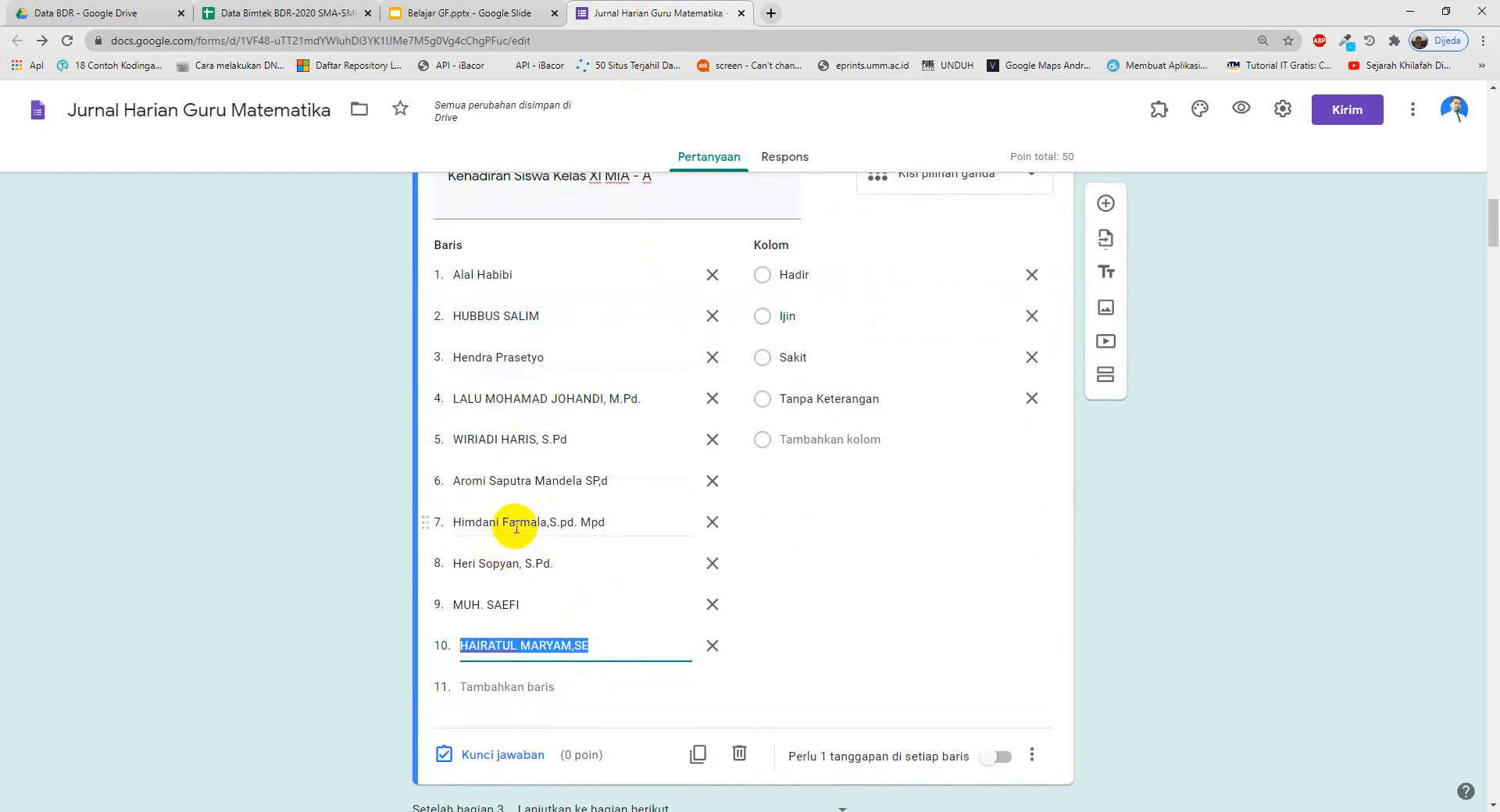
scroll(516, 528, up, 2)
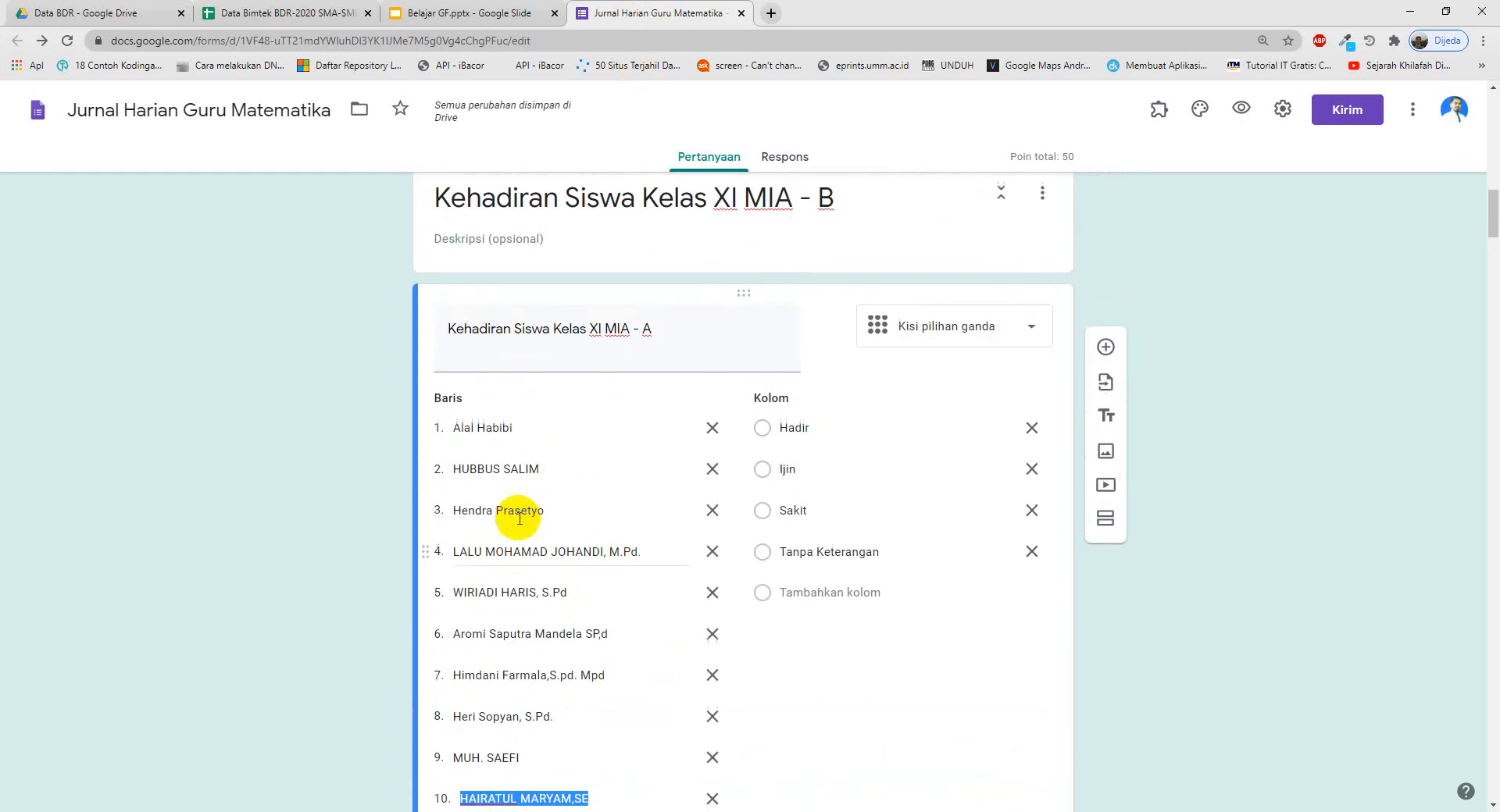
- Rename the grid question in the XI MIA - B section to "Kehadiran Siswa Kelas XI MIA - B"
click(658, 337)
click(663, 331)
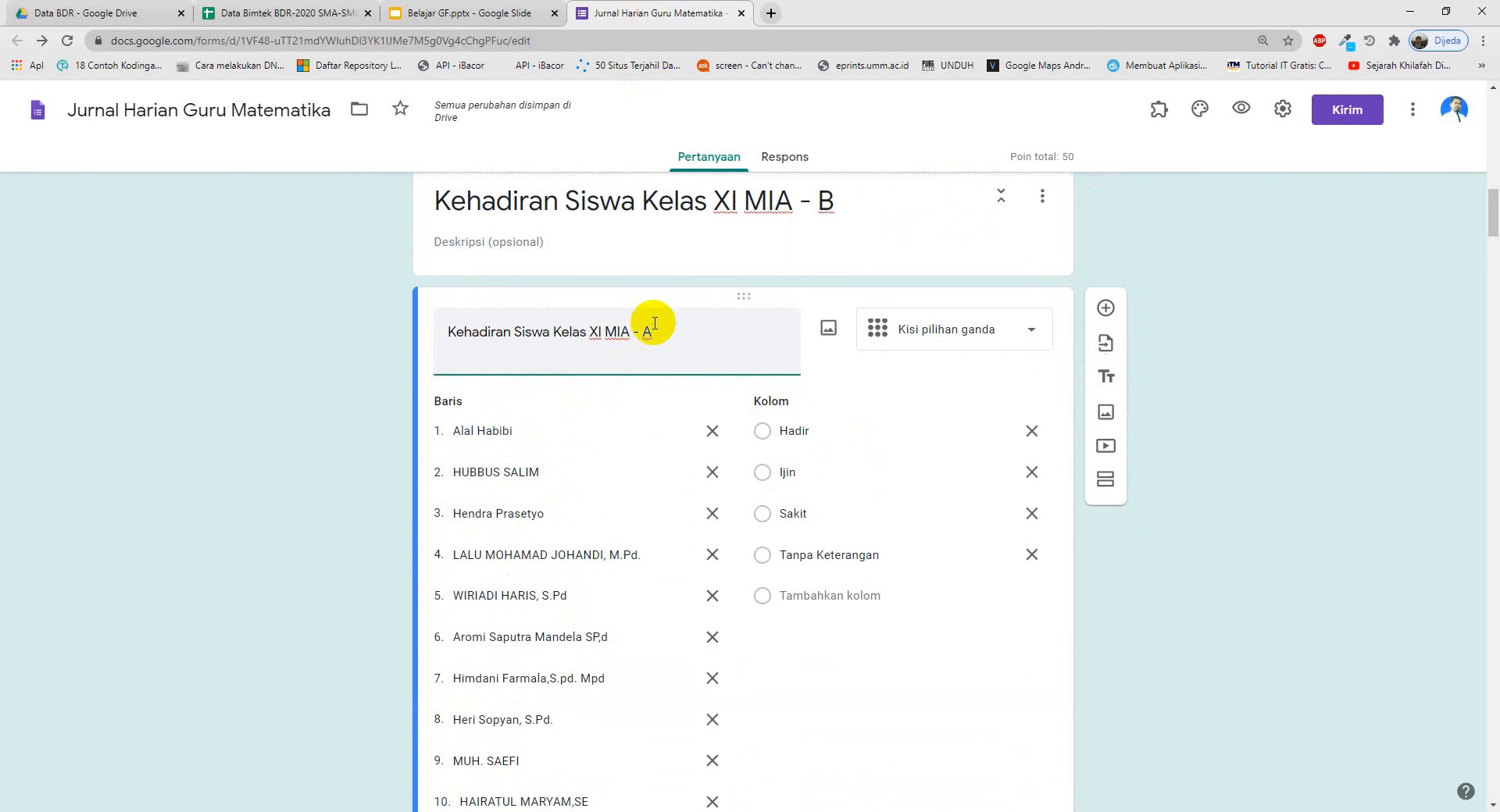
key(BackSpace)
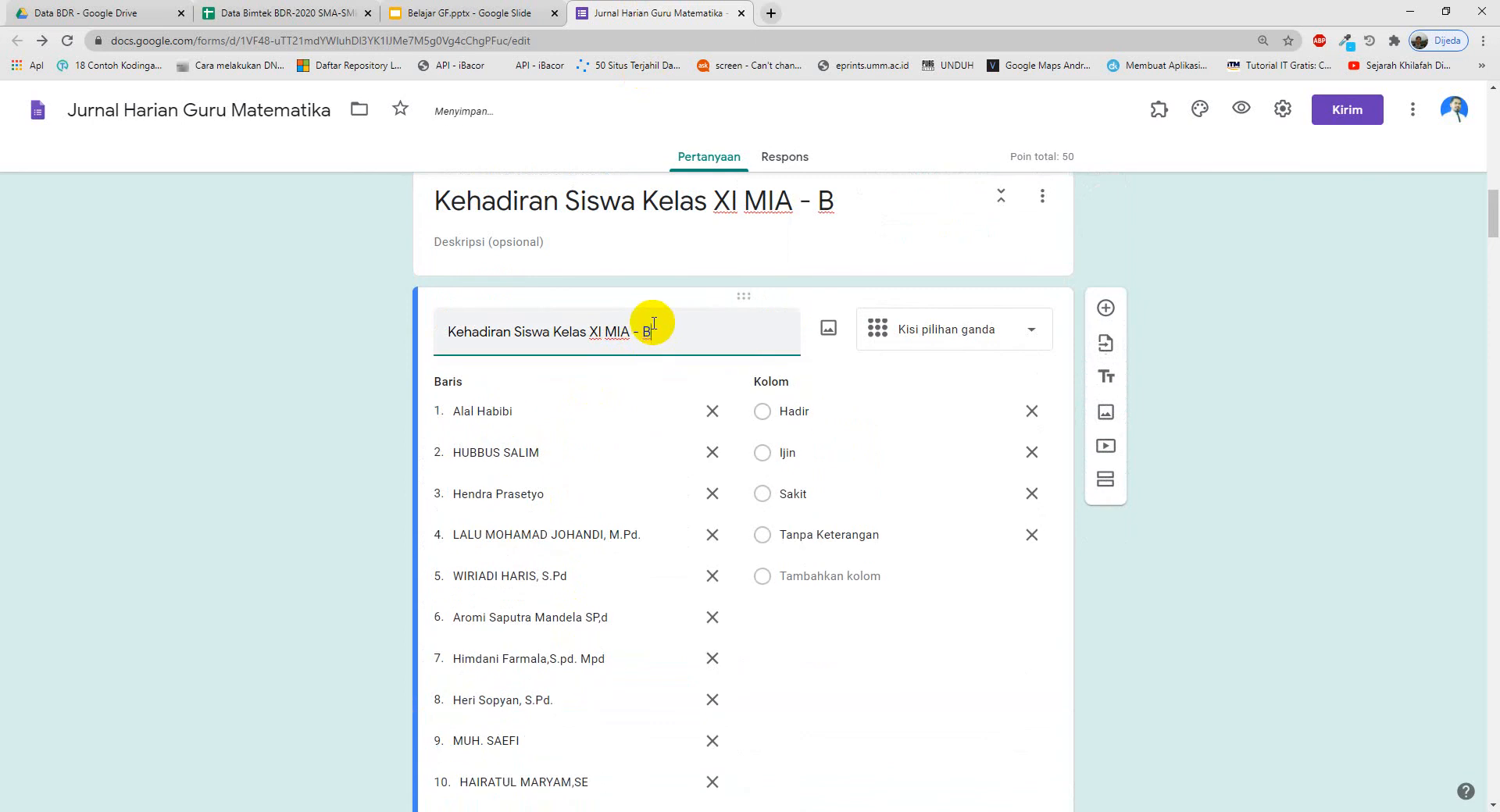
- Review the class options and compare the titles and student rows of the XI MIA - A and XI MIA - B attendance sections
scroll(358, 488, down, 3)
scroll(508, 445, up, 10)
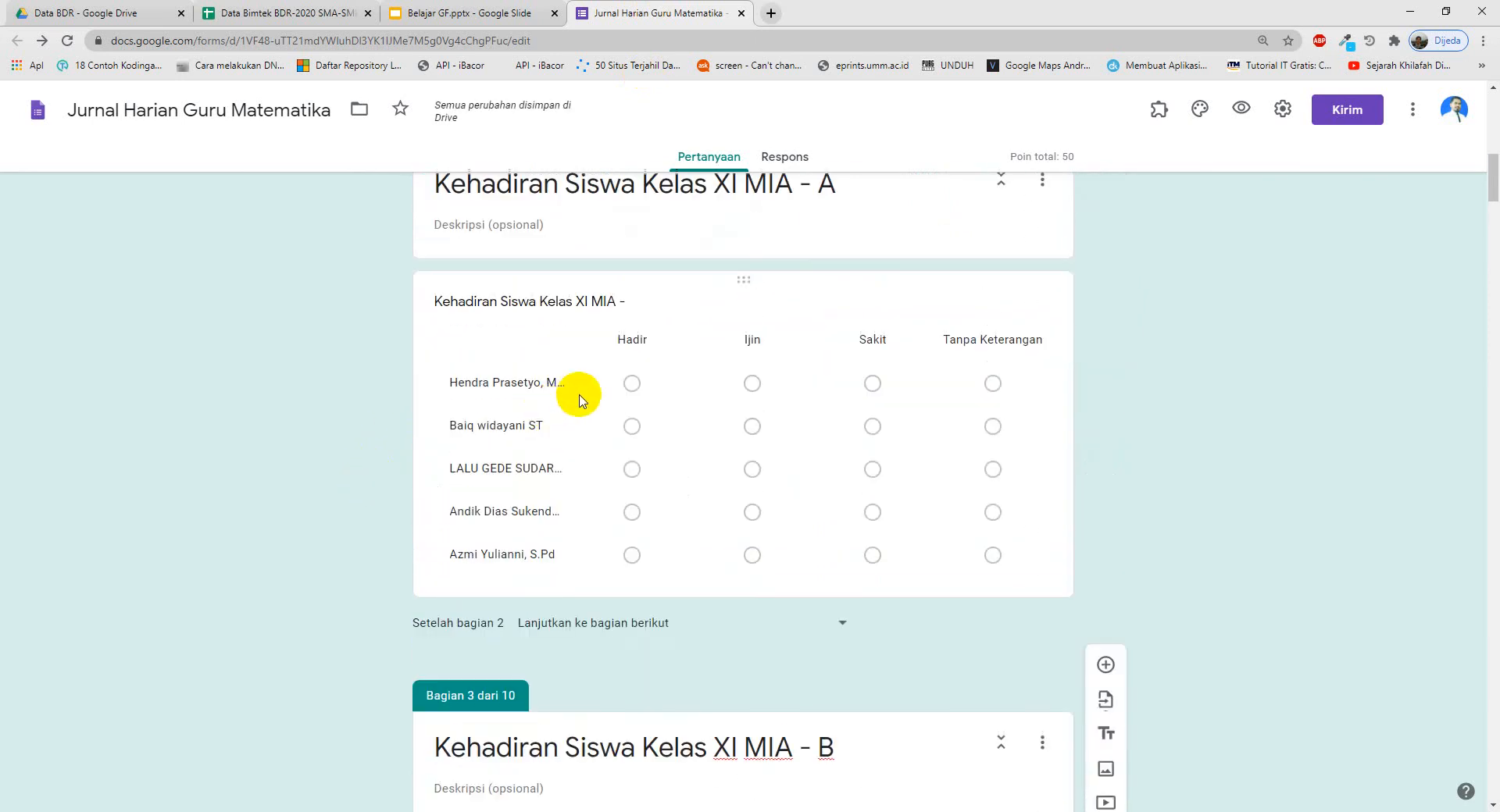
scroll(579, 401, up, 3)
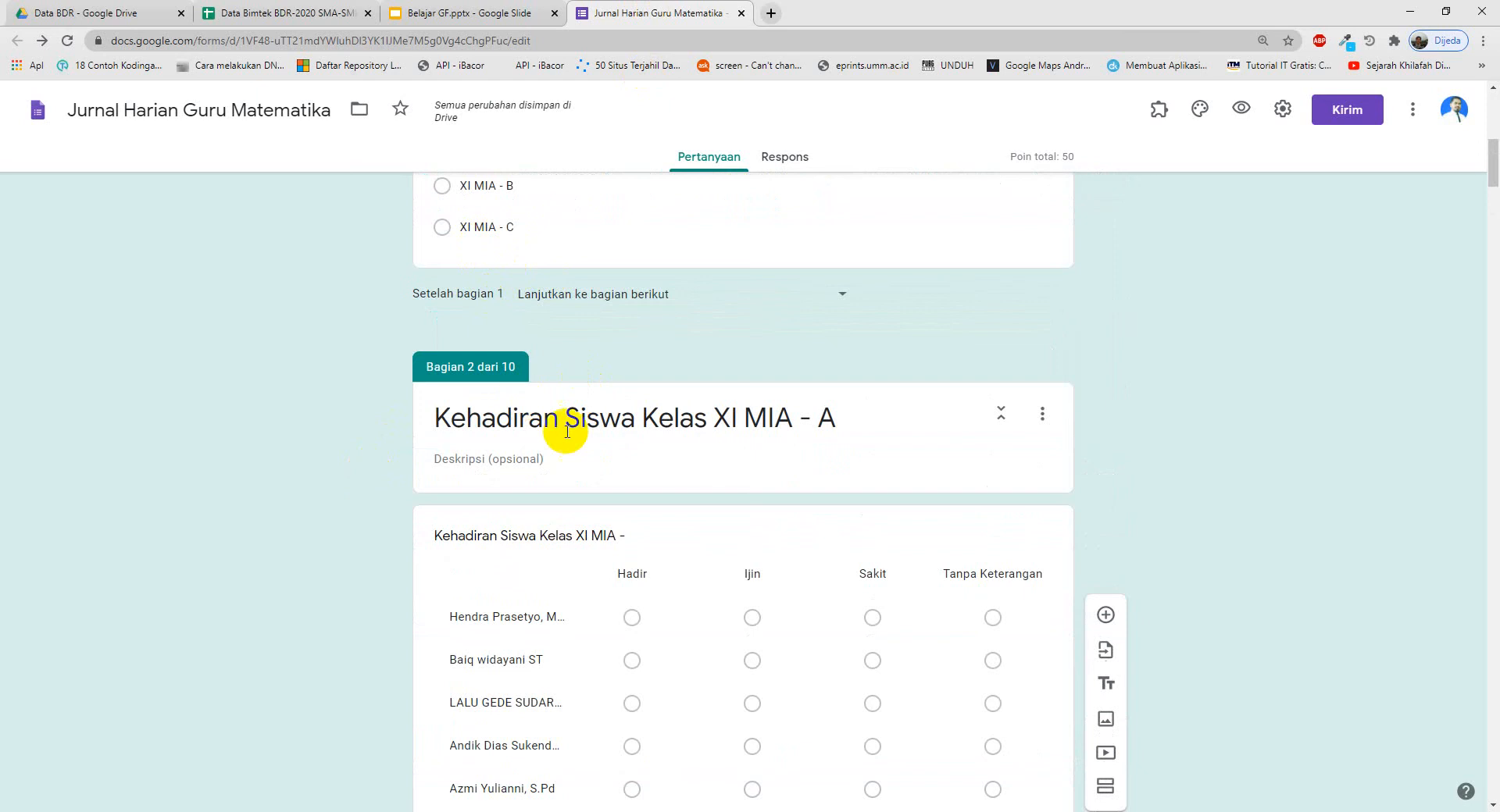
scroll(713, 522, down, 10)
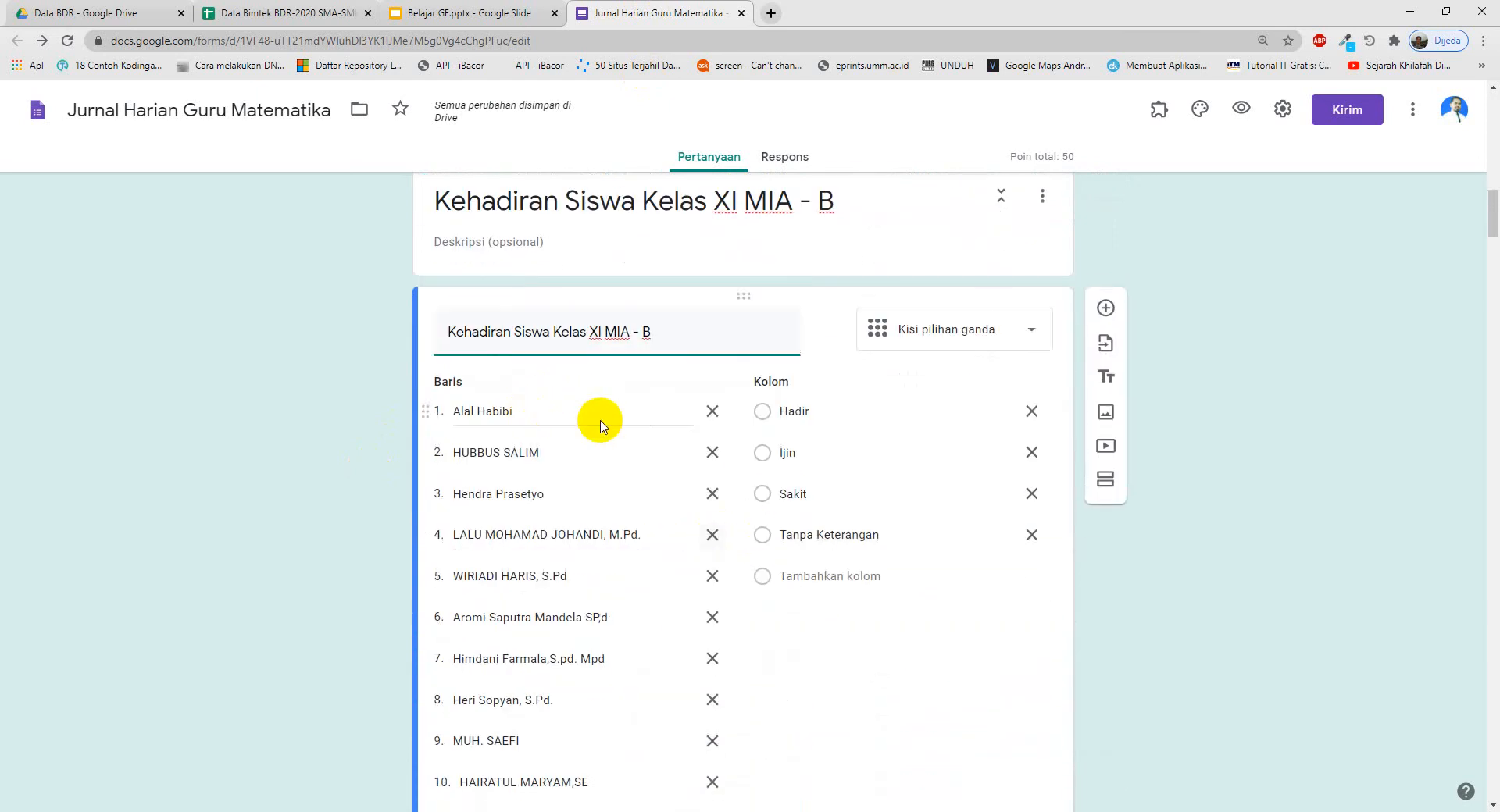
scroll(713, 411, up, 2)
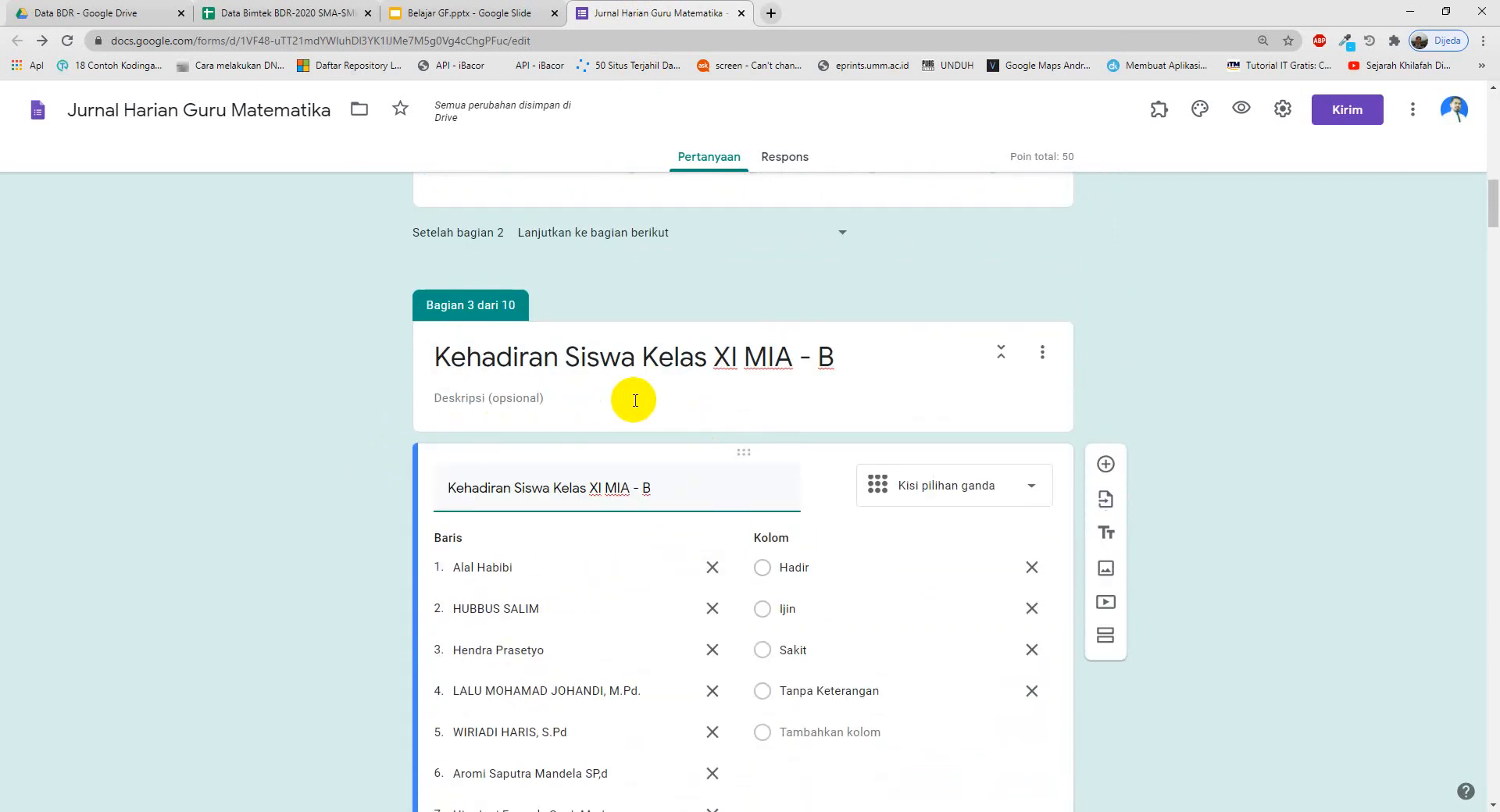
scroll(634, 400, up, 6)
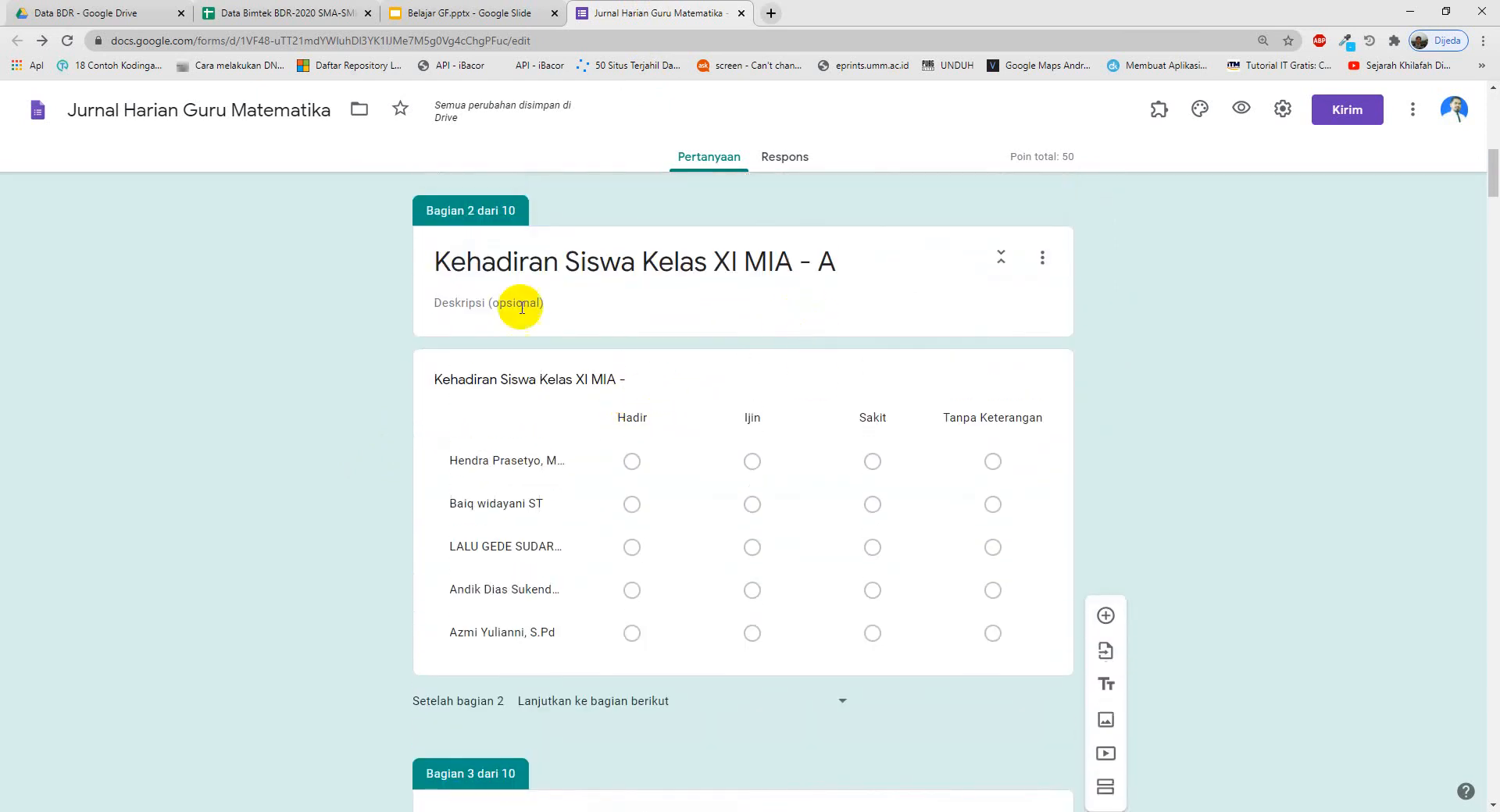
scroll(659, 447, down, 11)
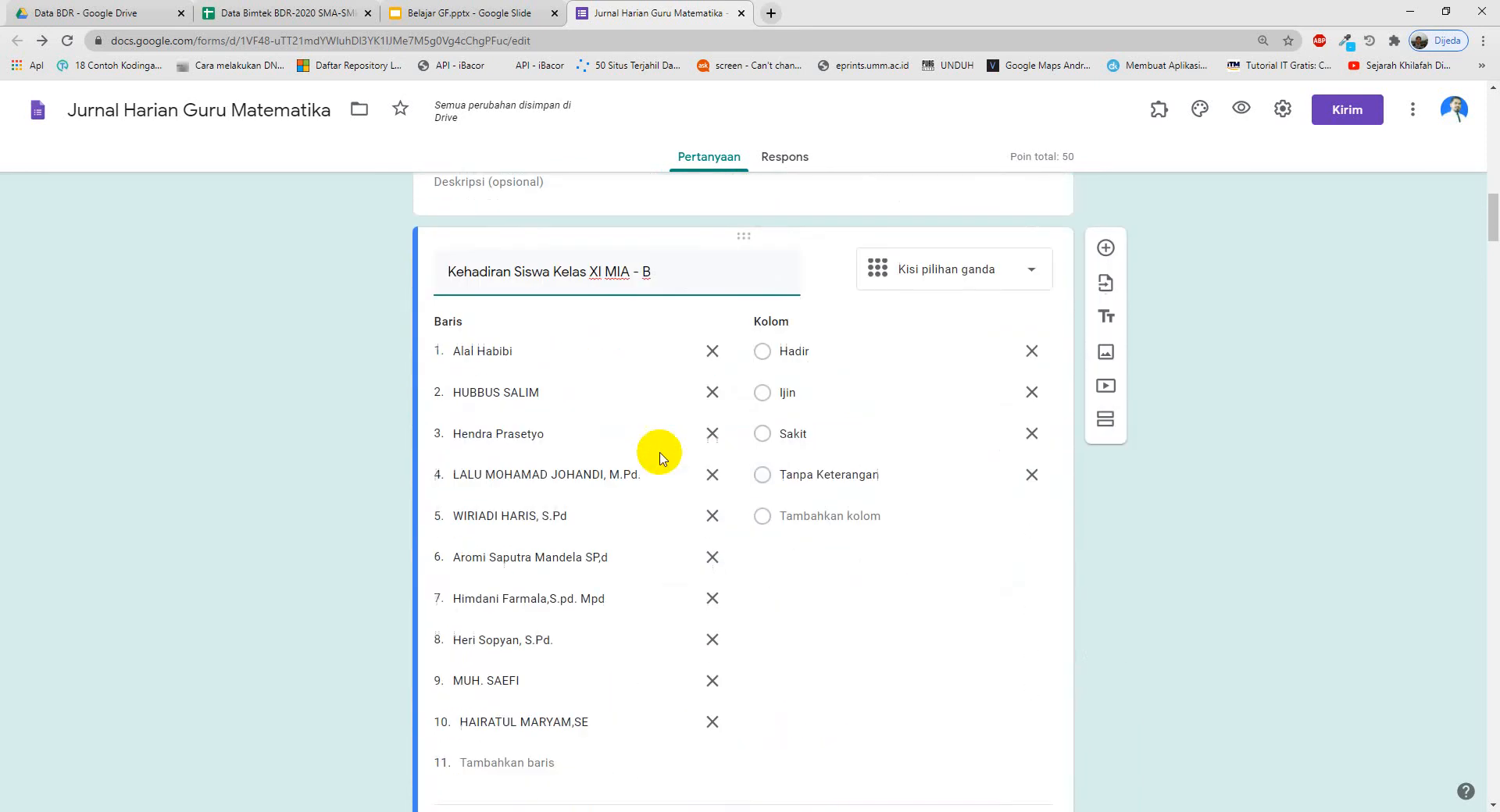
scroll(660, 447, up, 3)
scroll(659, 444, up, 2)
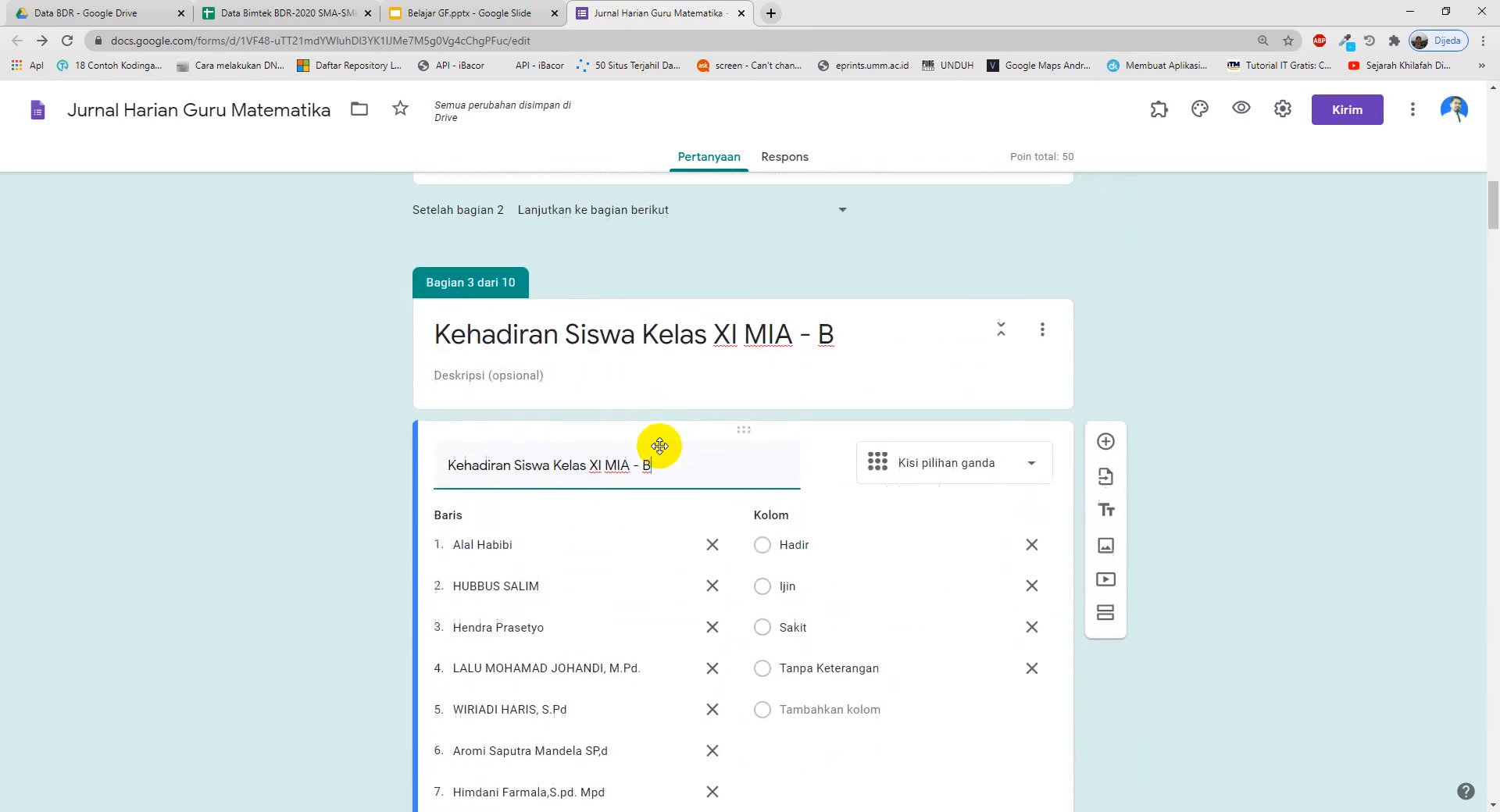
scroll(663, 435, down, 2)
scroll(703, 382, up, 1)
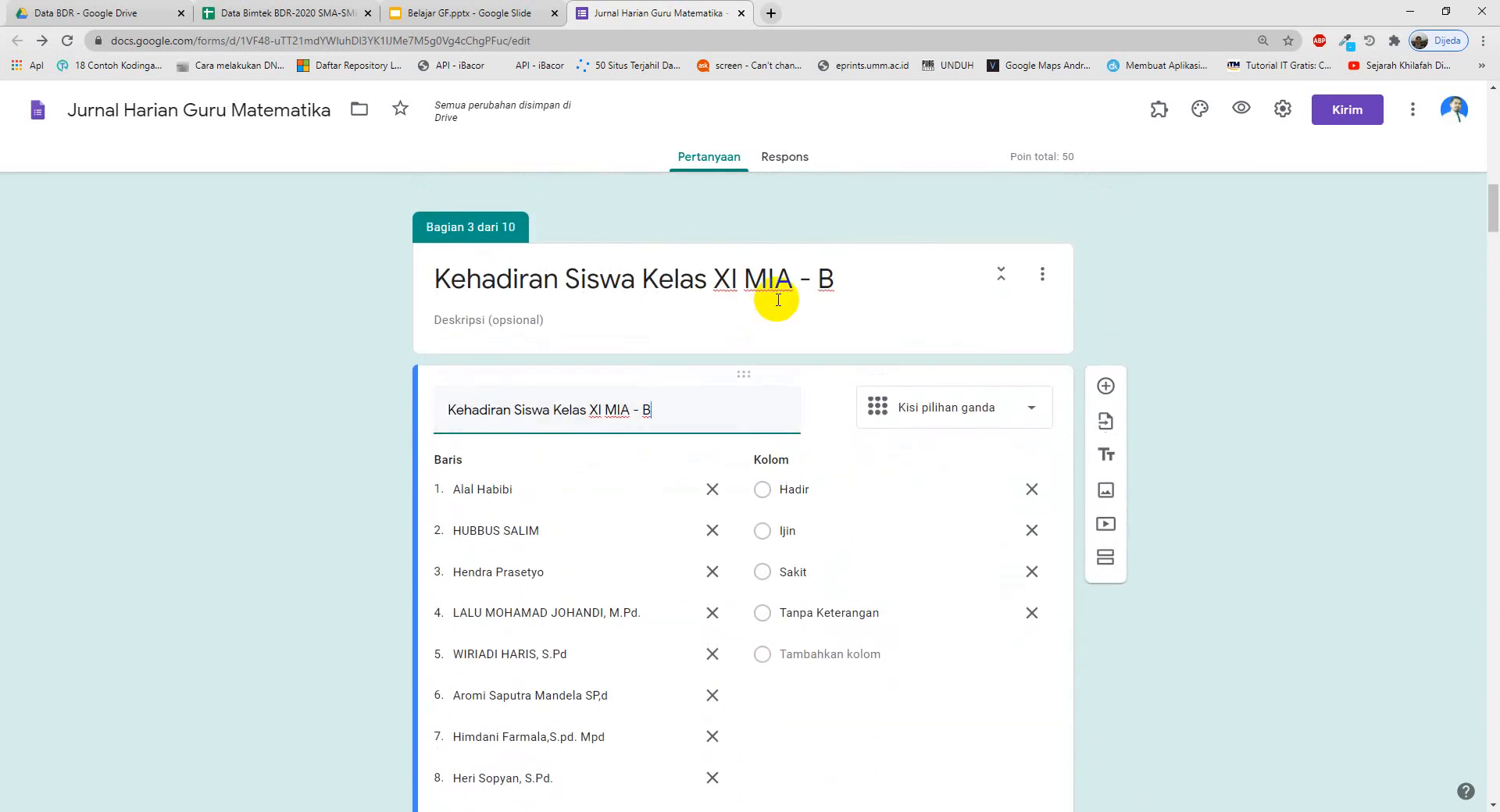
scroll(785, 306, down, 4)
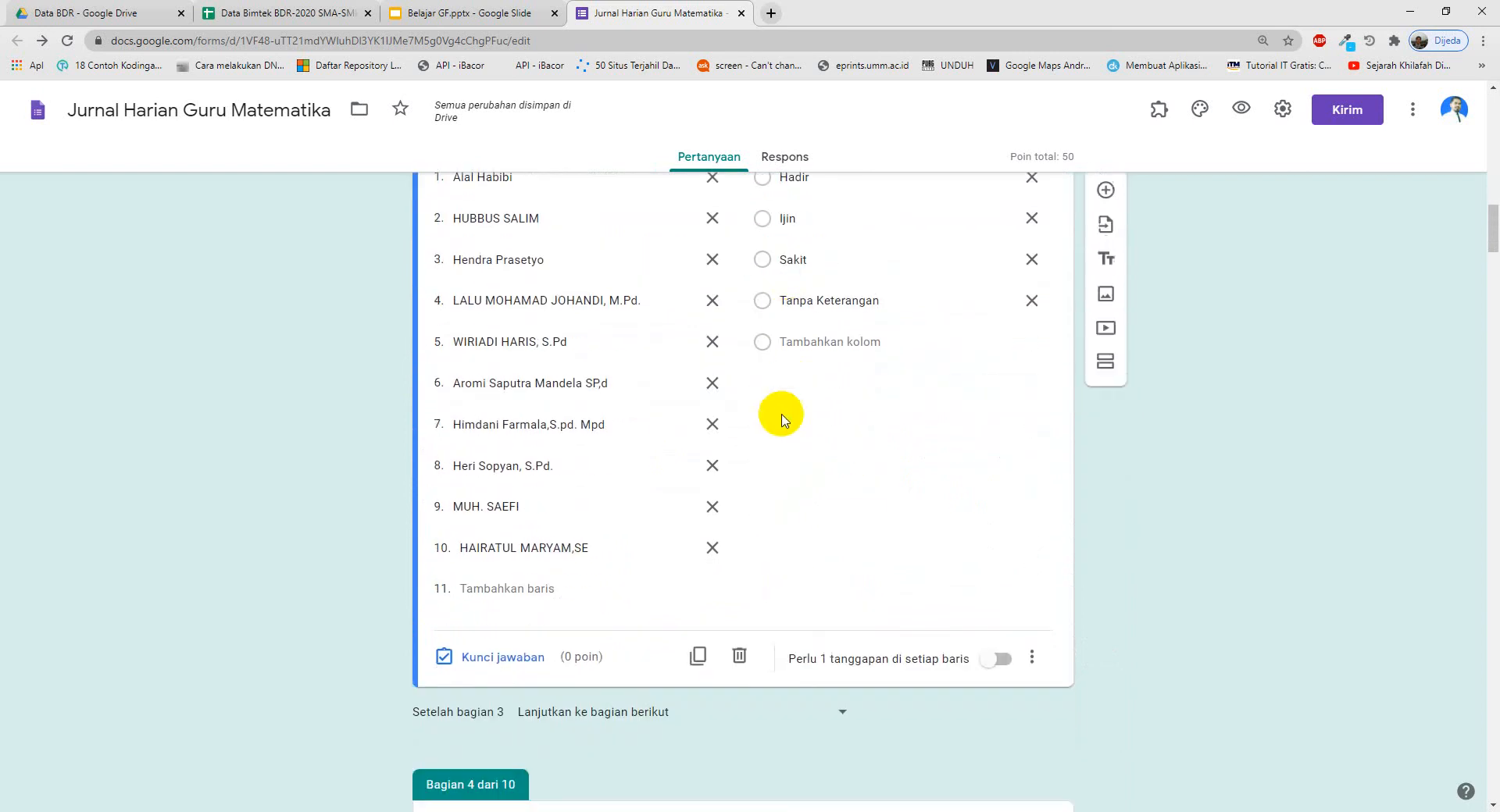
scroll(758, 449, down, 2)
scroll(656, 498, up, 4)
scroll(649, 495, down, 4)
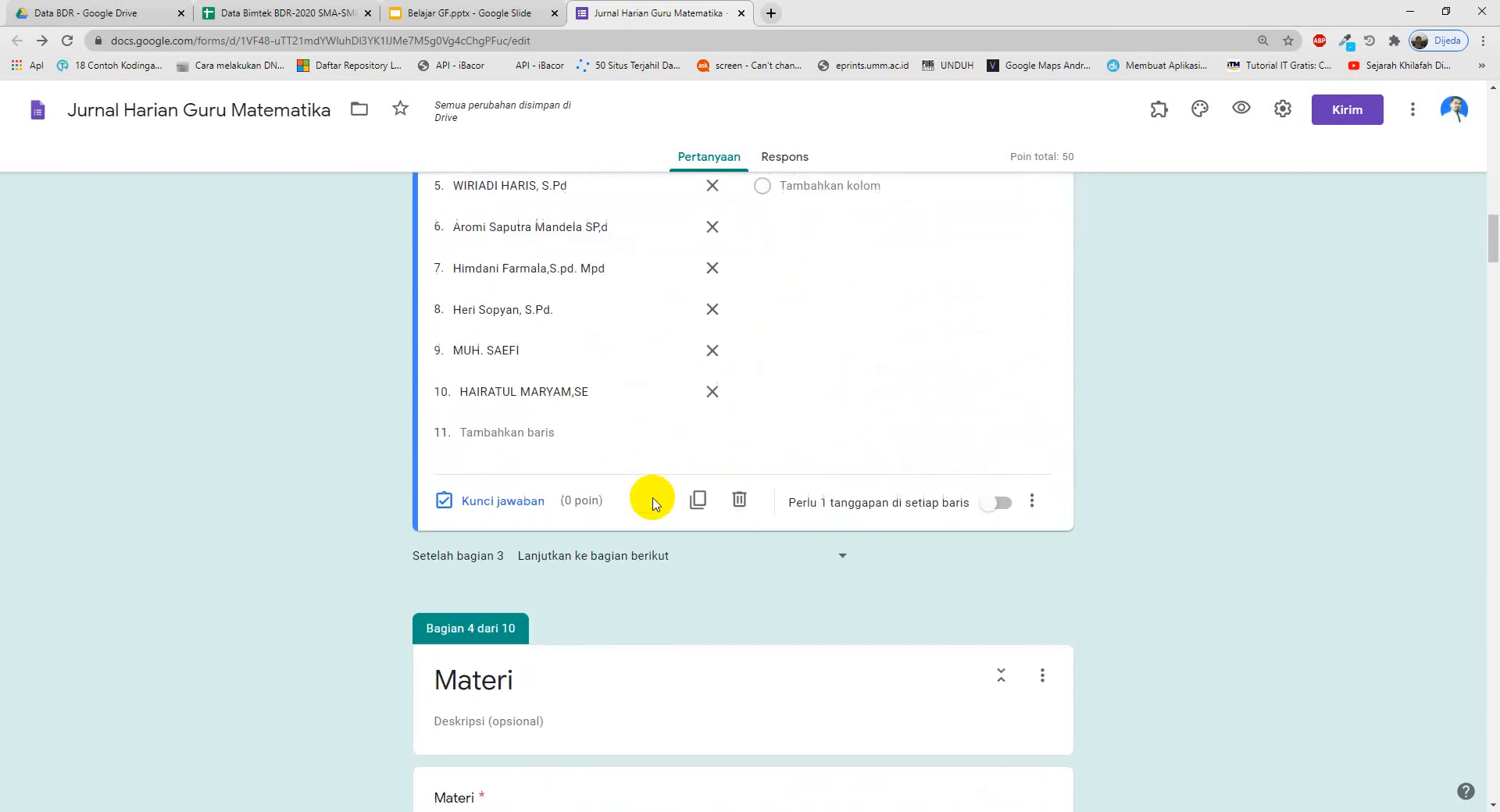
scroll(695, 395, up, 4)
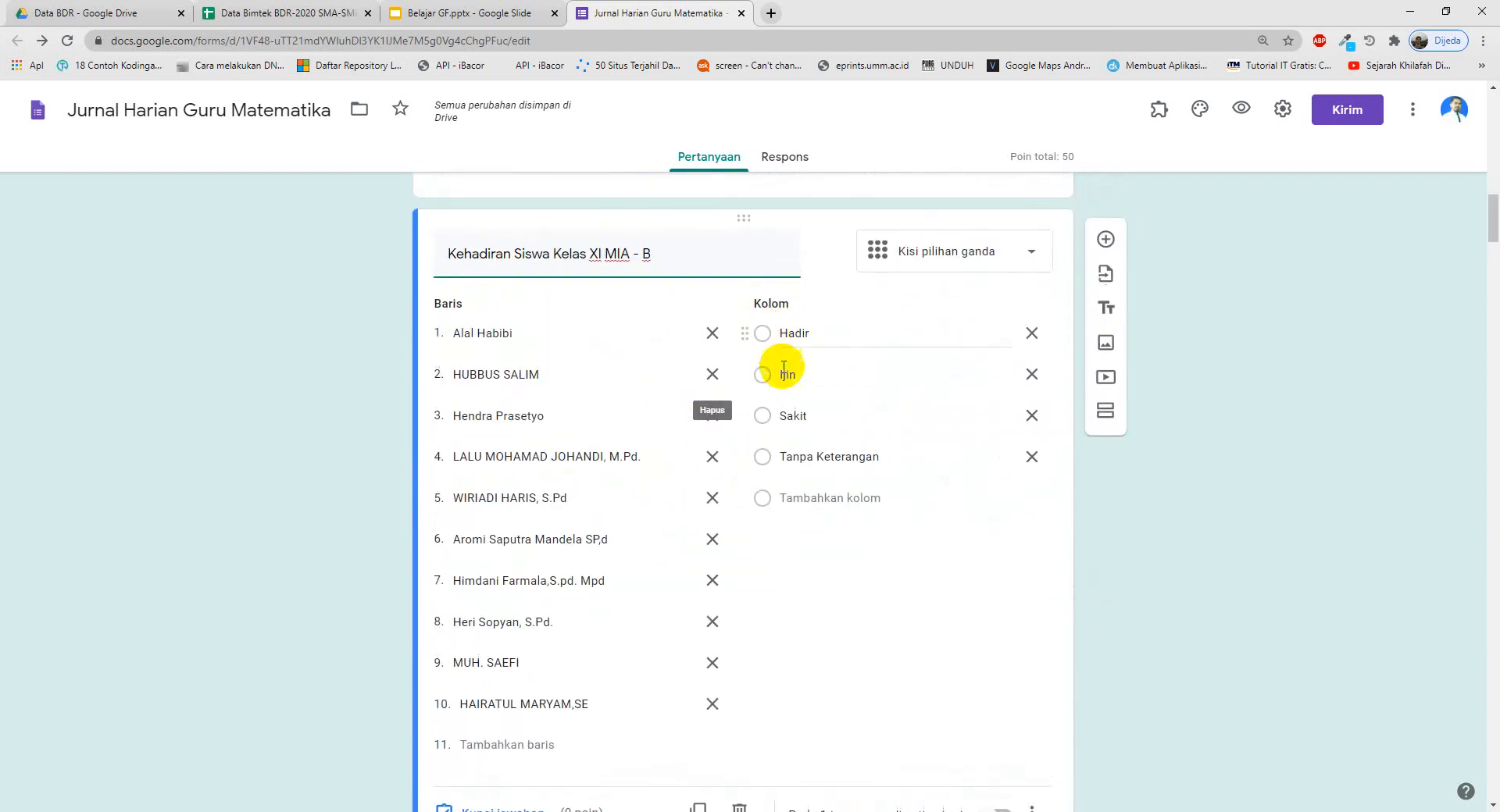
- Duplicate the section Kehadiran Siswa Kelas XI MIA - B
scroll(783, 367, up, 1)
triple_click(777, 217)
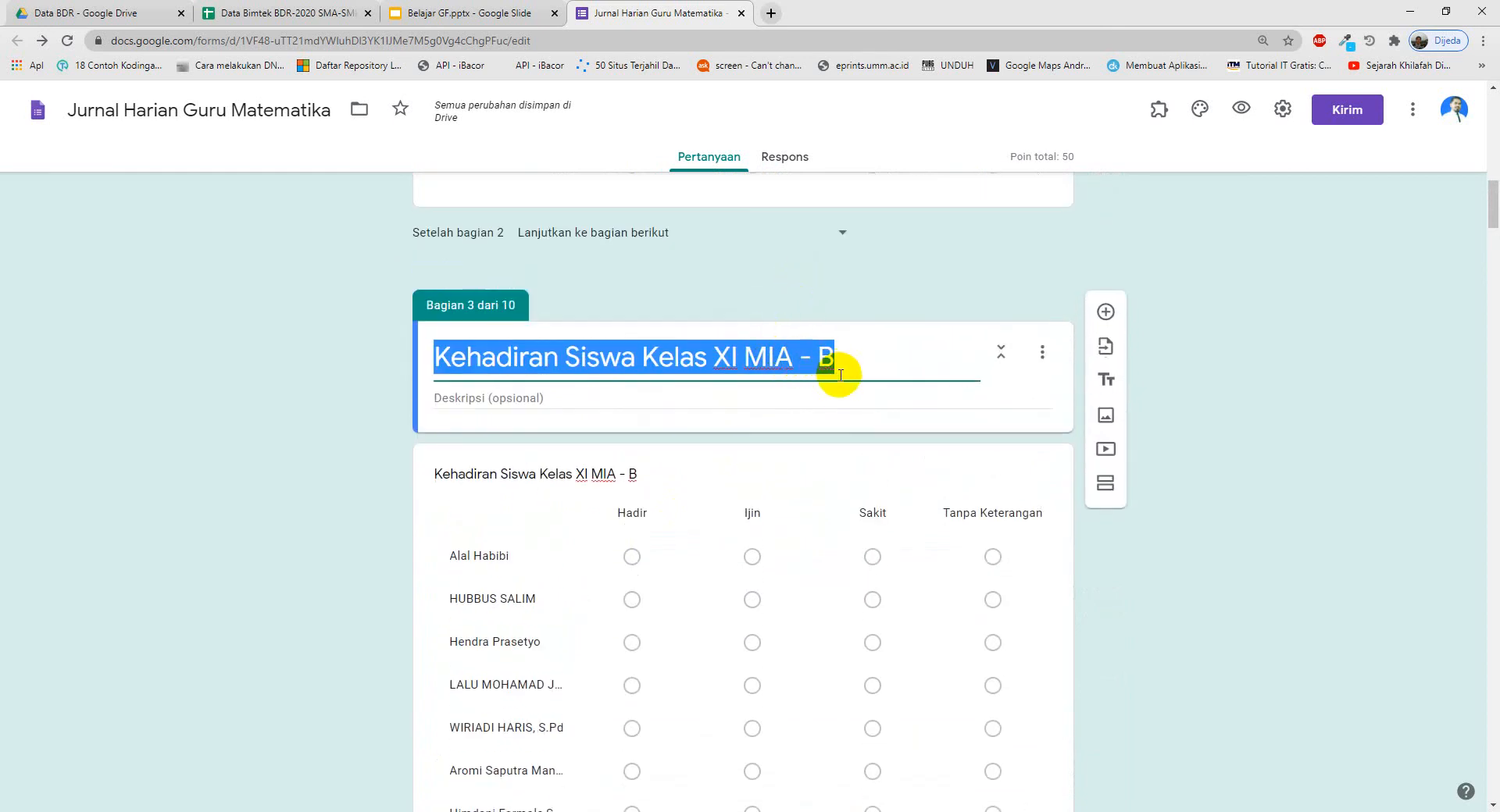
click(1040, 361)
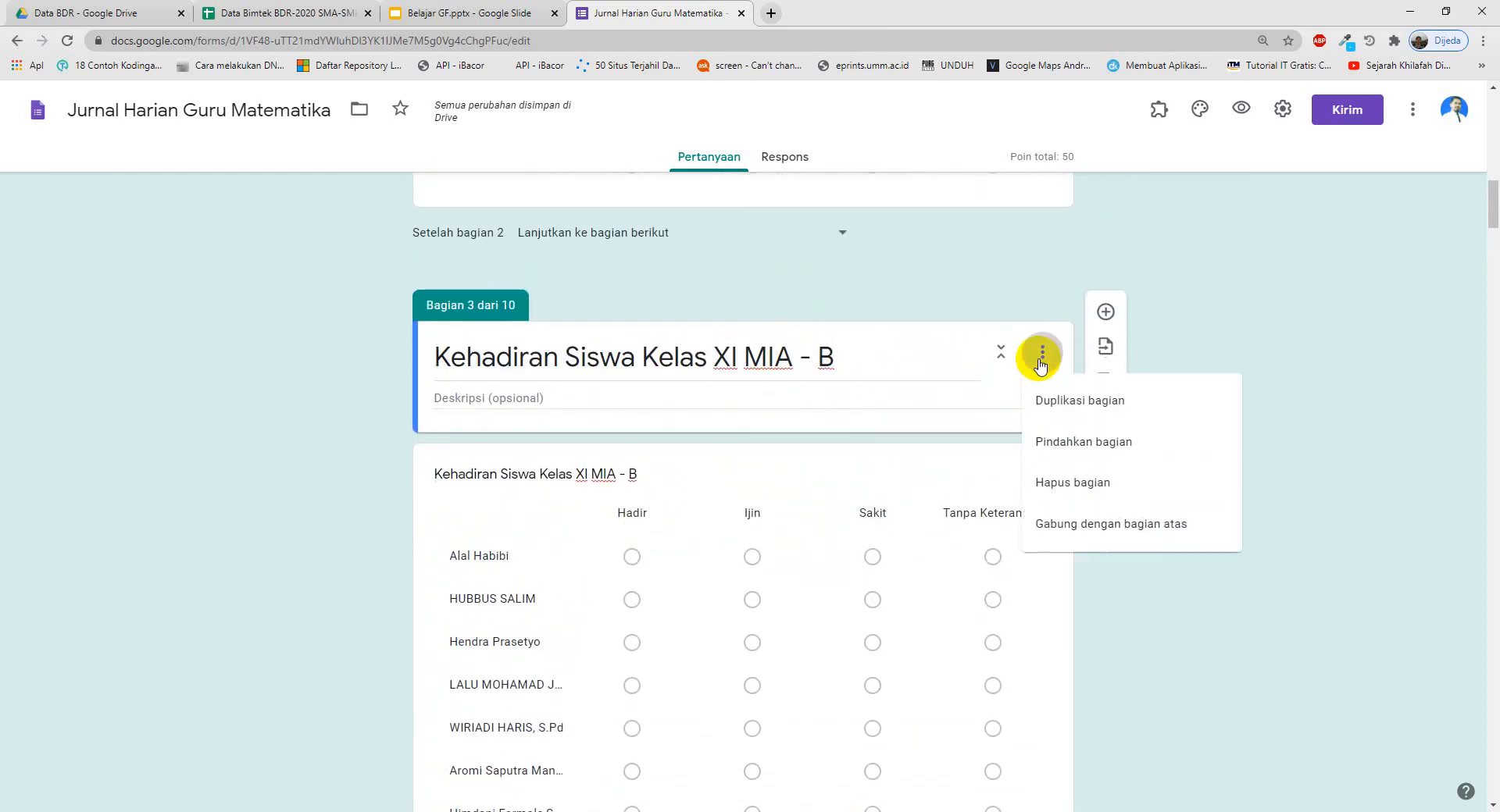
click(1064, 410)
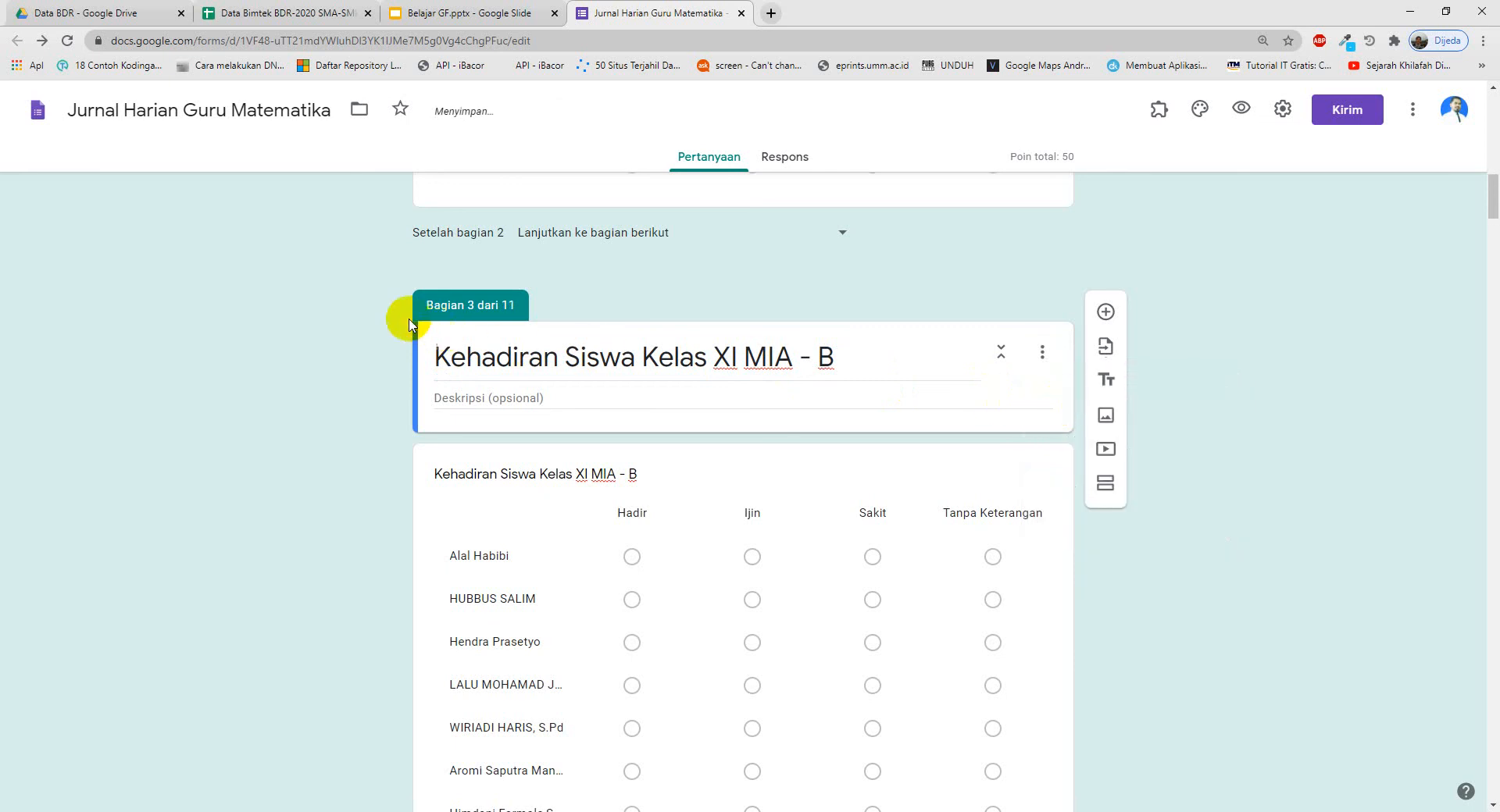
- Compare the original XI MIA - B attendance section with its duplicate, checking the titles and student rows
scroll(664, 484, down, 9)
scroll(747, 482, up, 6)
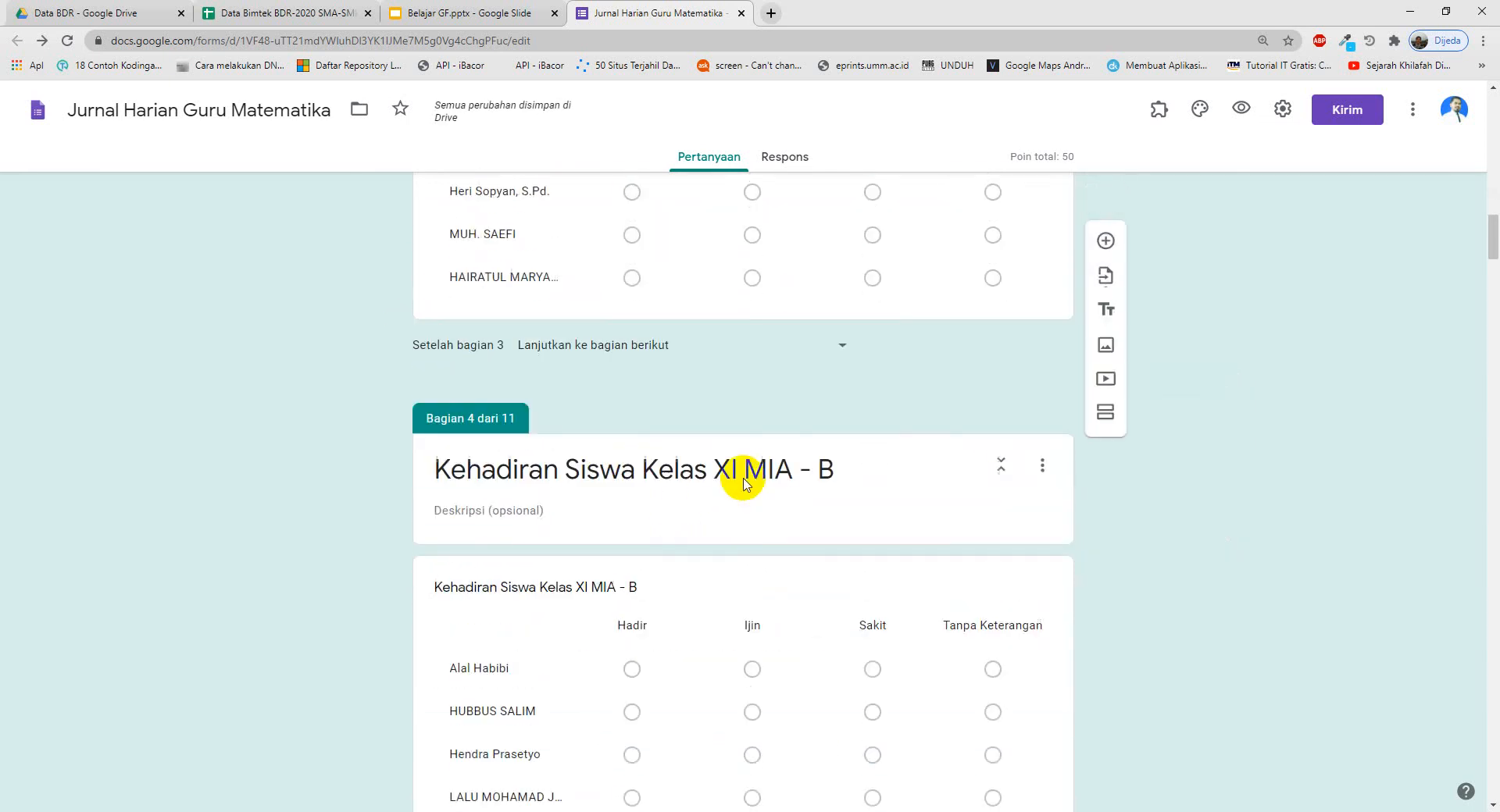
scroll(705, 434, up, 4)
double_click(733, 433)
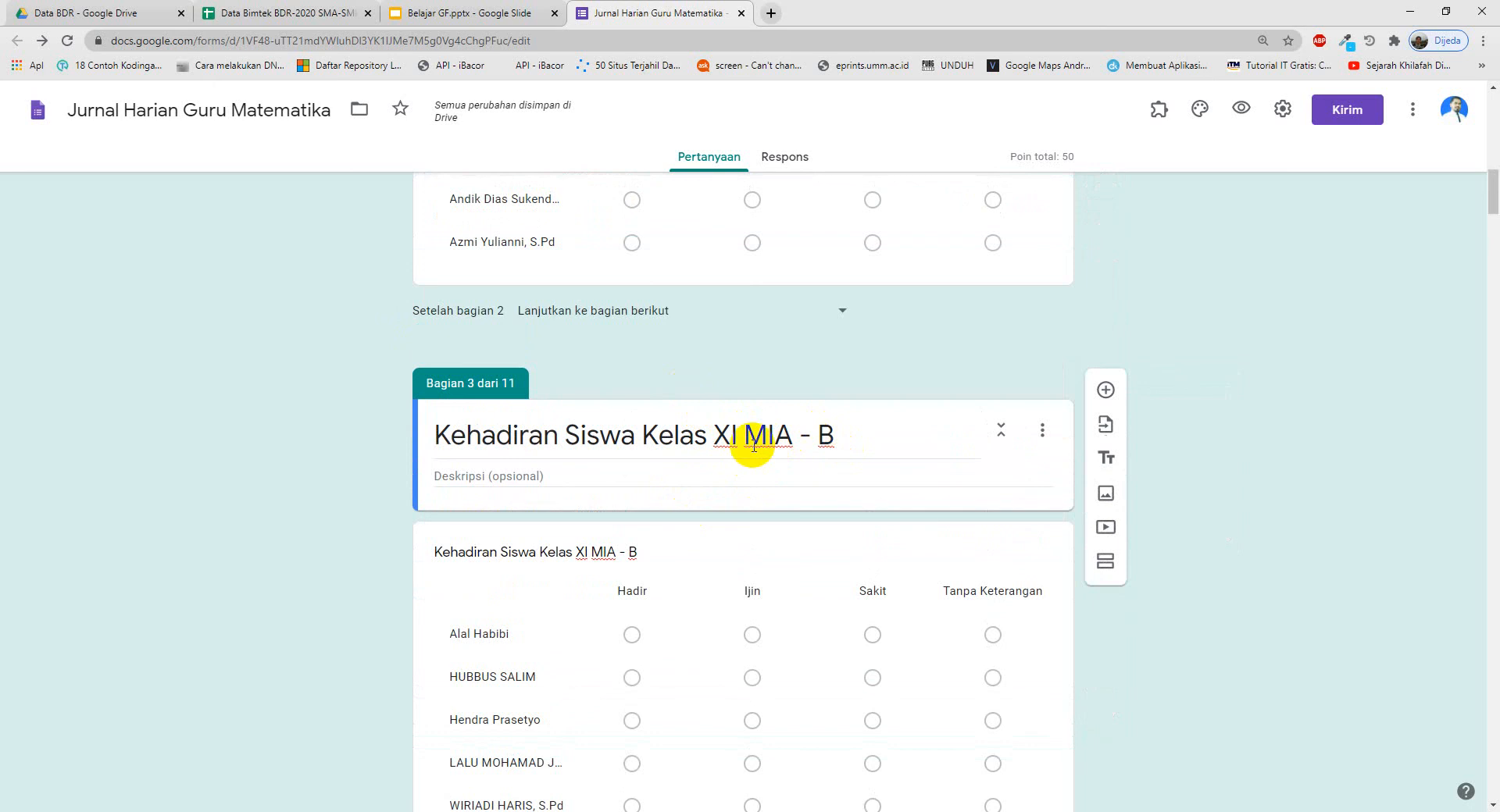
scroll(788, 453, down, 9)
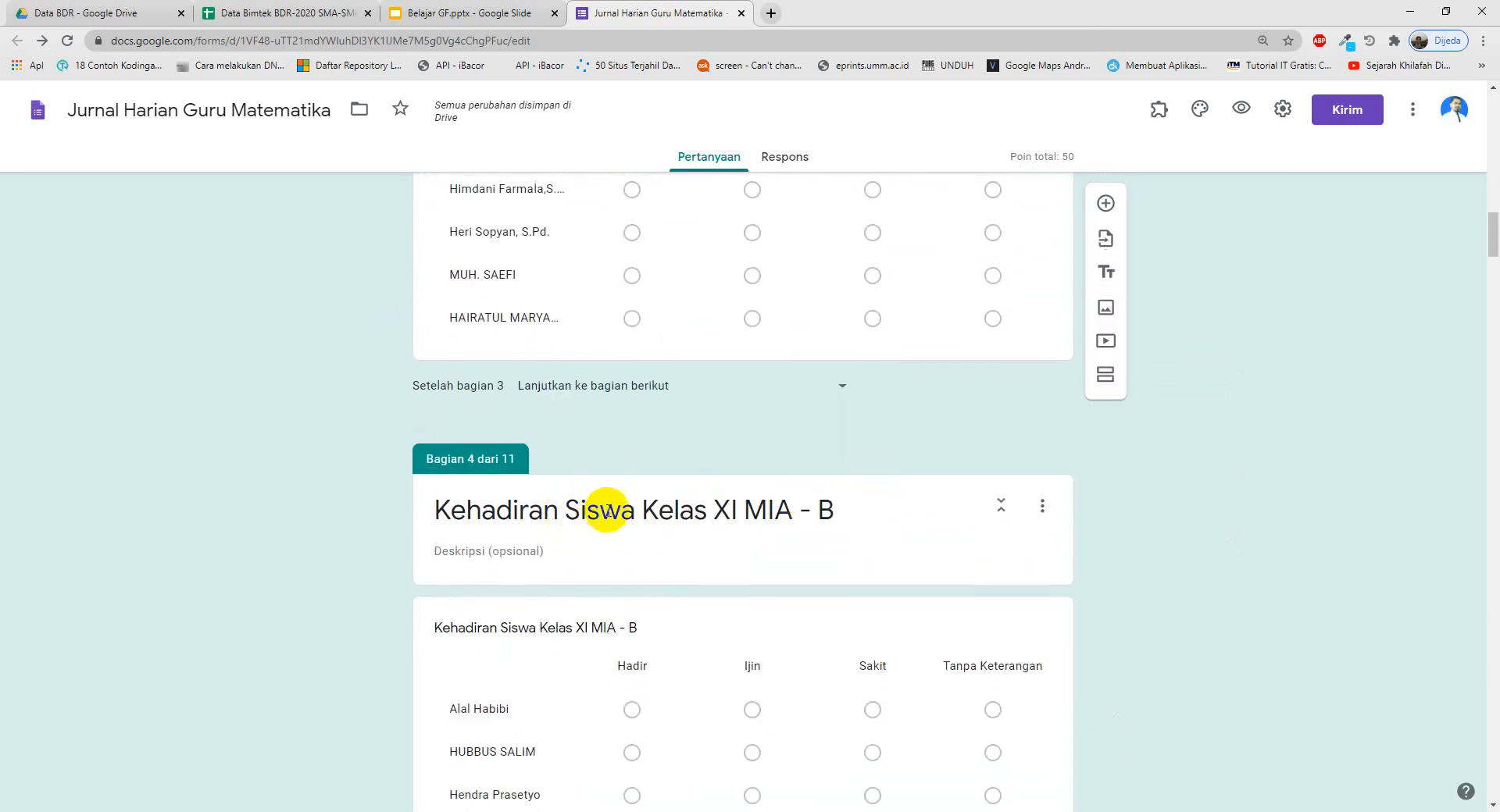
scroll(608, 511, down, 4)
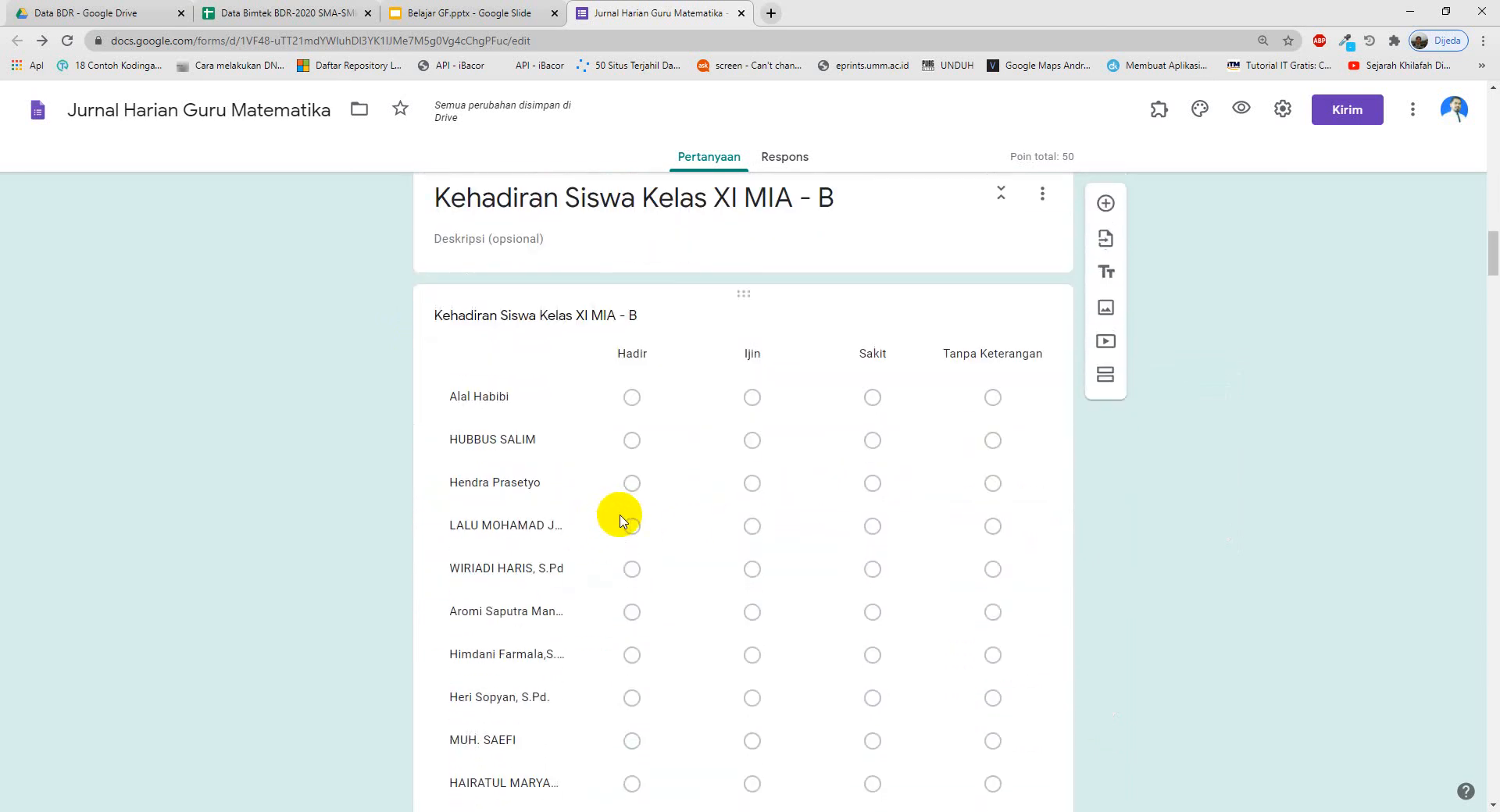
scroll(619, 519, down, 2)
scroll(624, 522, up, 2)
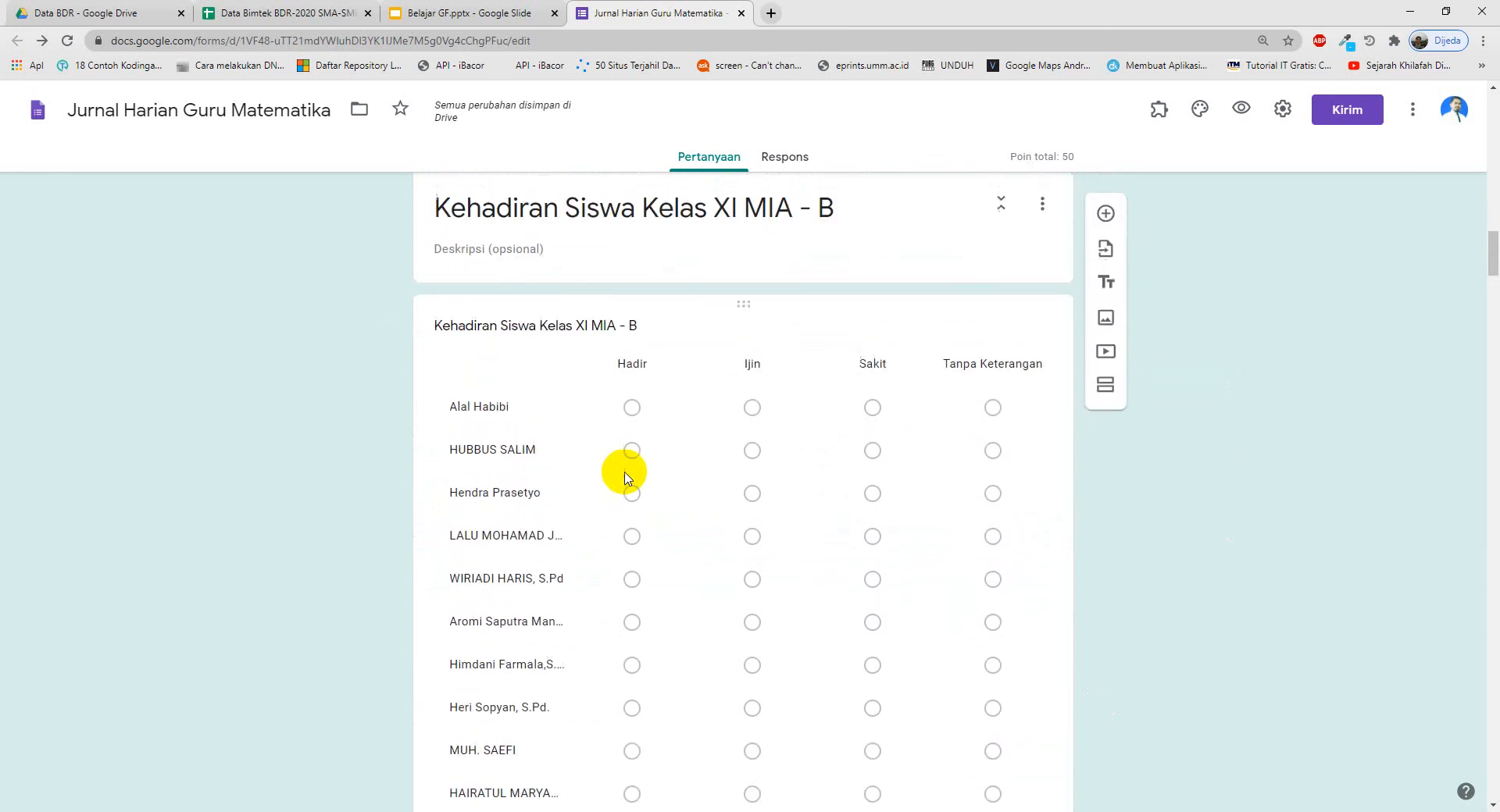
- Rename the duplicated attendance section to "Kehadiran Siswa Kelas XI MIA - C"
scroll(624, 478, up, 2)
click(836, 350)
double_click(827, 354)
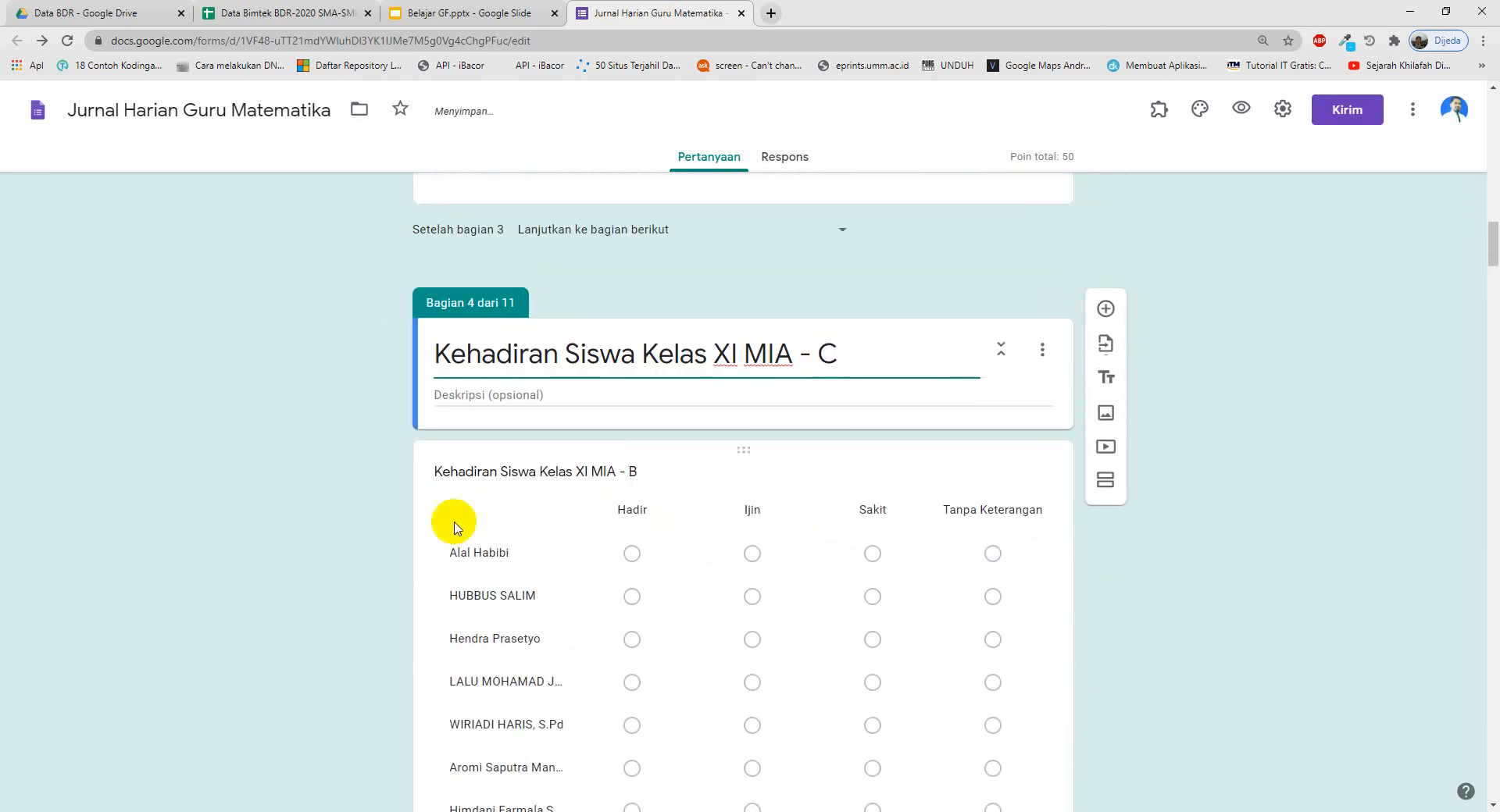
- Delete the first nine student rows from the attendance grid question in the XI MIA - C section
click(474, 560)
scroll(562, 508, down, 2)
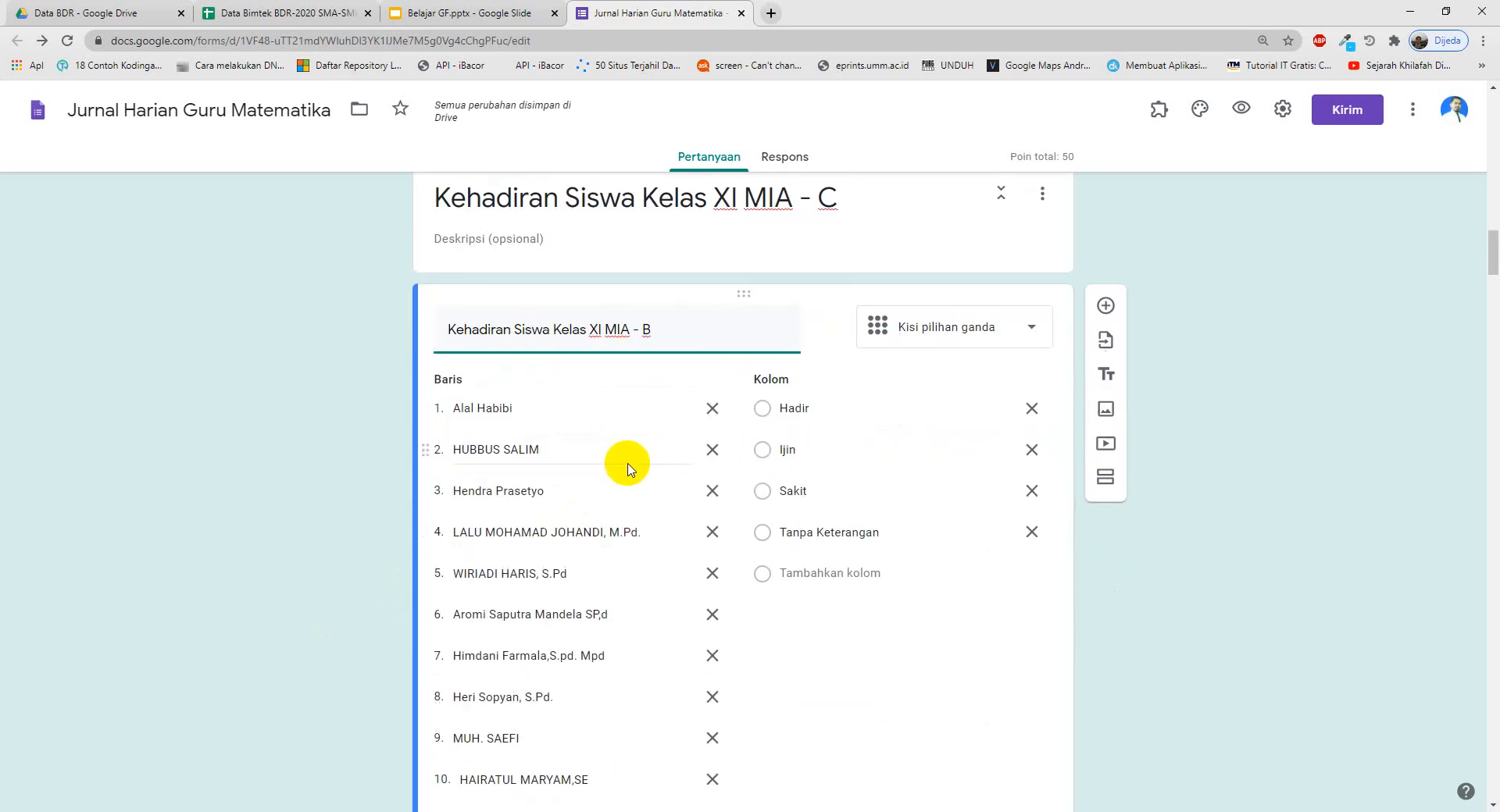
click(709, 411)
click(709, 411)
click(710, 411)
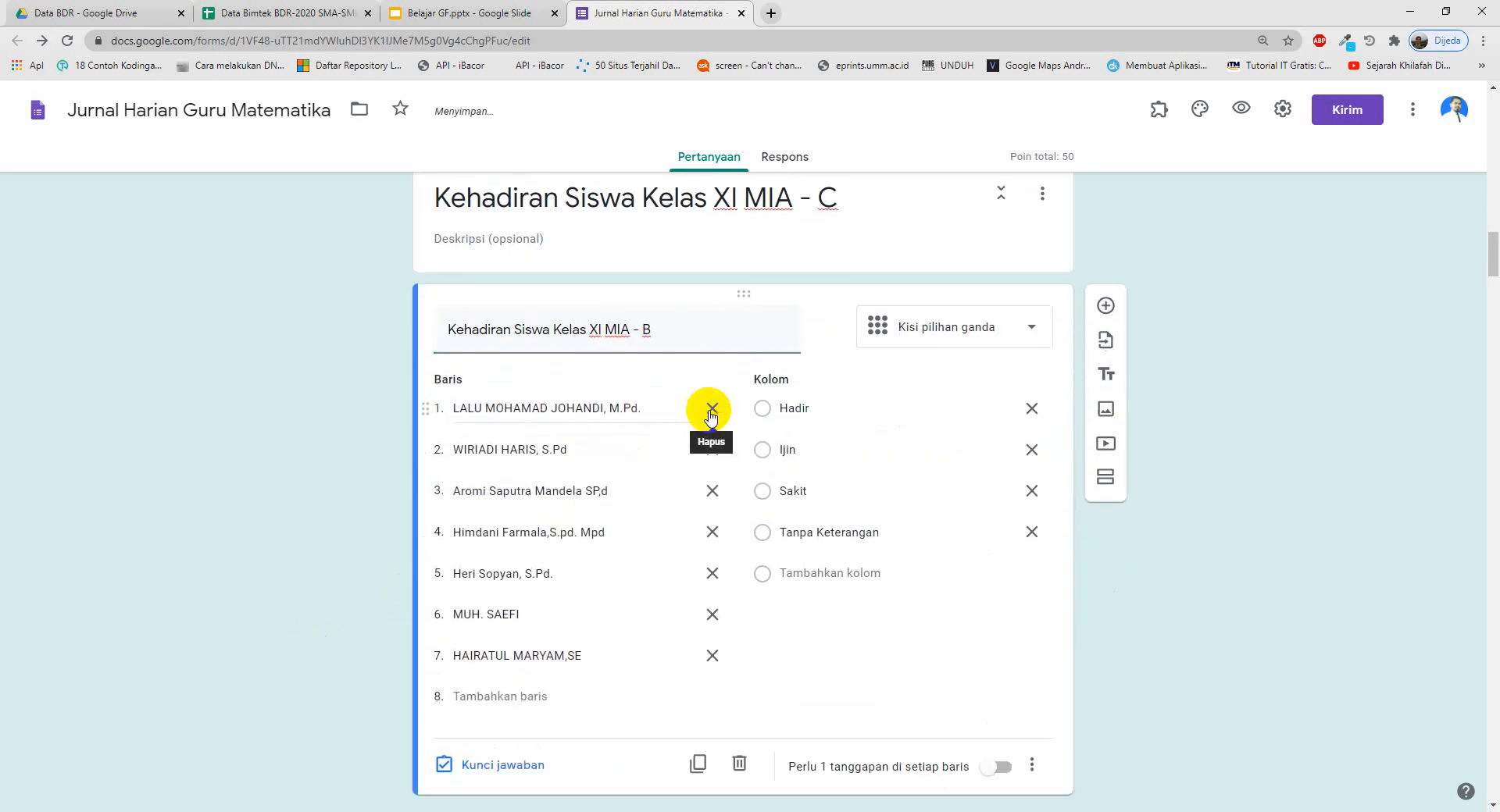
click(711, 411)
click(711, 410)
click(711, 410)
click(711, 410)
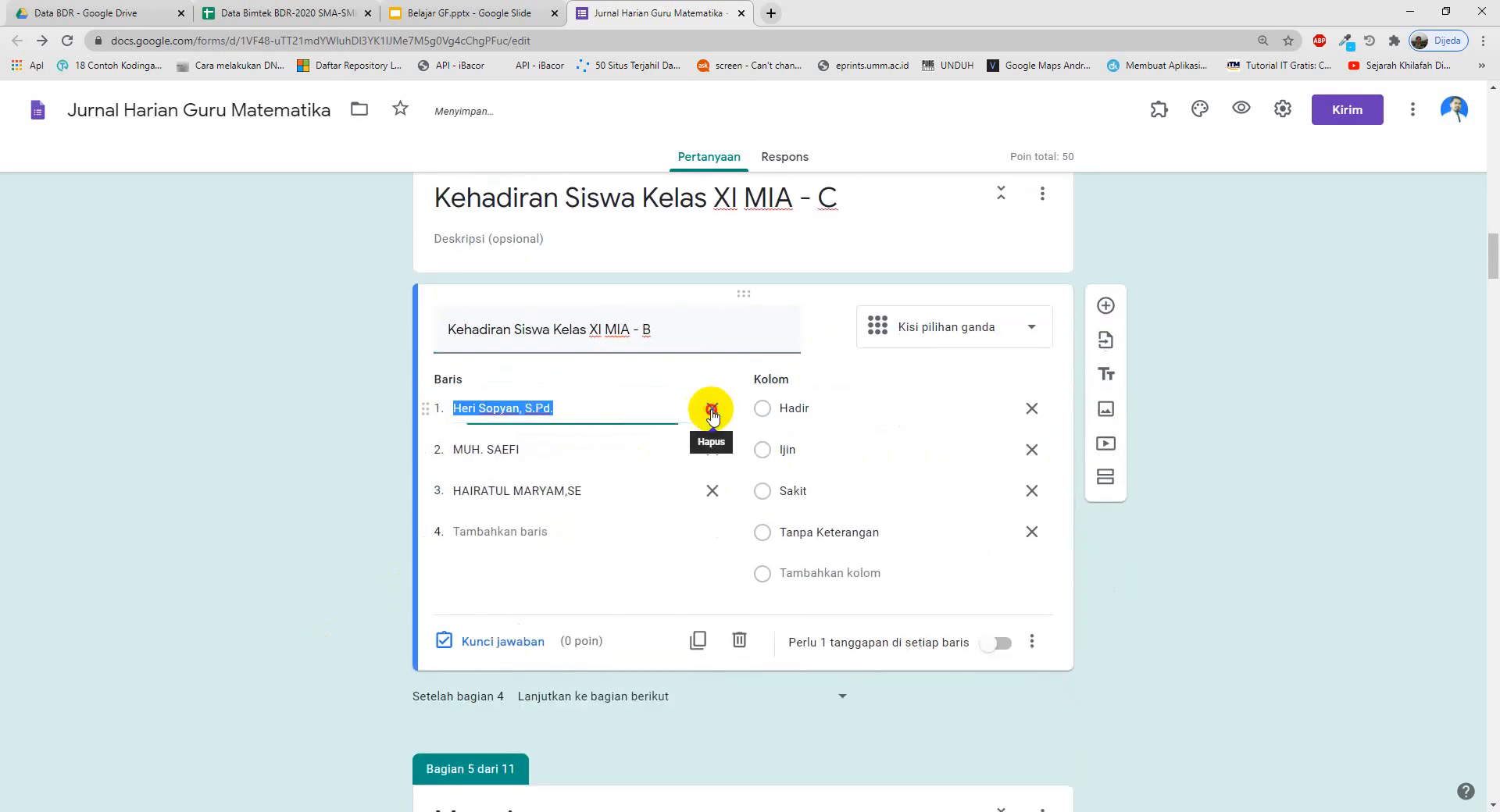
click(711, 410)
click(711, 410)
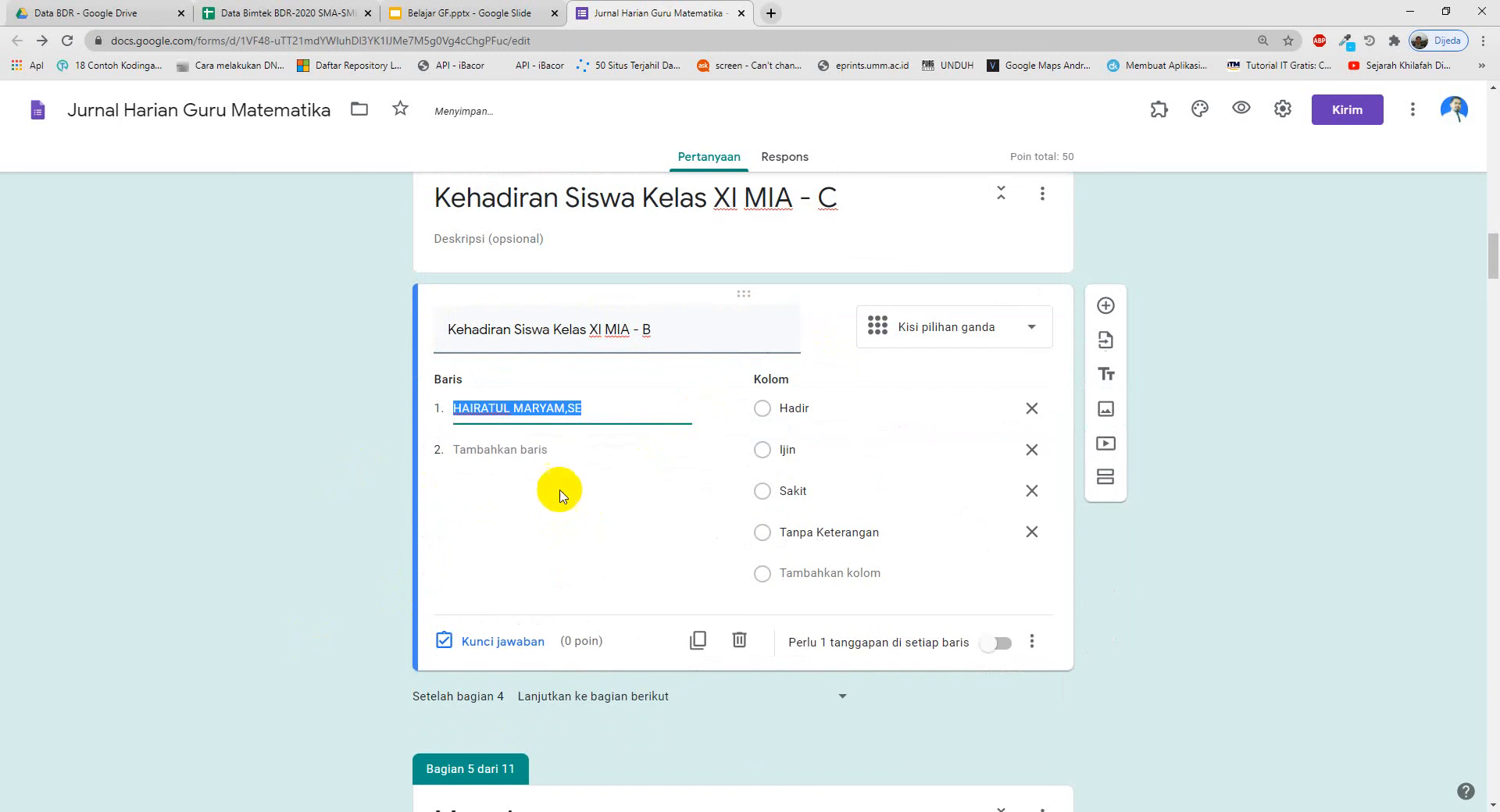
- Copy the names in D12:D28 of the SMA-A sheet and paste them over the remaining student row in the XI MIA - C attendance grid
click(296, 13)
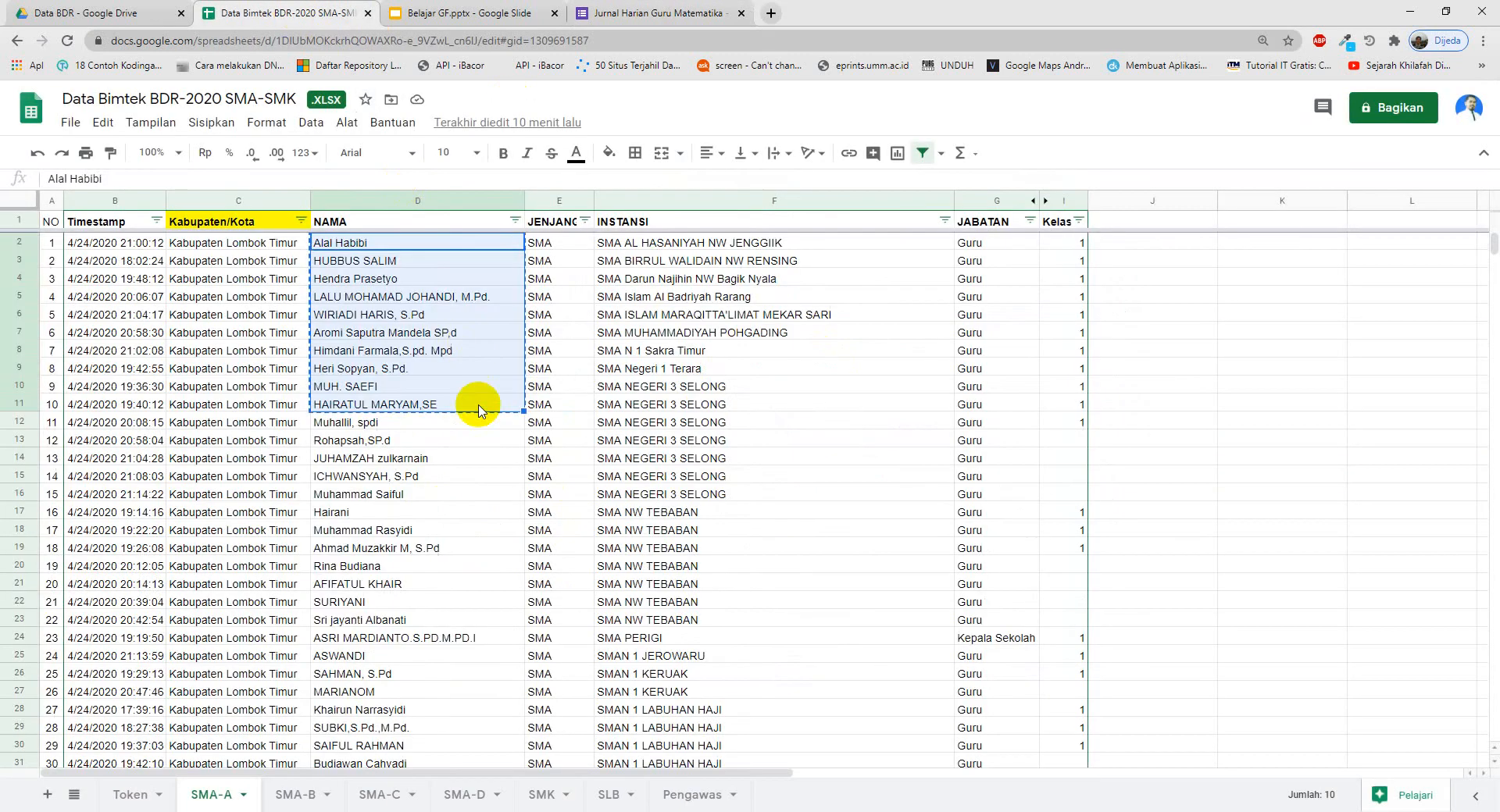
scroll(438, 405, down, 4)
scroll(390, 404, up, 2)
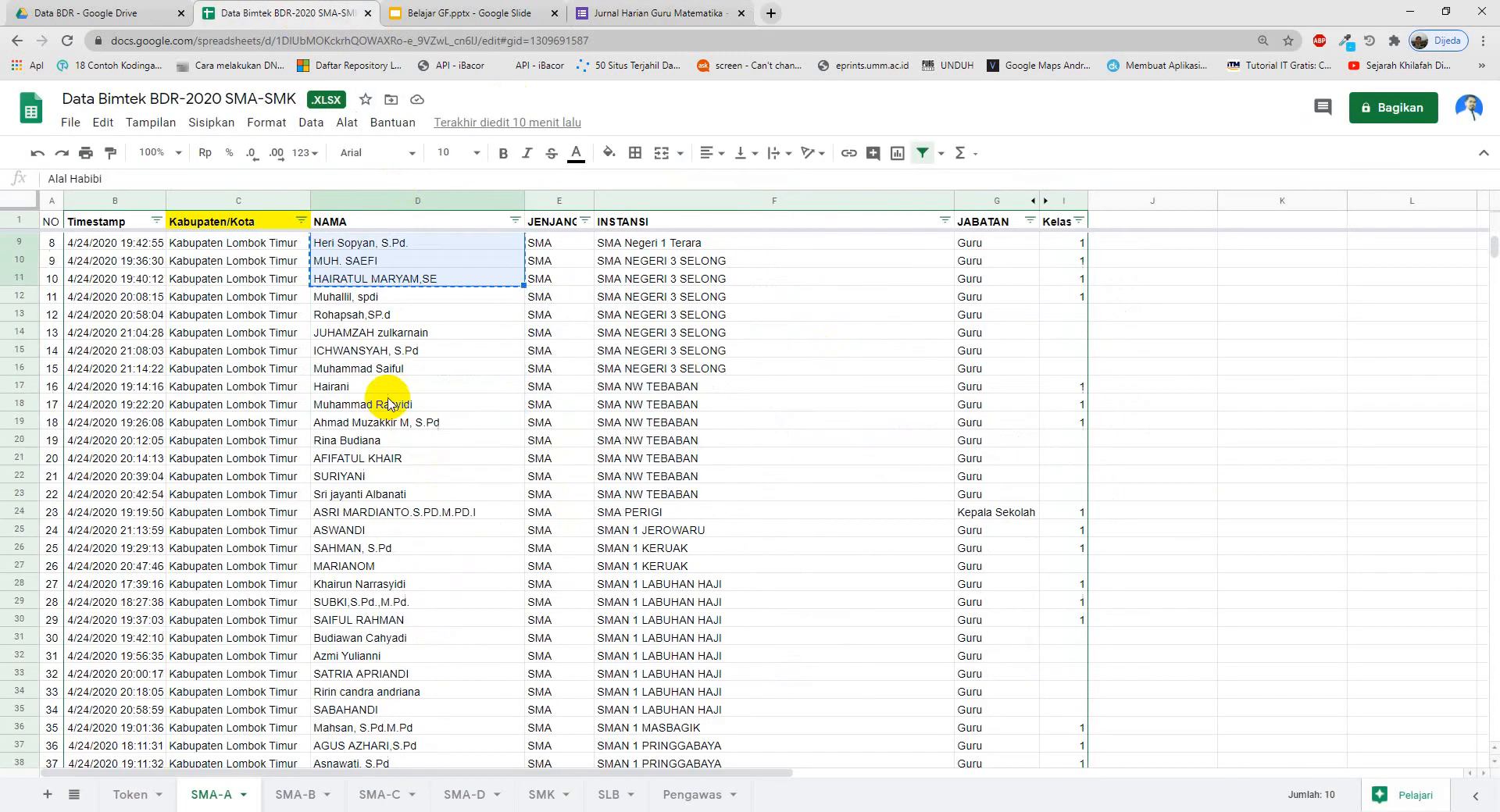
click(359, 300)
shift+click(365, 591)
key(ctrl+c)
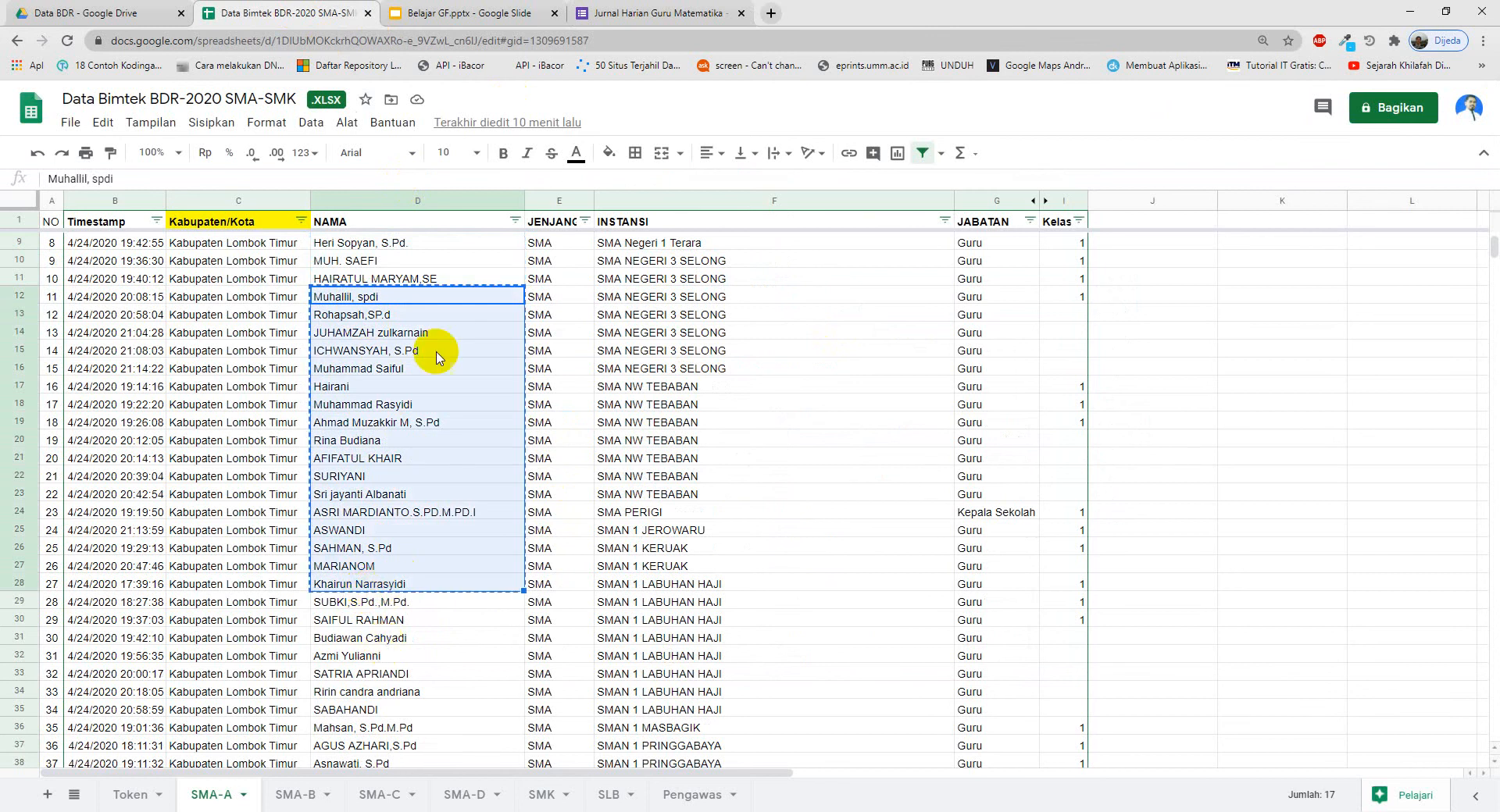
click(648, 14)
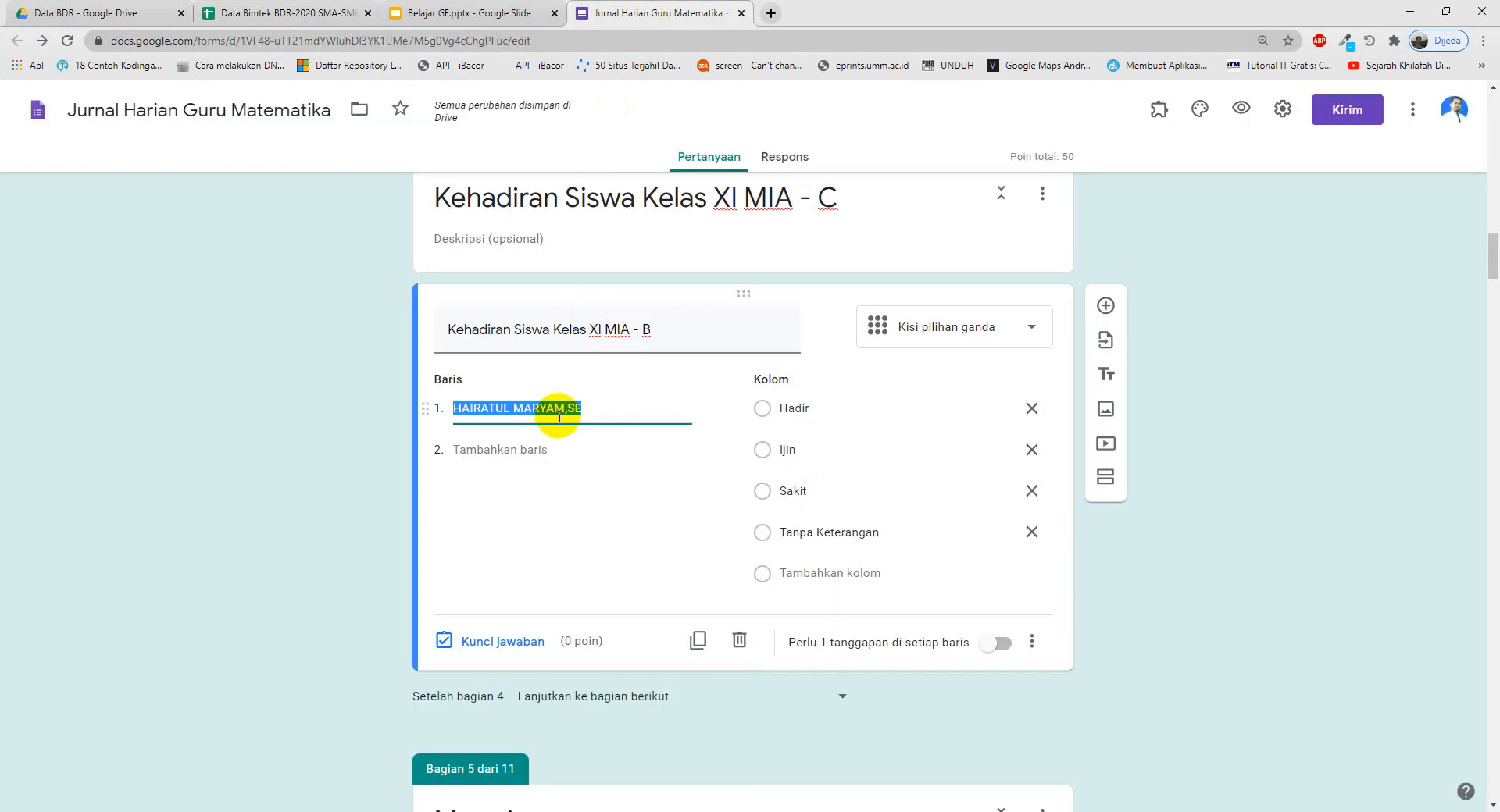
key(ctrl+v)
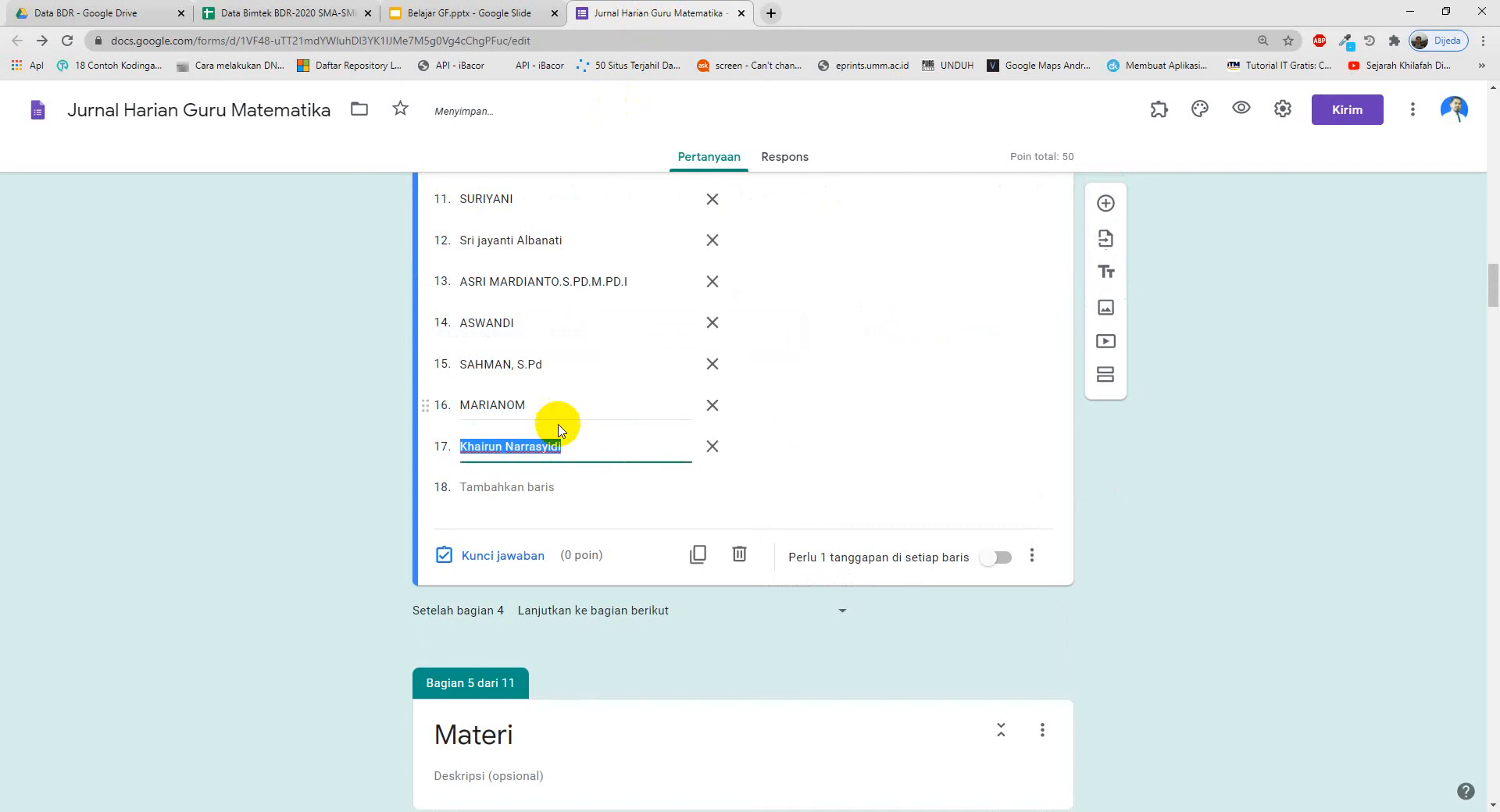
- Change the attendance grid question's title to "Kehadiran Siswa Kelas XI MIA - C"
scroll(572, 439, up, 4)
scroll(613, 438, up, 5)
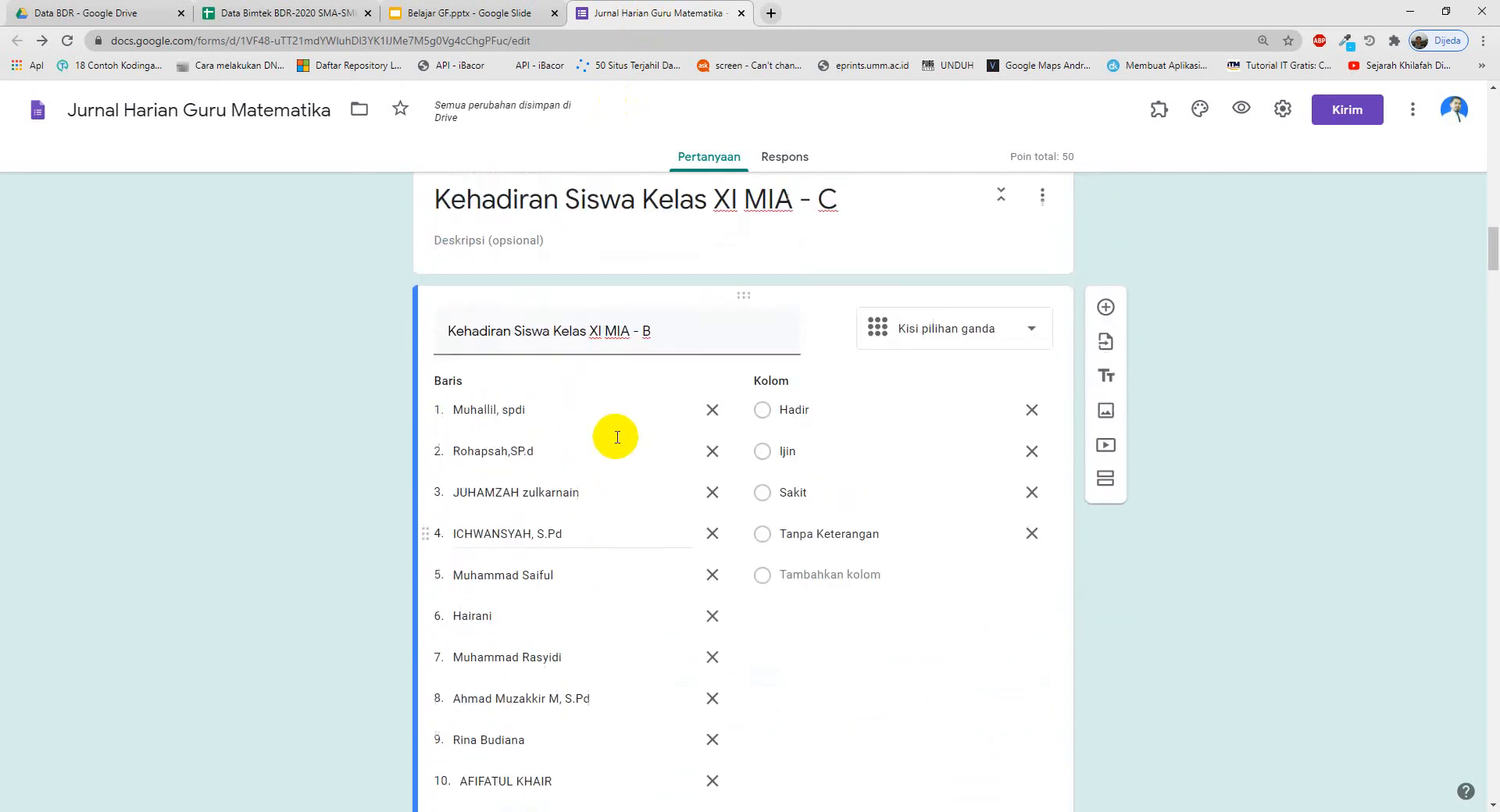
triple_click(653, 413)
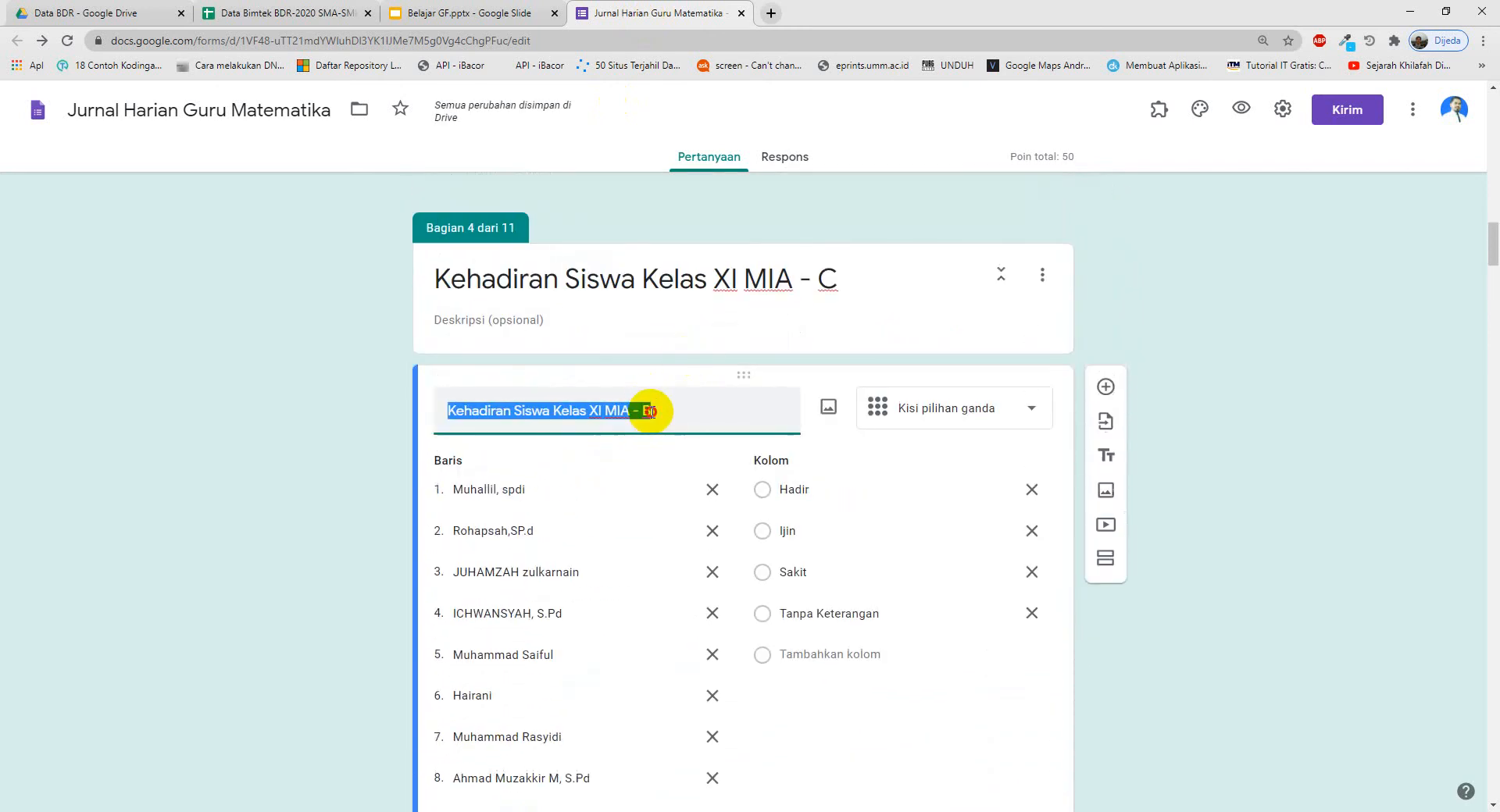
click(659, 412)
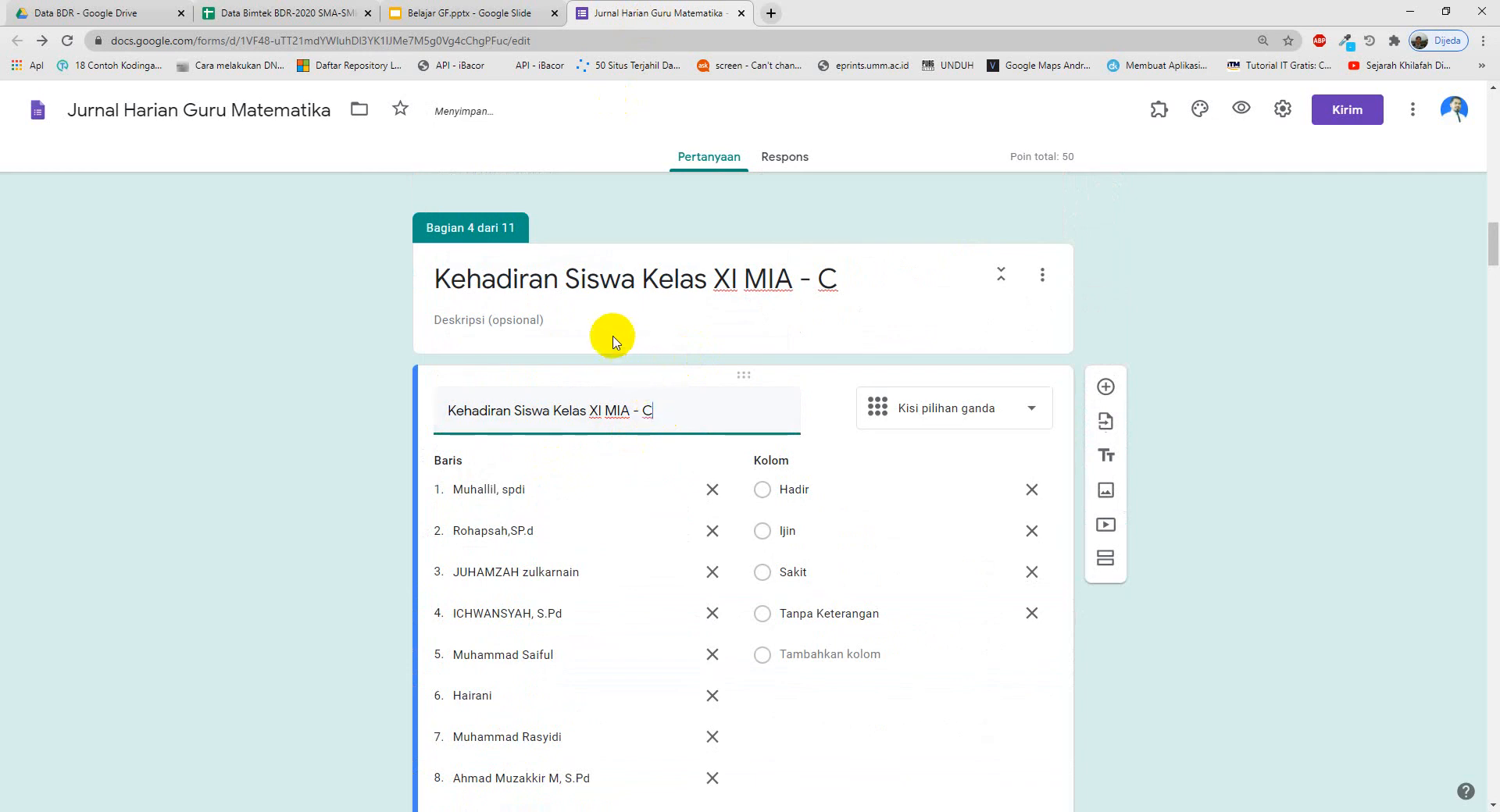
- Check the topic list in the Belajar GF slides and review the form's sections from Kehadiran Siswa Kelas XI MIA - C to Uraian Materi Matriks
click(492, 11)
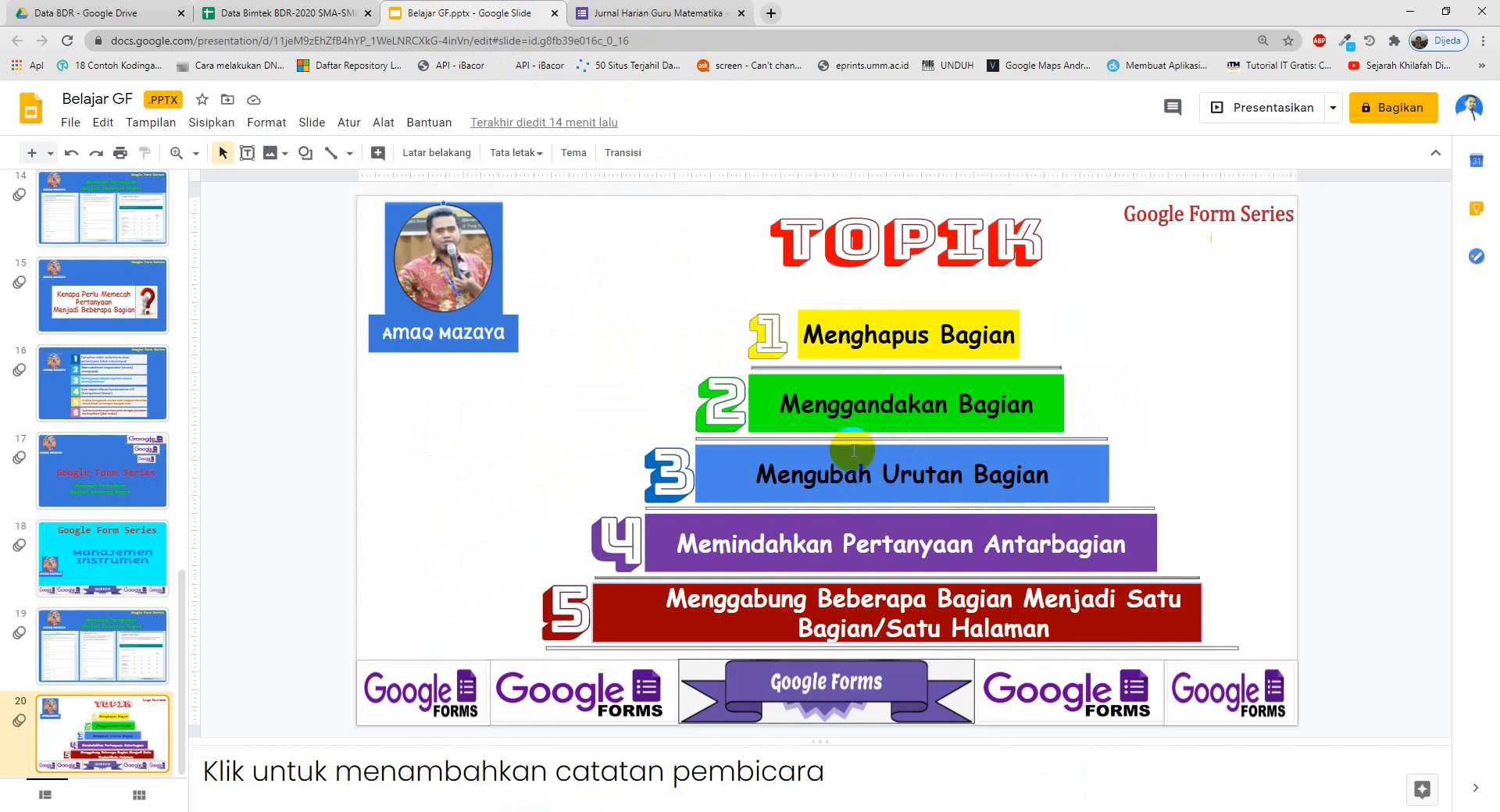
click(667, 14)
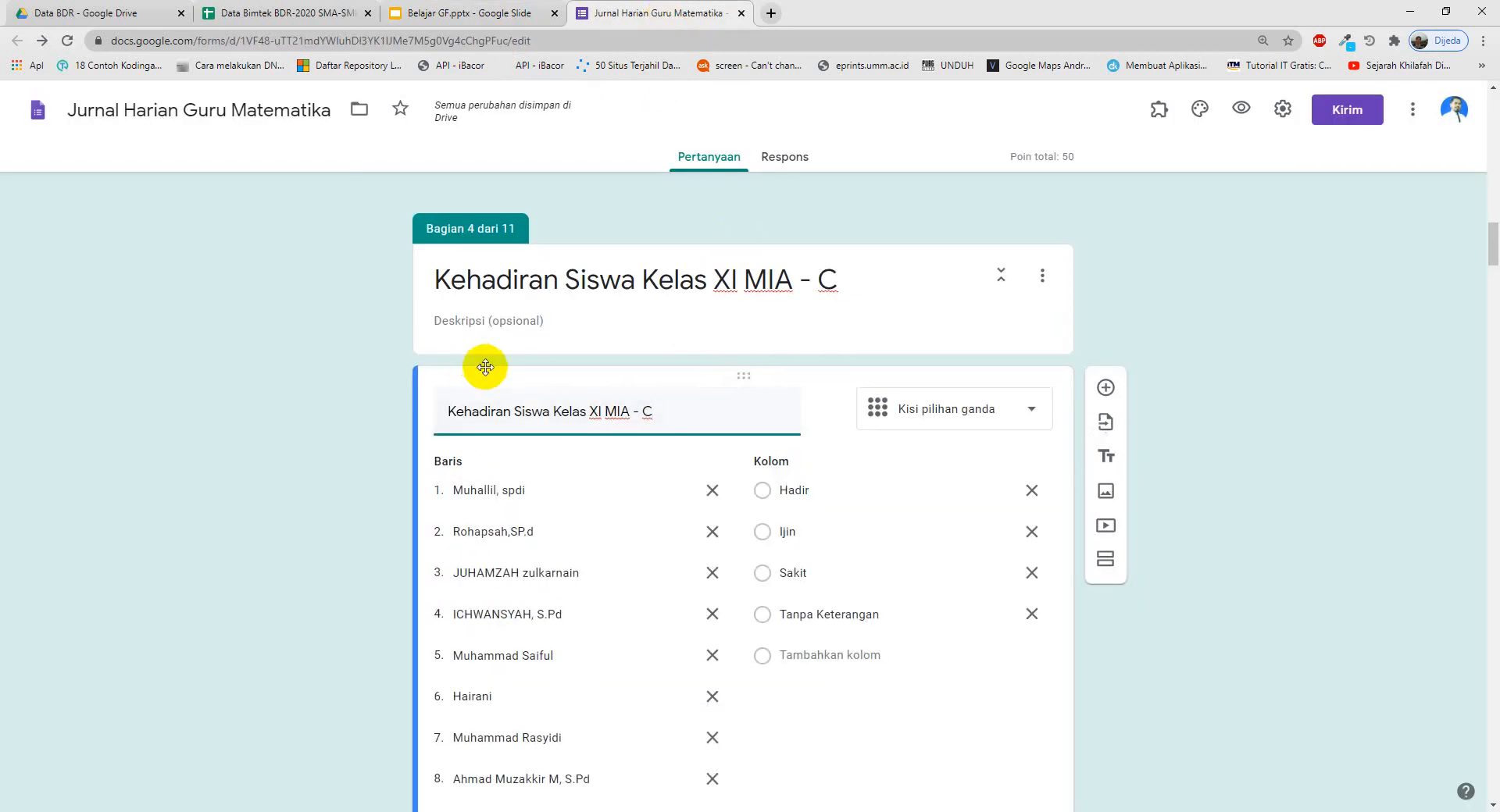
scroll(506, 376, up, 3)
scroll(513, 379, down, 7)
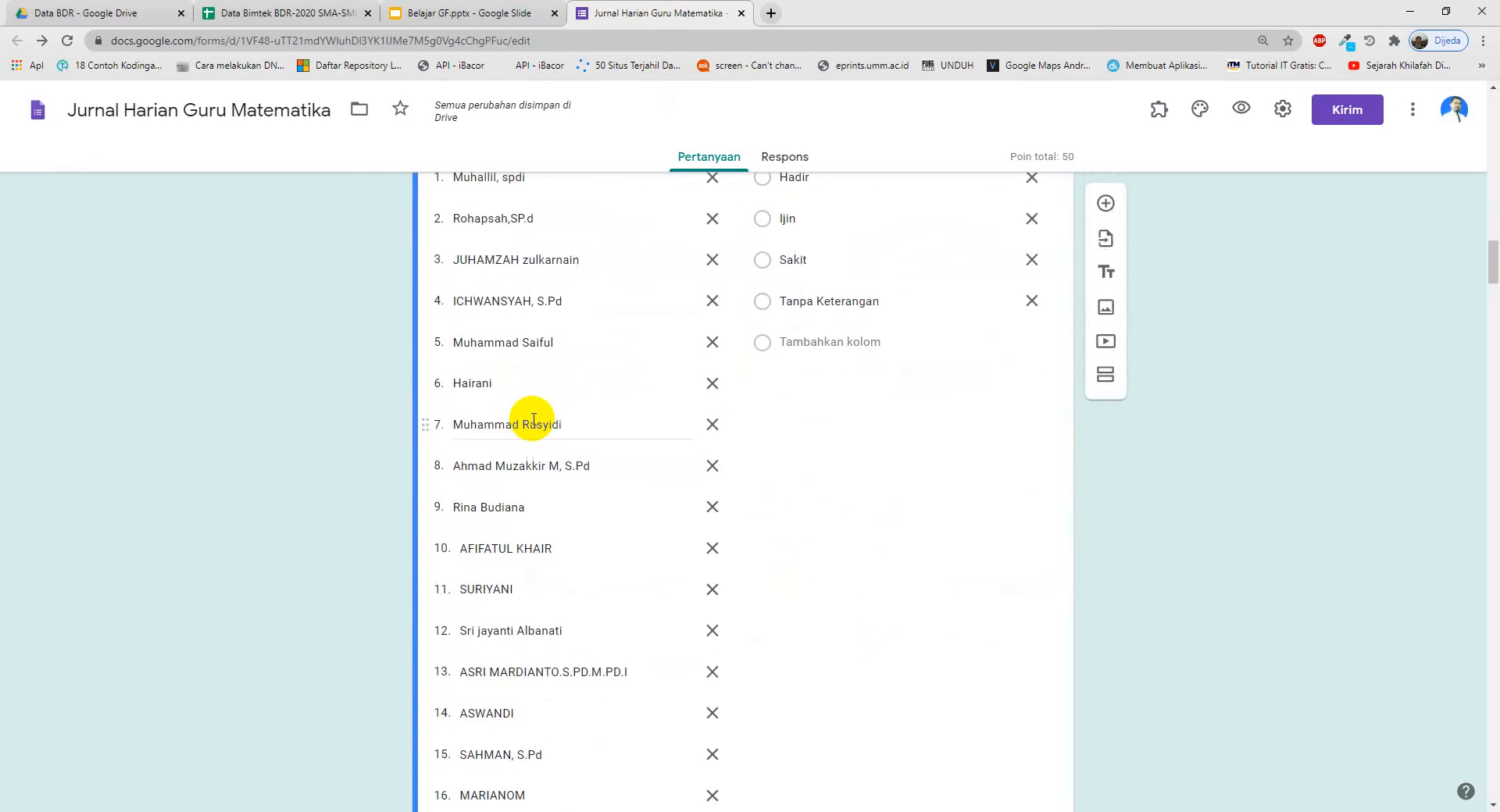
scroll(534, 419, down, 12)
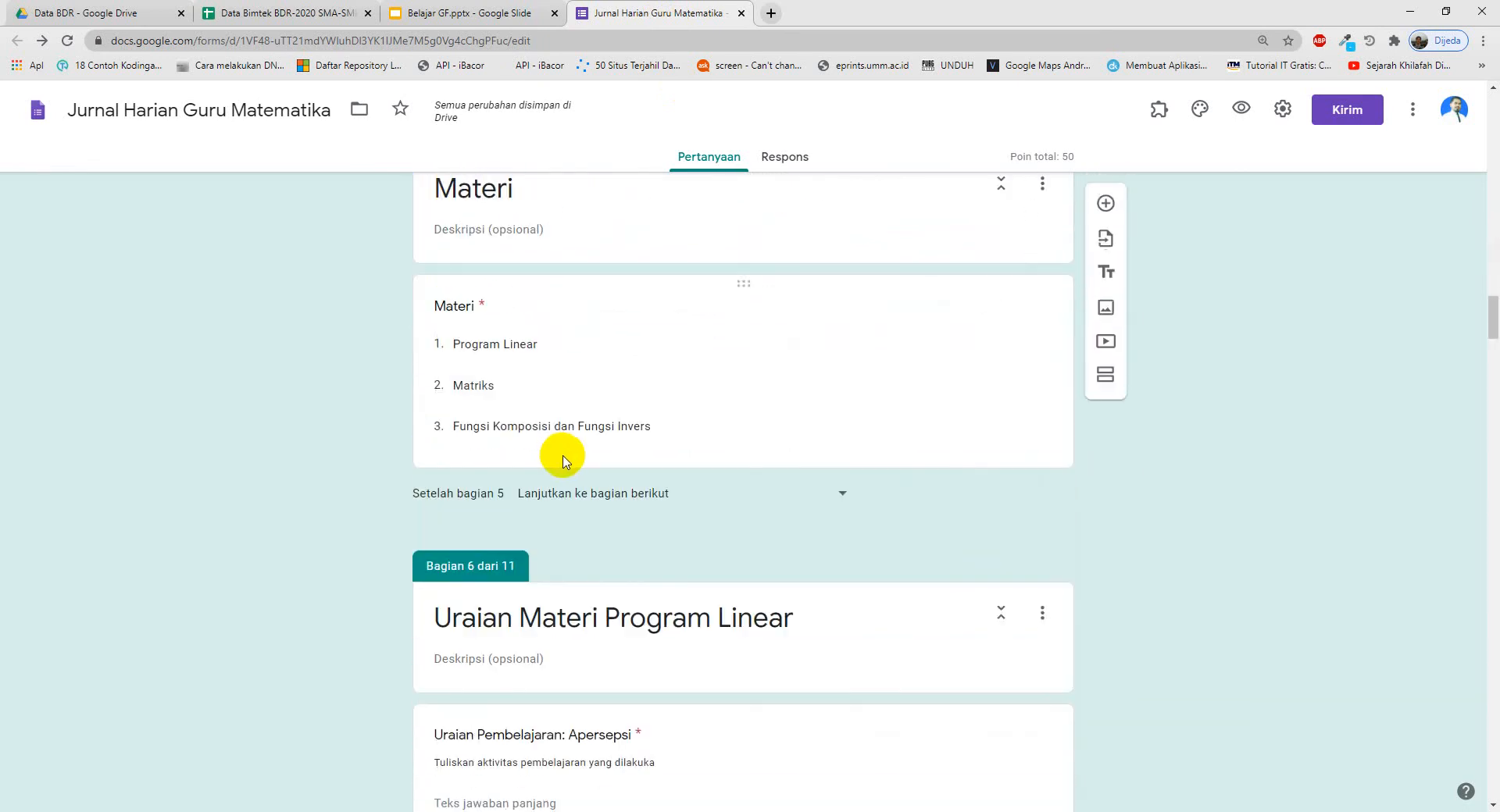
scroll(574, 462, up, 2)
scroll(589, 472, down, 5)
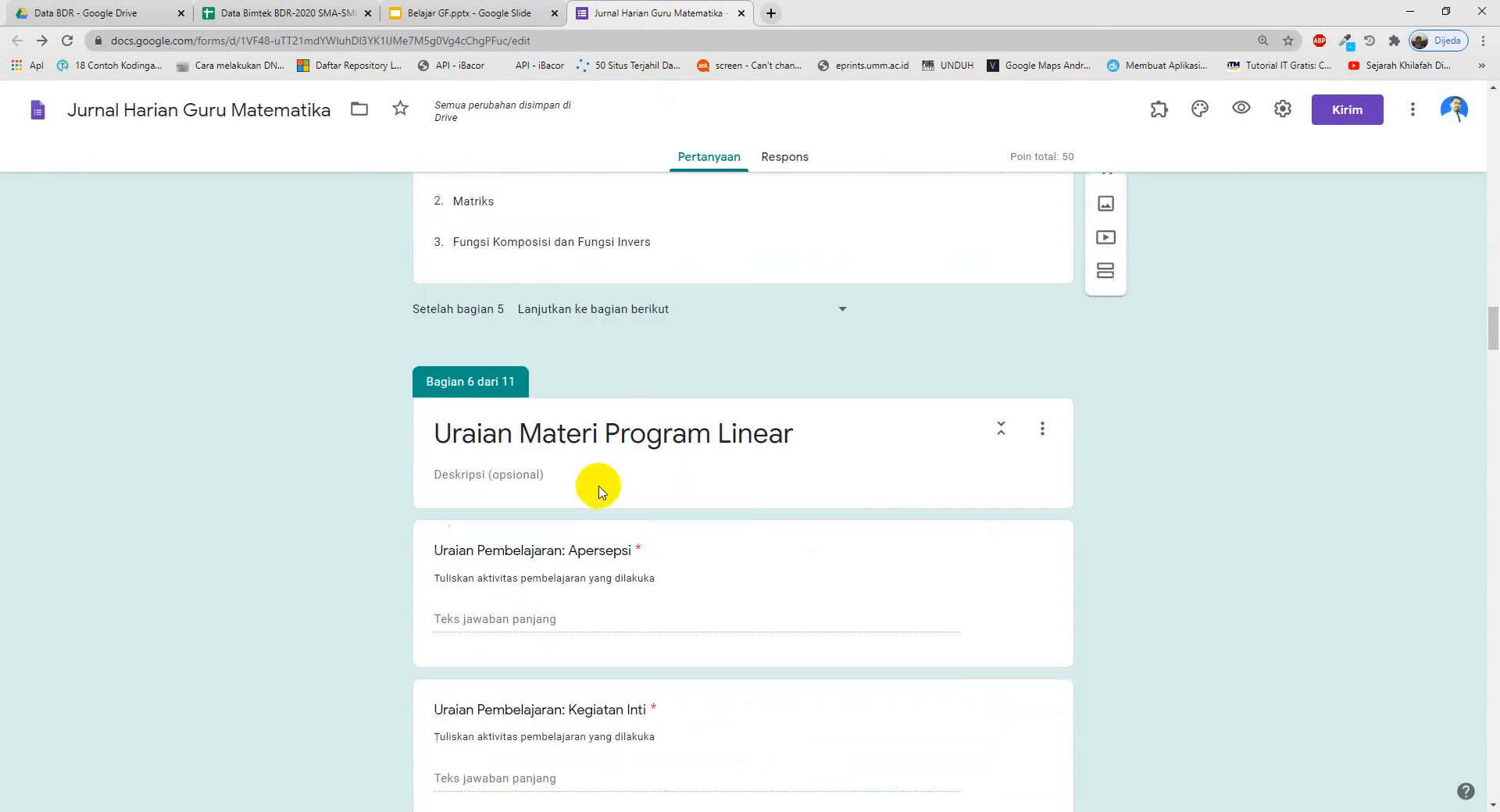
scroll(601, 491, down, 1)
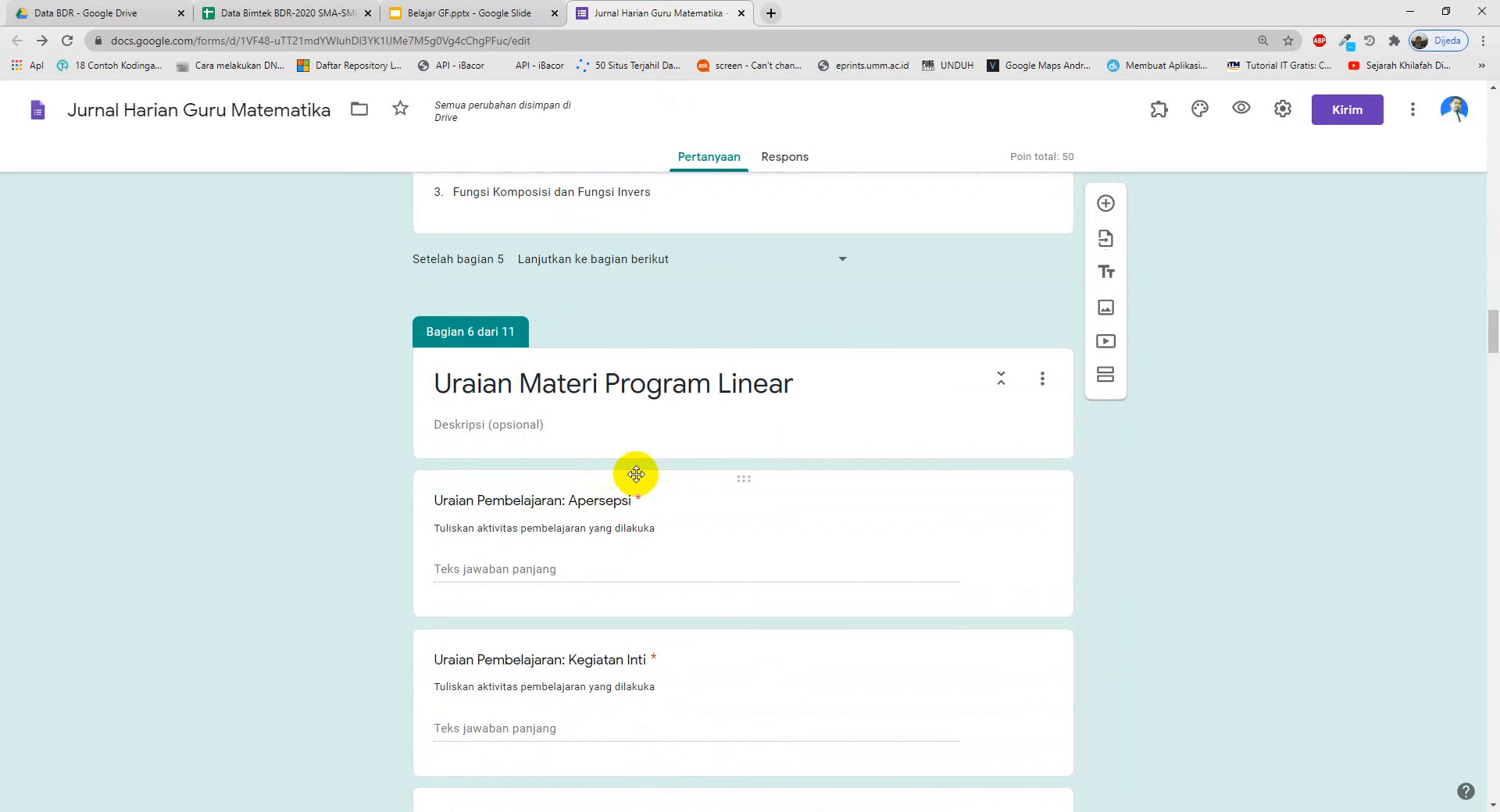
scroll(636, 475, down, 12)
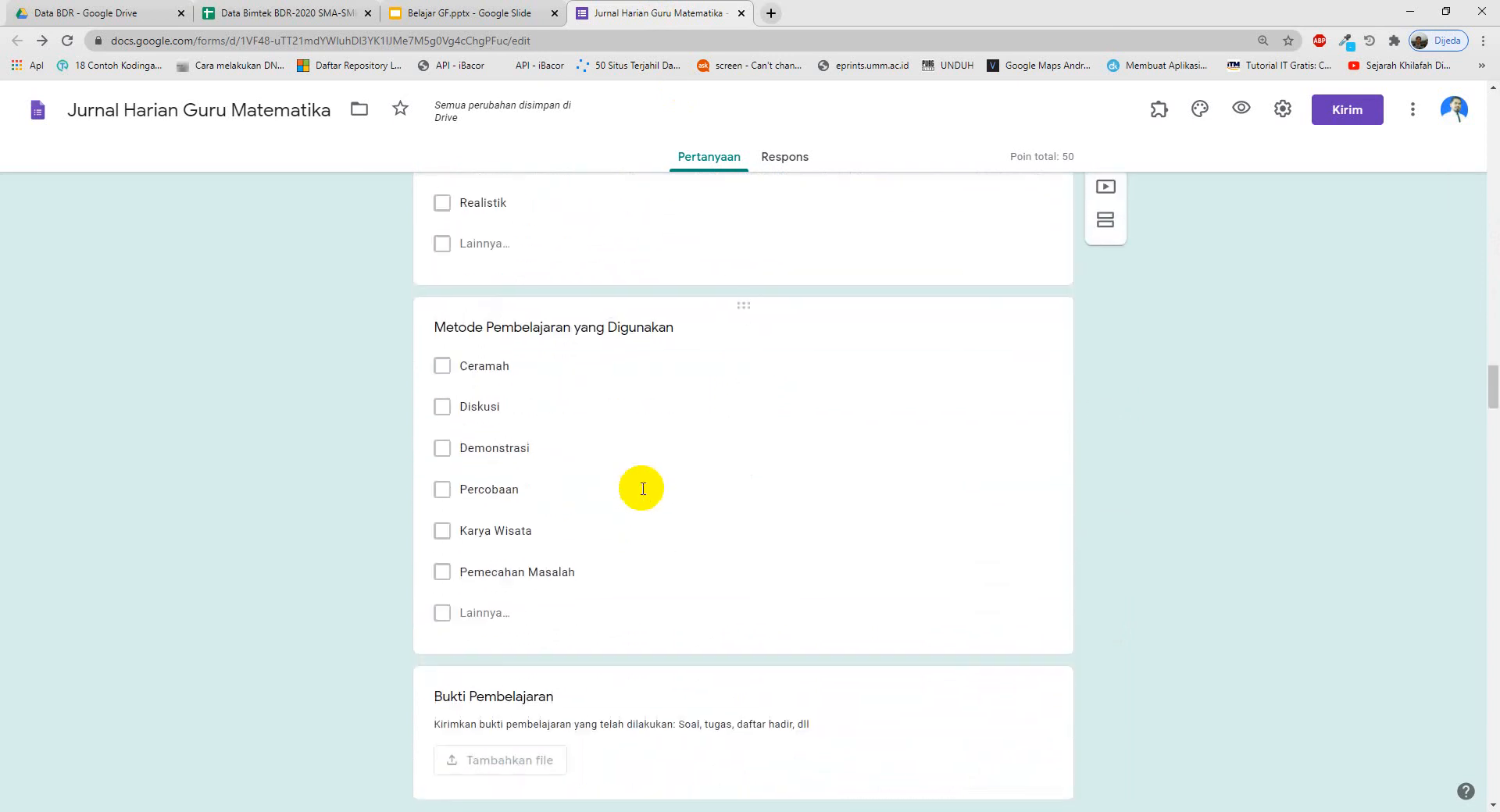
scroll(643, 489, down, 6)
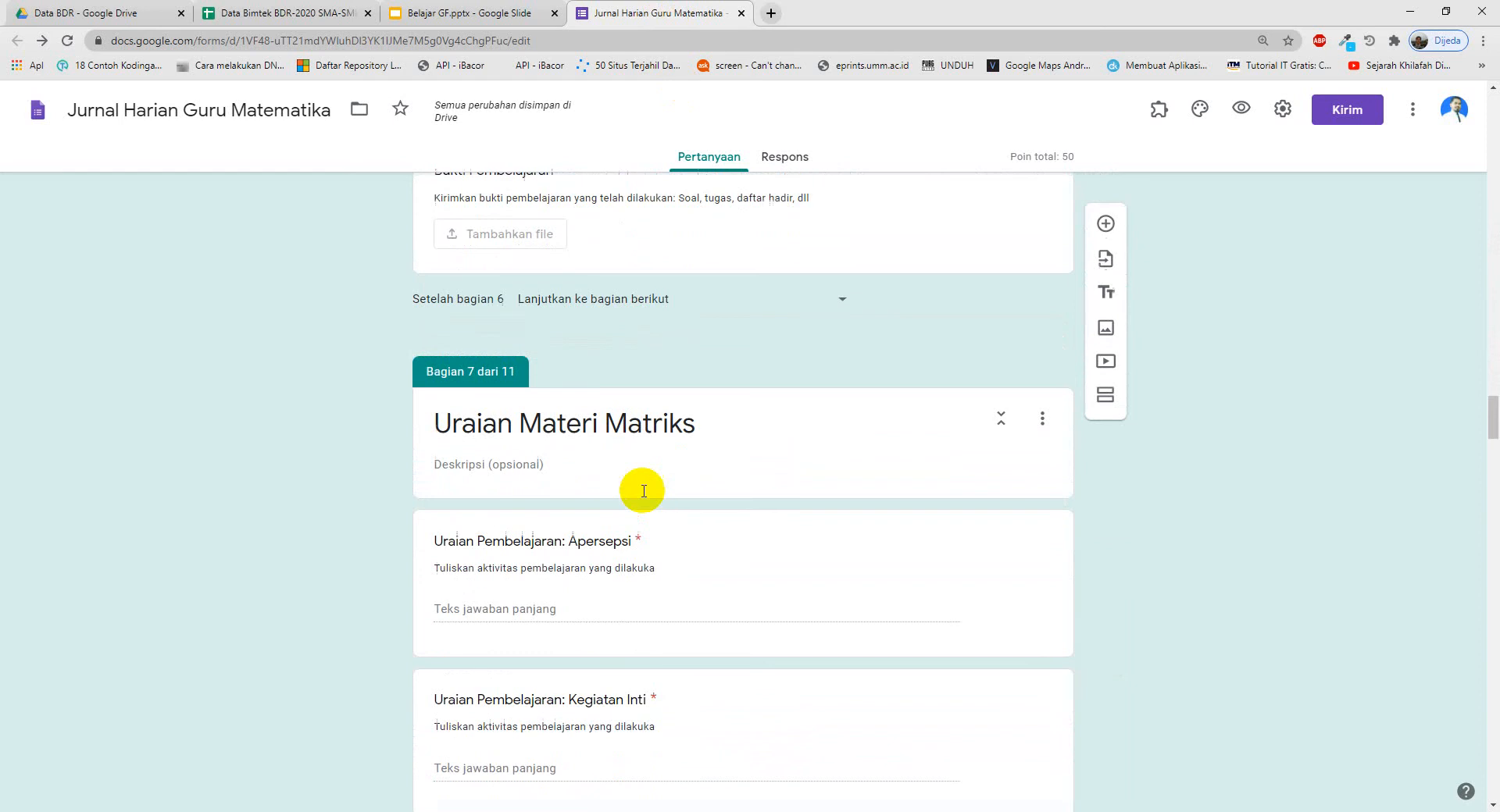
scroll(643, 490, up, 6)
scroll(642, 492, down, 6)
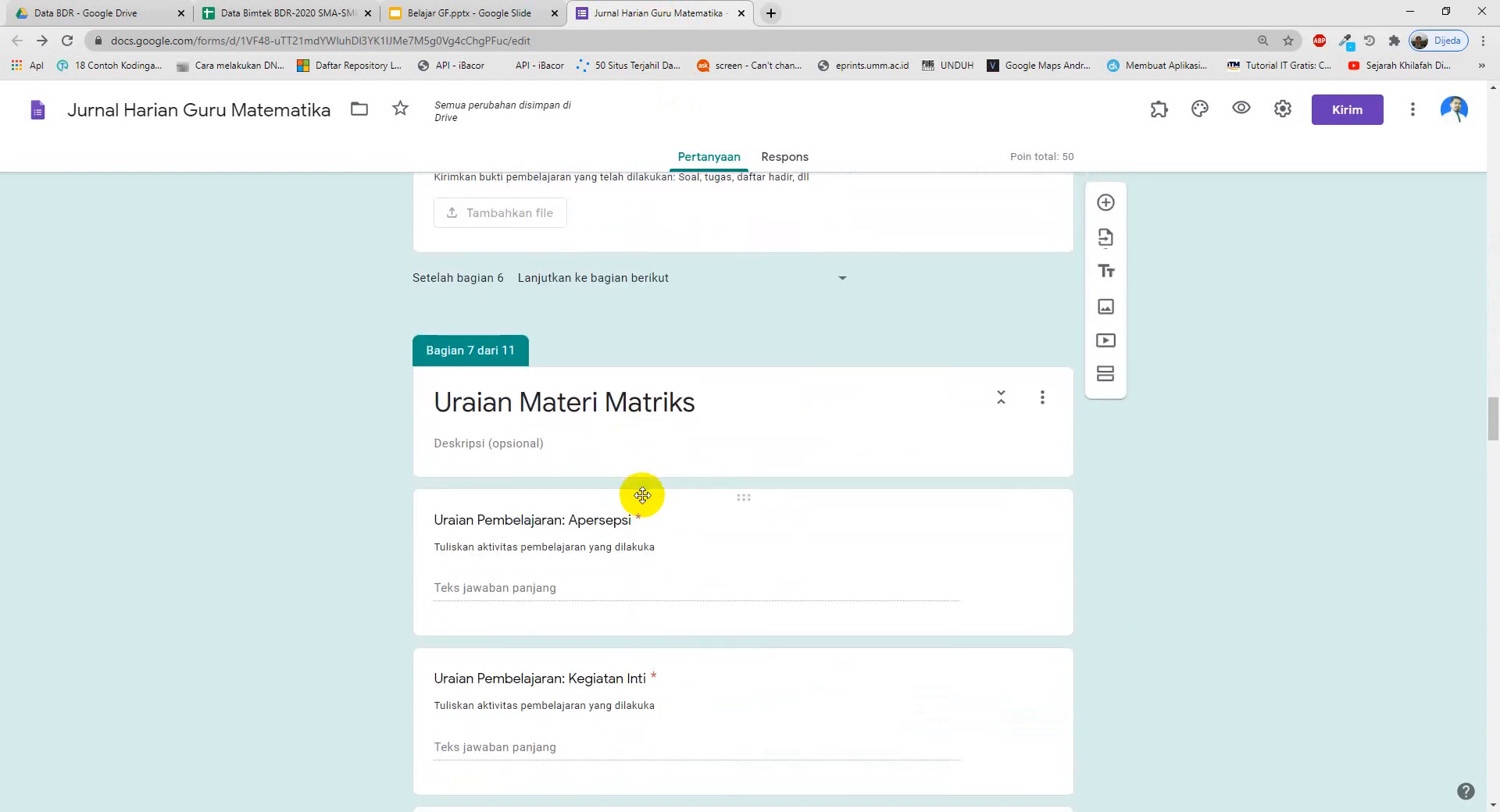
scroll(642, 495, down, 2)
scroll(644, 499, up, 14)
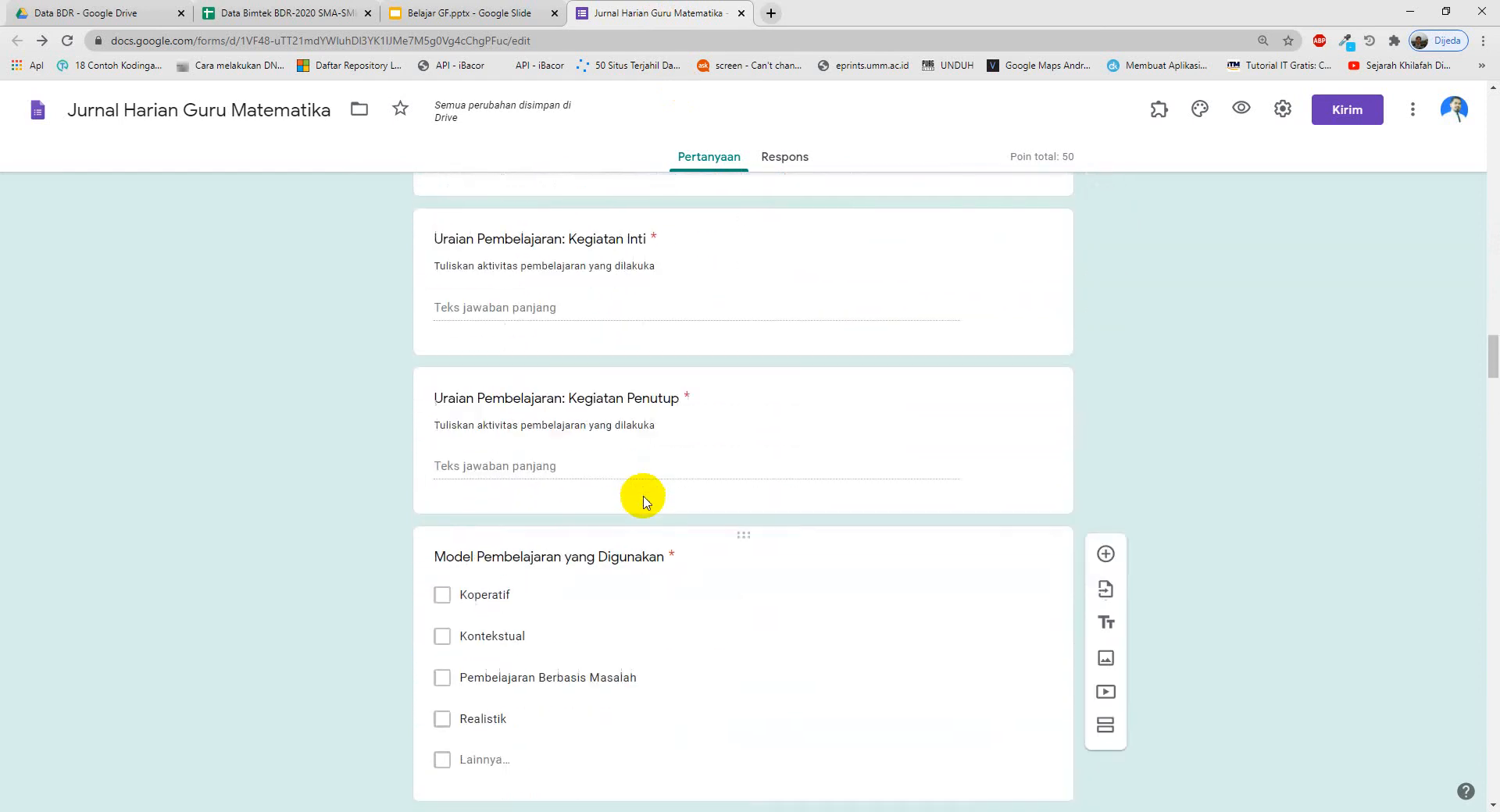
scroll(643, 500, up, 10)
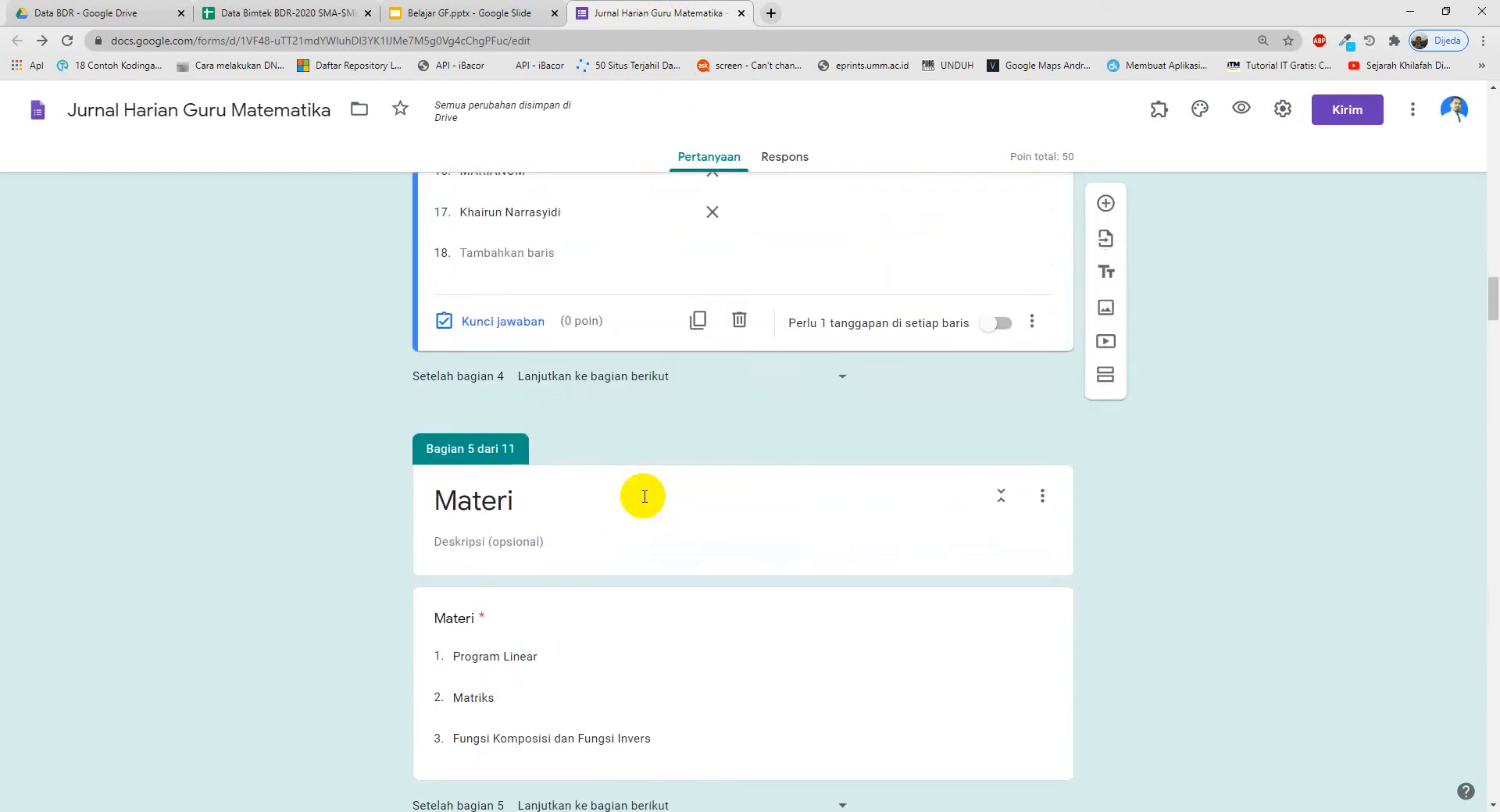
- Compare the order and contents of the Uraian Materi Program Linear and Uraian Materi Matriks sections
scroll(643, 497, down, 8)
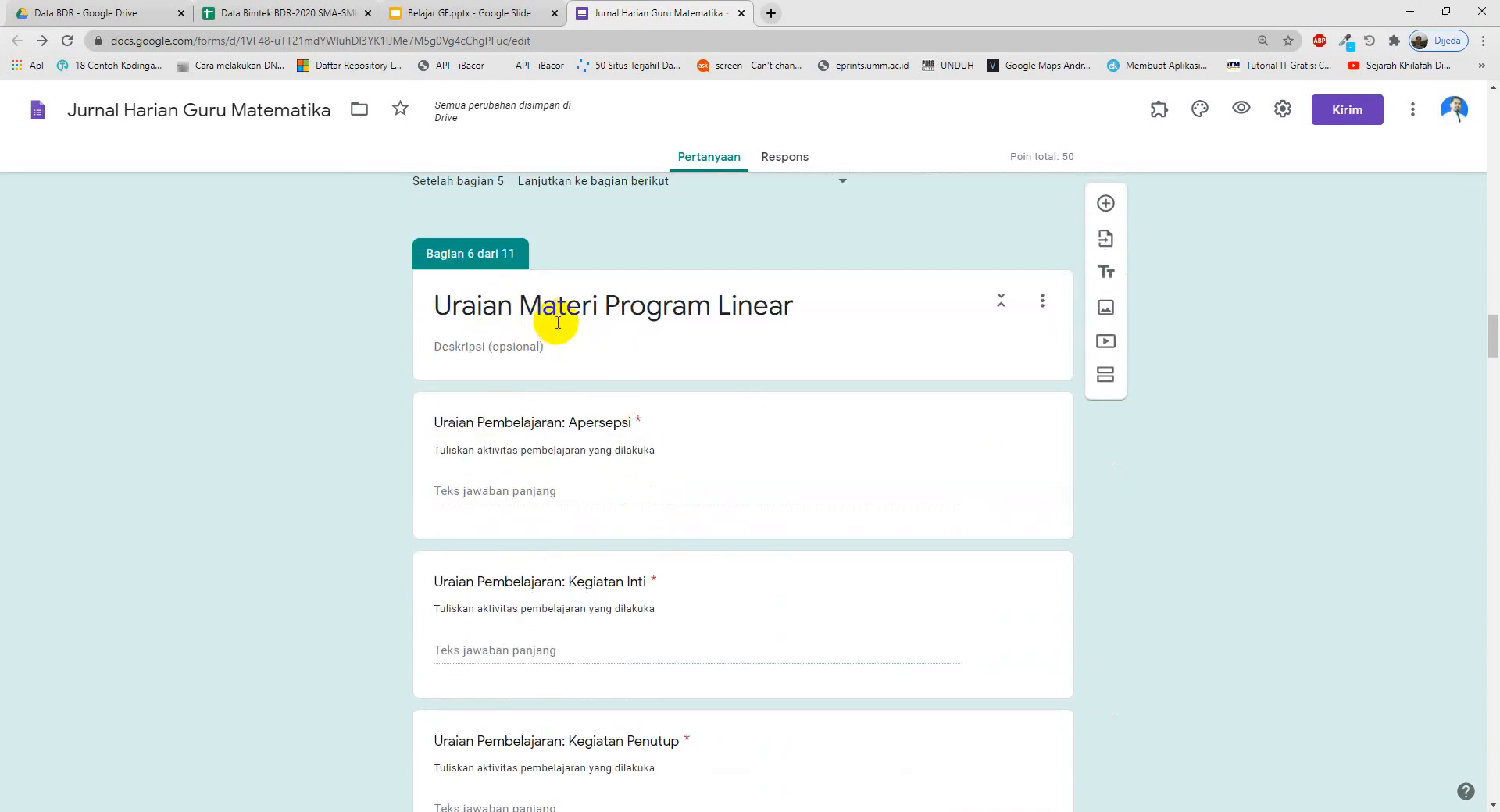
scroll(748, 325, down, 15)
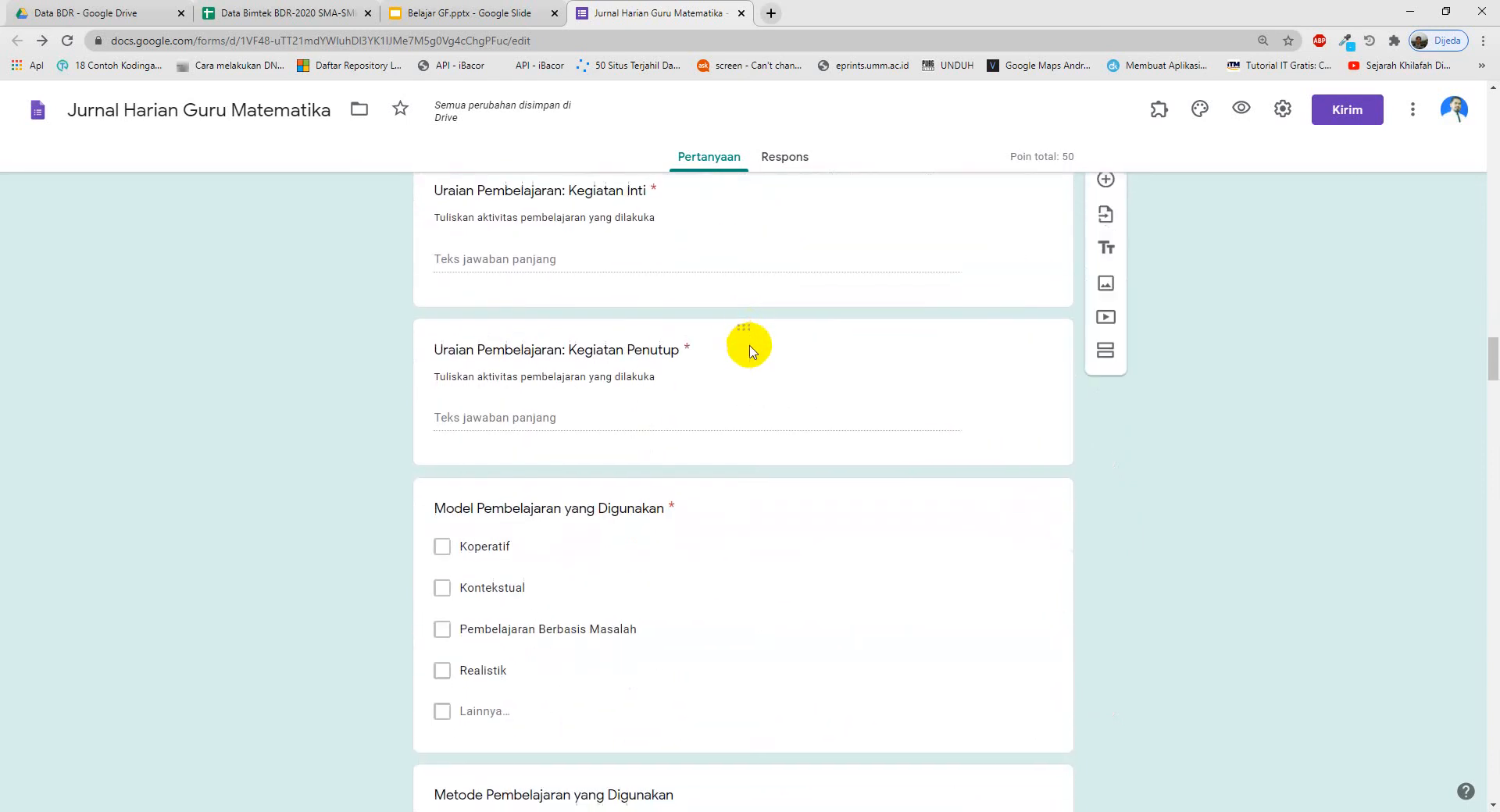
scroll(748, 363, down, 5)
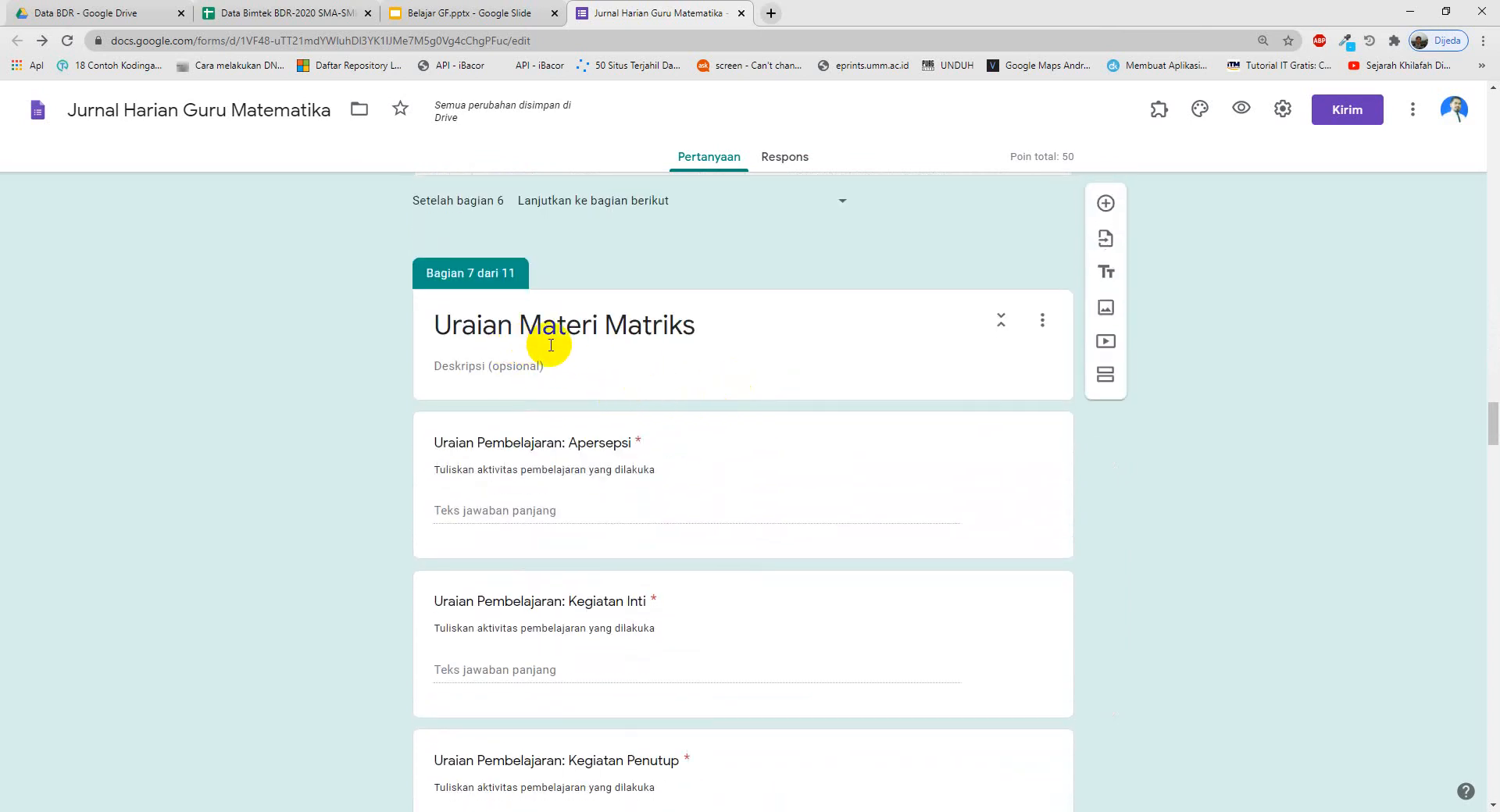
scroll(637, 359, up, 1)
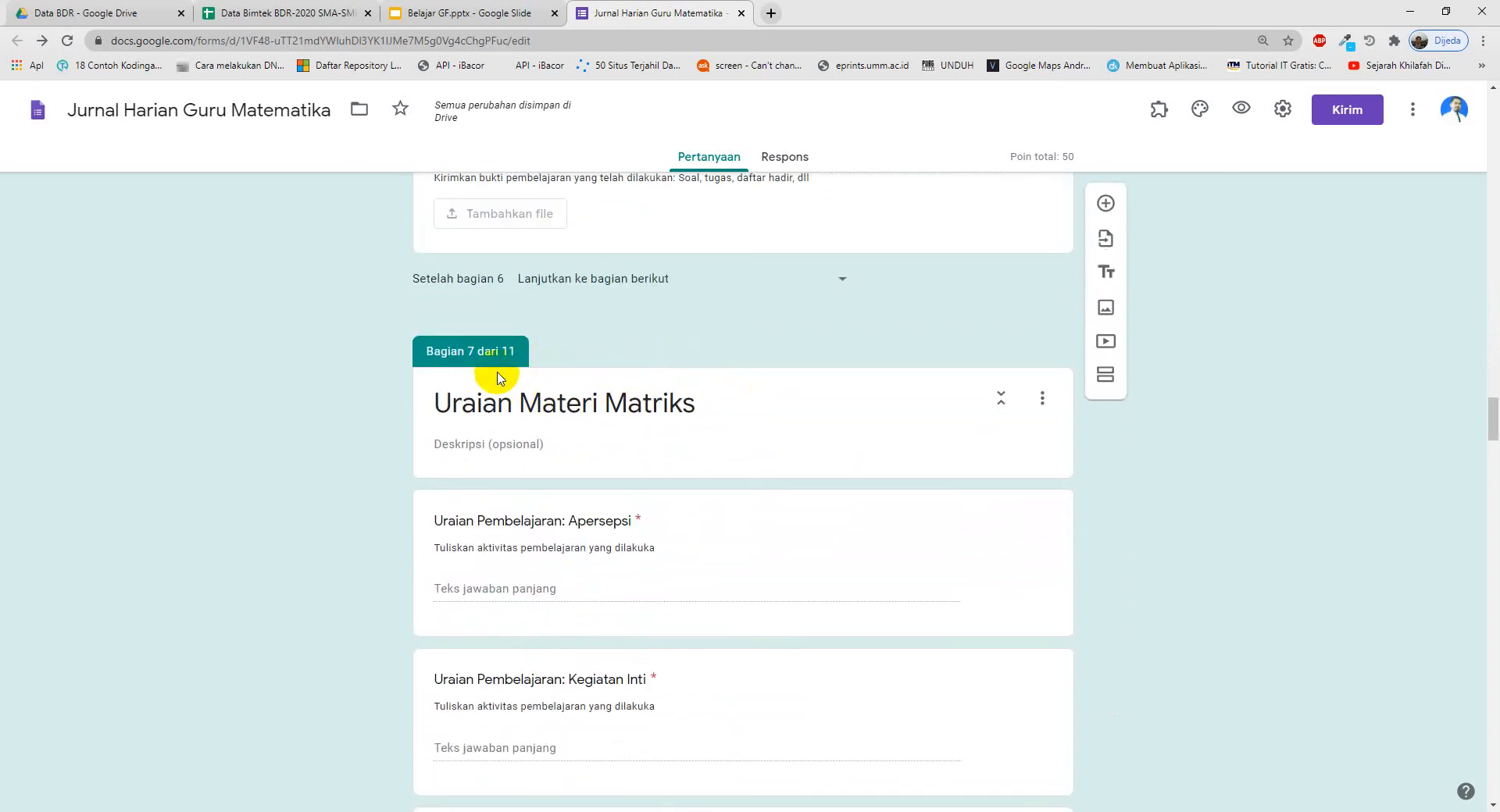
scroll(582, 441, up, 1)
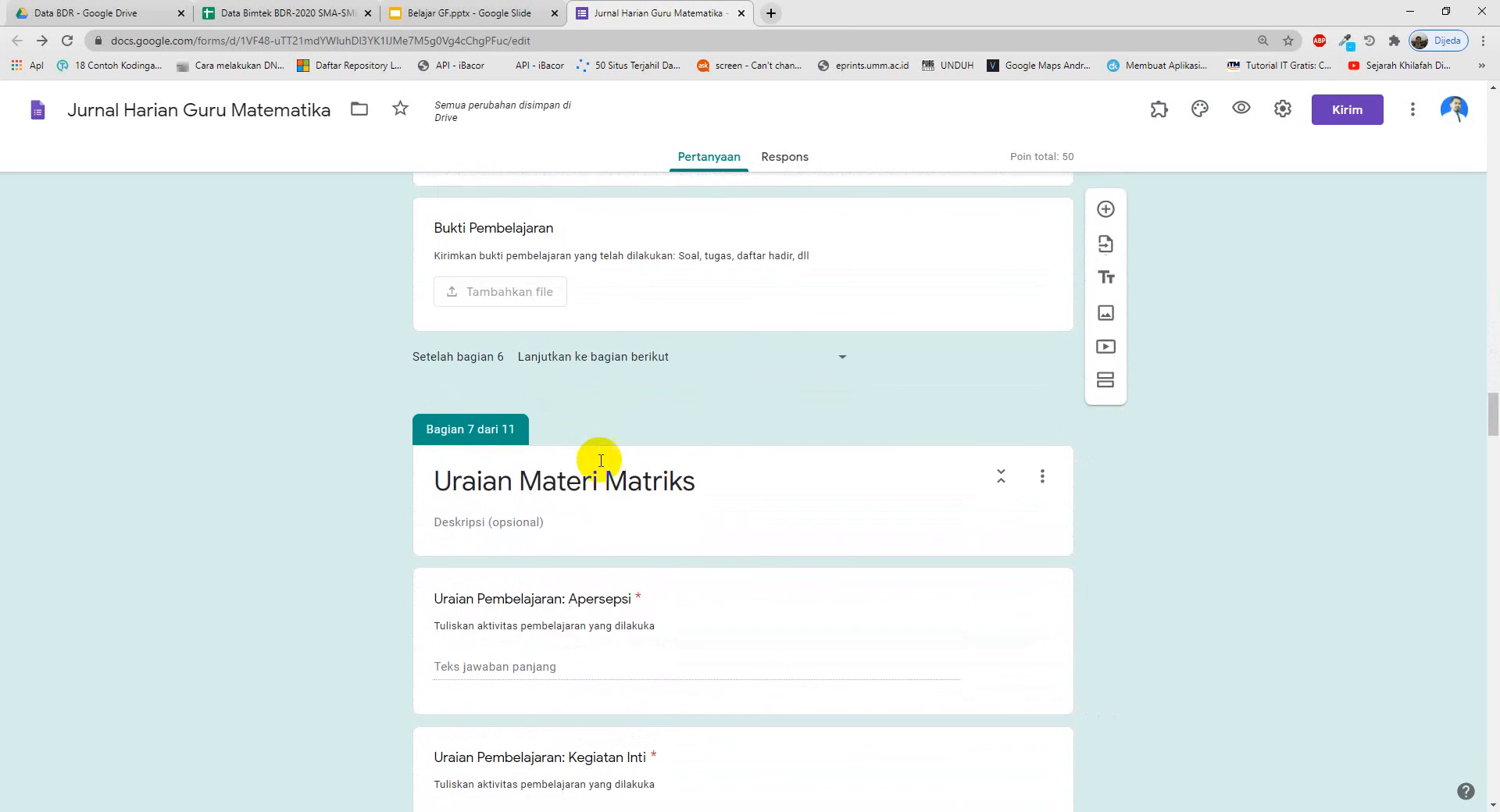
triple_click(706, 479)
scroll(521, 374, up, 20)
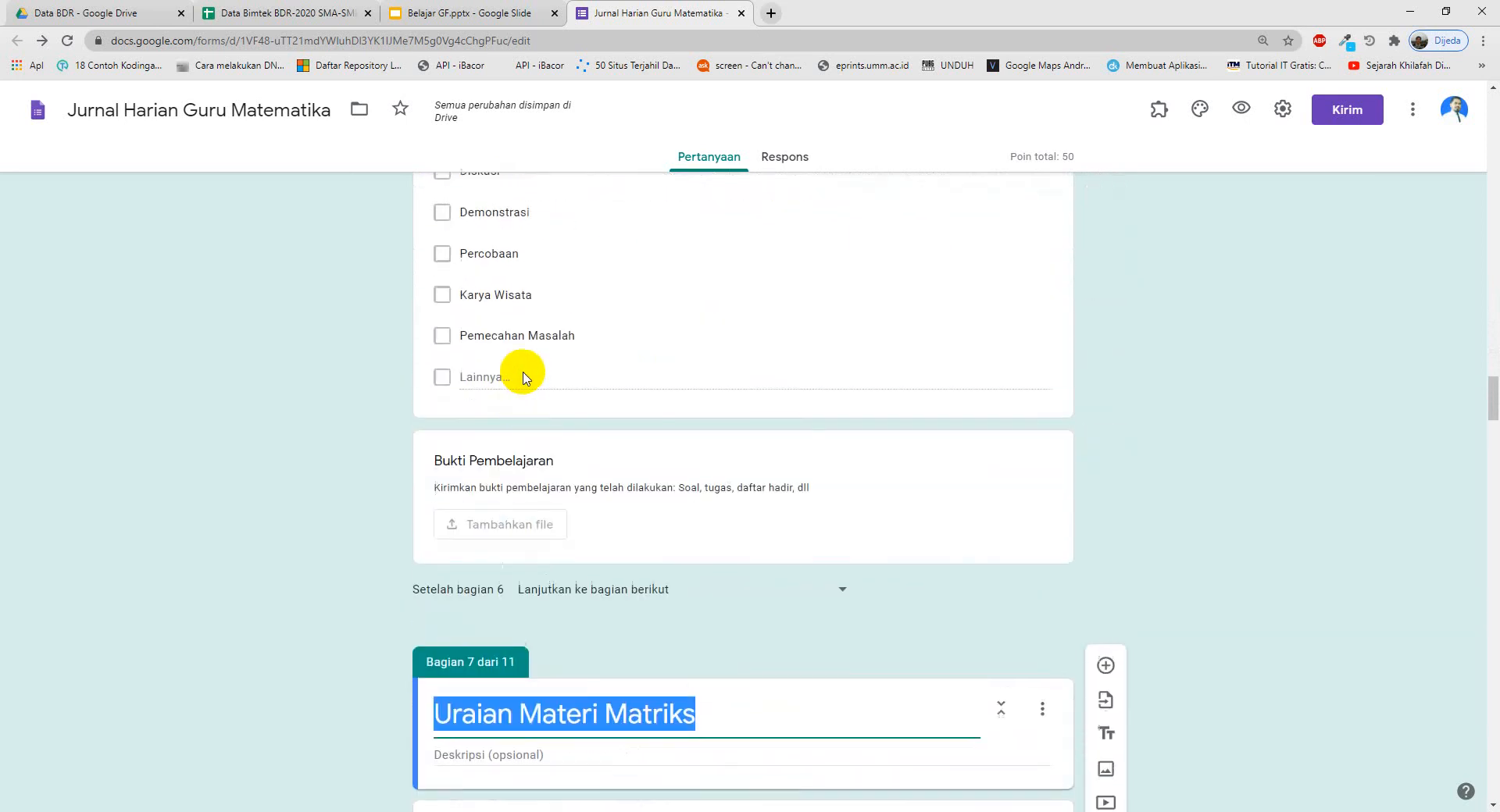
scroll(561, 377, up, 3)
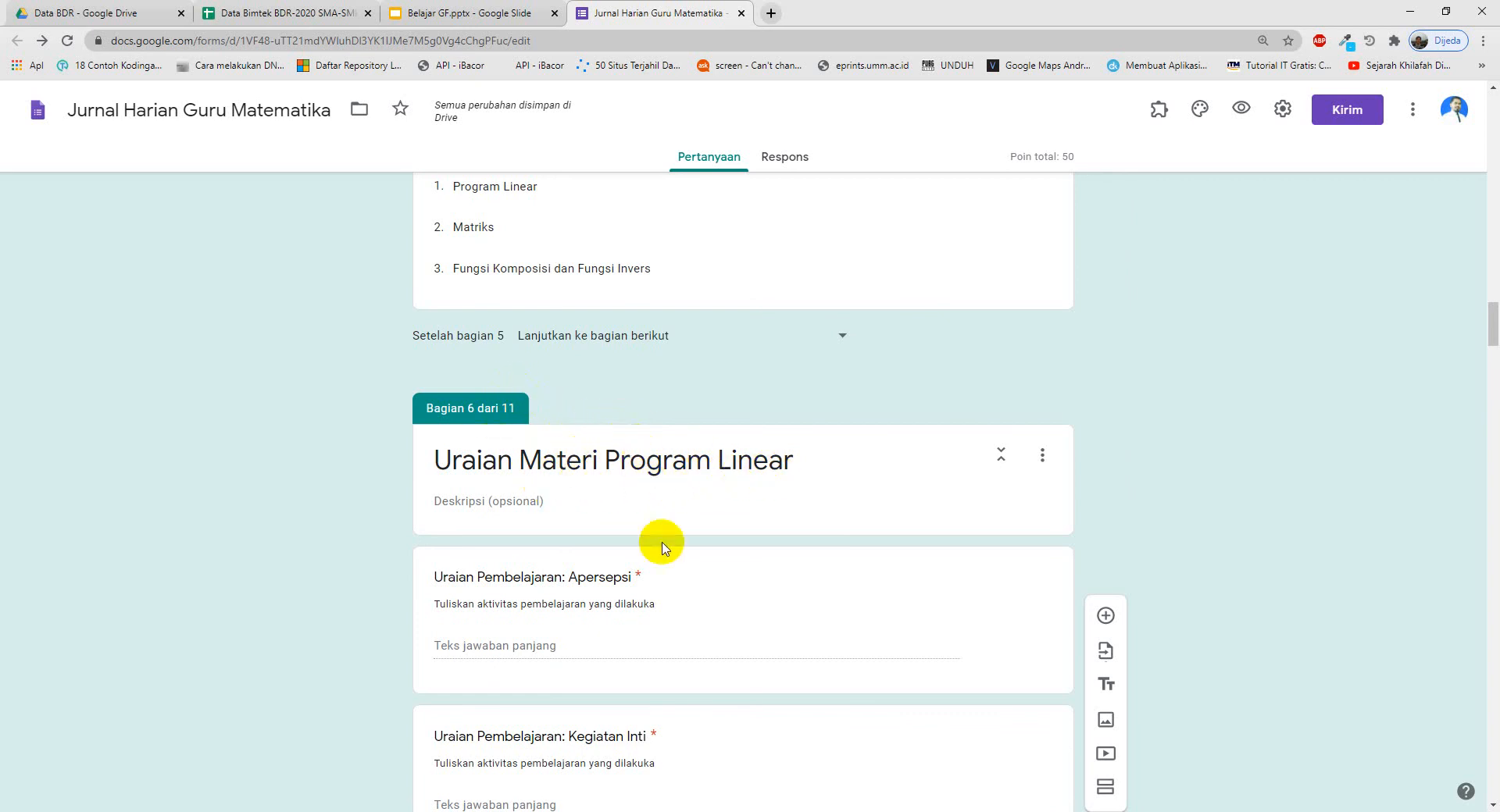
scroll(700, 489, down, 12)
scroll(702, 568, down, 6)
- Open section reordering from the Uraian Materi Matriks section and move that section above Uraian Materi Program Linear
click(670, 593)
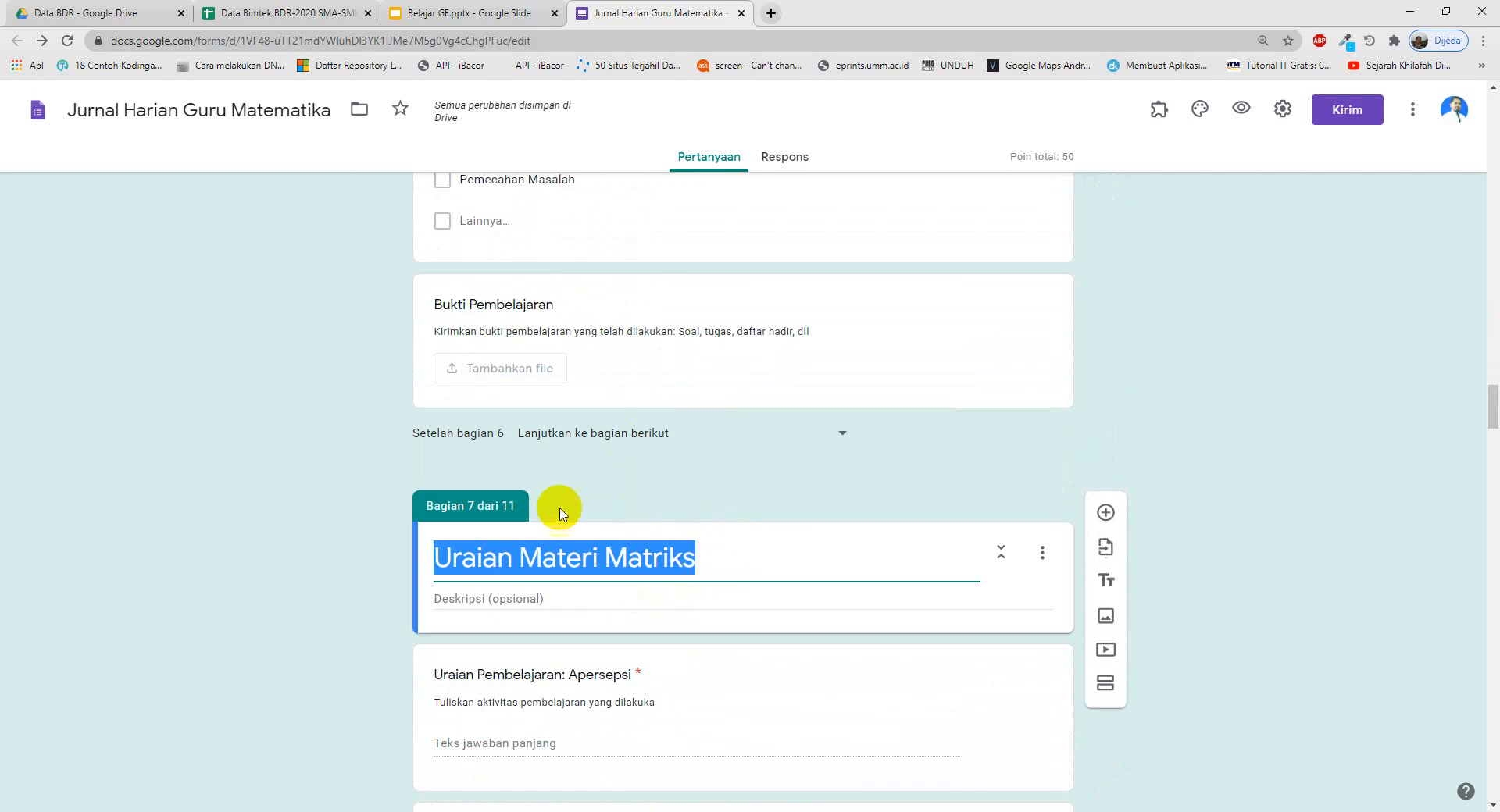
click(779, 518)
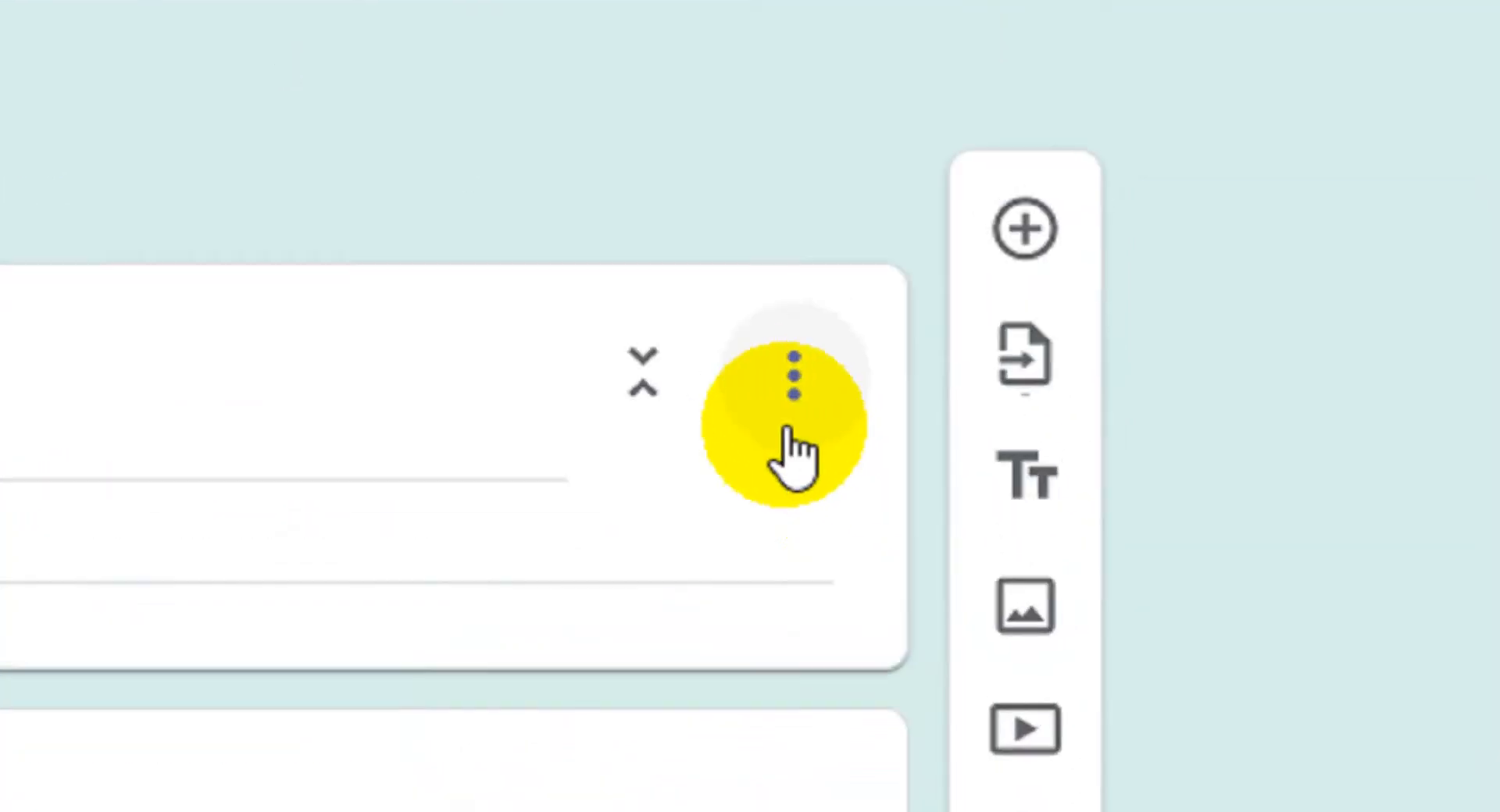
click(1041, 556)
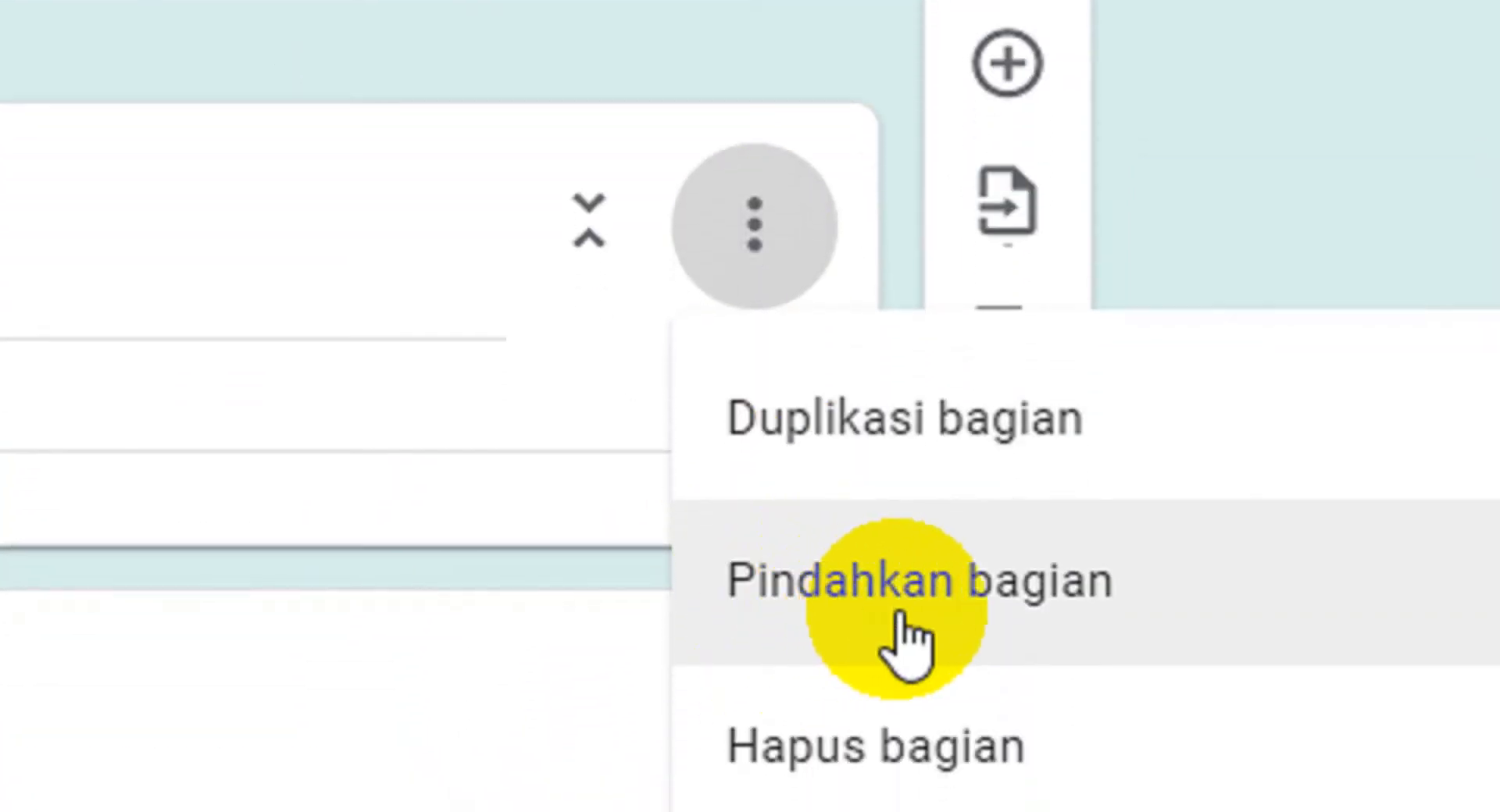
click(1025, 625)
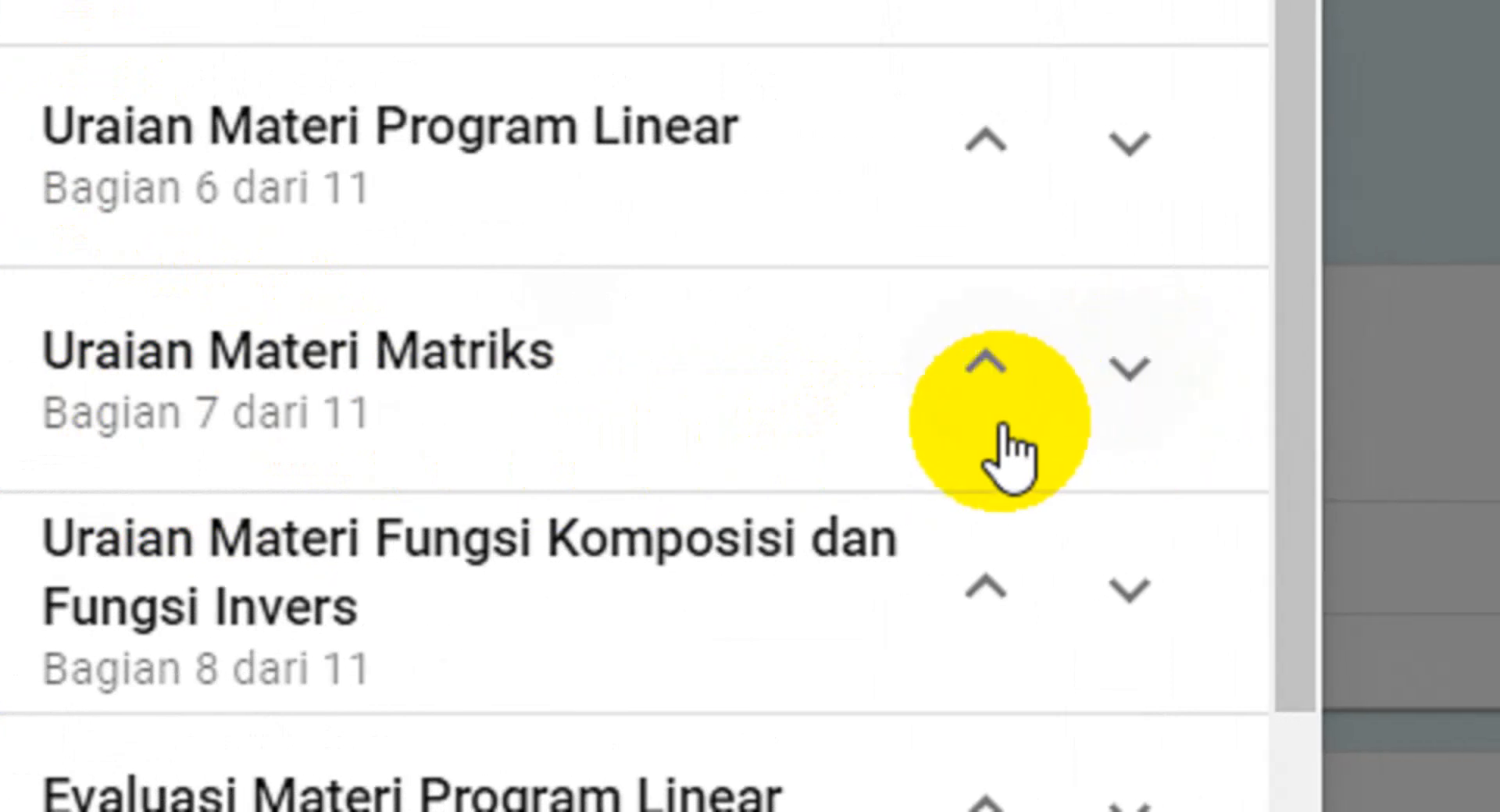
click(986, 364)
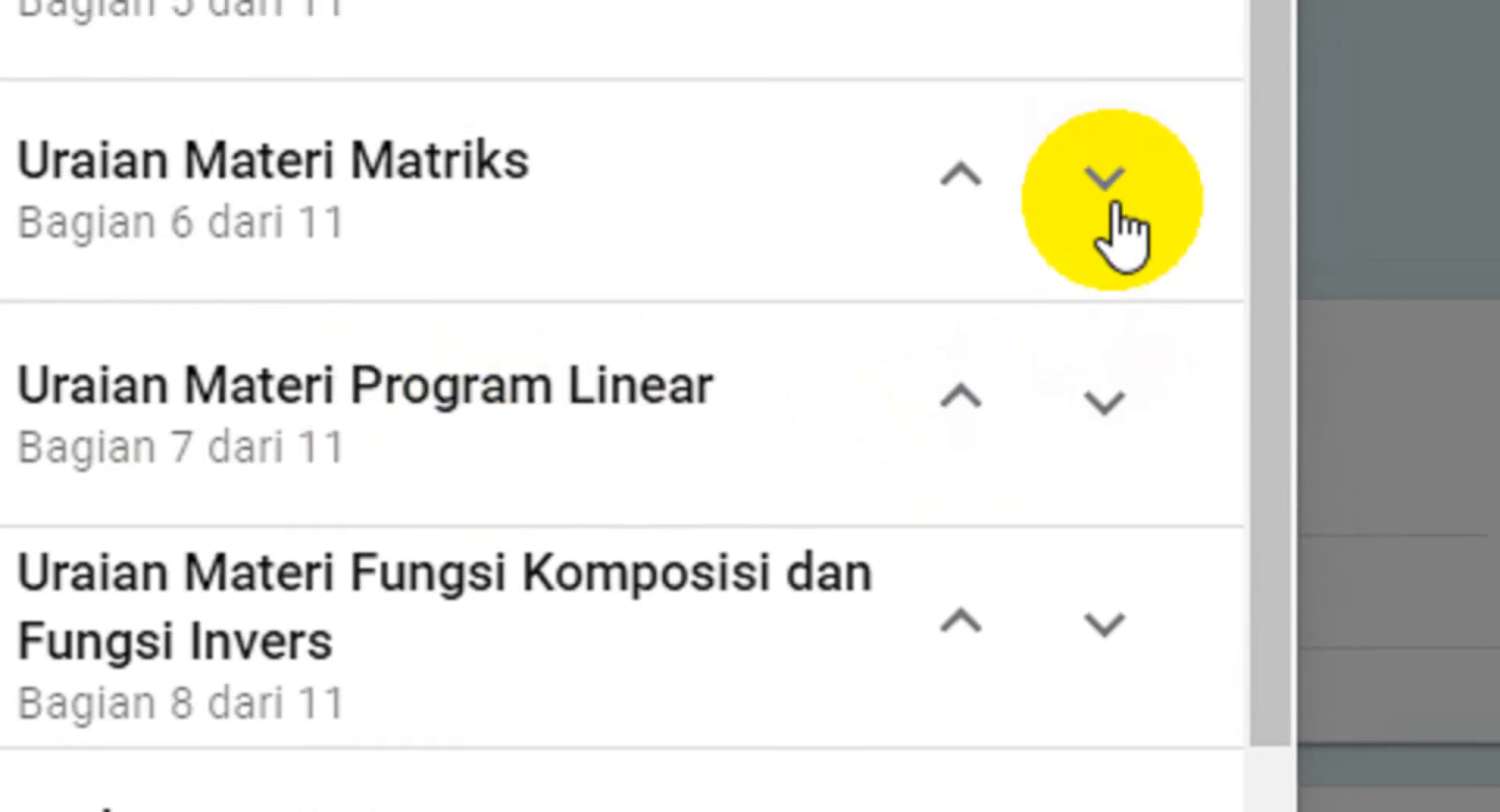
- Move Uraian Materi Matriks down two places, below Uraian Materi Fungsi Komposisi dan Fungsi Invers
click(1113, 205)
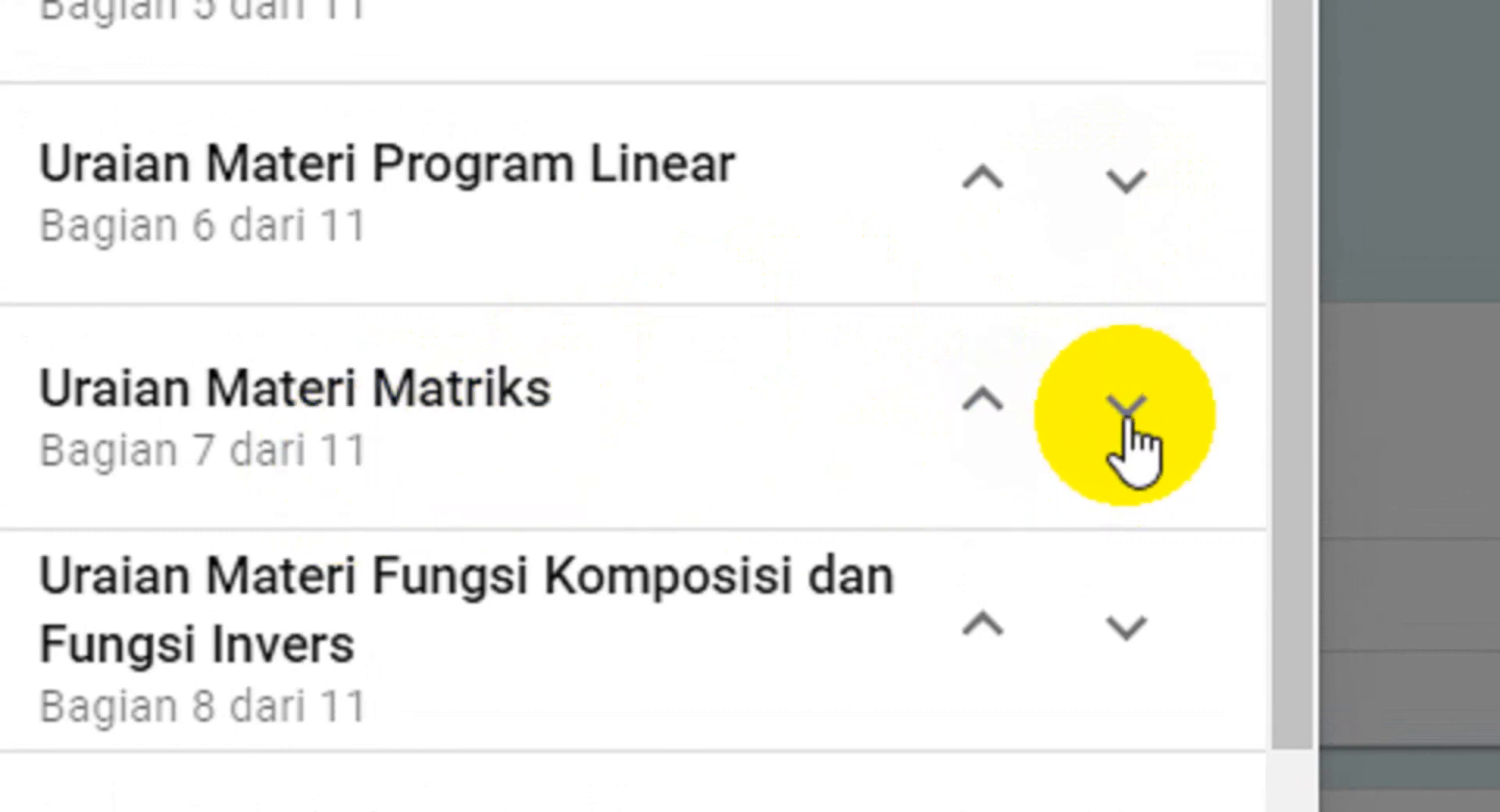
click(1125, 417)
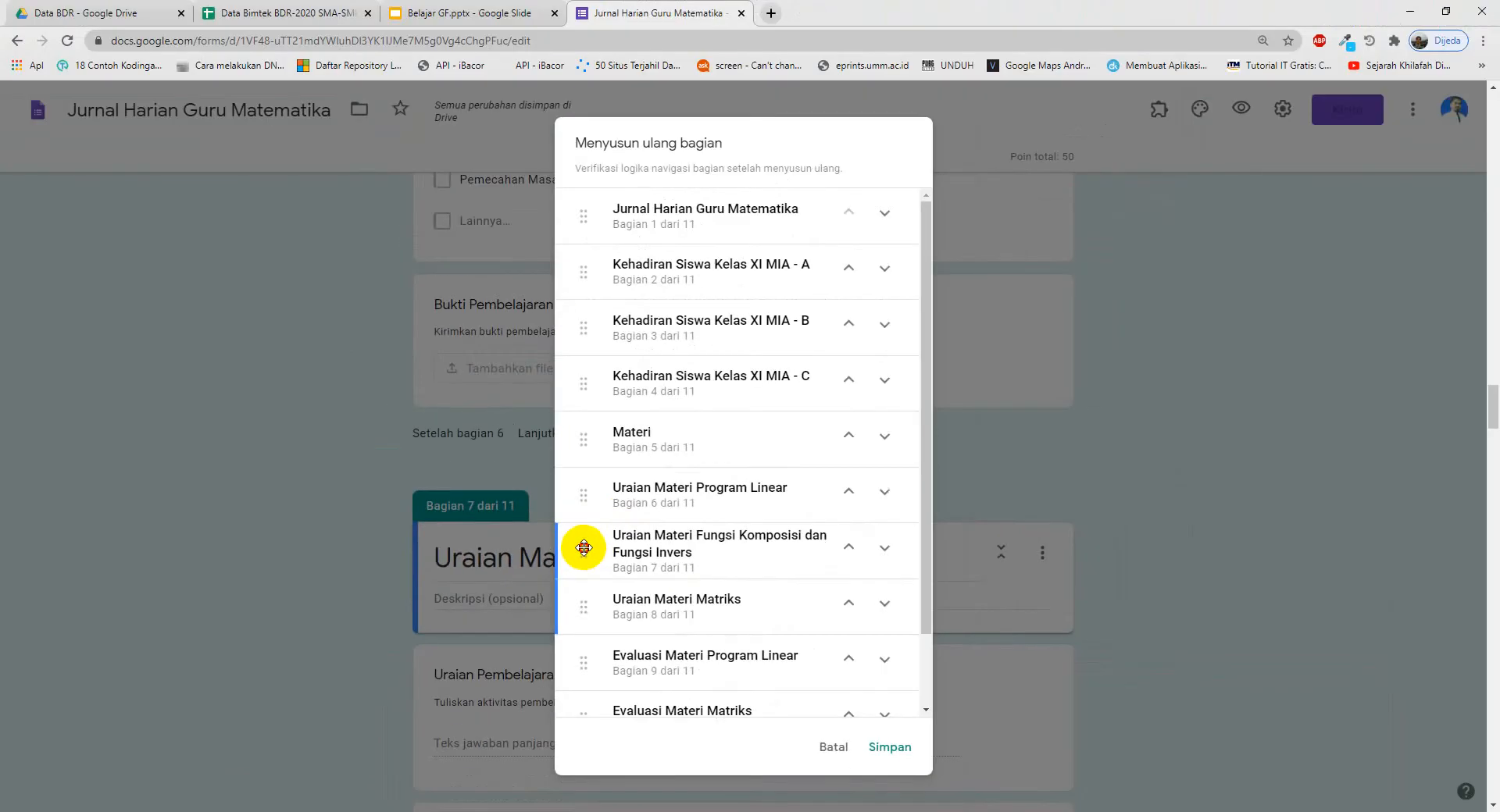
- Try shifting Uraian Materi Fungsi Komposisi dan Fungsi Invers by its handle, and move Uraian Materi Program Linear above Materi
mouse_move(583, 548)
mouse_down()
mouse_move(589, 224)
mouse_move(575, 575)
mouse_up()
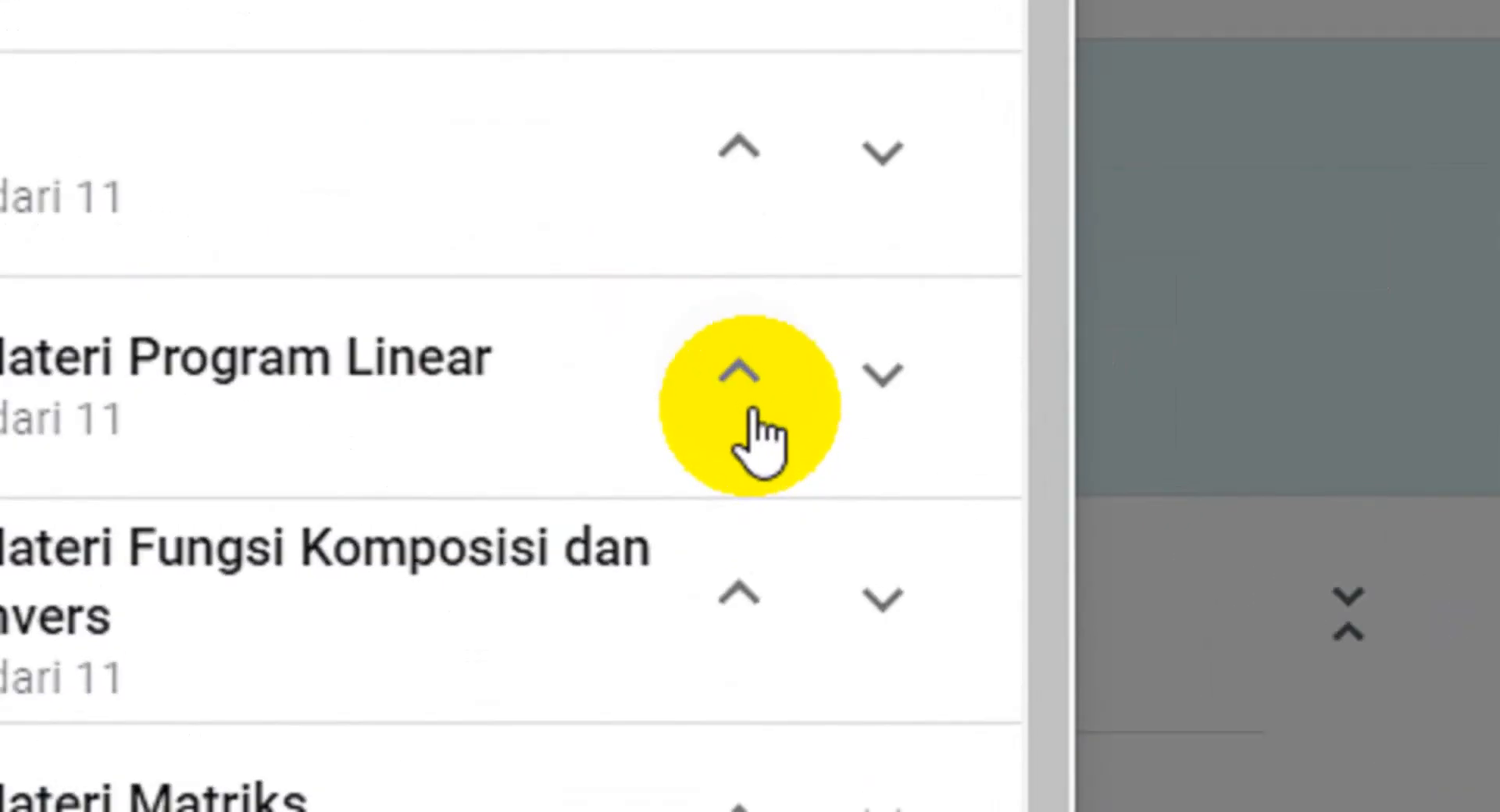
click(738, 389)
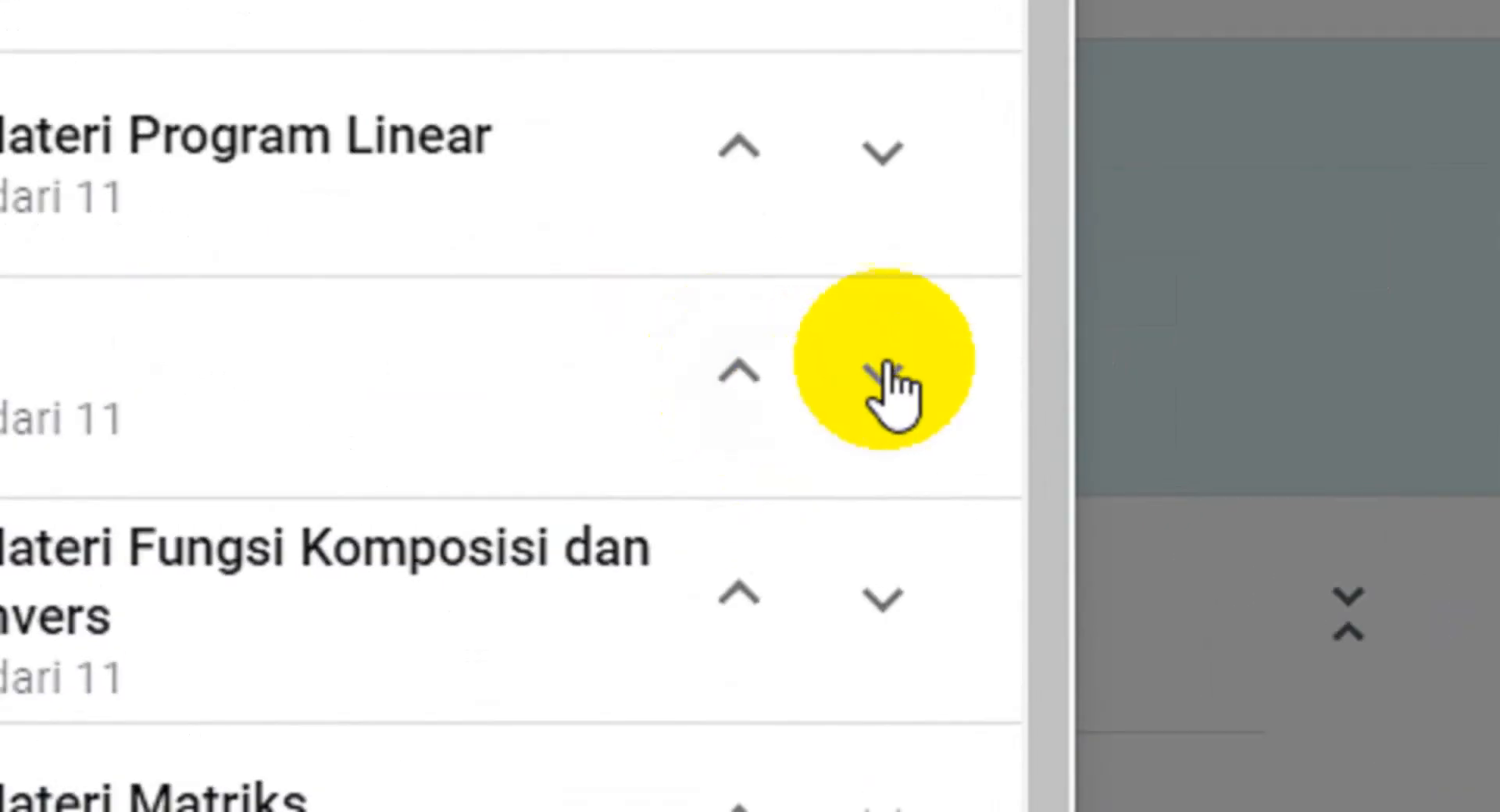
- Return Uraian Materi Program Linear below Materi, move Uraian Materi Matriks directly above Program Linear, and save the section order
click(886, 180)
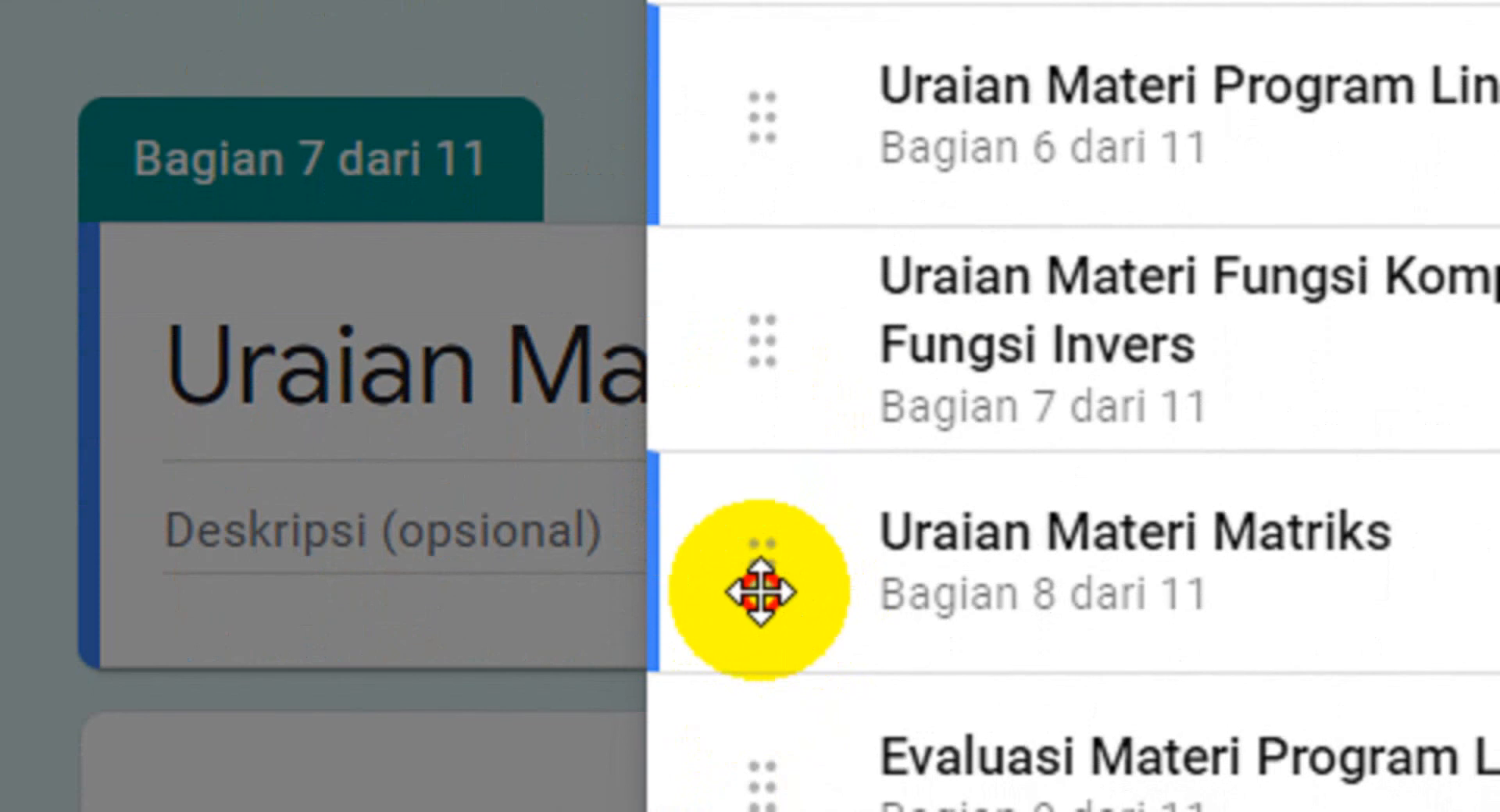
drag(760, 592, 838, 102)
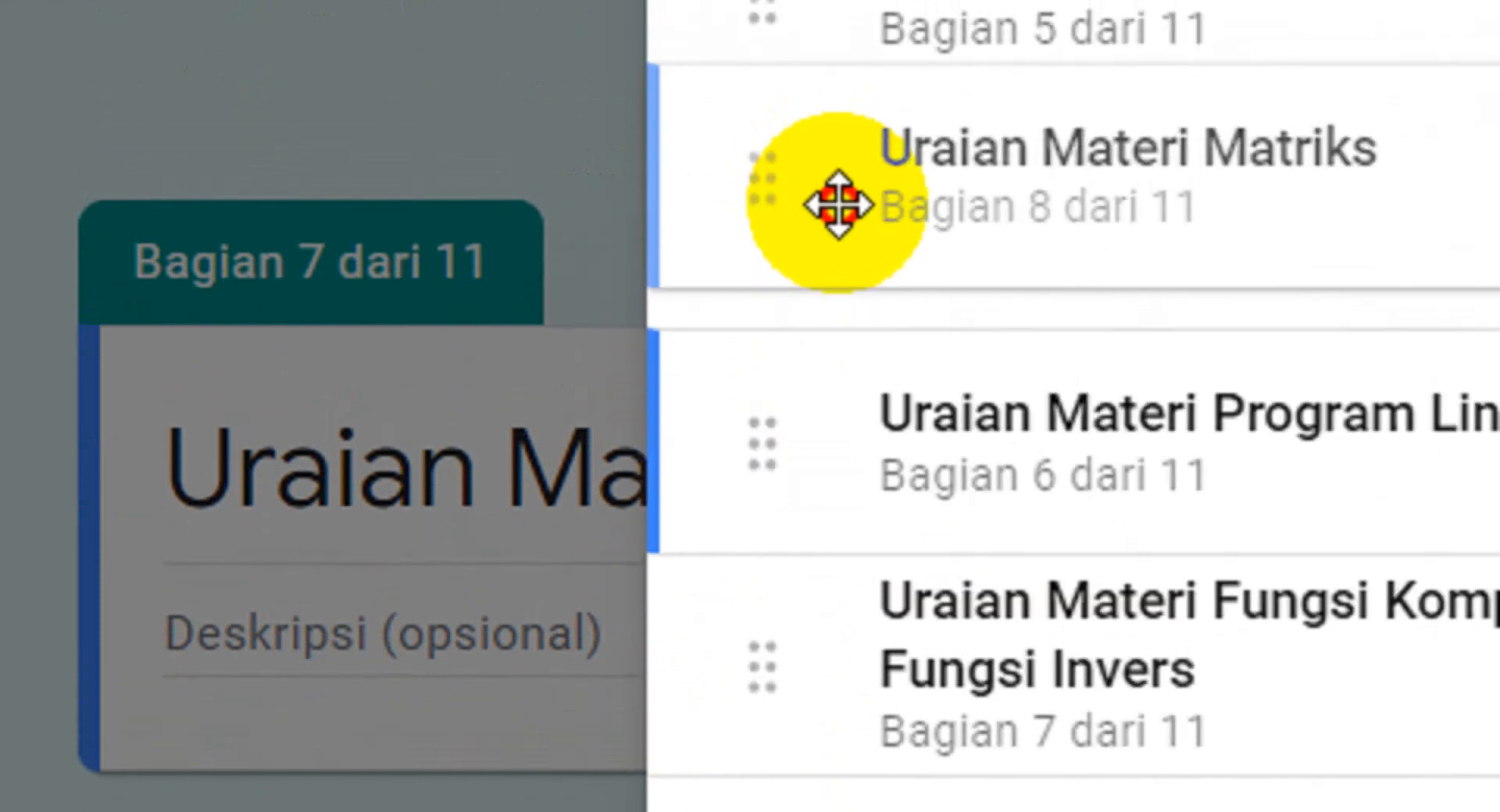
drag(838, 205, 838, 205)
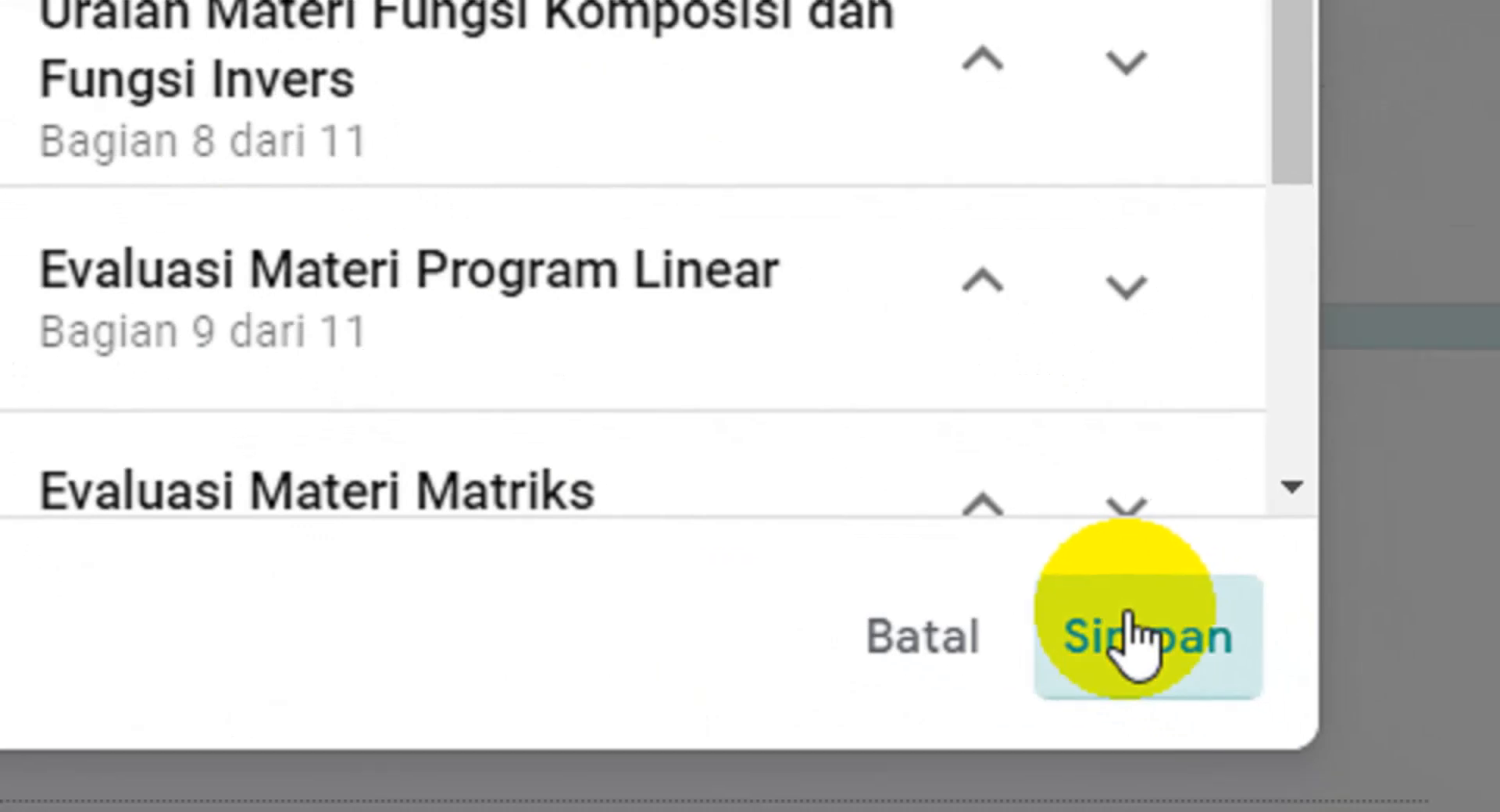
click(1134, 636)
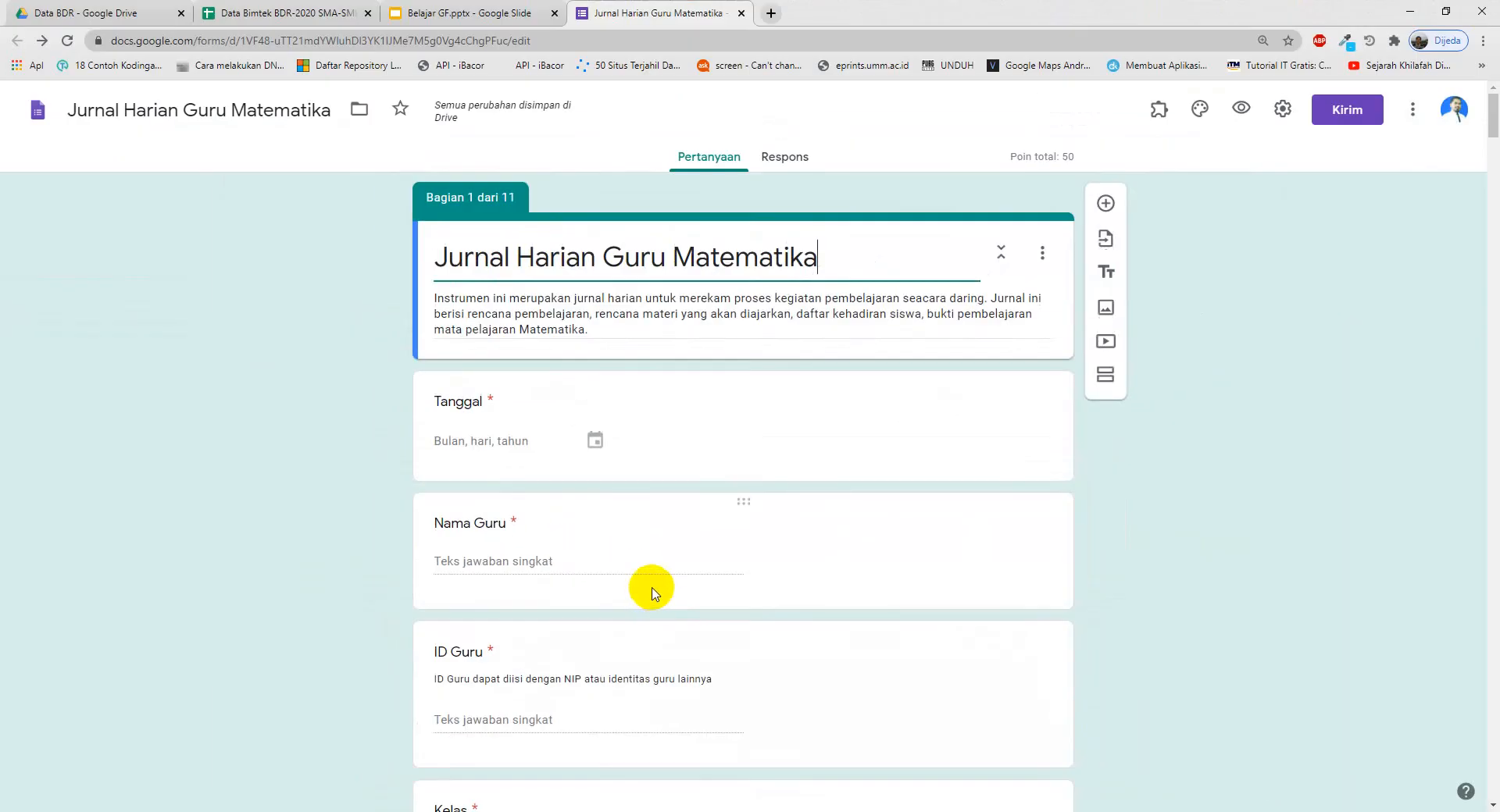
- Check the saved section order from the form's start through Materi, Uraian Materi Matriks and Uraian Materi Program Linear
scroll(651, 592, down, 15)
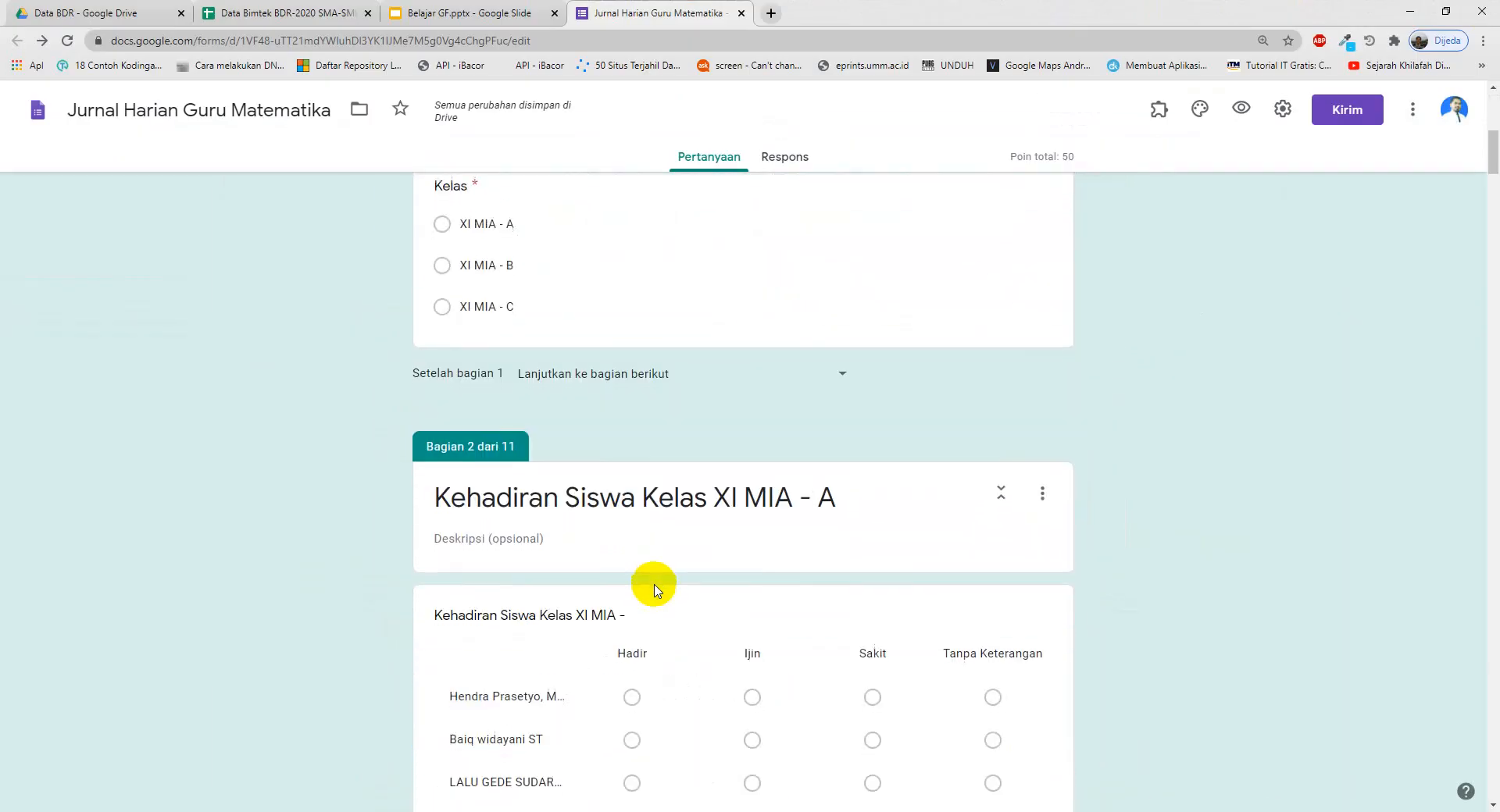
scroll(660, 592, down, 20)
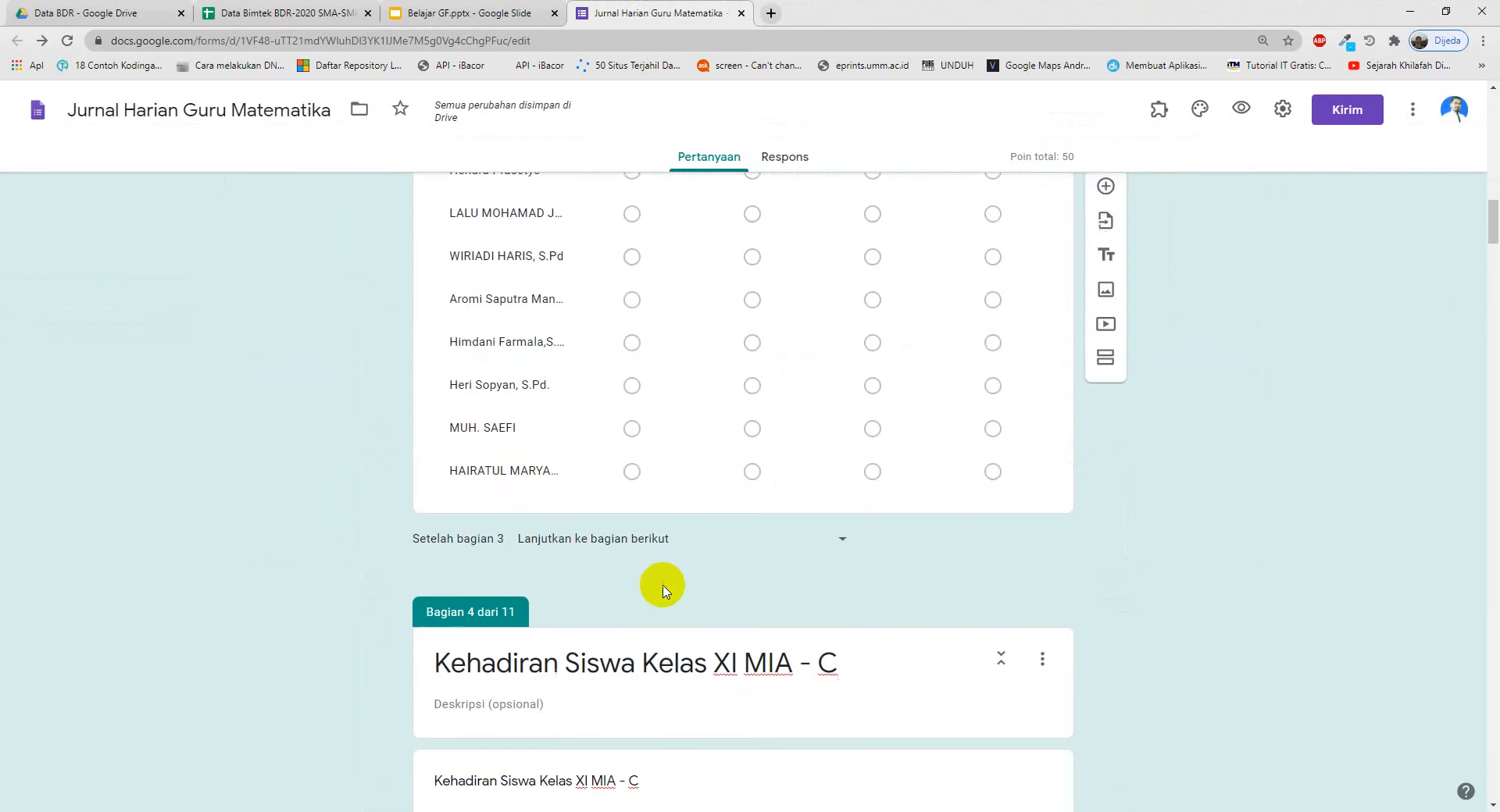
scroll(666, 597, down, 15)
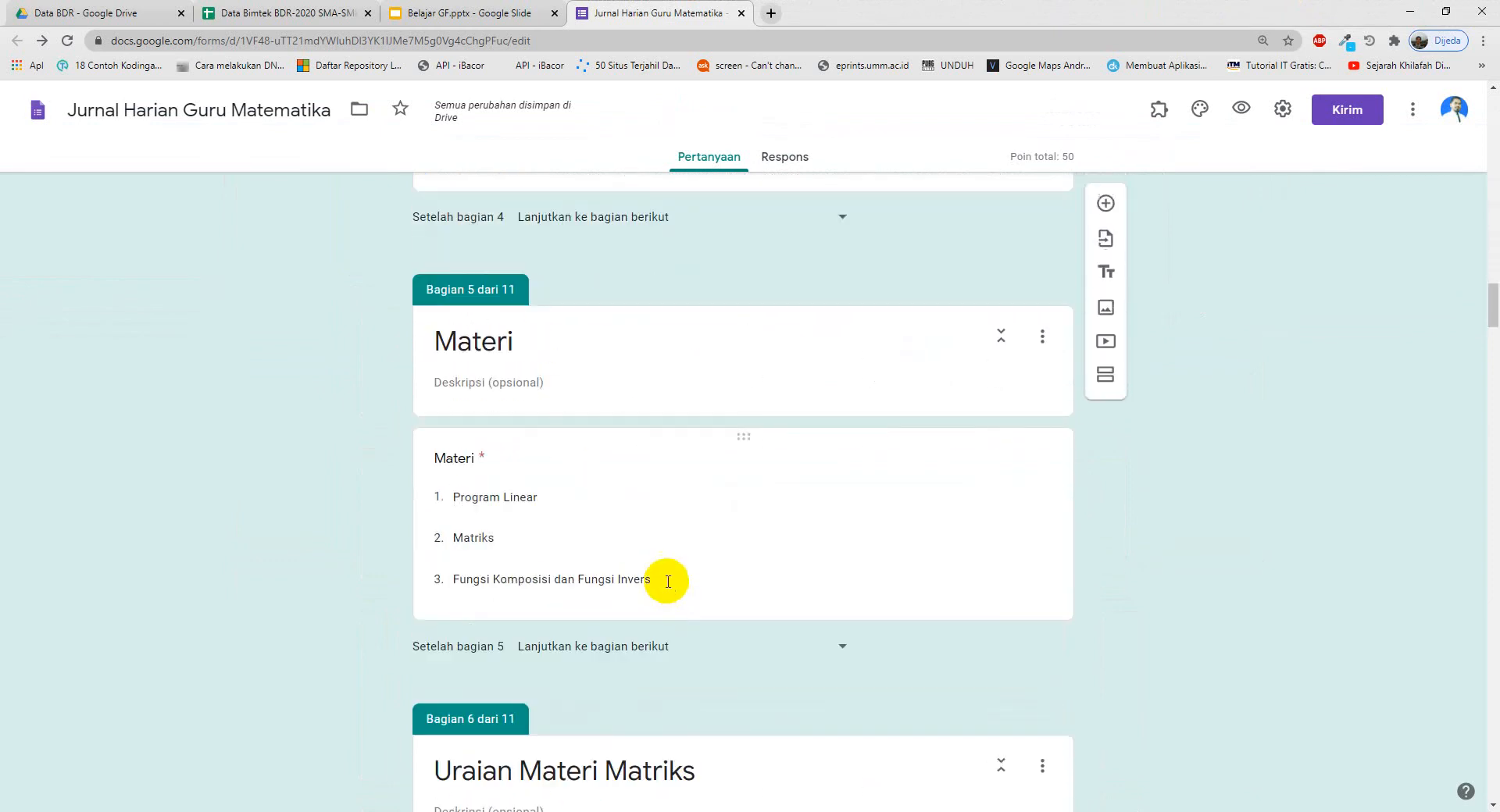
scroll(672, 445, up, 3)
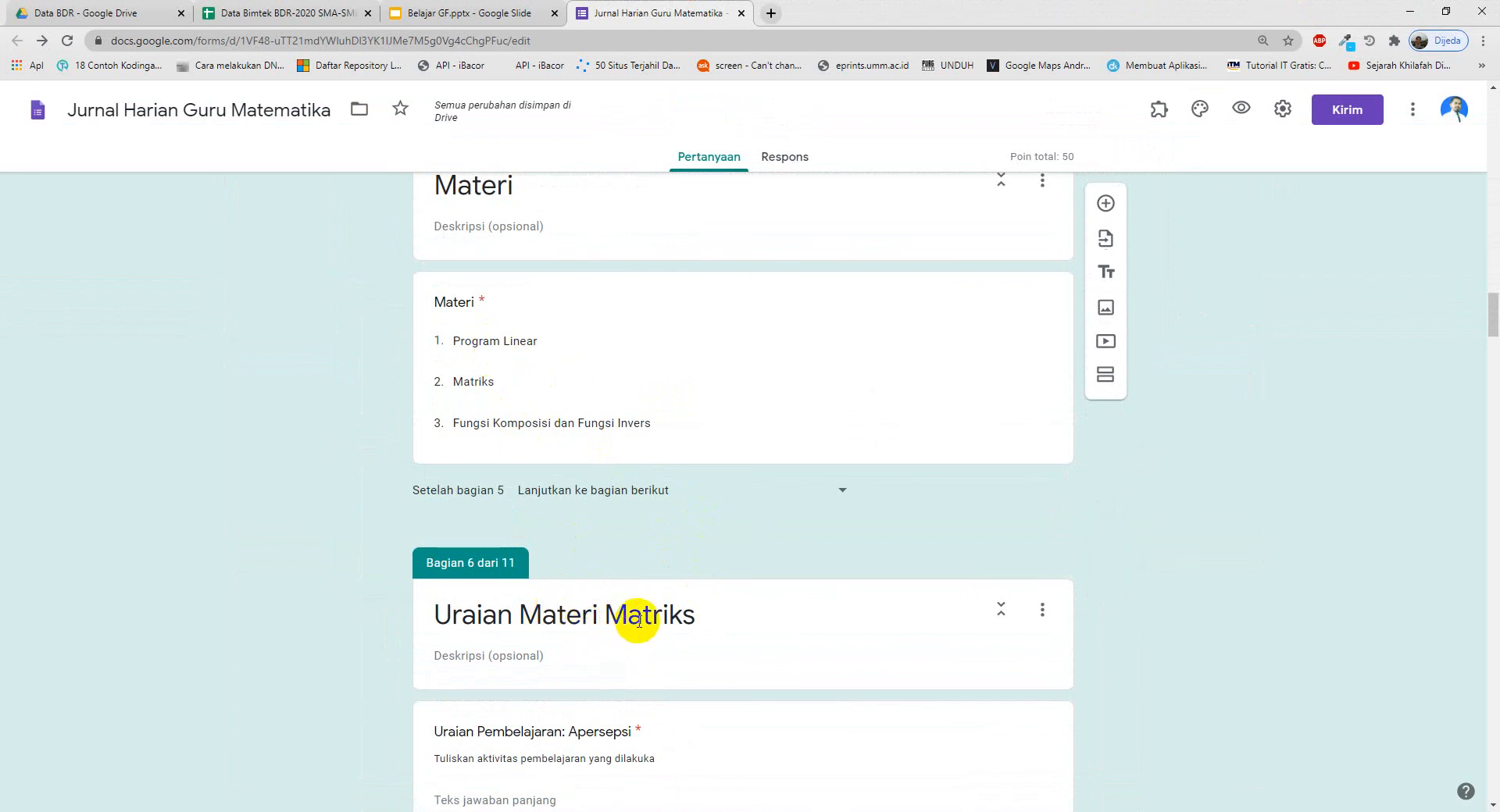
scroll(637, 569, down, 4)
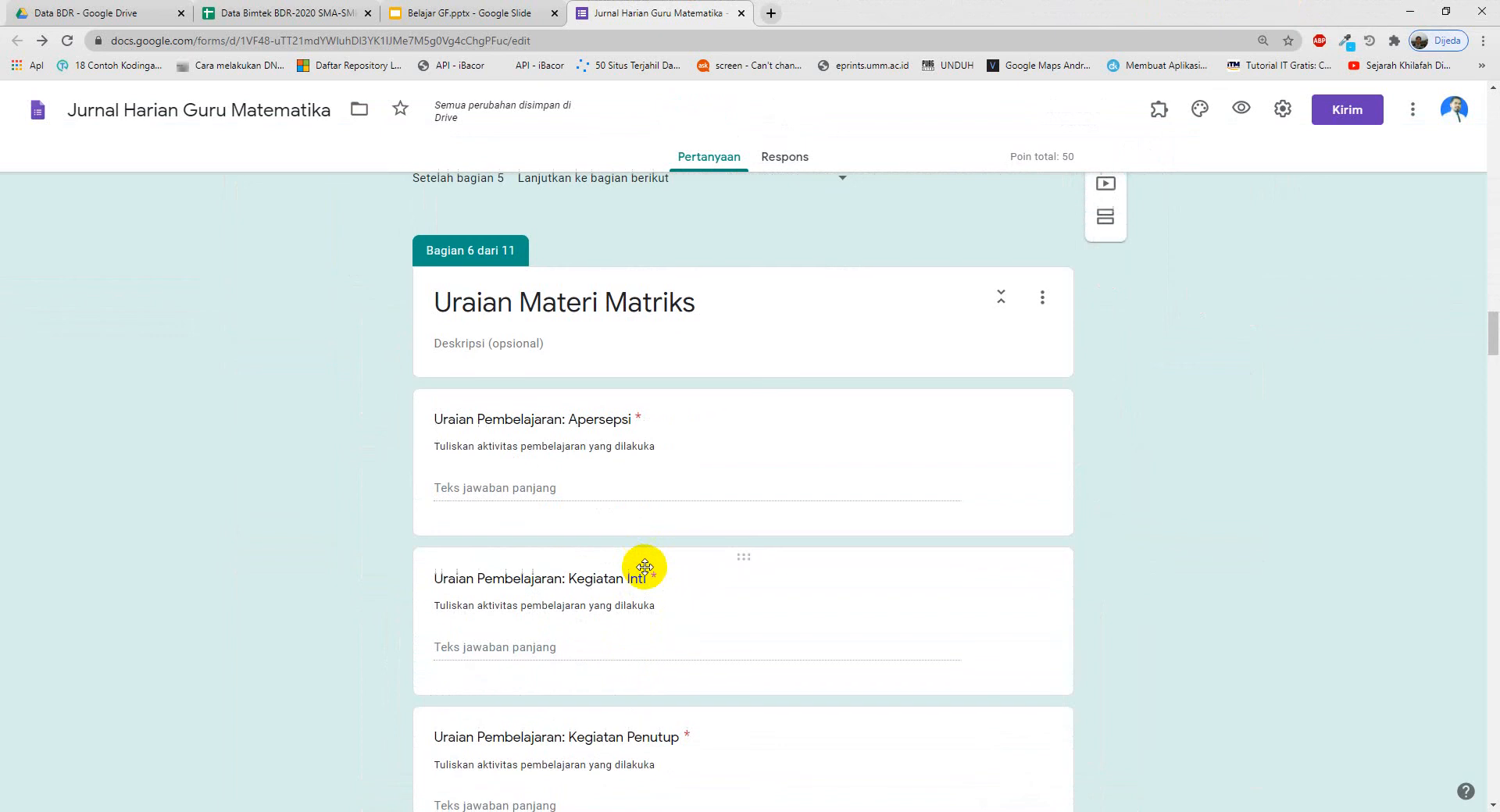
scroll(645, 570, down, 2)
scroll(646, 569, up, 4)
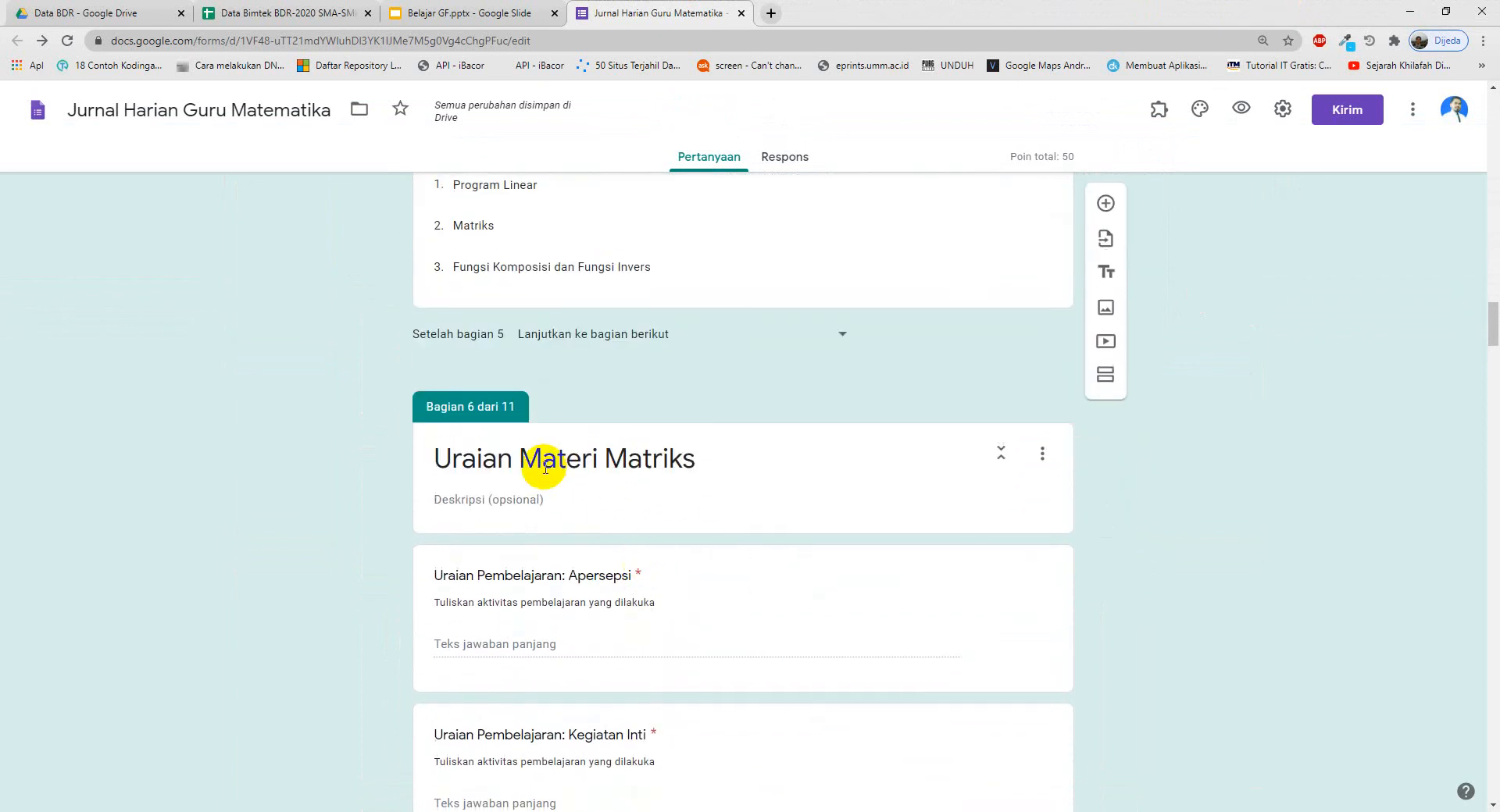
scroll(571, 506, down, 14)
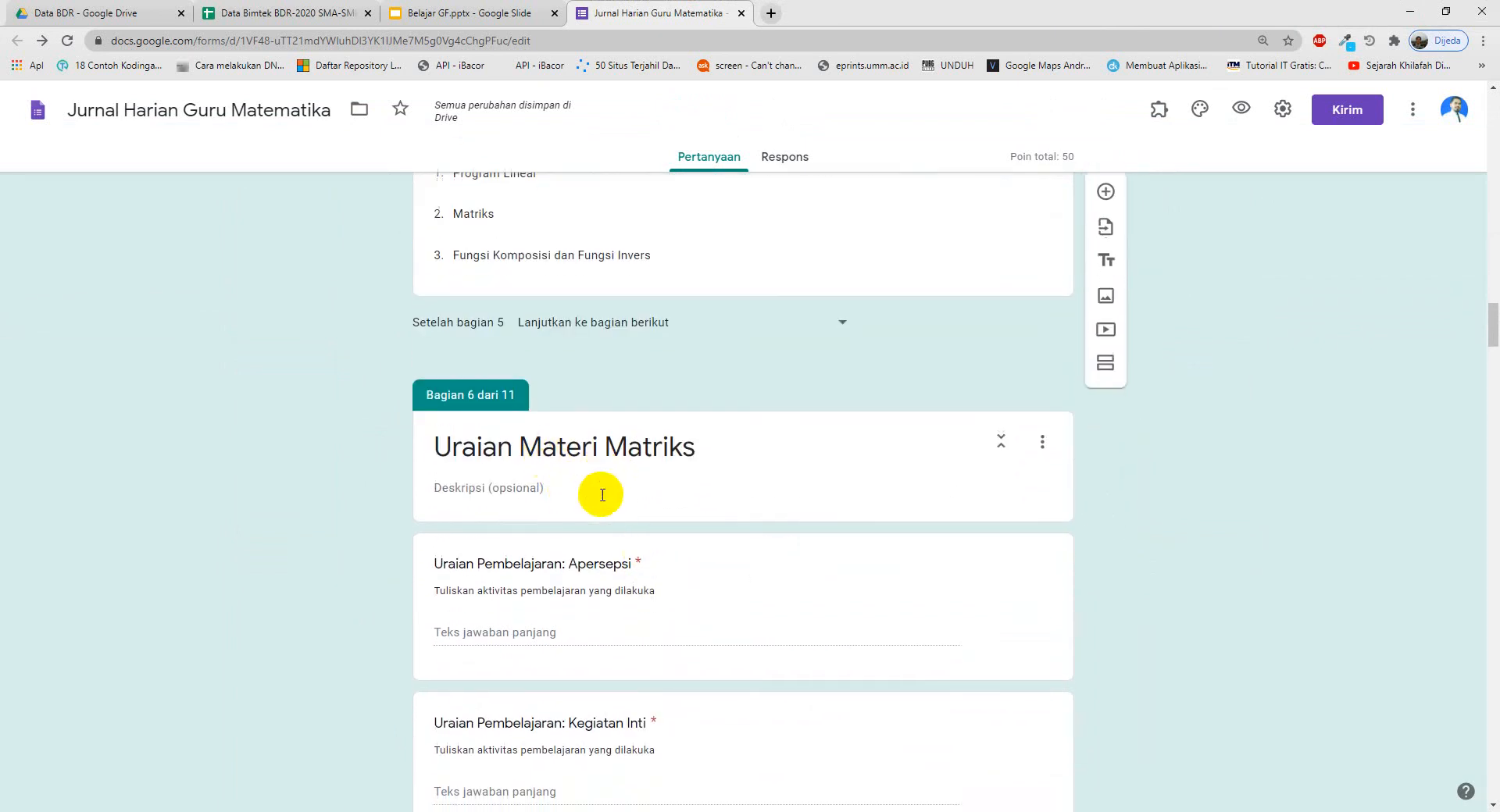
scroll(603, 516, down, 4)
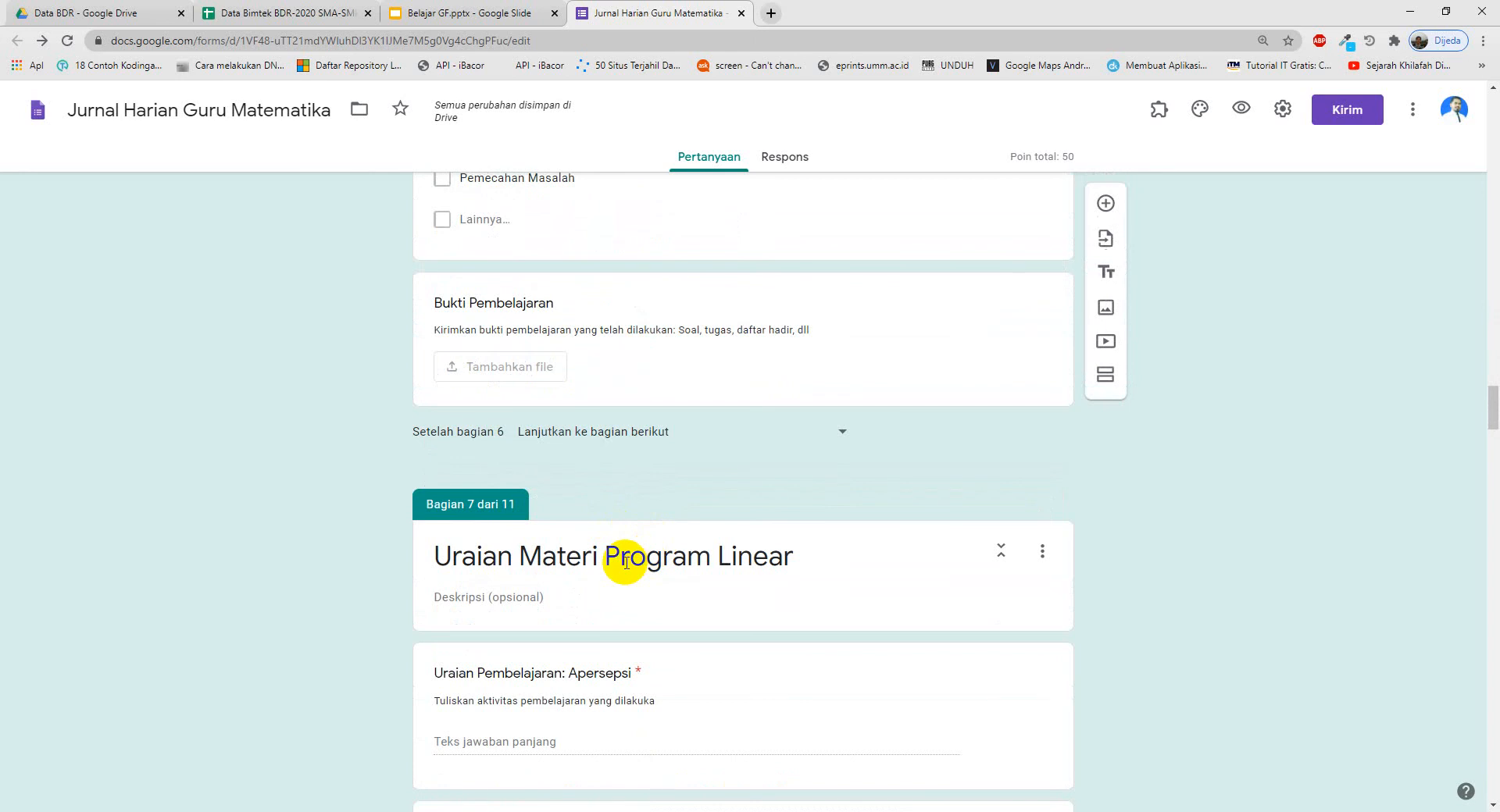
scroll(627, 562, up, 16)
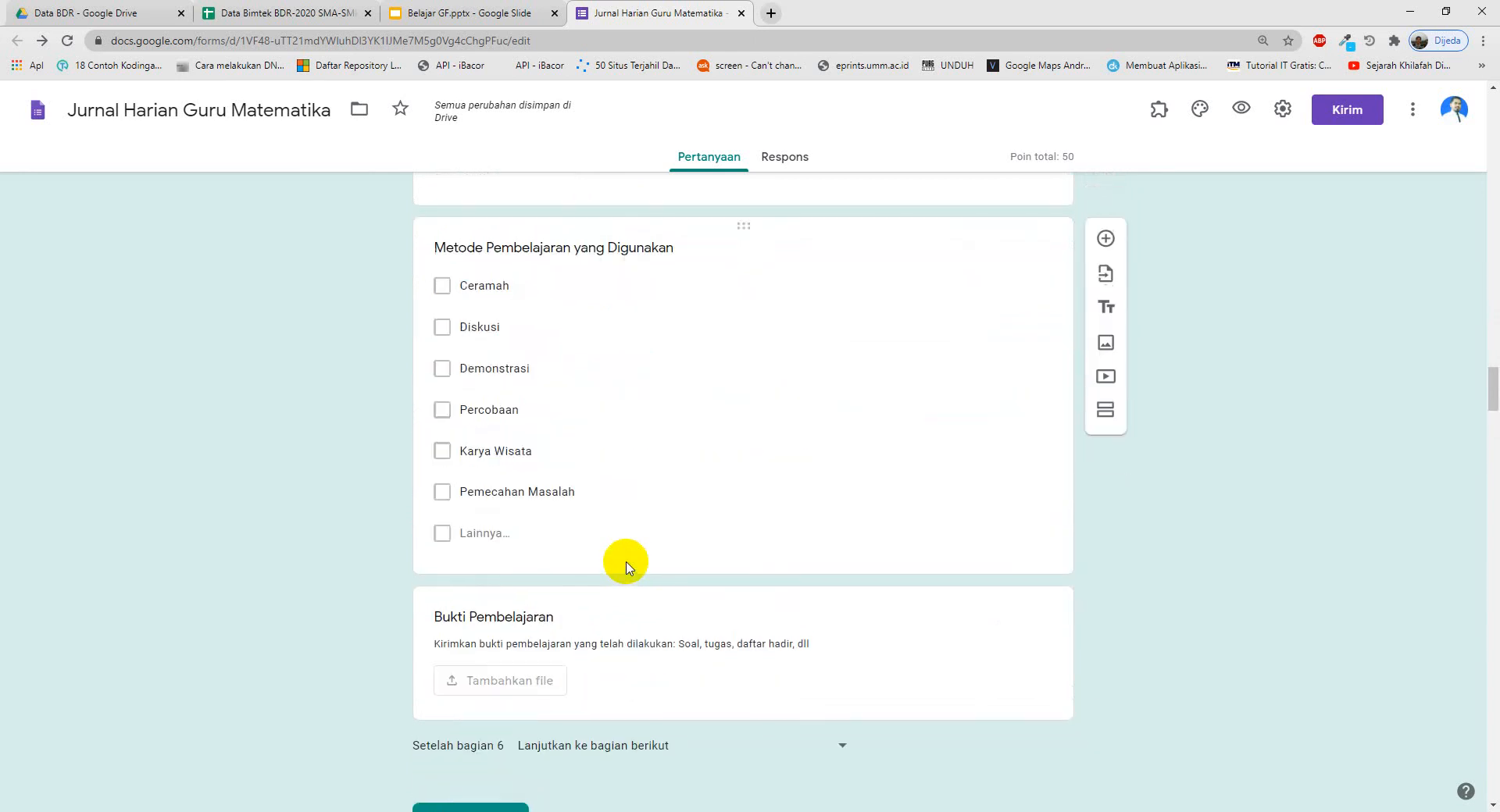
scroll(626, 562, up, 3)
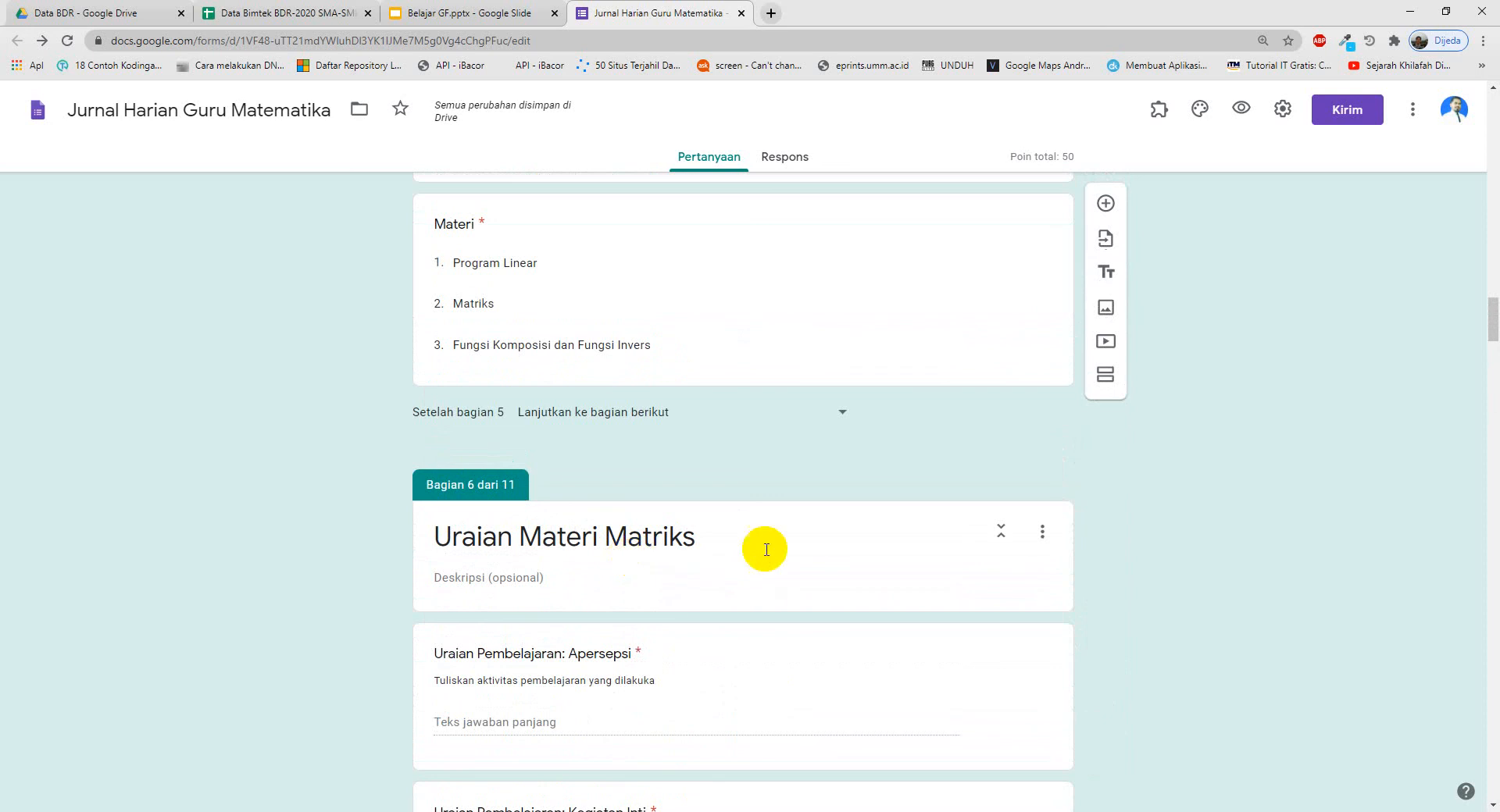
- Open section reordering from Uraian Materi Matriks, try Program Linear above Materi and back, and put Uraian Materi Matriks above Program Linear
click(1042, 534)
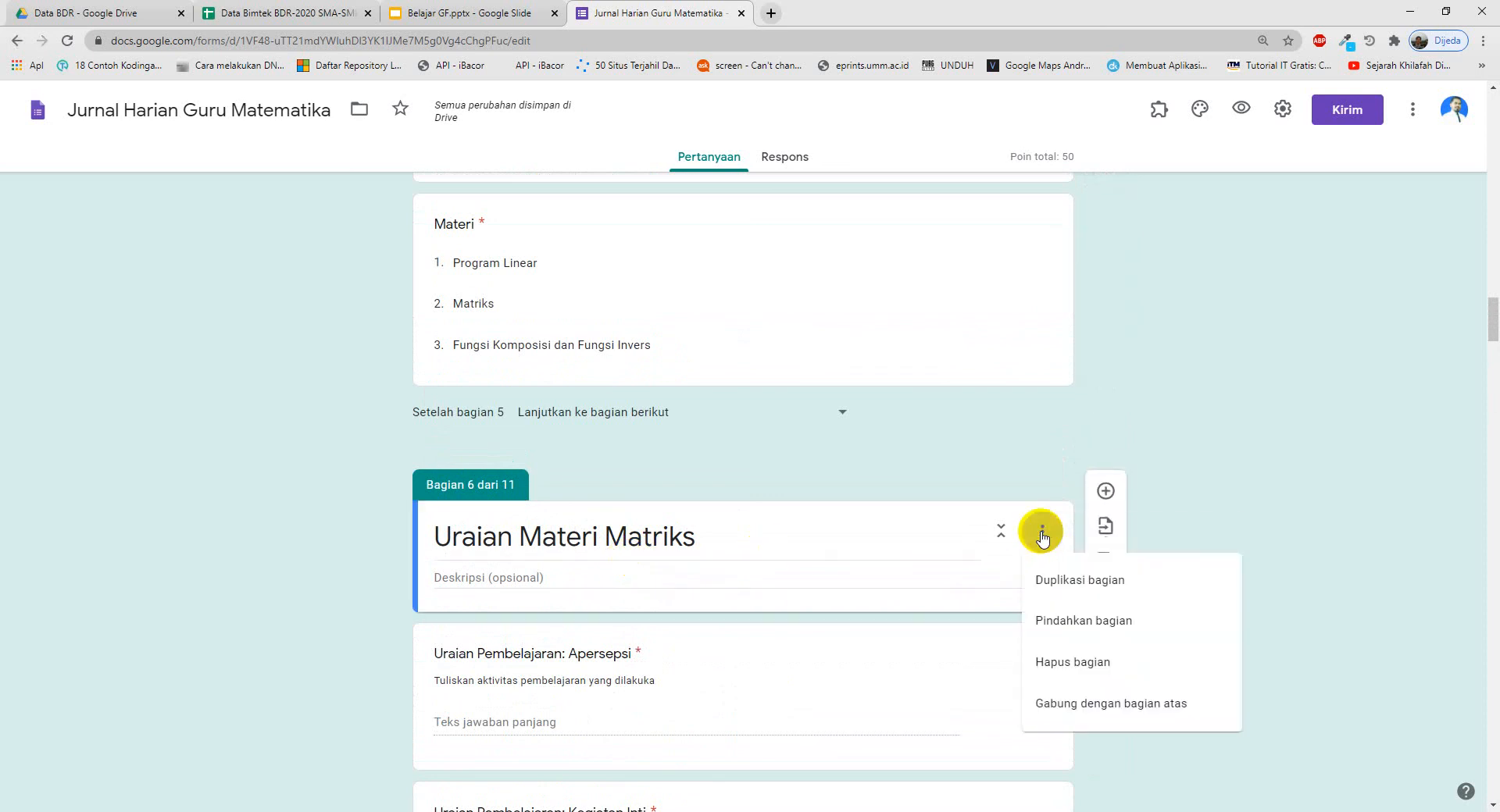
click(1071, 625)
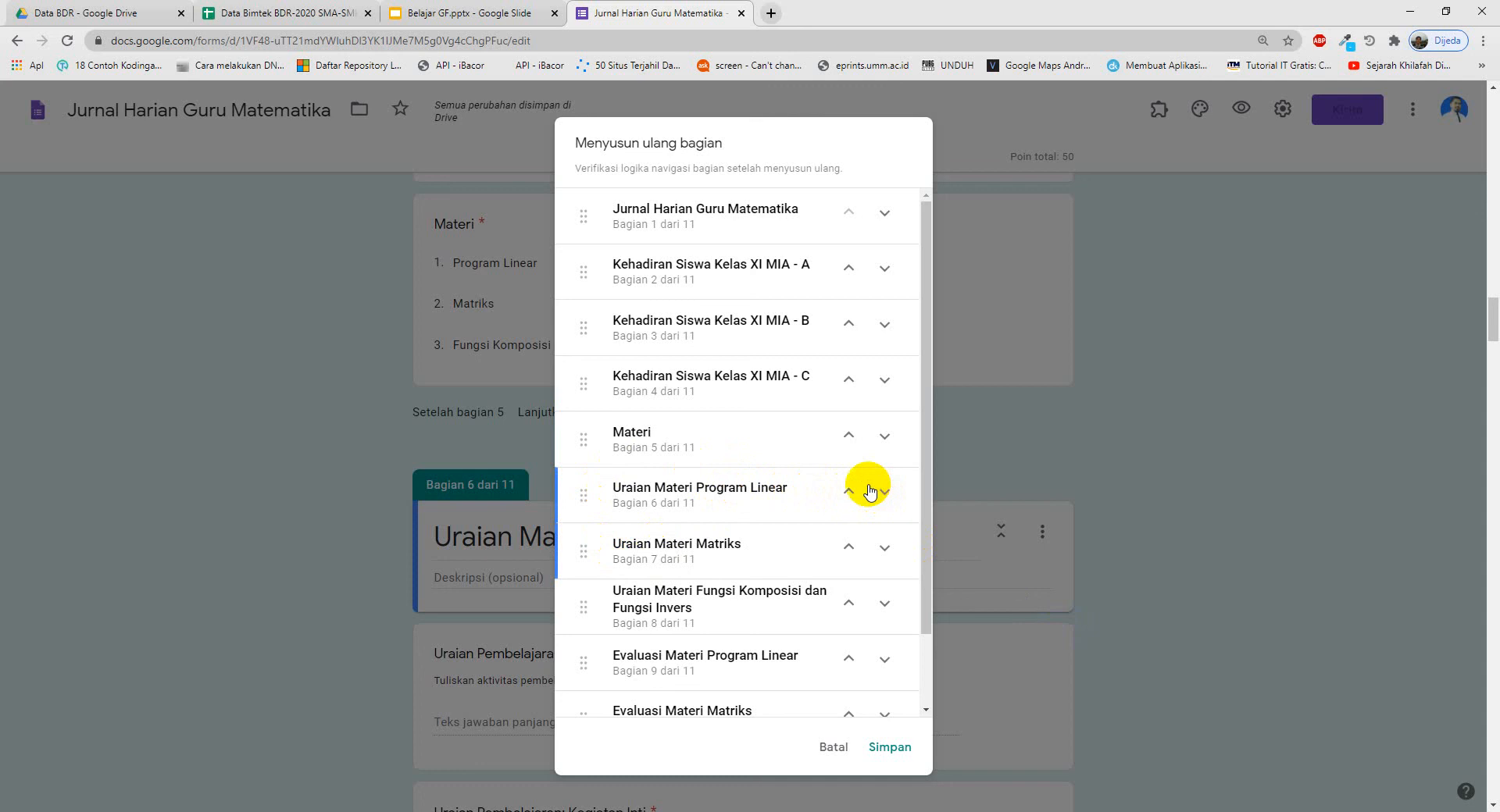
click(848, 492)
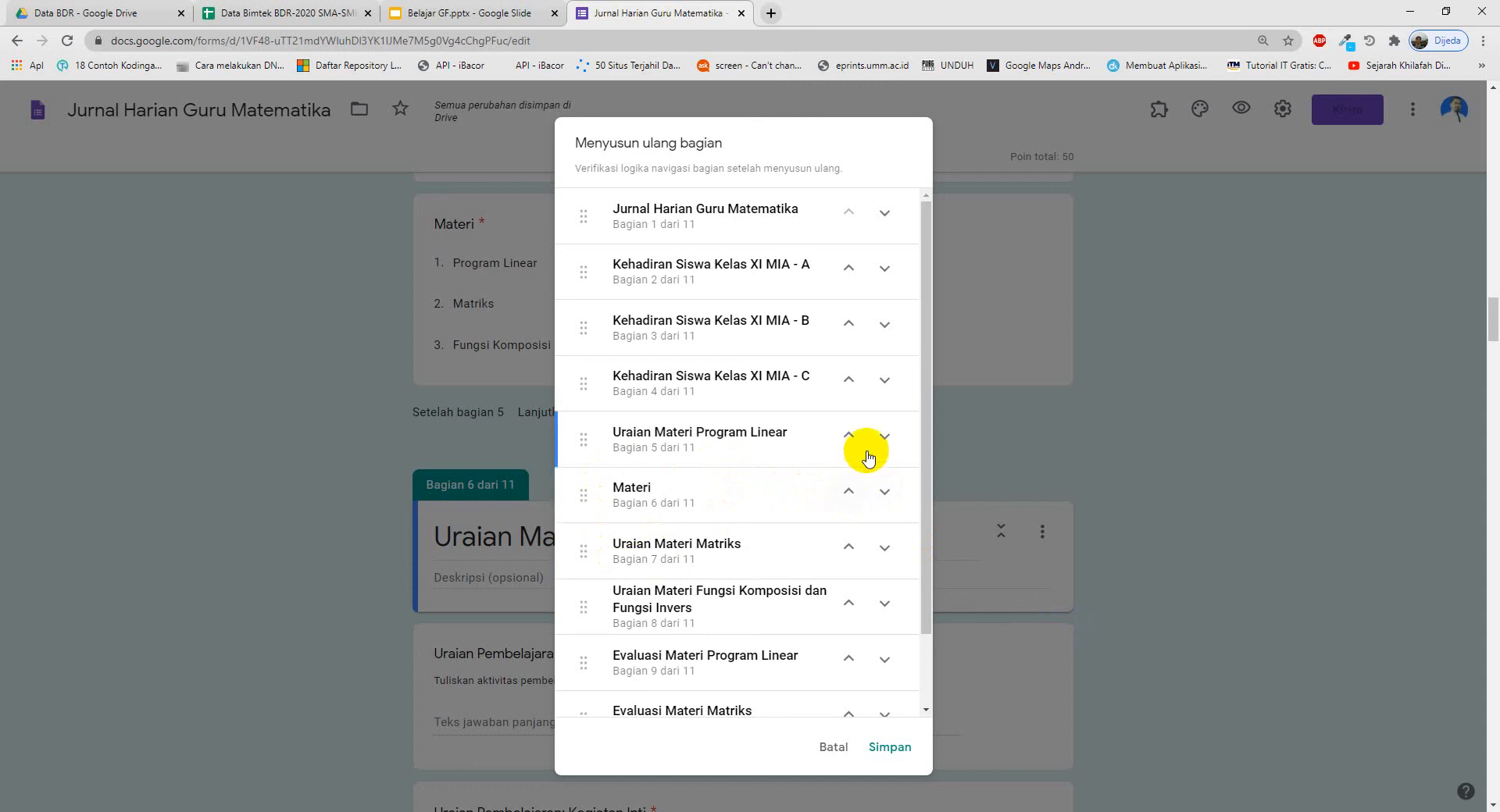
click(846, 492)
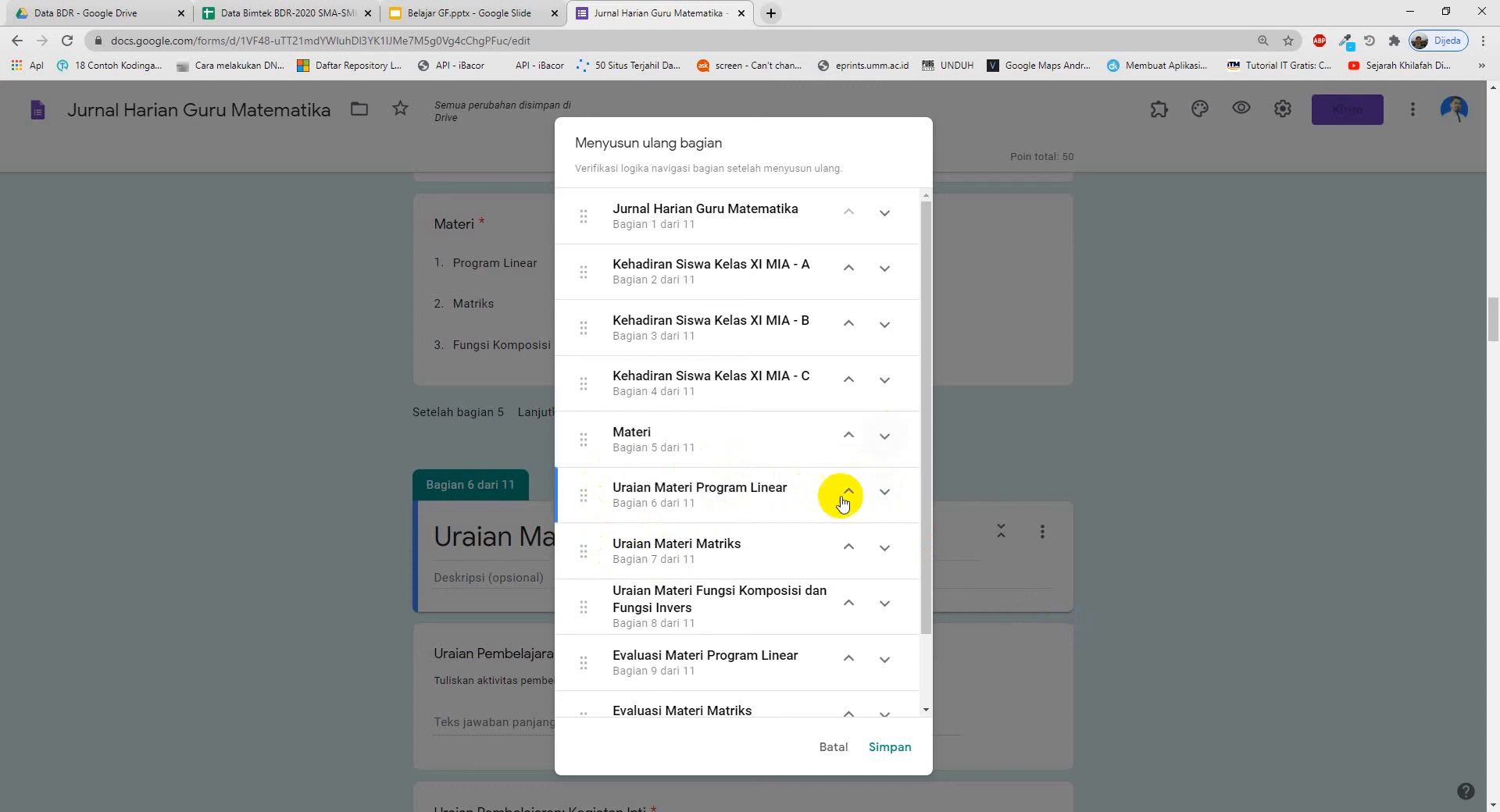
click(849, 548)
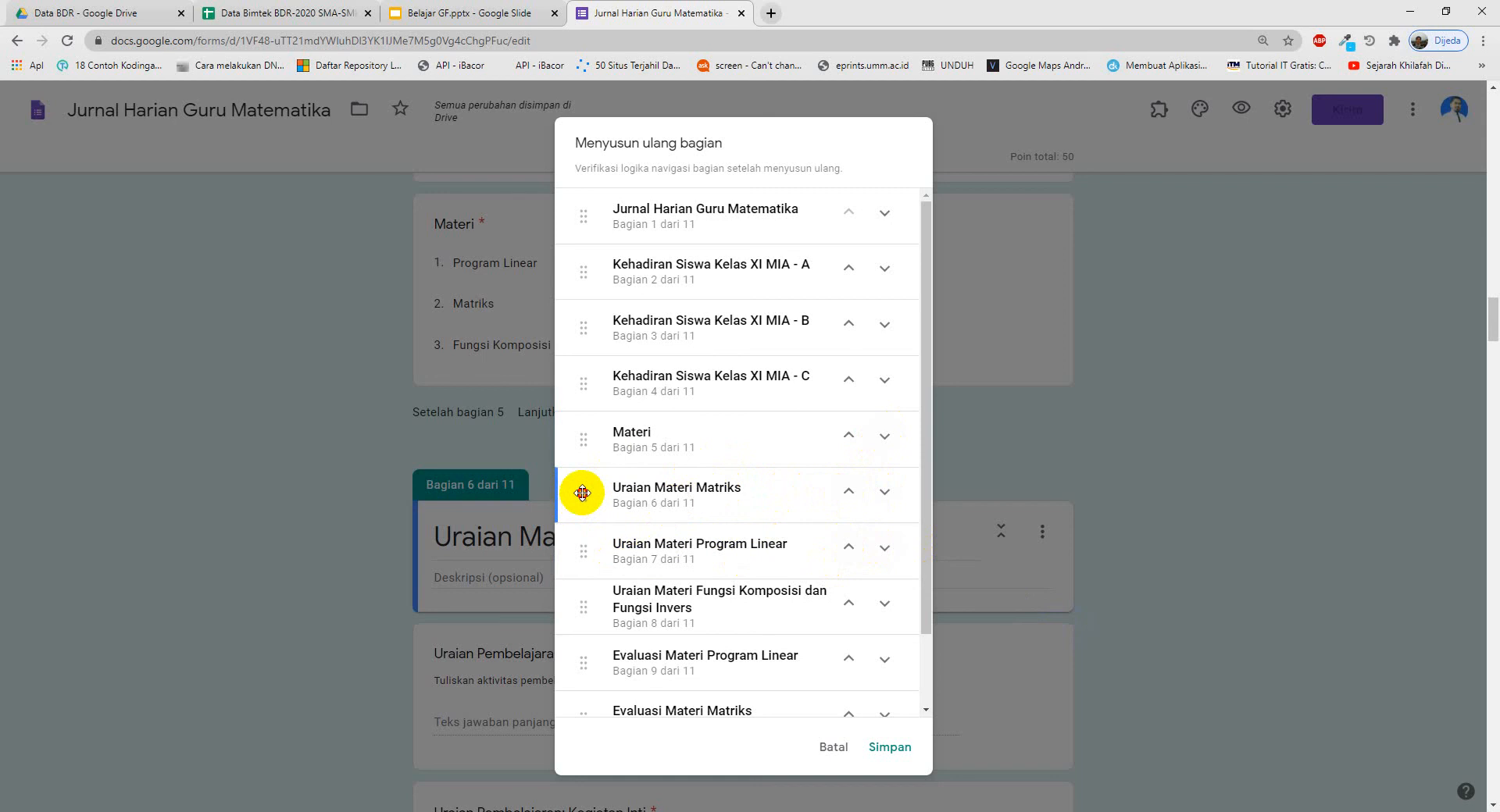
- Move Uraian Materi Matriks directly below Uraian Materi Fungsi Komposisi dan Fungsi Invers and save the new section order
drag(582, 493, 588, 611)
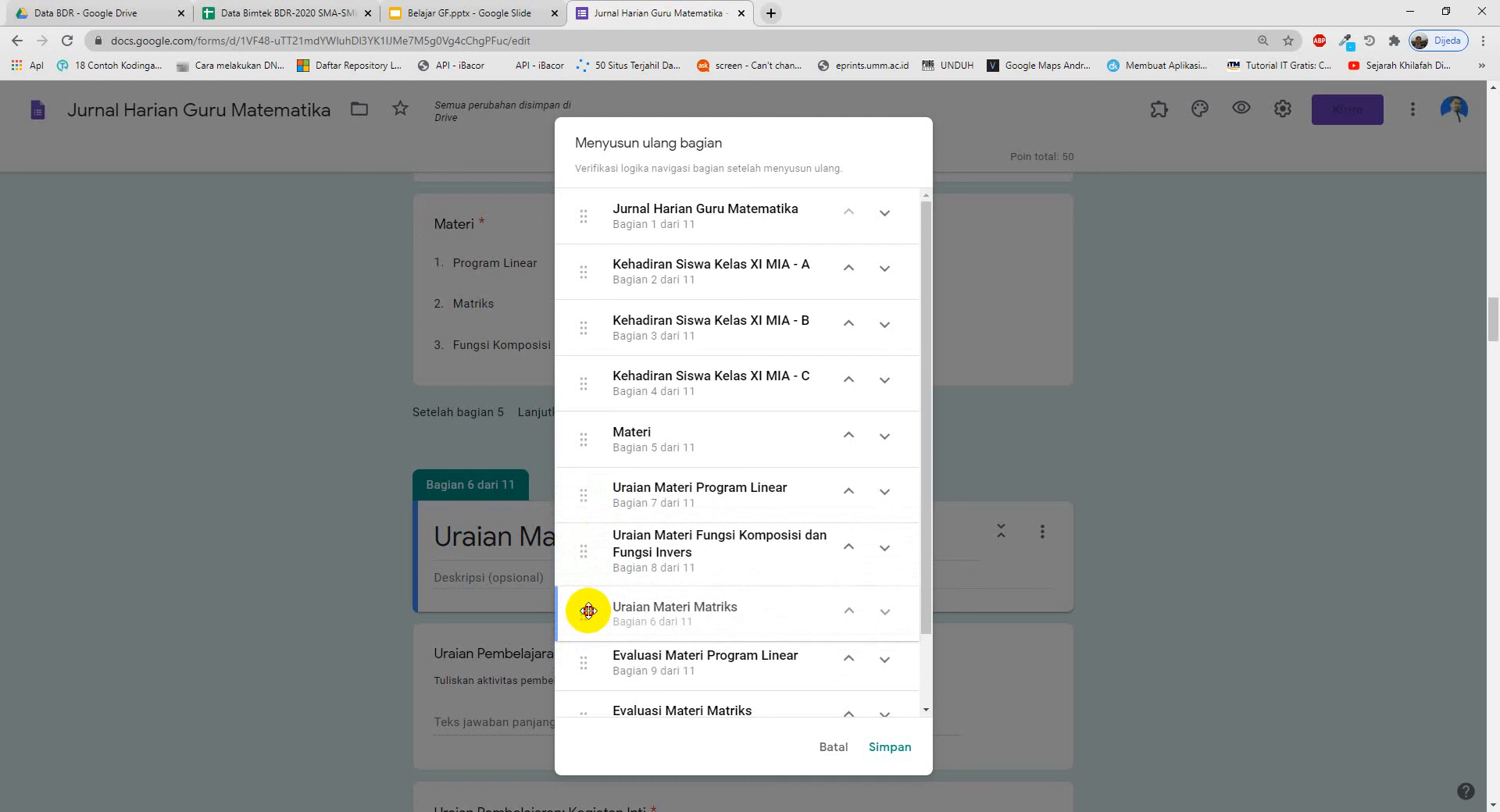
drag(592, 603, 592, 603)
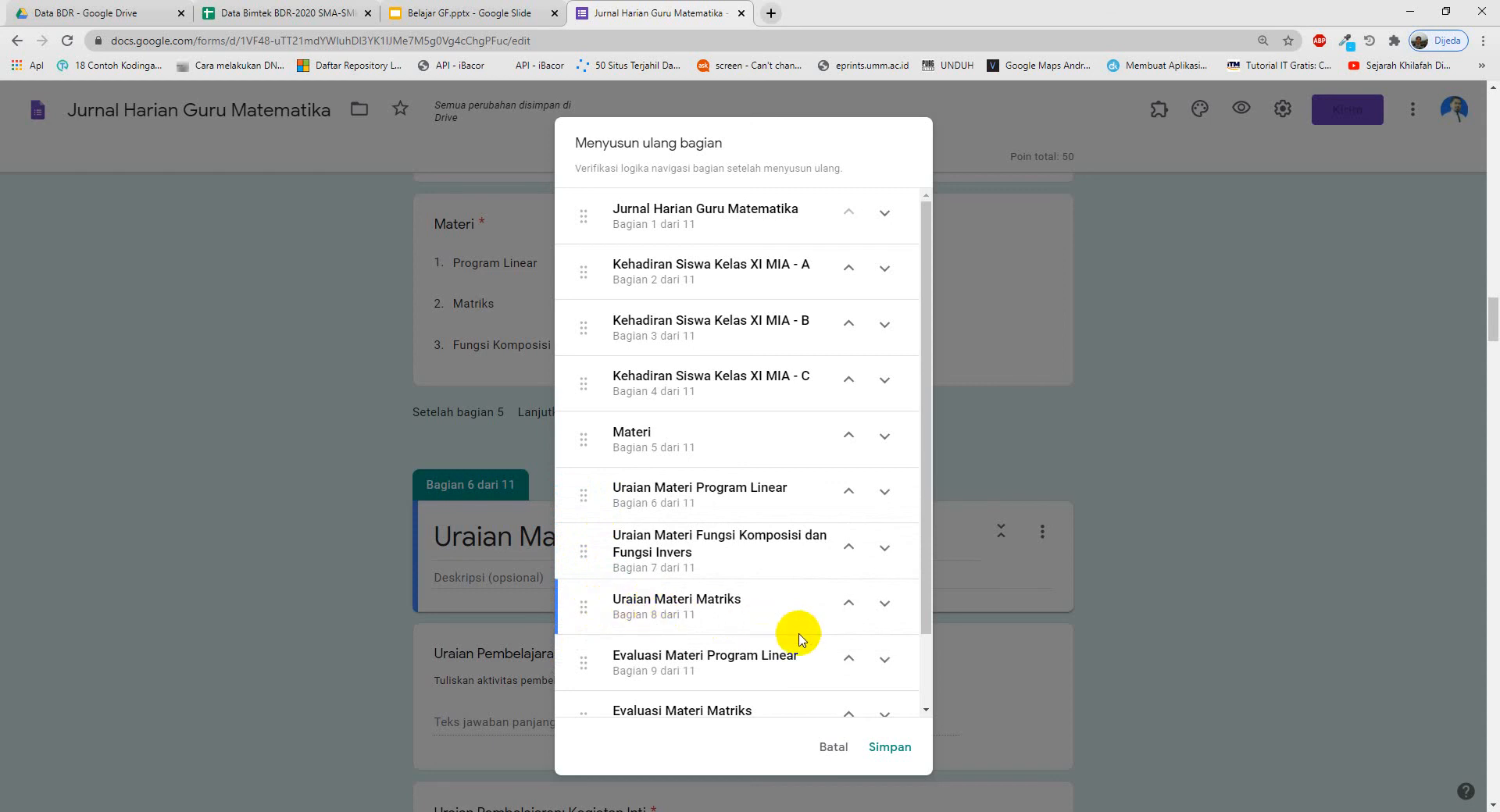
click(891, 748)
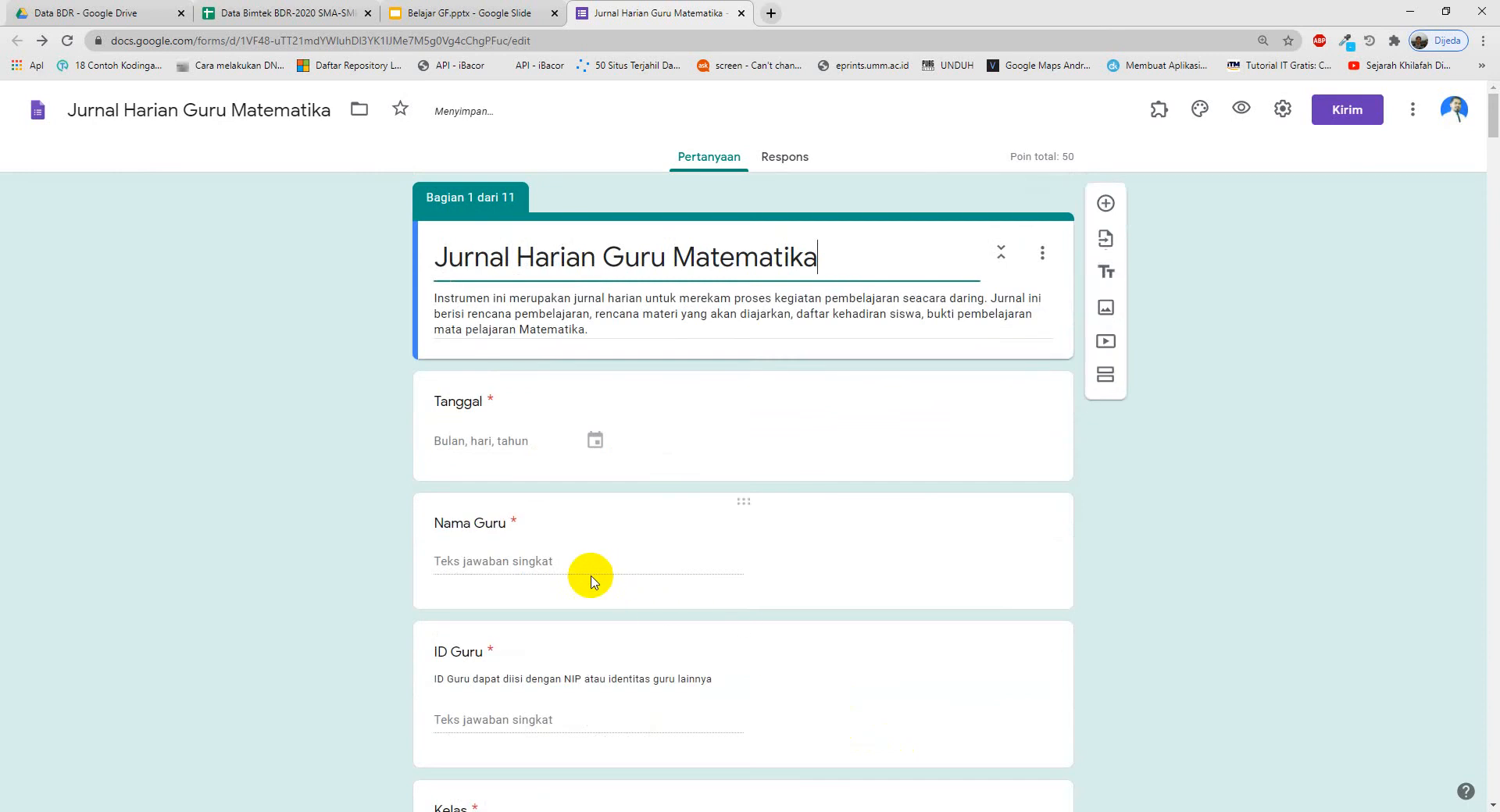
- Check the new section order from the form's start down to Uraian Materi Matriks
scroll(578, 578, down, 5)
scroll(569, 579, down, 15)
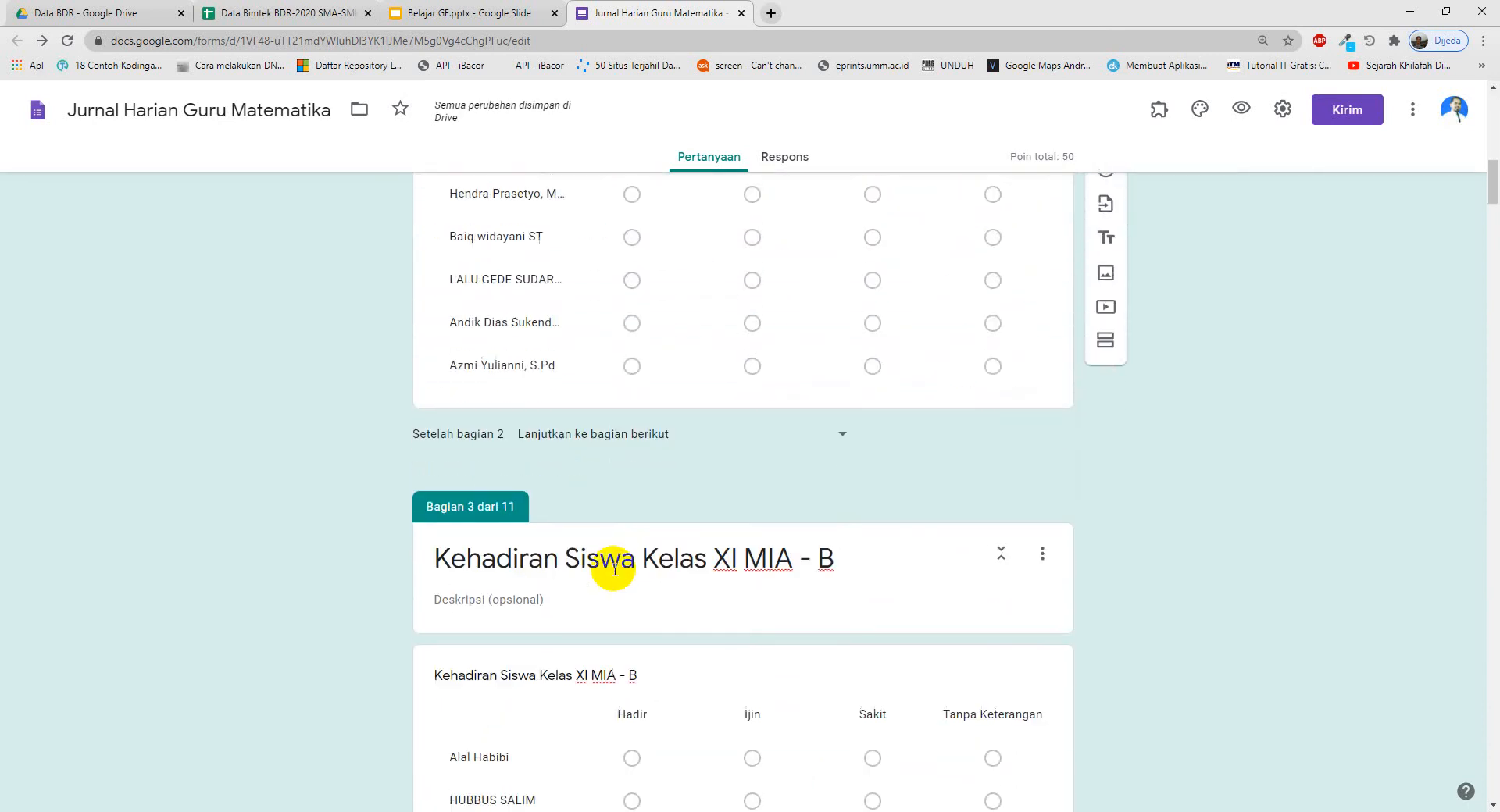
scroll(612, 577, down, 15)
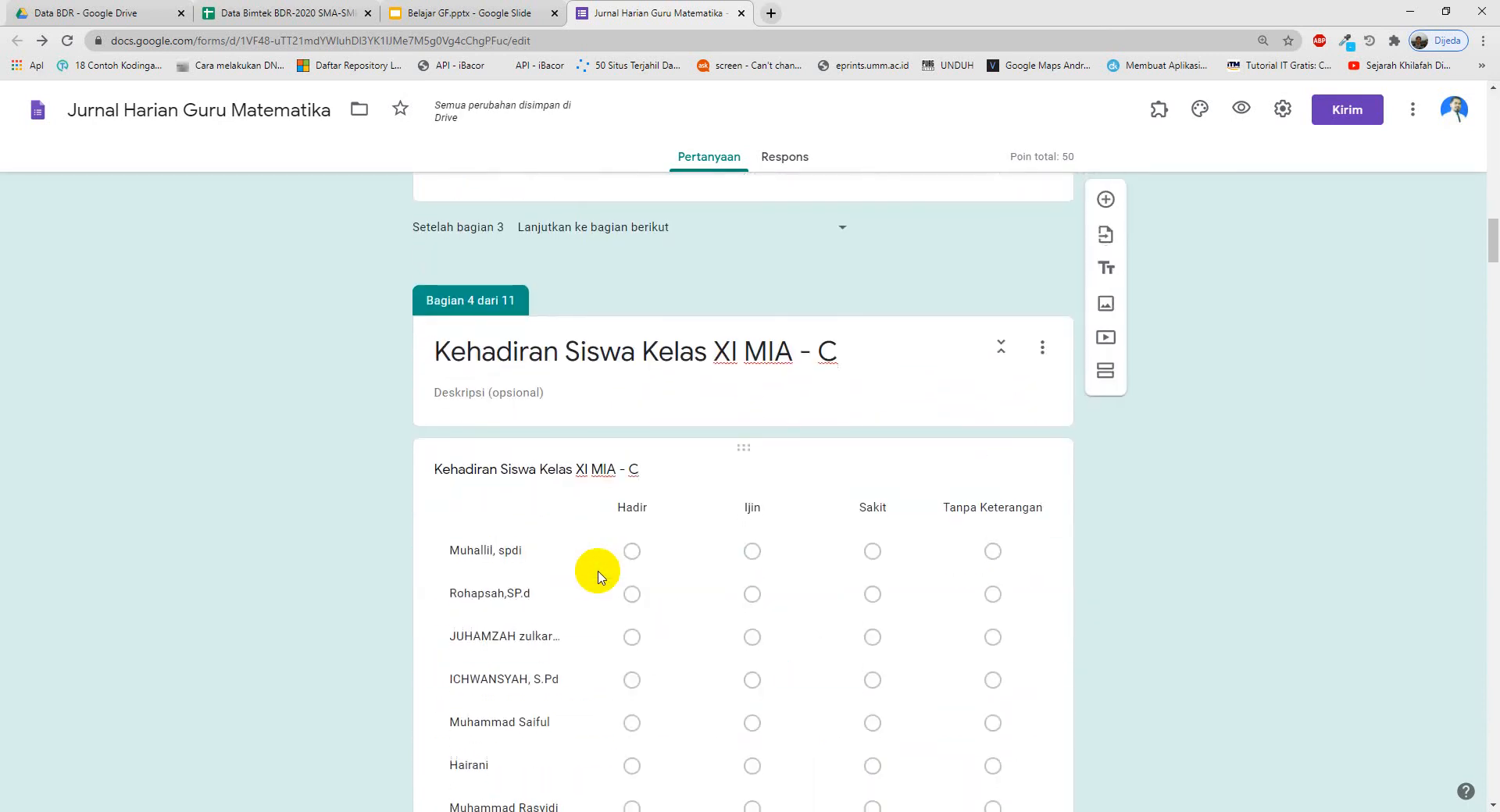
scroll(601, 576, down, 13)
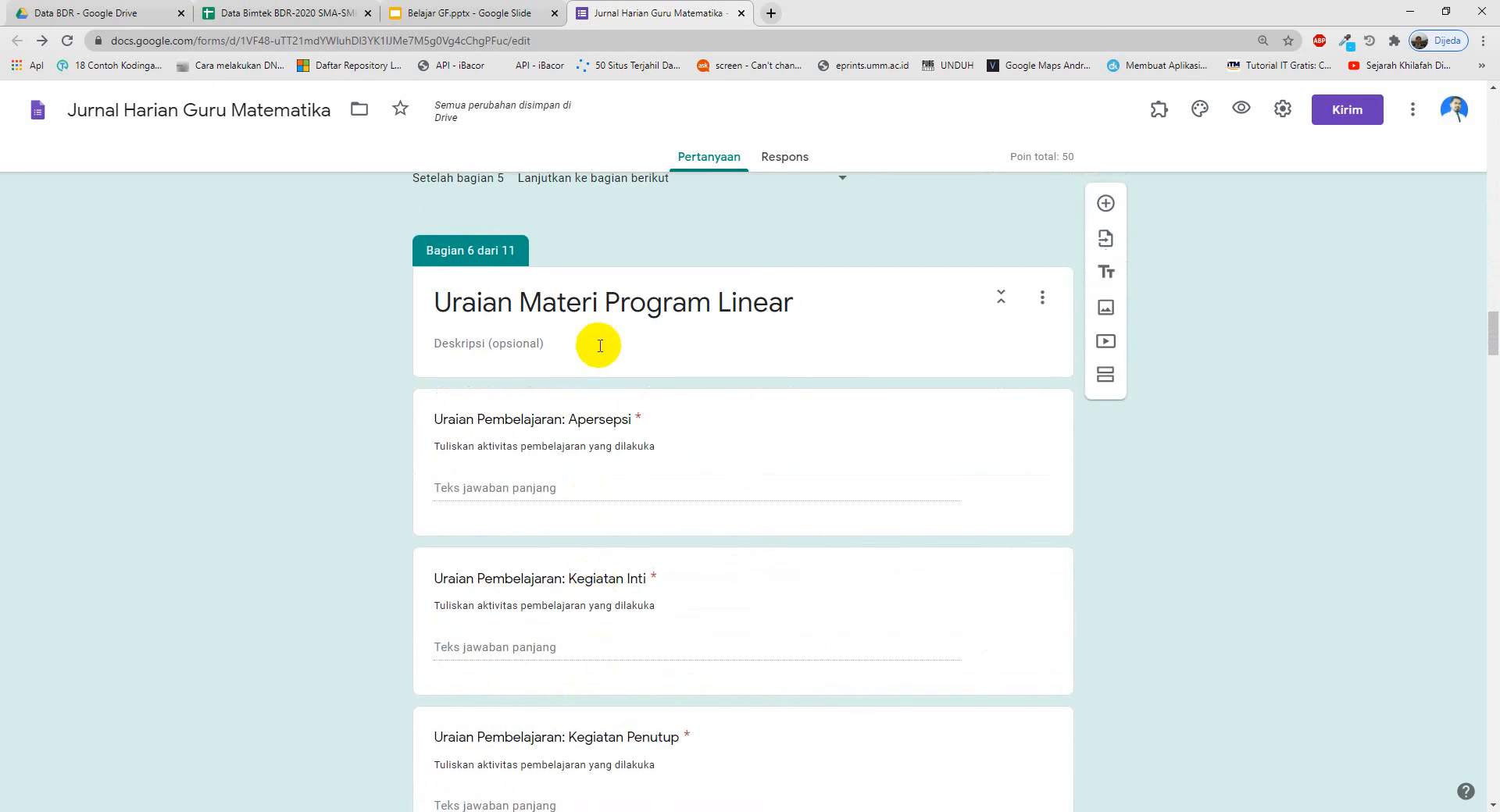
scroll(599, 345, down, 14)
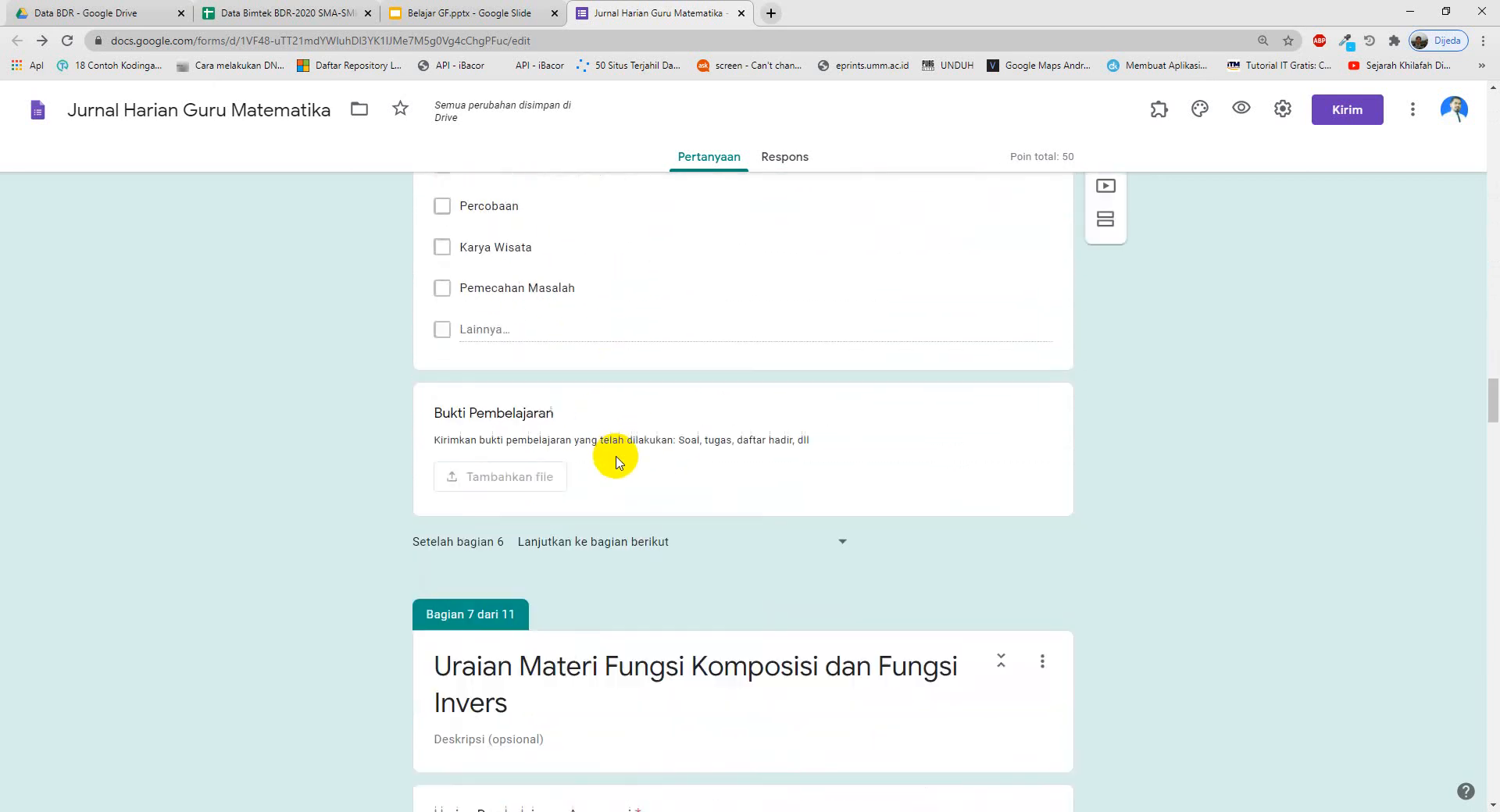
scroll(617, 460, down, 3)
scroll(715, 437, down, 14)
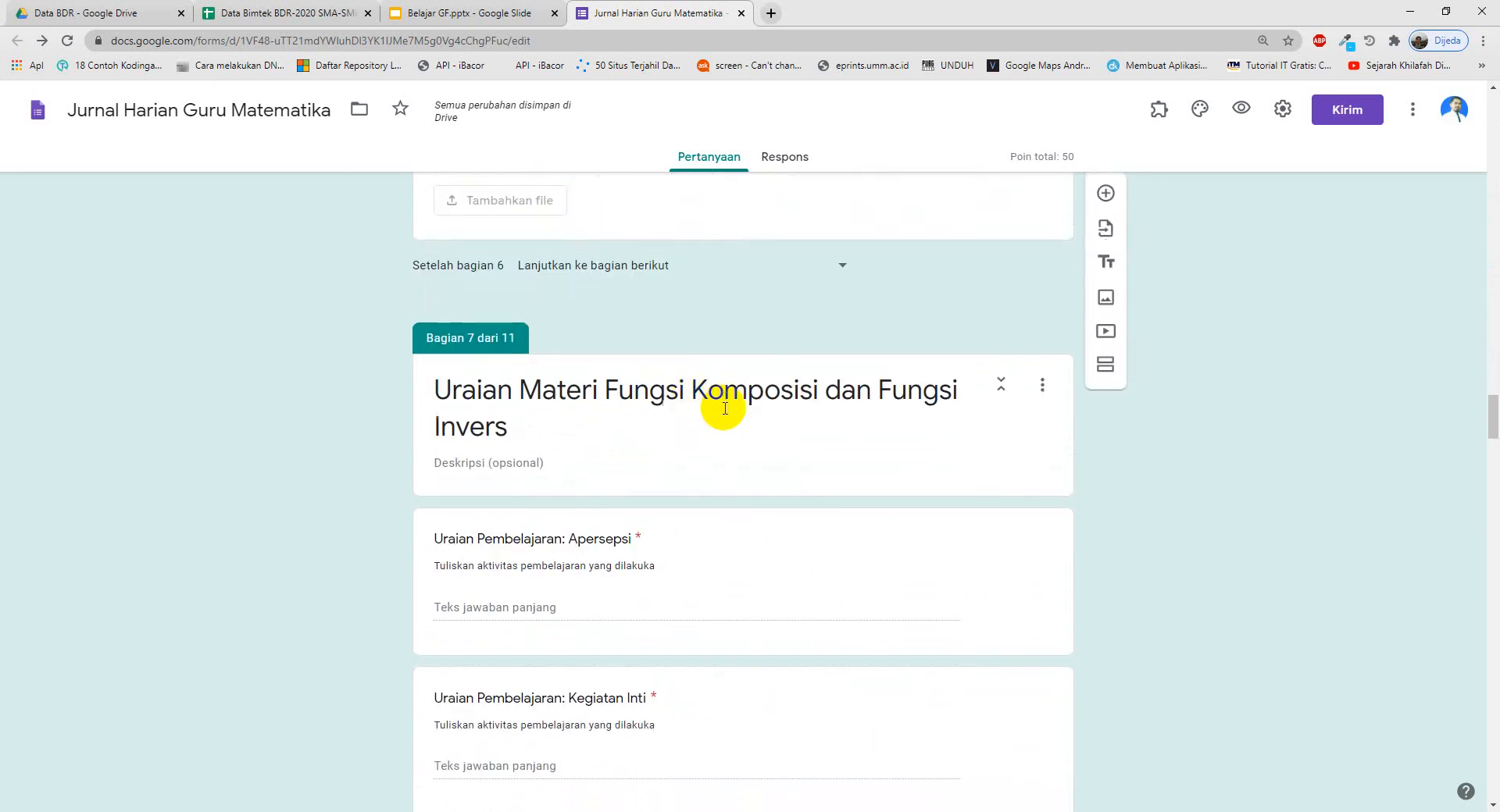
scroll(709, 474, down, 6)
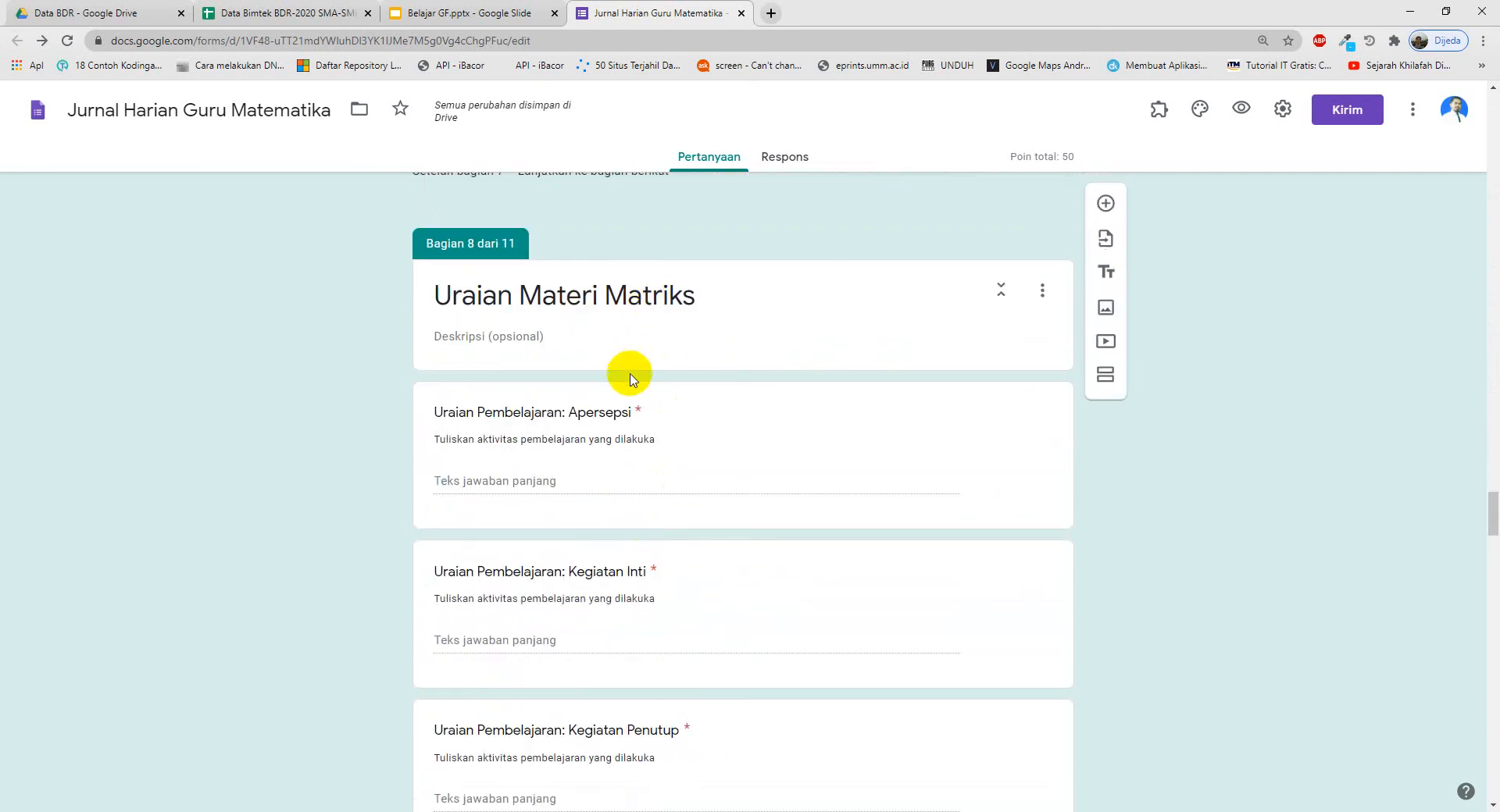
- Compare the Uraian Materi section order, from Matriks back up to Materi, with the option order in the Materi drop-down question
scroll(632, 382, up, 2)
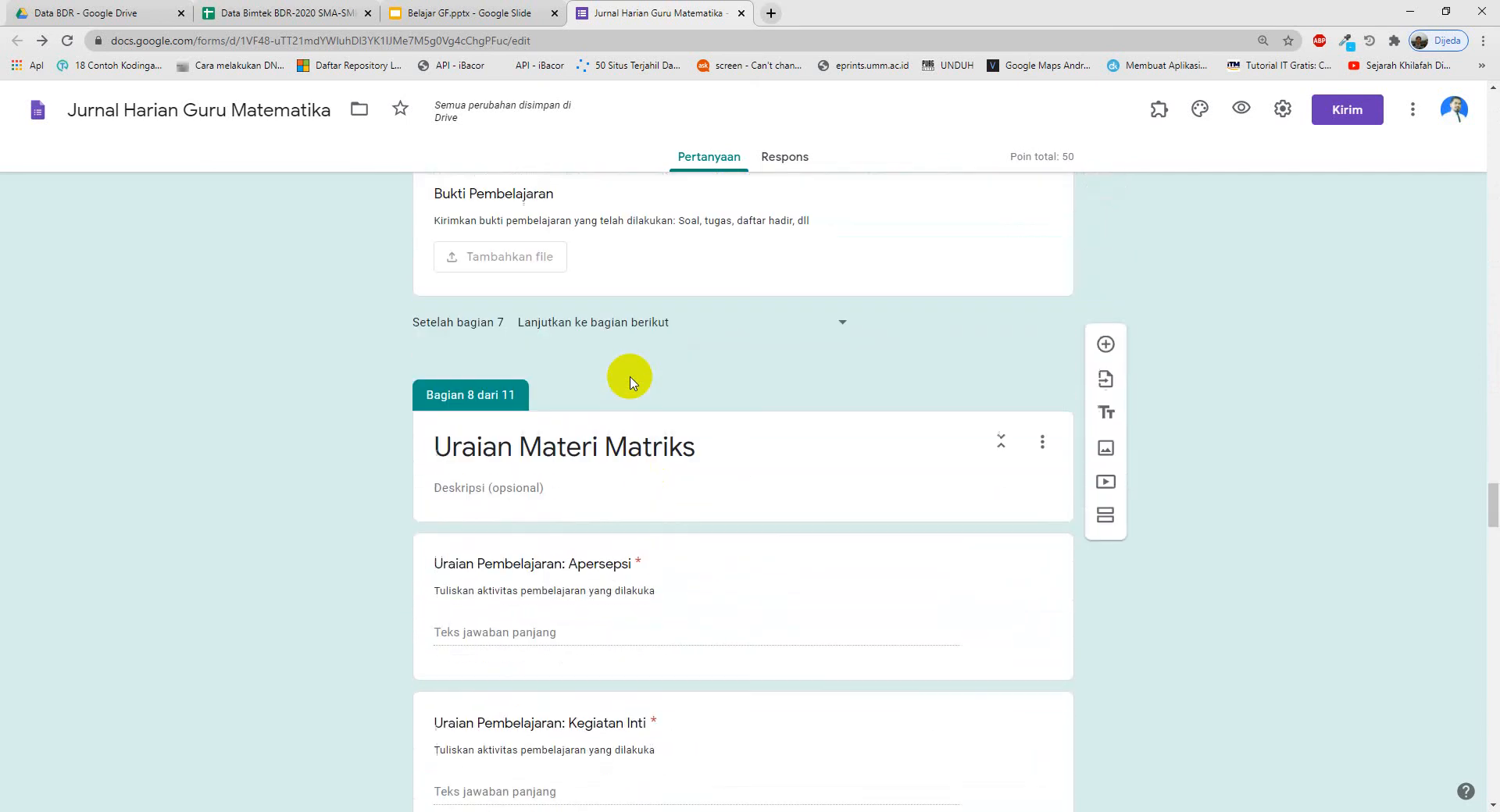
scroll(626, 437, up, 3)
scroll(627, 438, down, 2)
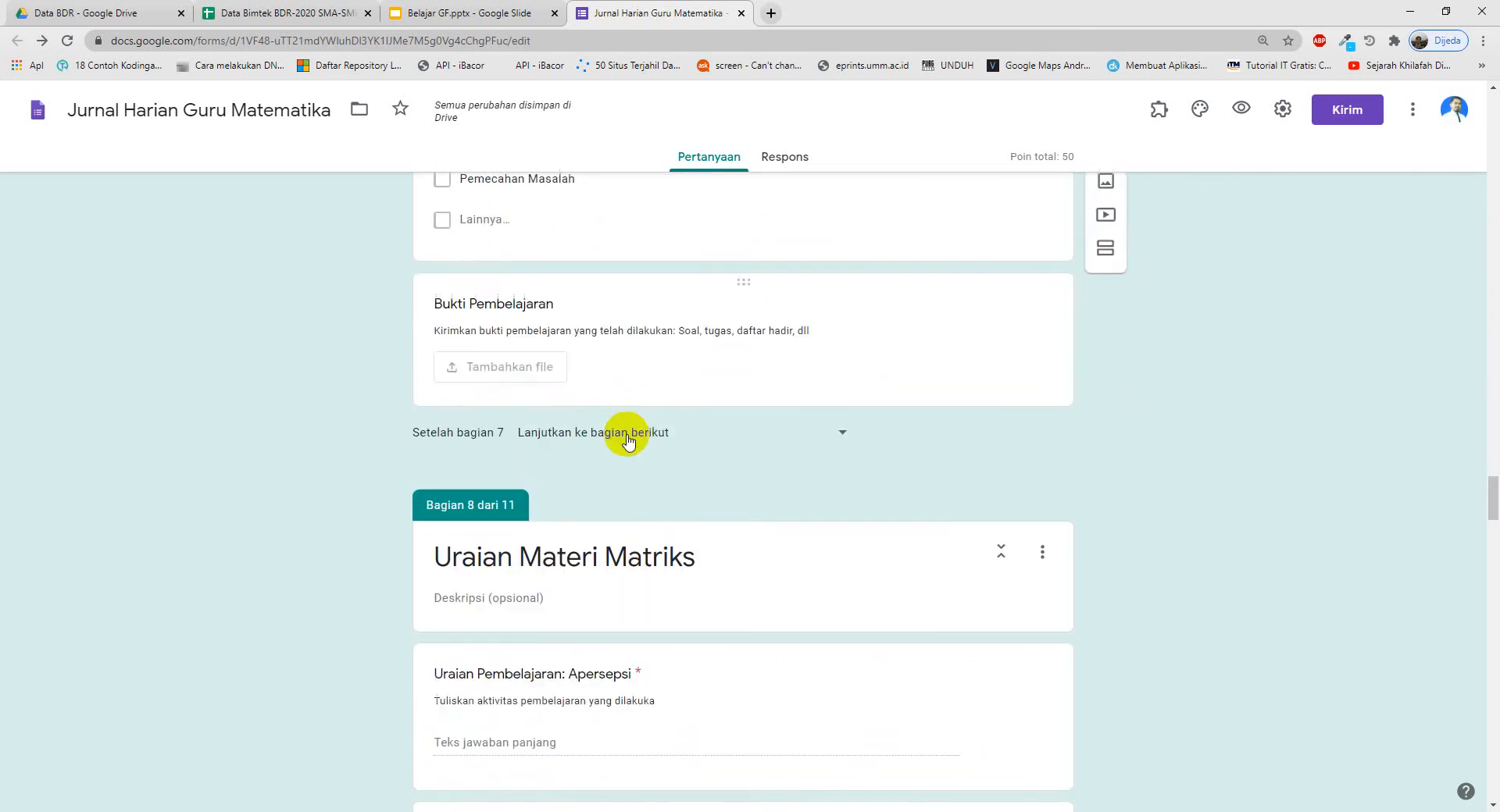
scroll(626, 437, up, 4)
scroll(631, 436, down, 12)
scroll(633, 435, up, 14)
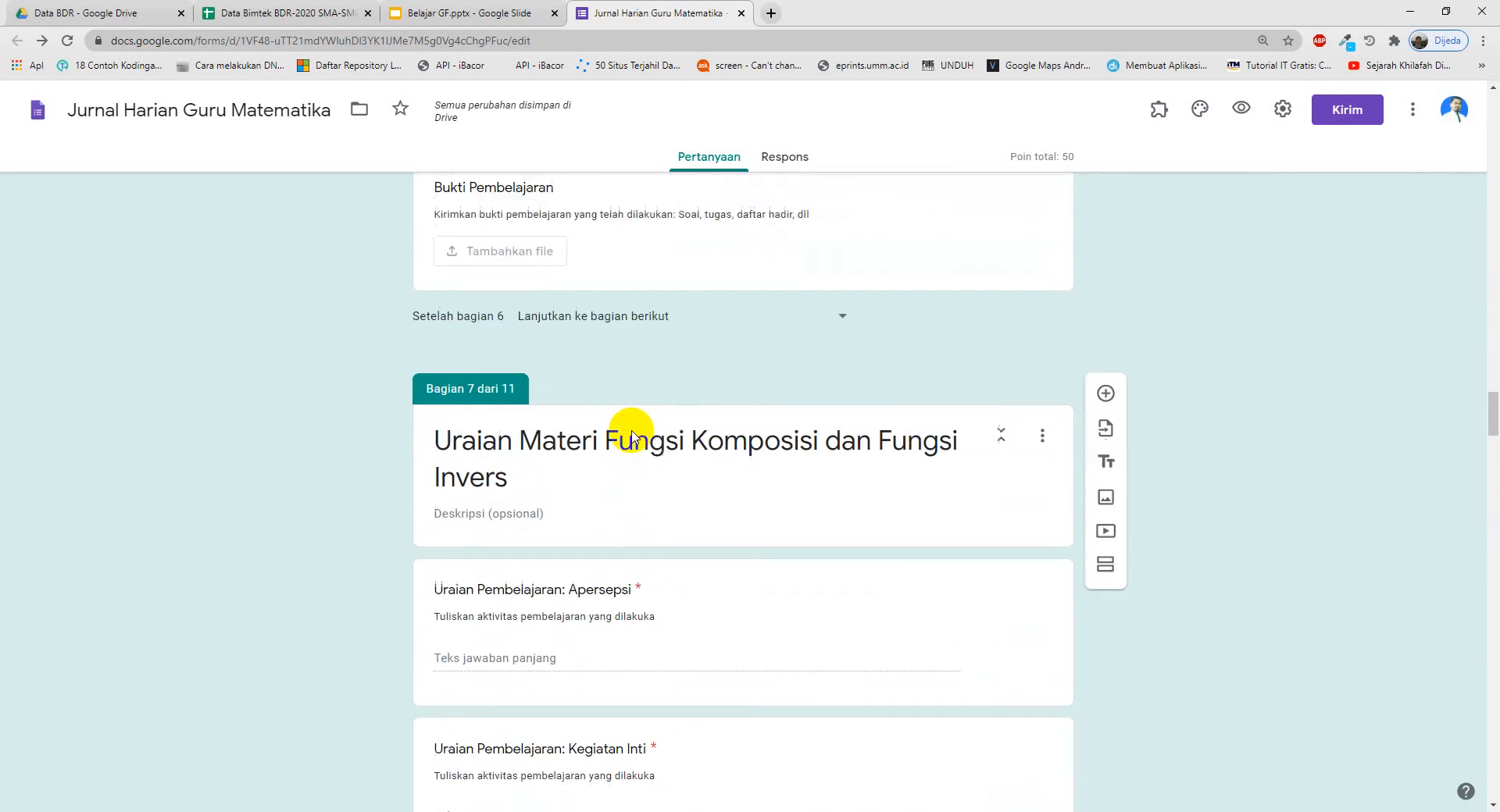
scroll(611, 435, up, 11)
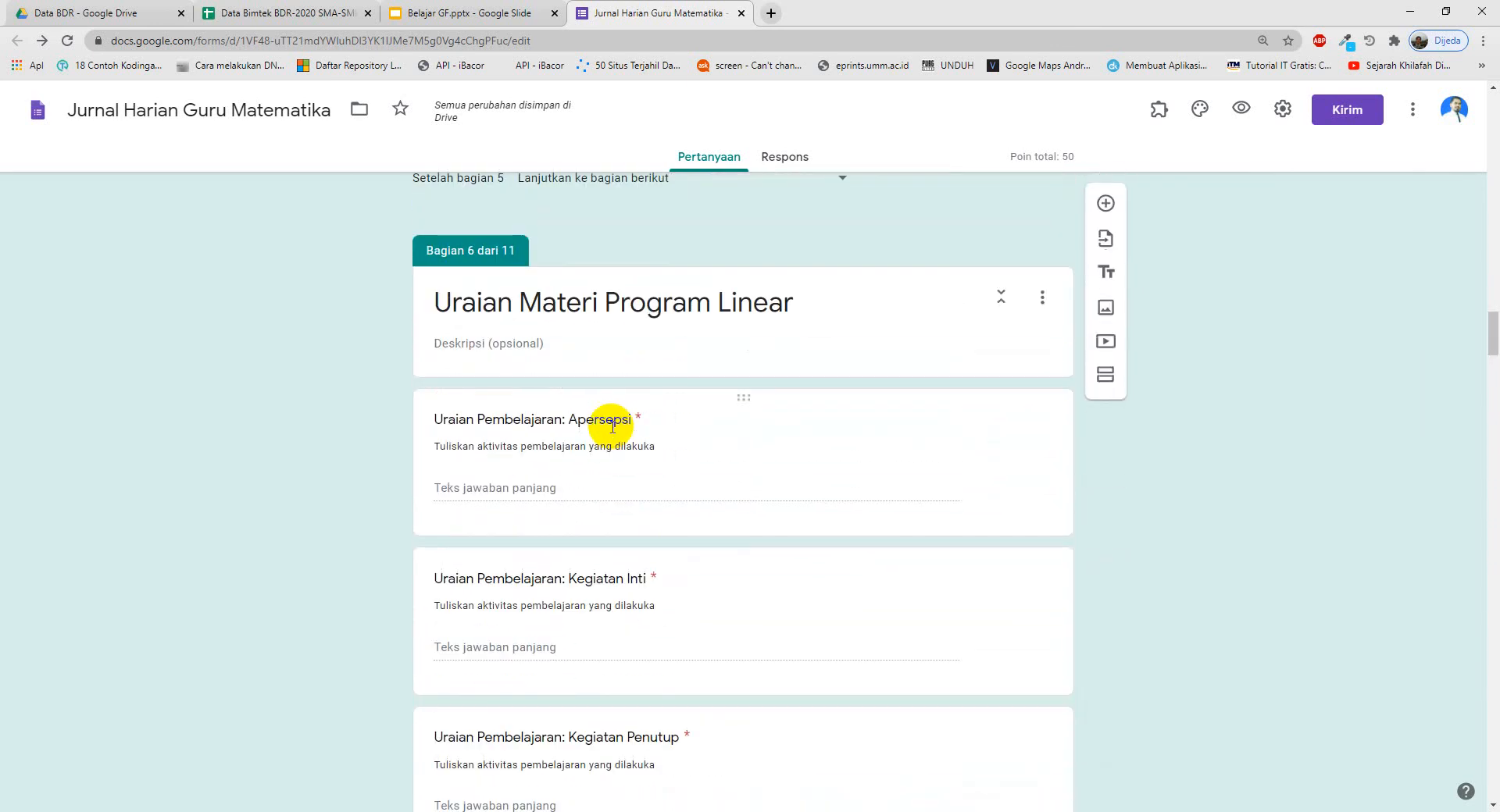
scroll(617, 437, up, 4)
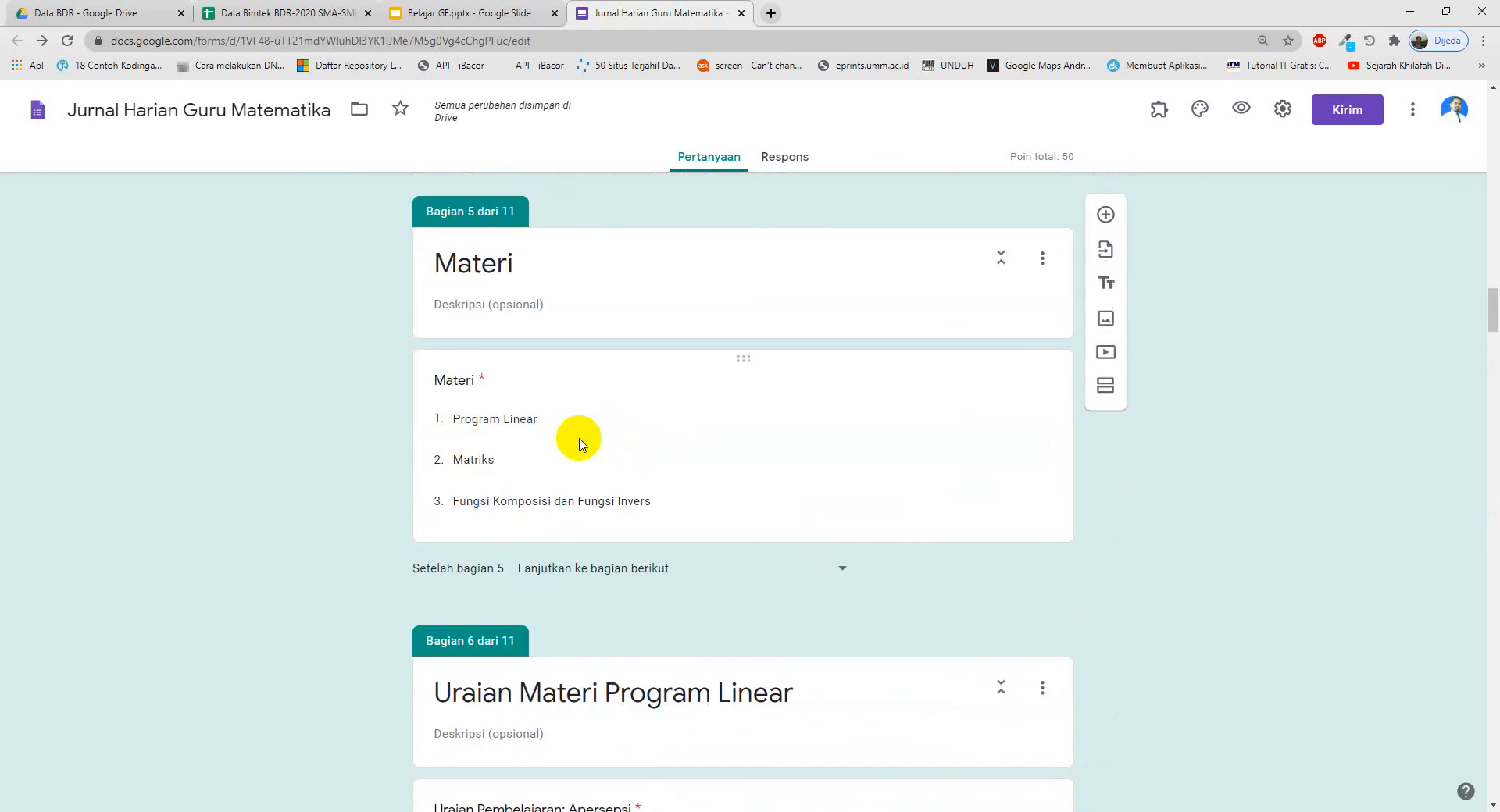
click(520, 425)
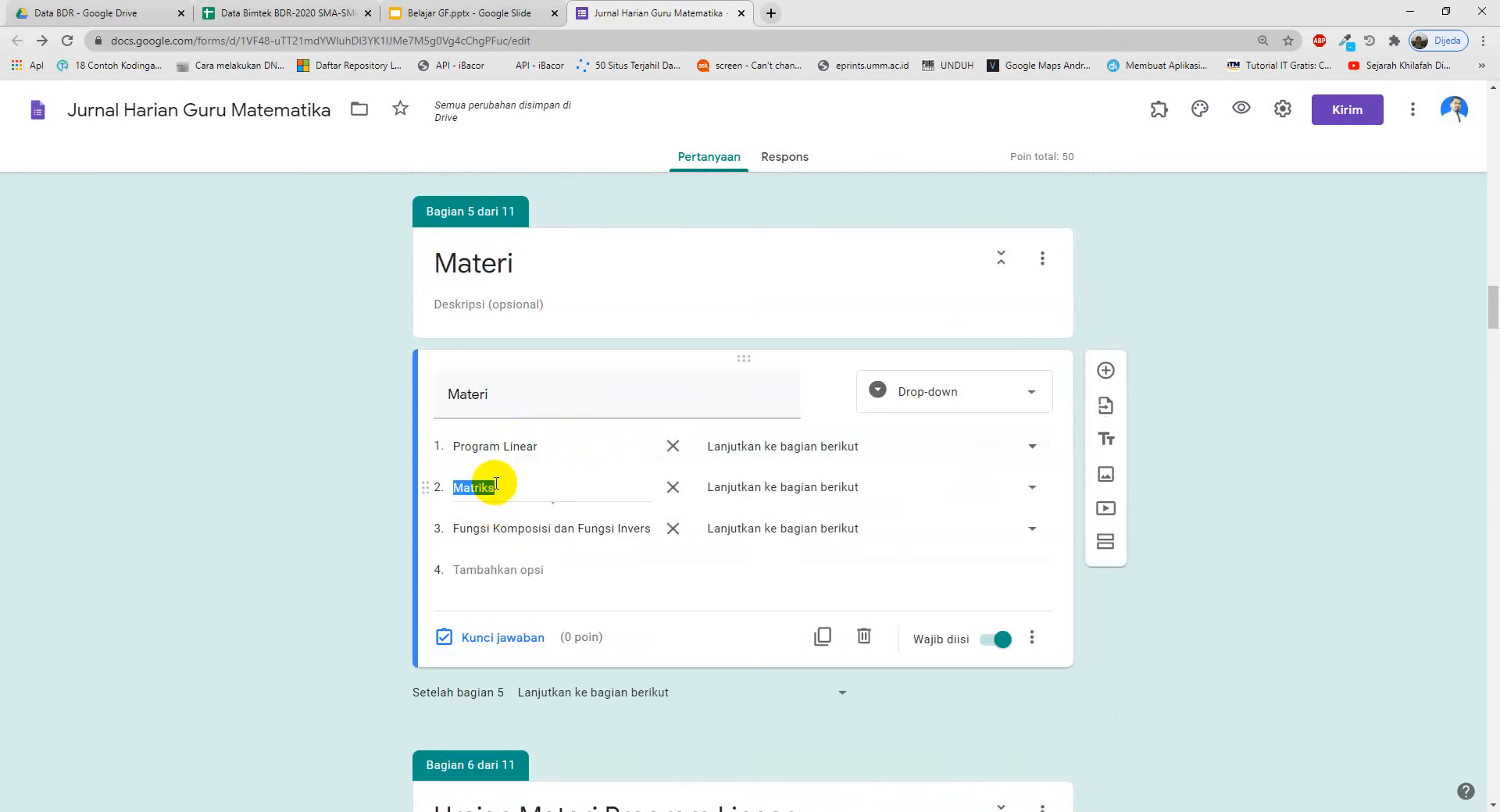
- Check the positions of the Uraian Materi sections for Program Linear, Fungsi Komposisi dan Fungsi Invers, and Matriks
scroll(585, 562, down, 20)
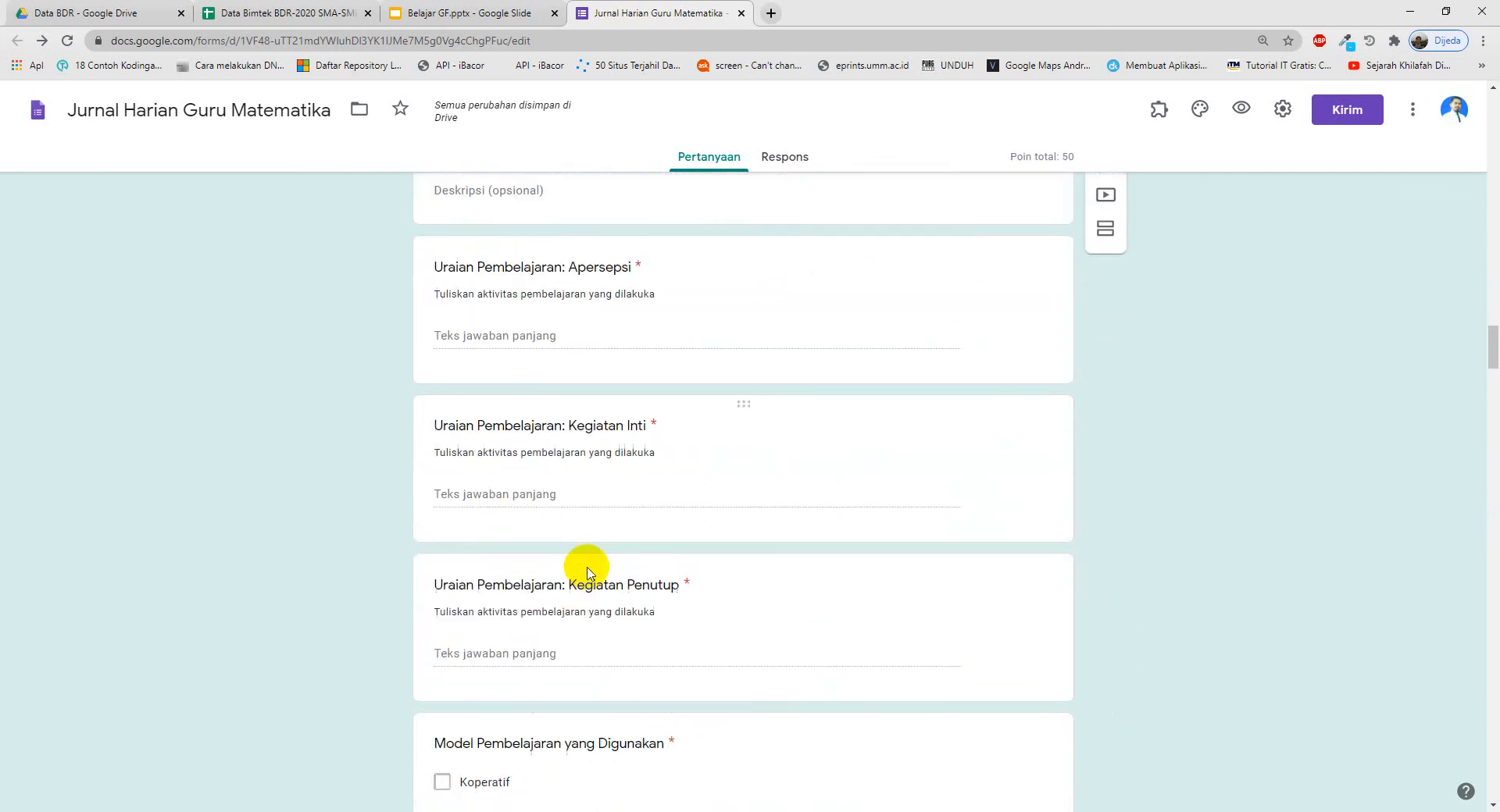
scroll(606, 582, up, 7)
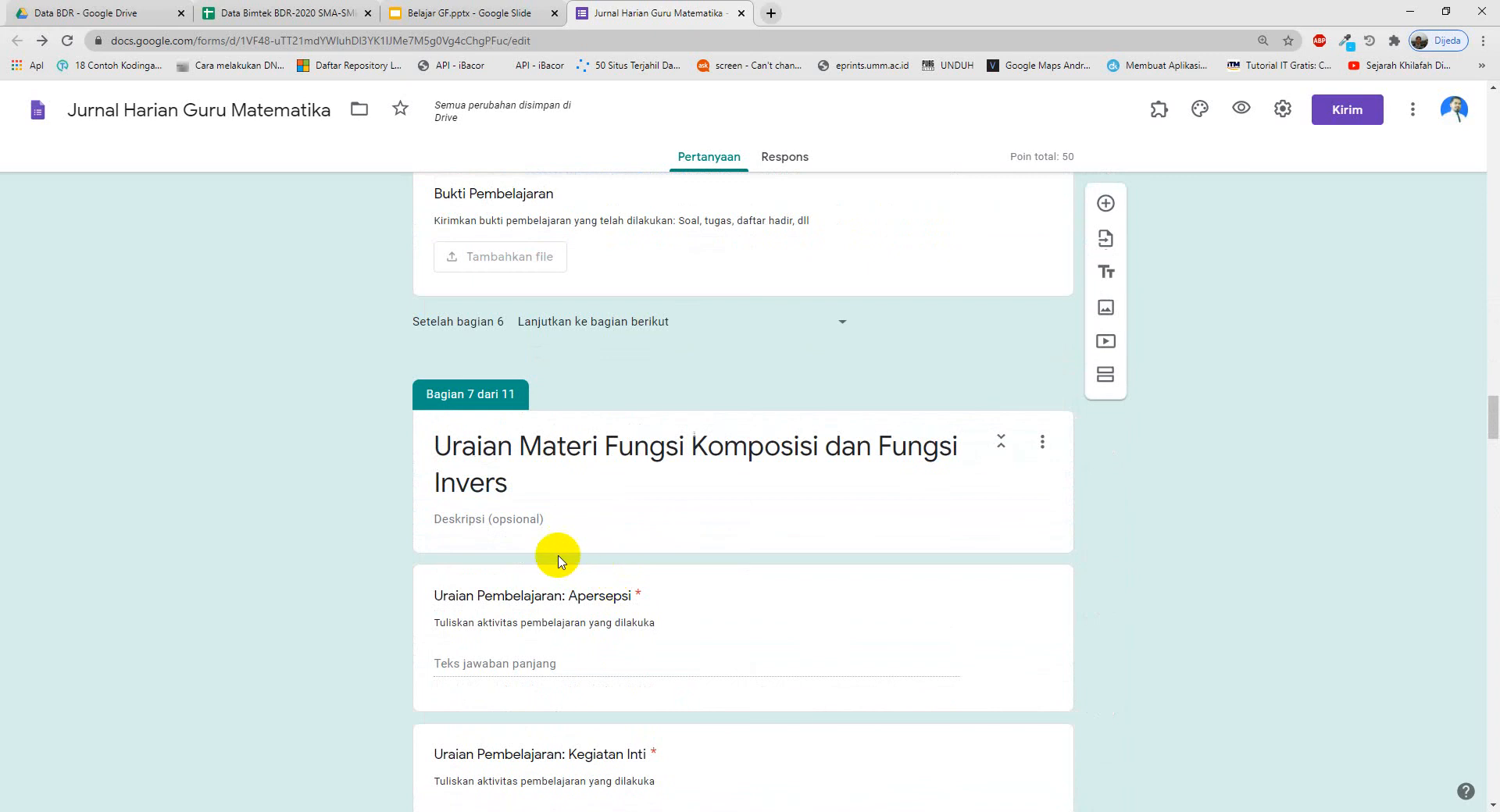
scroll(602, 513, down, 5)
scroll(606, 514, up, 10)
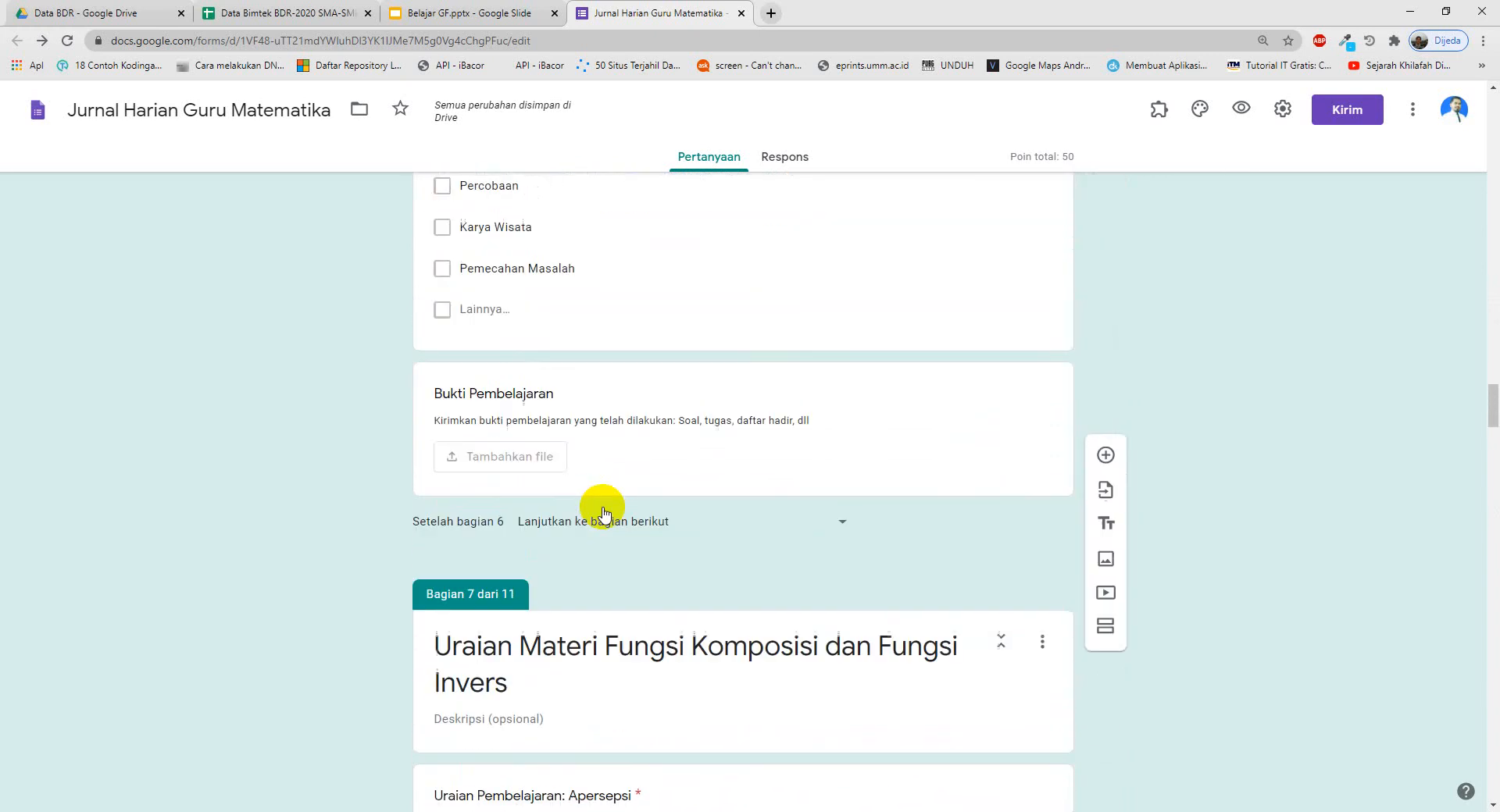
scroll(605, 508, up, 7)
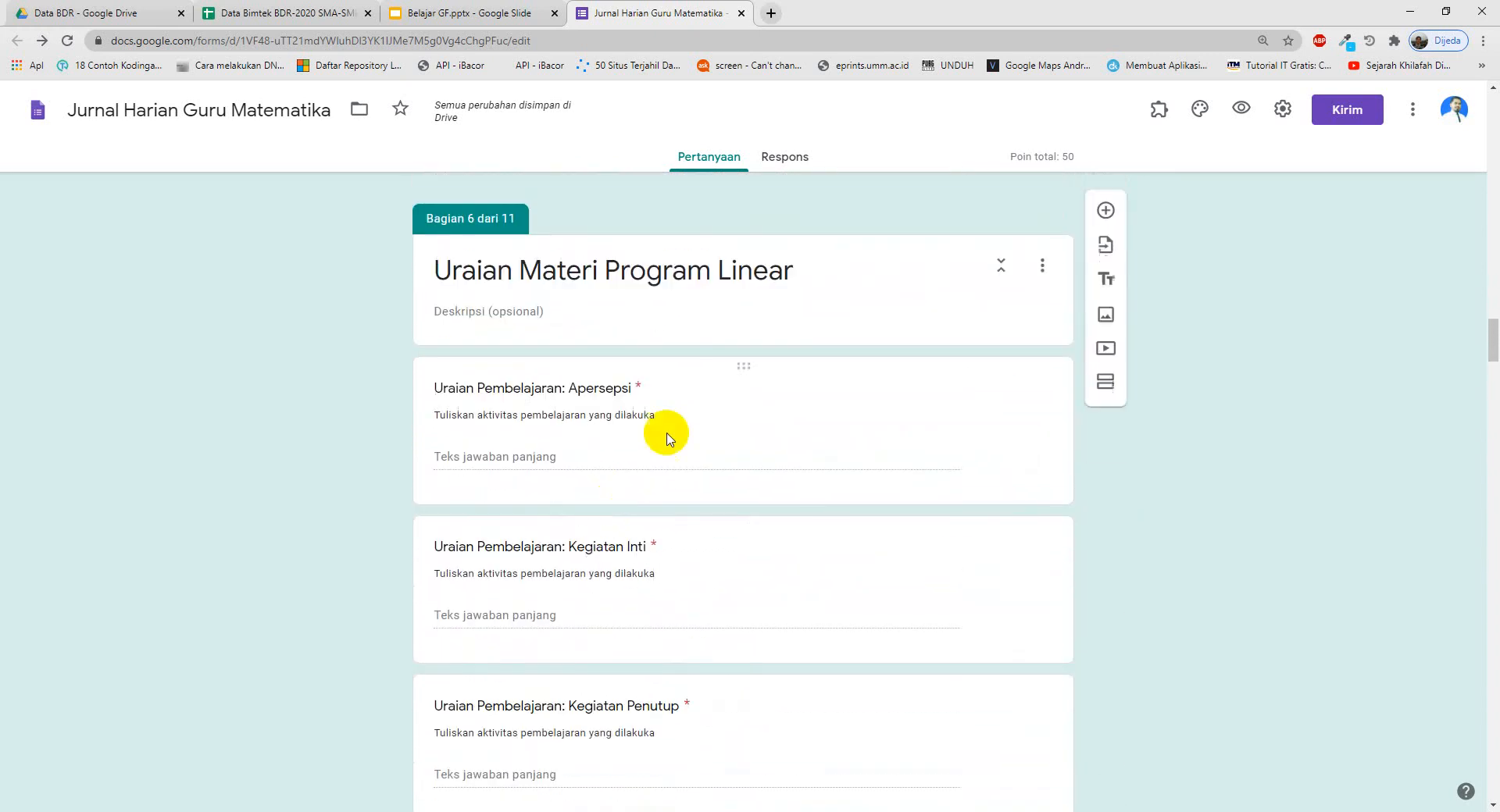
click(727, 311)
scroll(703, 438, down, 15)
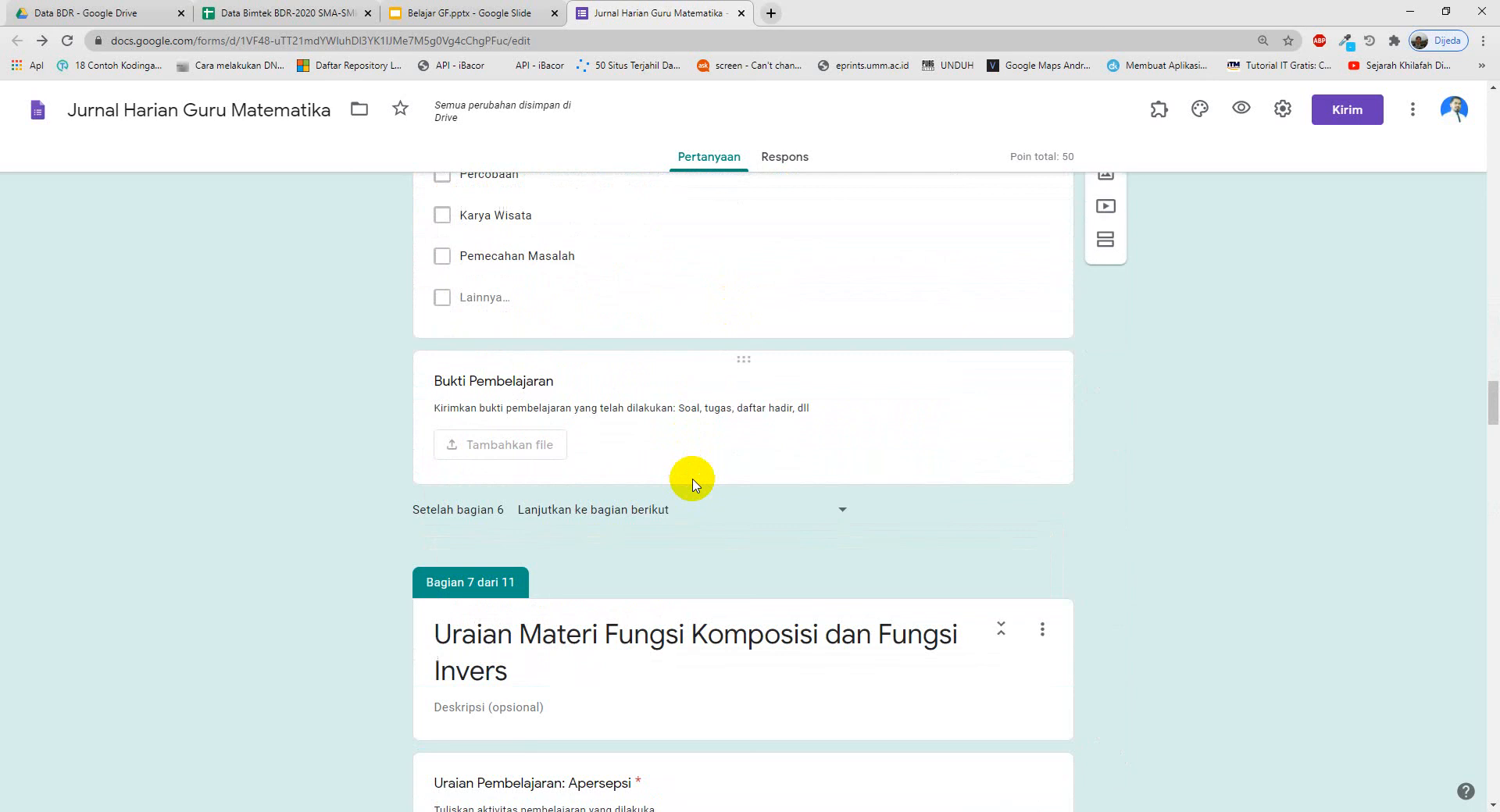
scroll(720, 372, down, 20)
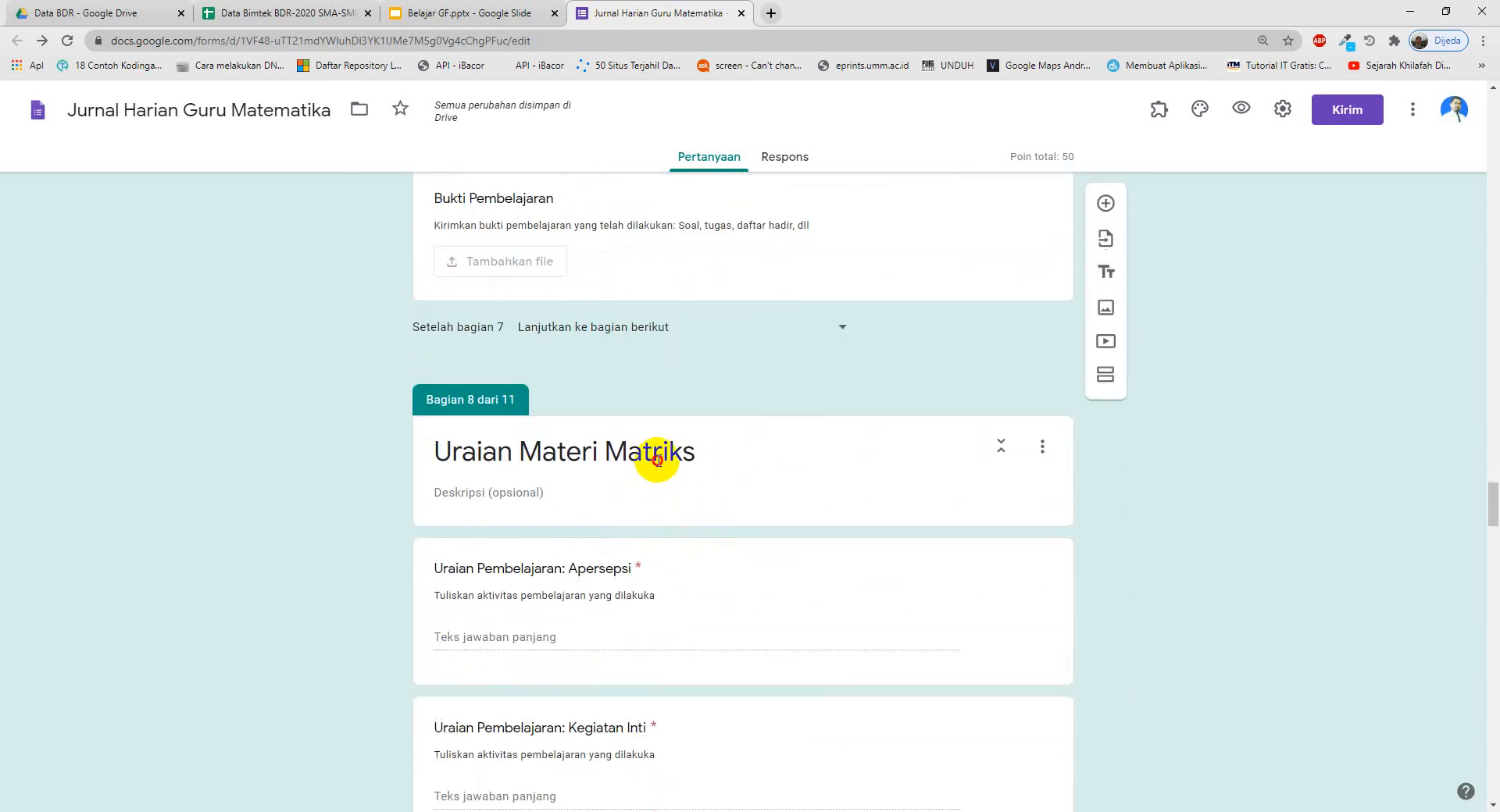
click(656, 459)
scroll(663, 406, up, 20)
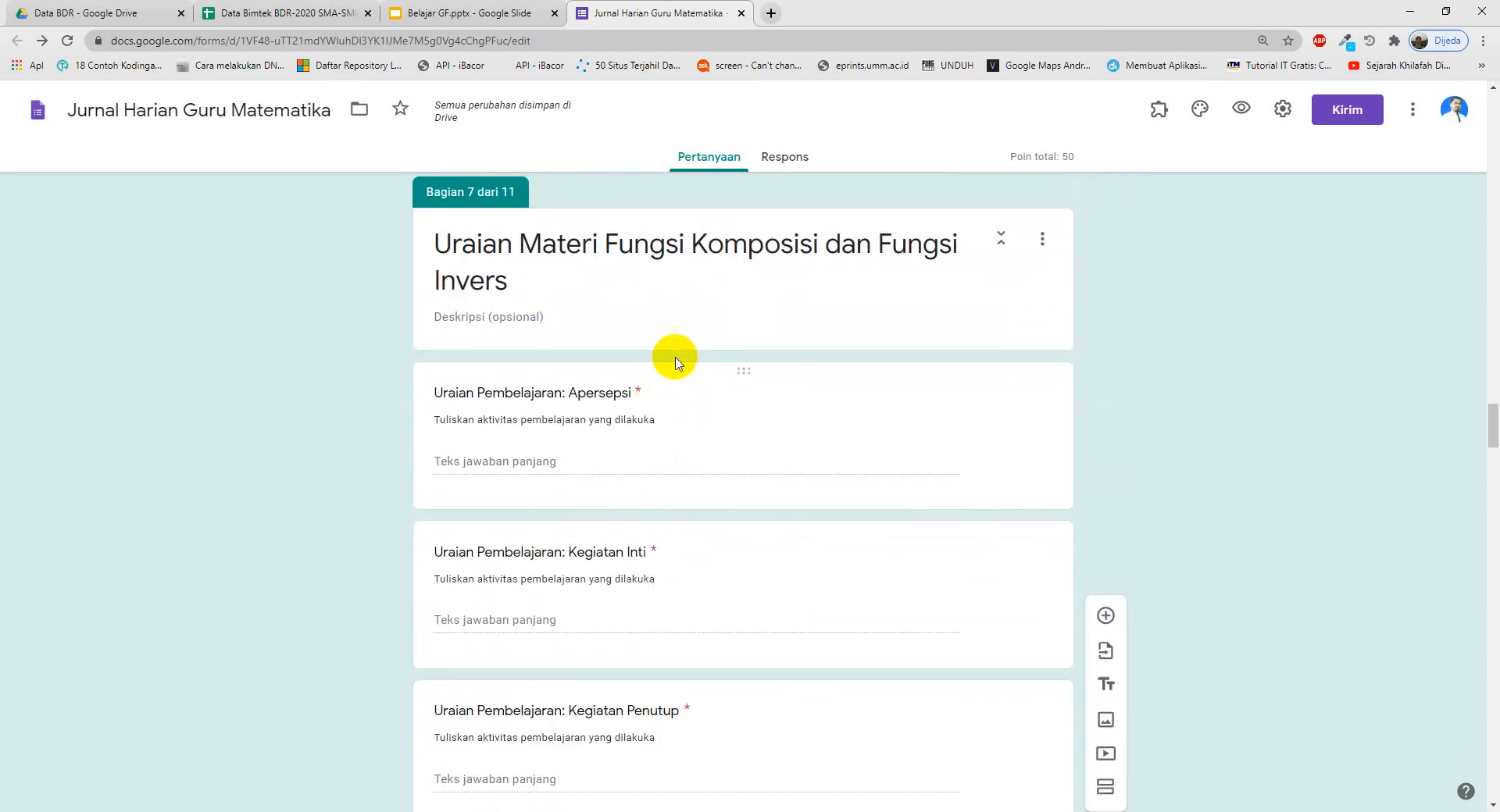
click(710, 254)
- Open section reordering from Uraian Materi Matriks, move Uraian Materi Fungsi Komposisi dan Fungsi Invers above Uraian Materi Program Linear, and save the order
scroll(813, 509, down, 12)
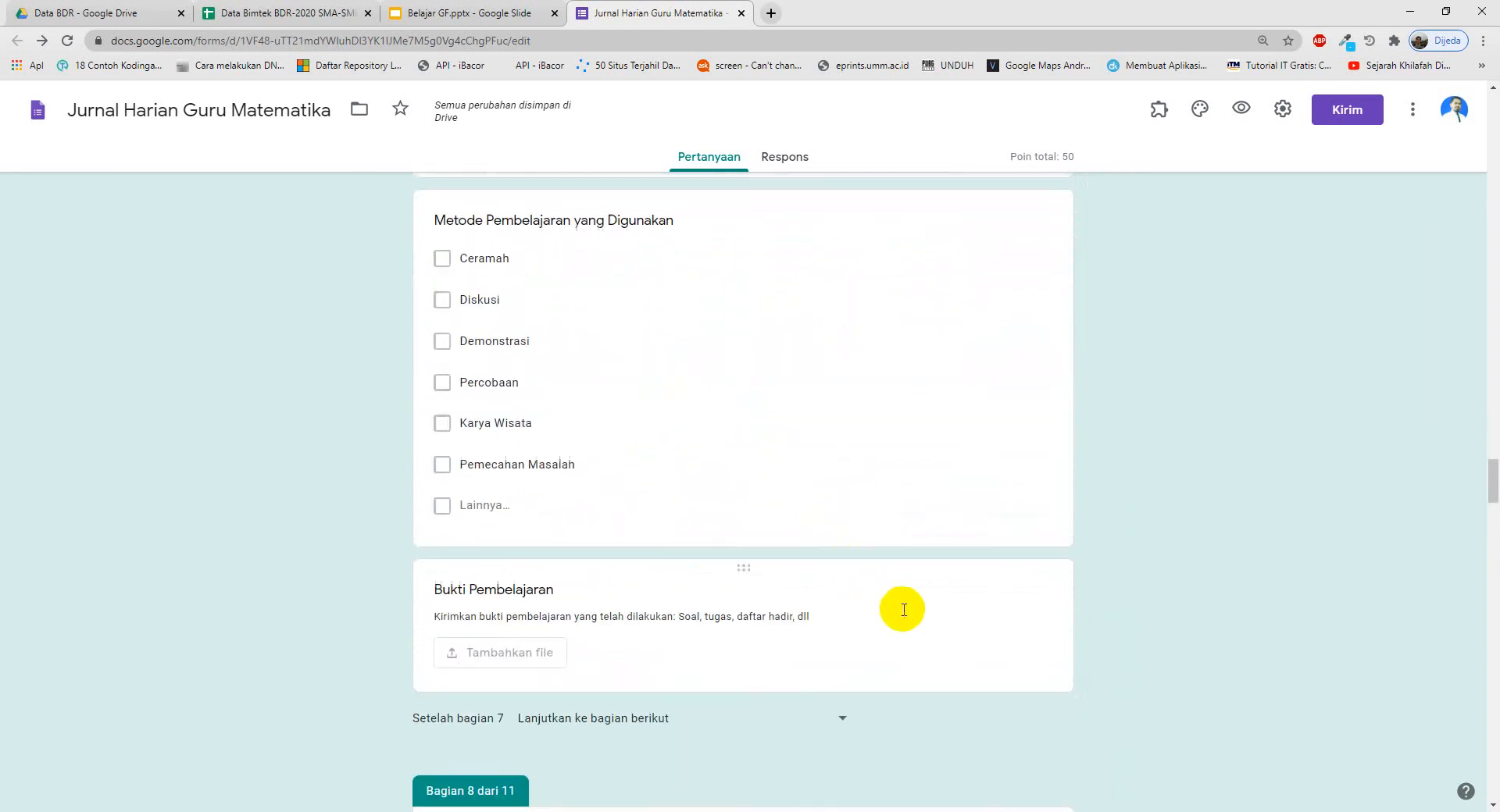
scroll(904, 610, down, 5)
click(1042, 446)
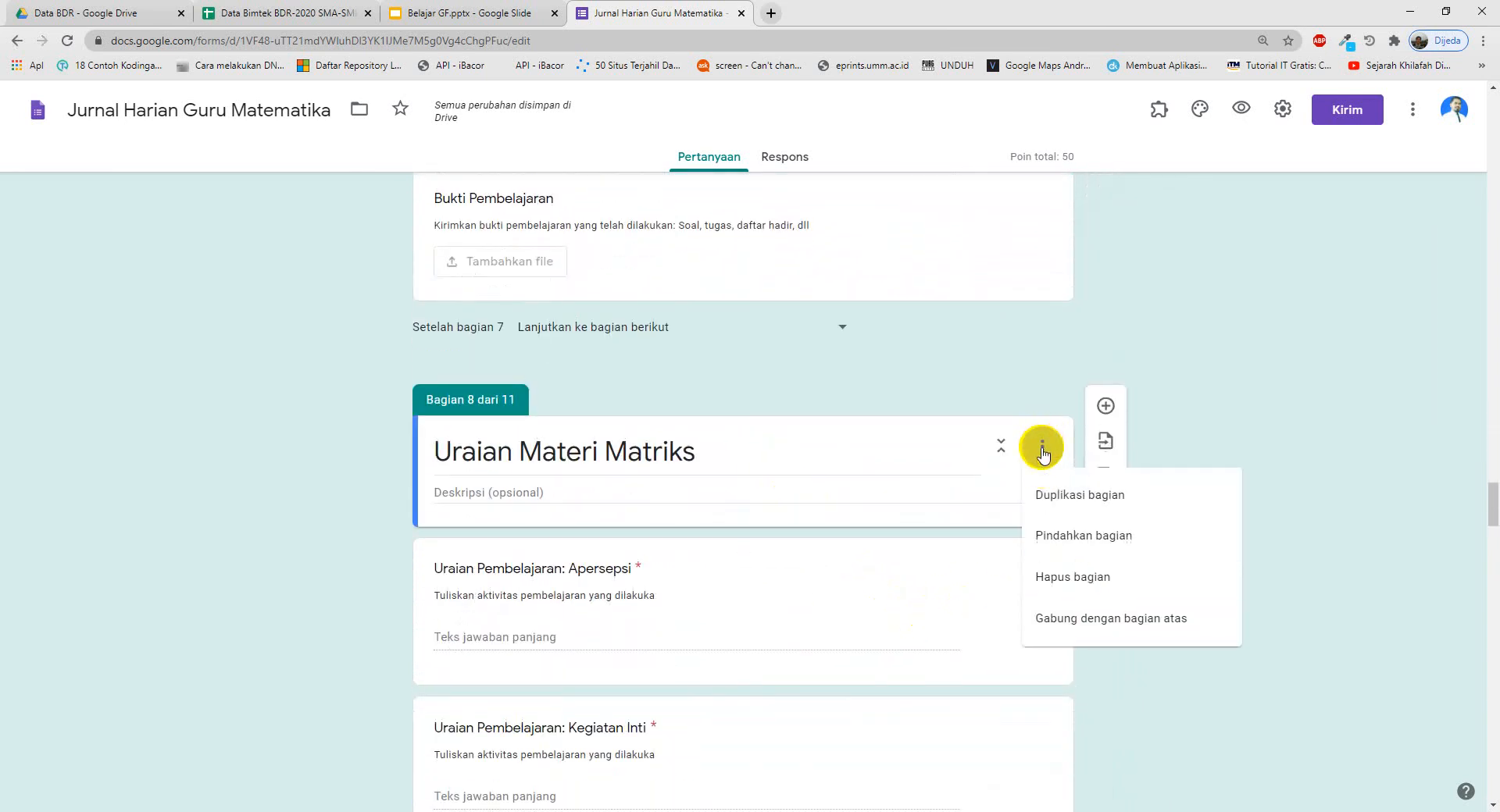
click(1078, 537)
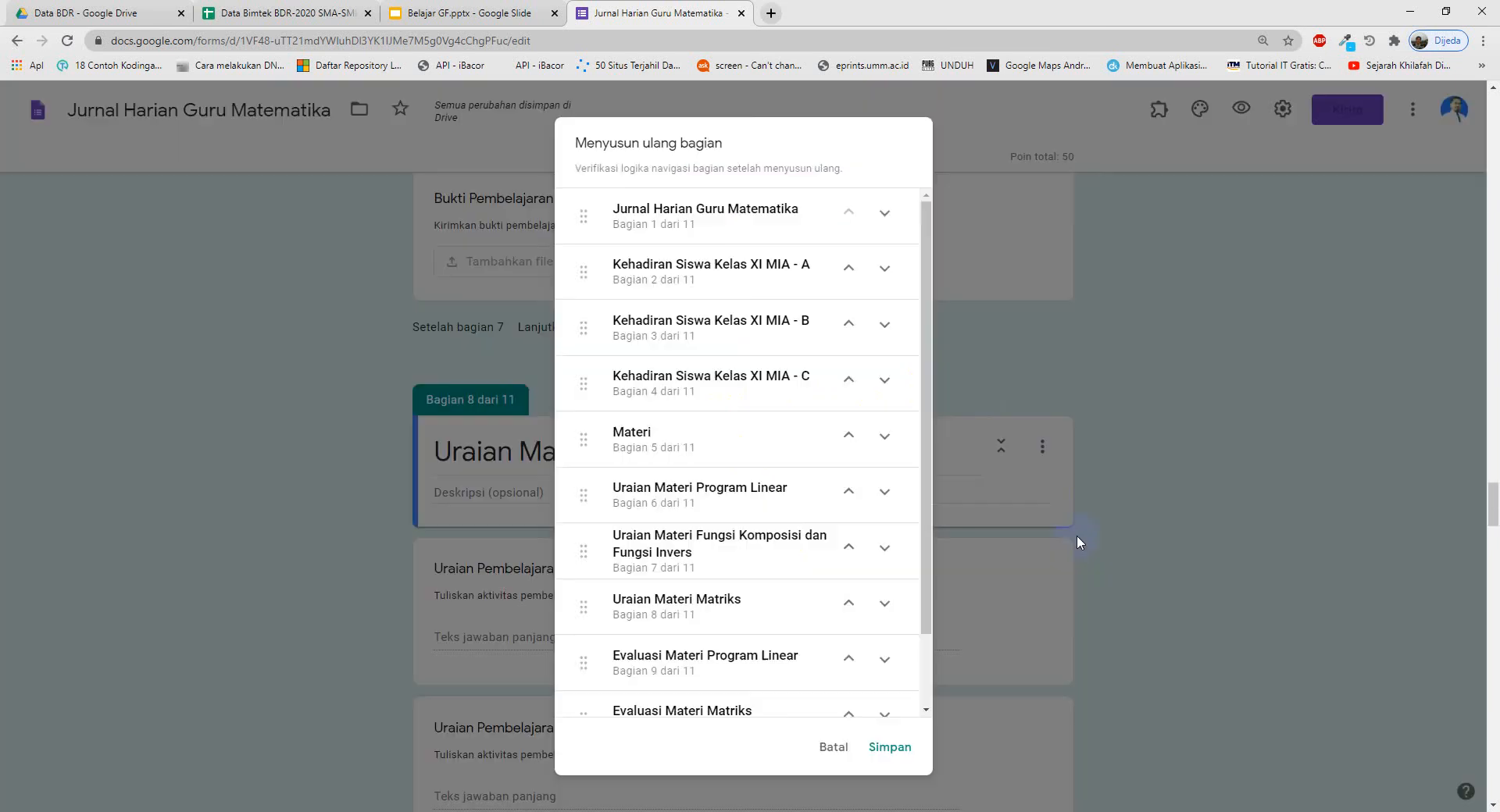
click(848, 546)
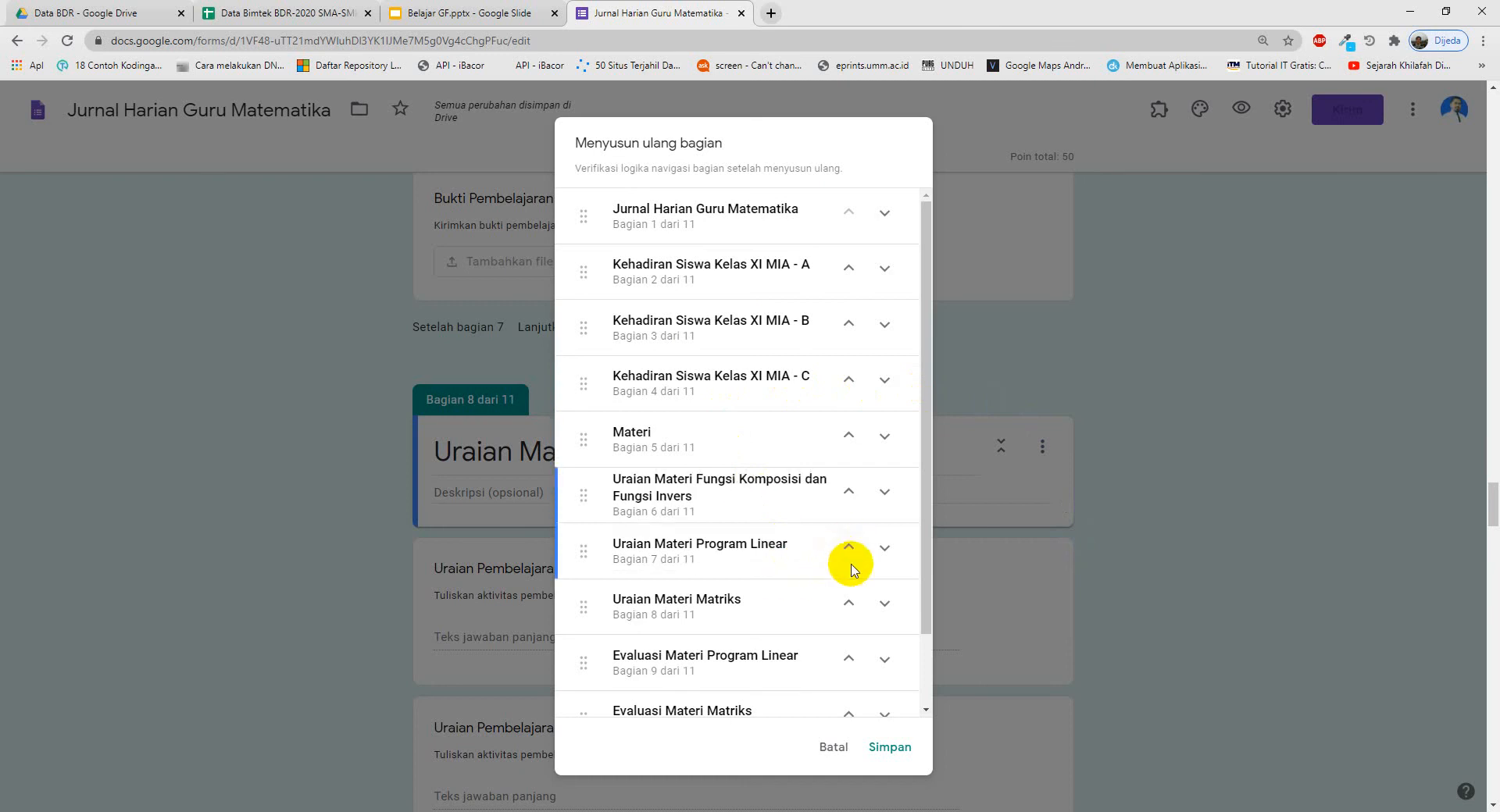
click(890, 747)
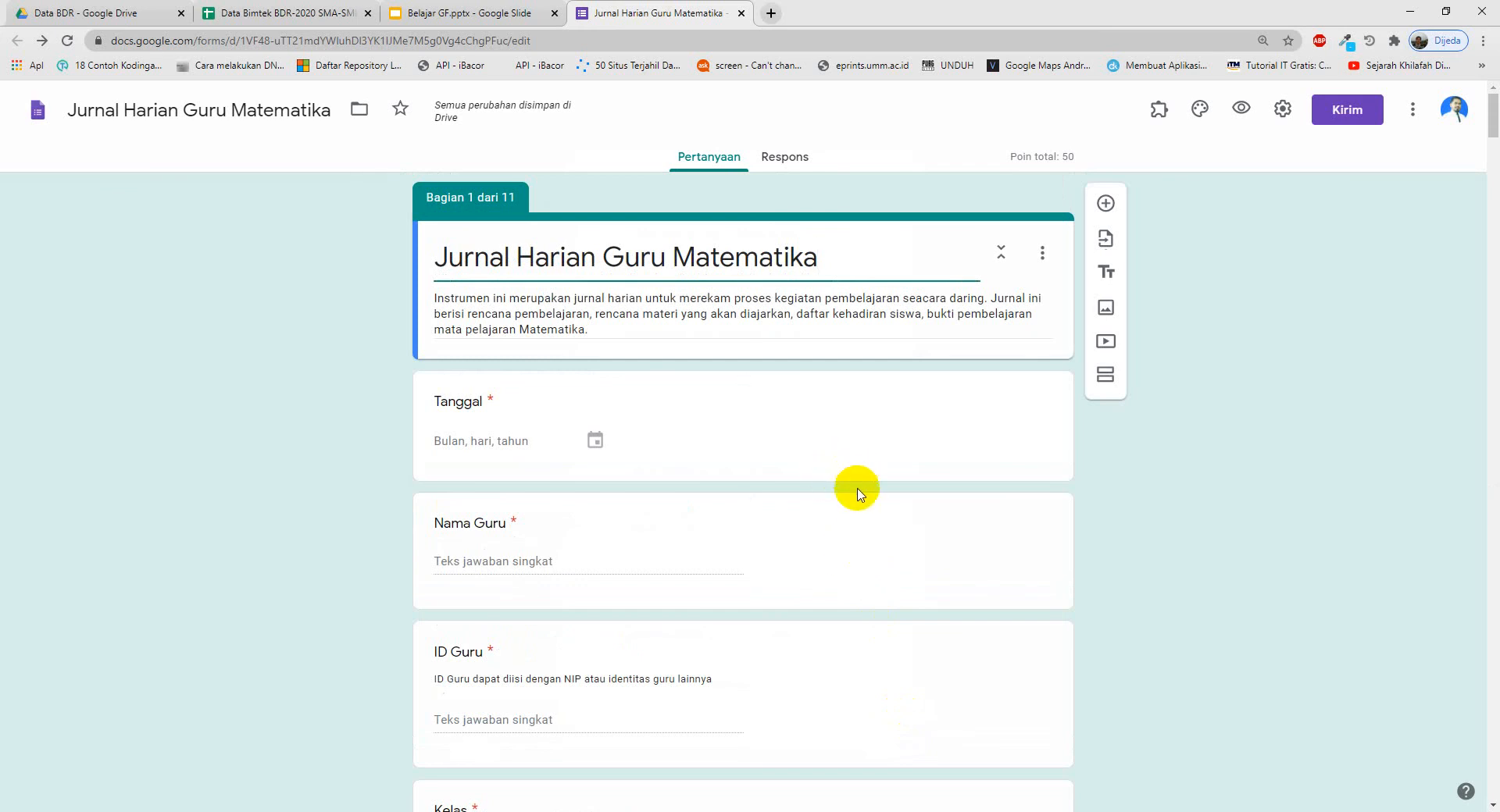
- Open section reordering from Kehadiran Siswa Kelas XI MIA - A and try moving Uraian Materi Fungsi Komposisi dan Fungsi Invers down
scroll(859, 508, down, 8)
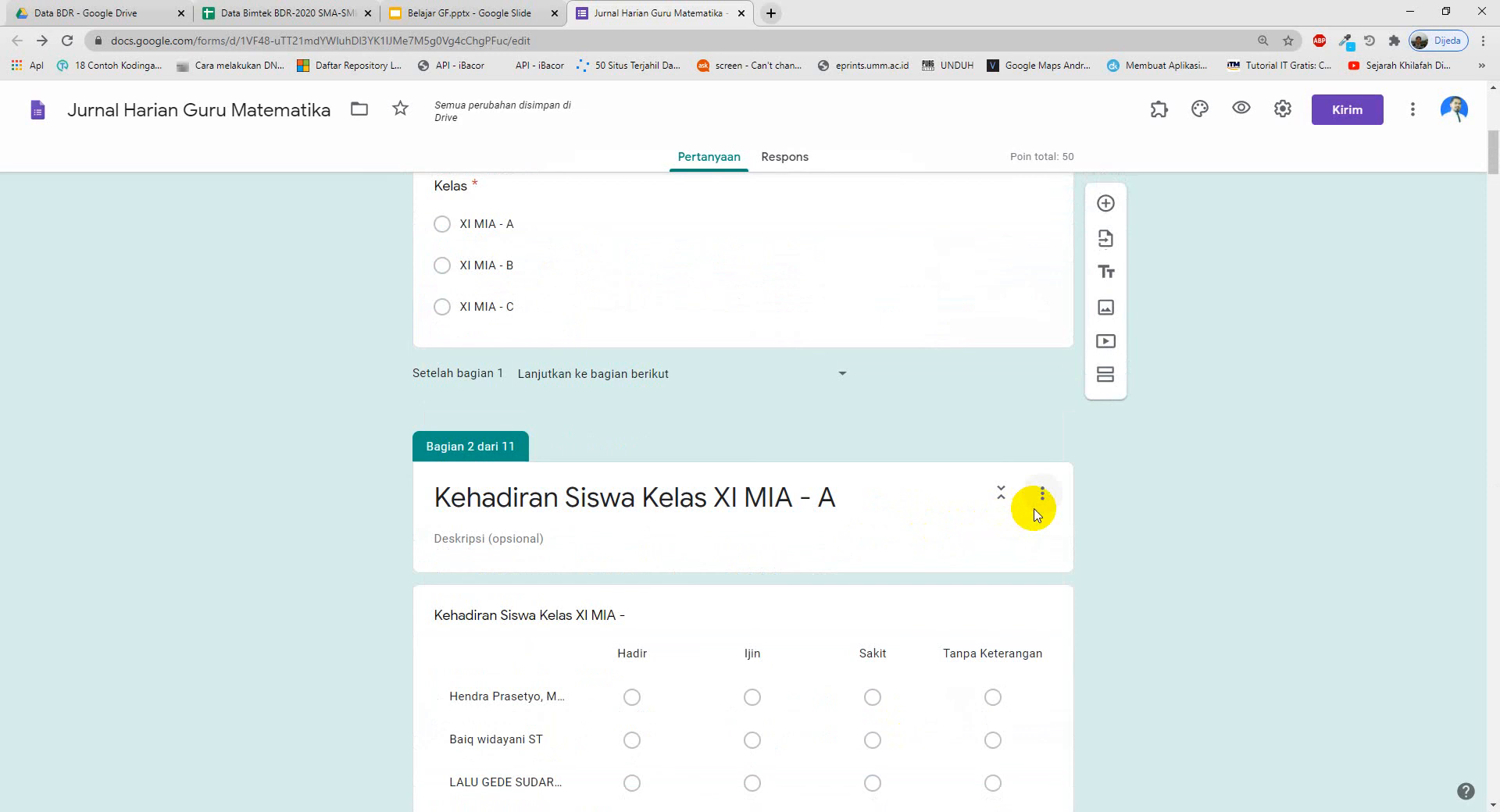
click(1038, 504)
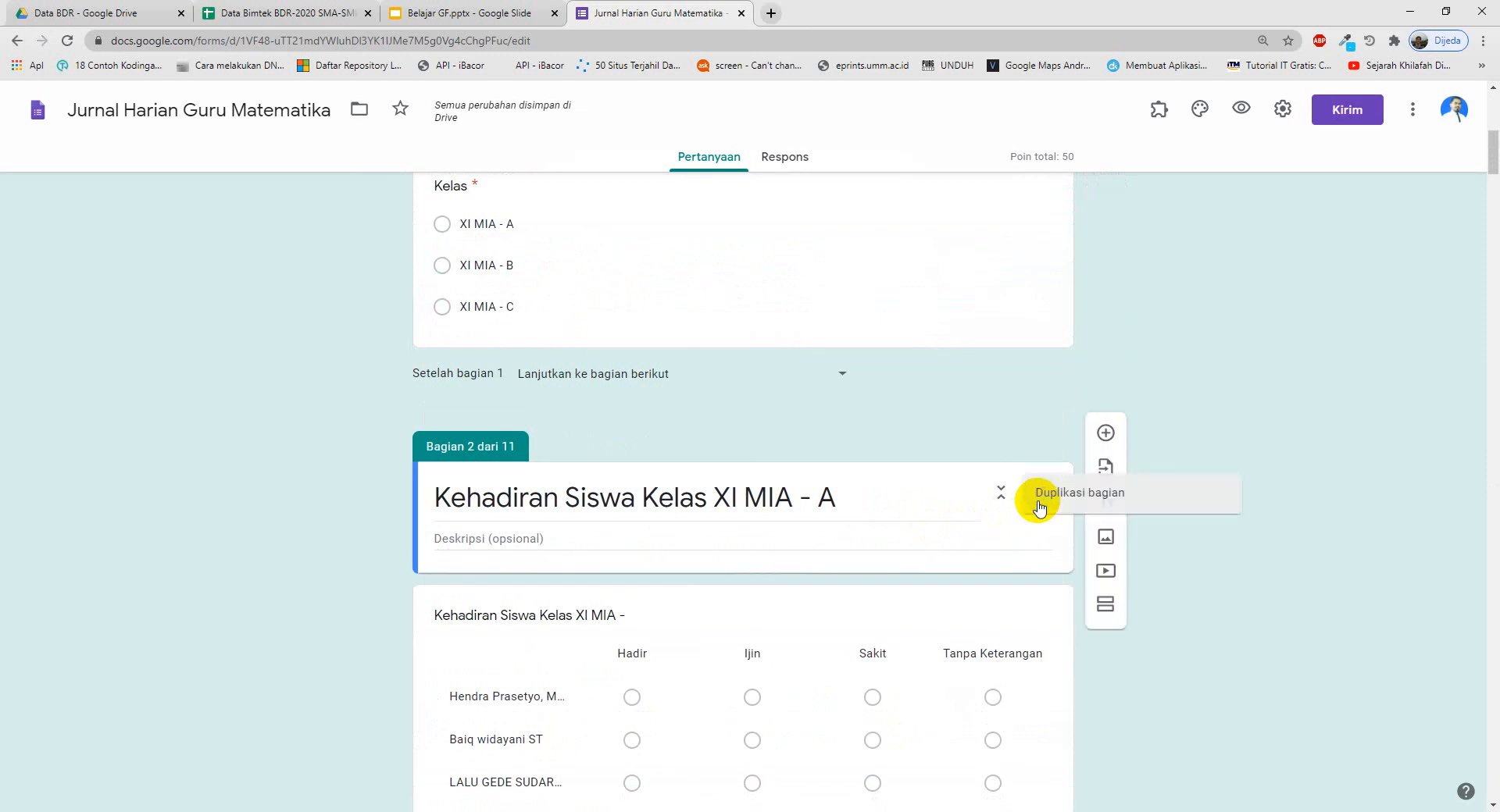
click(1067, 584)
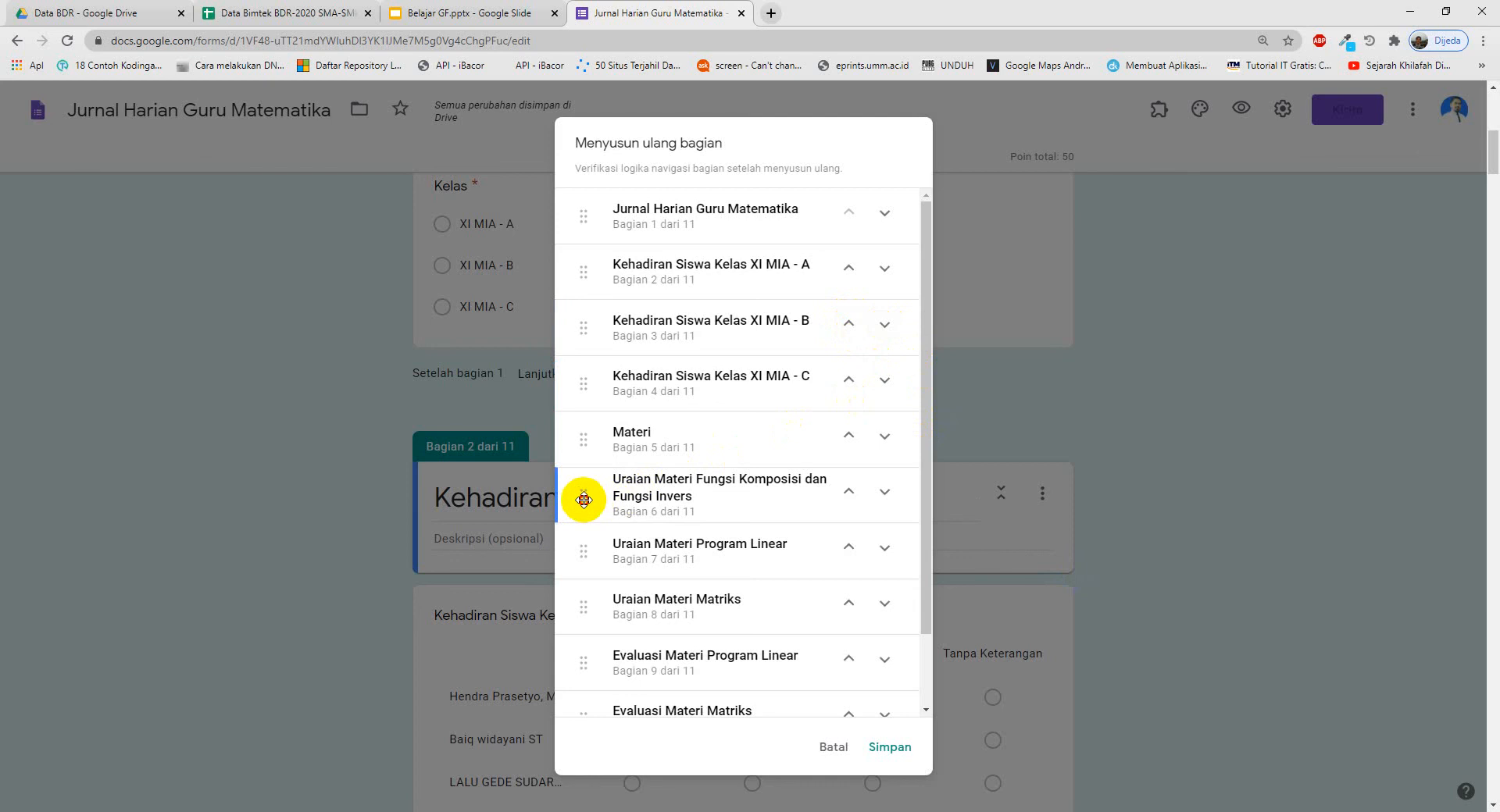
drag(589, 495, 564, 543)
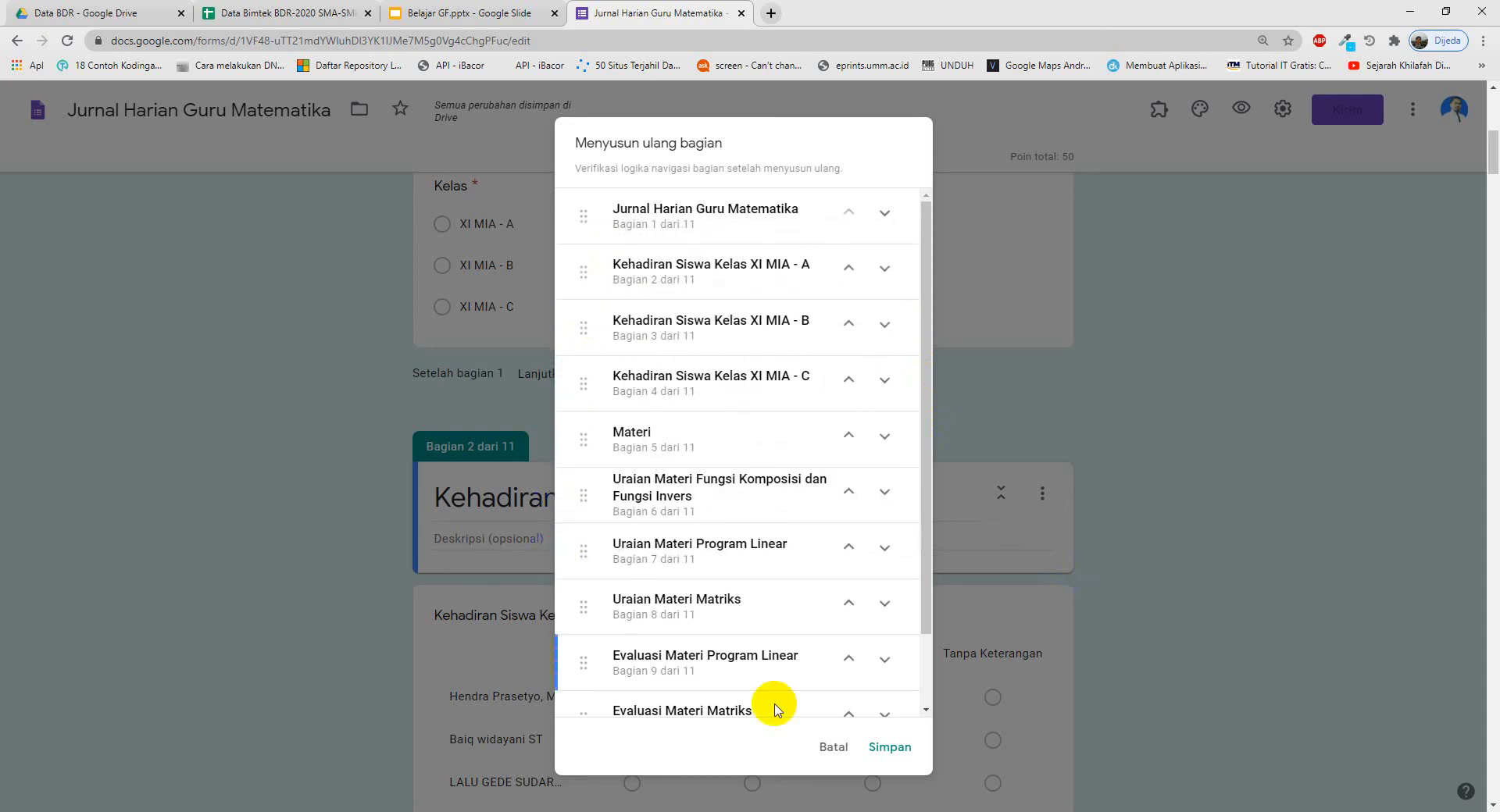
click(832, 746)
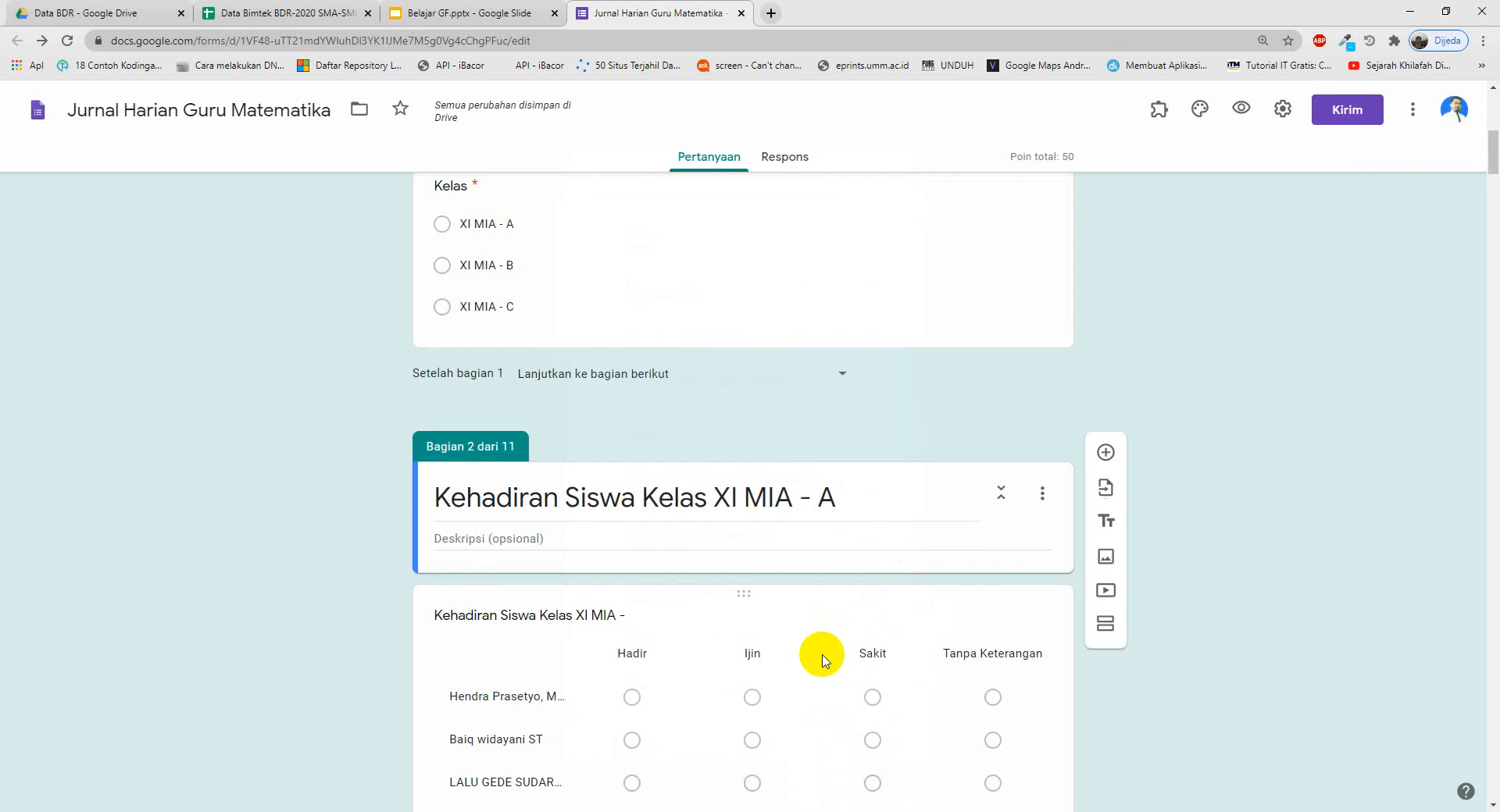
- Check the topic list in the Belajar GF presentation, return to the form, and review its sections down to Uraian Materi Matriks
click(477, 14)
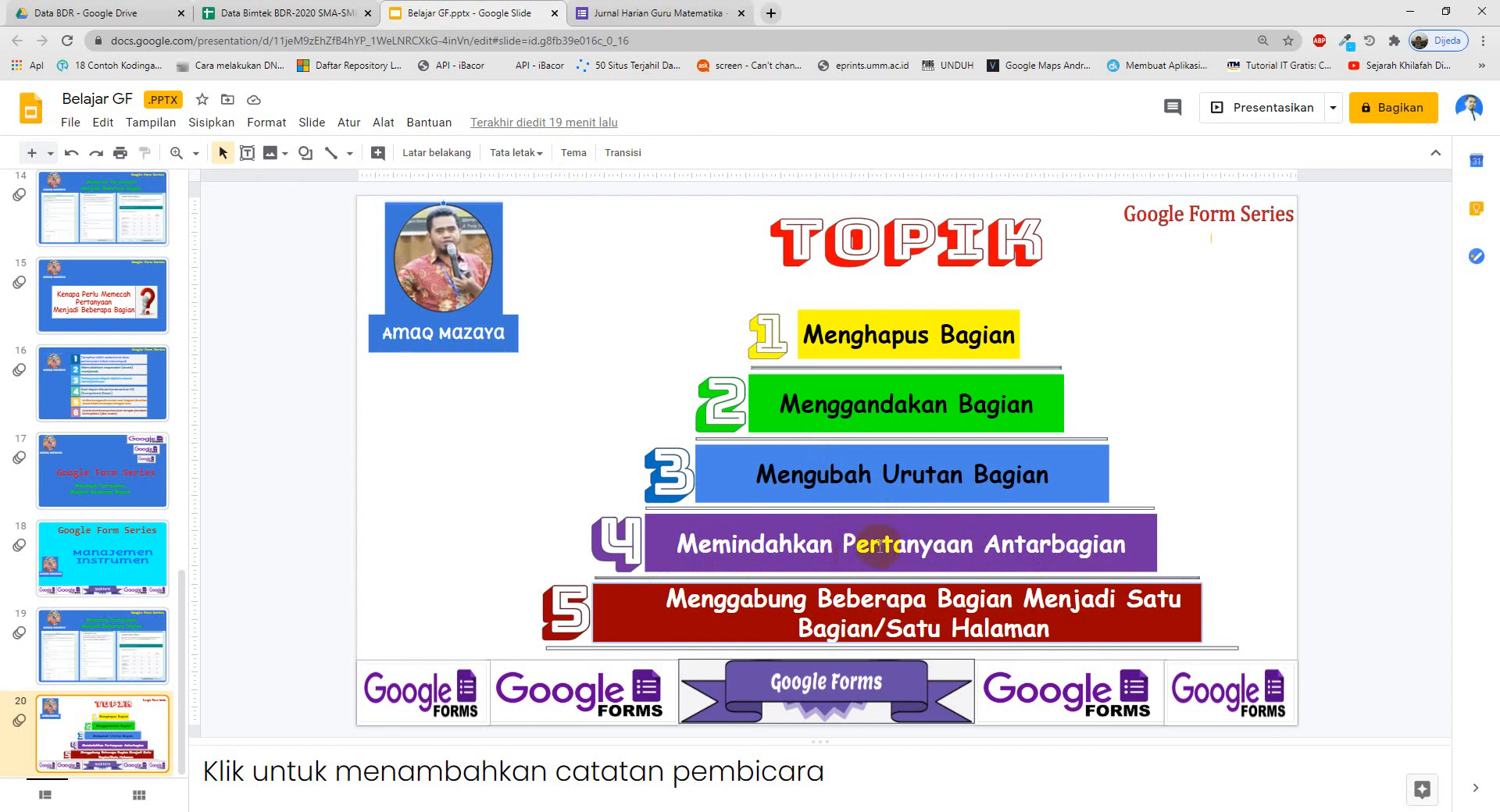
click(699, 15)
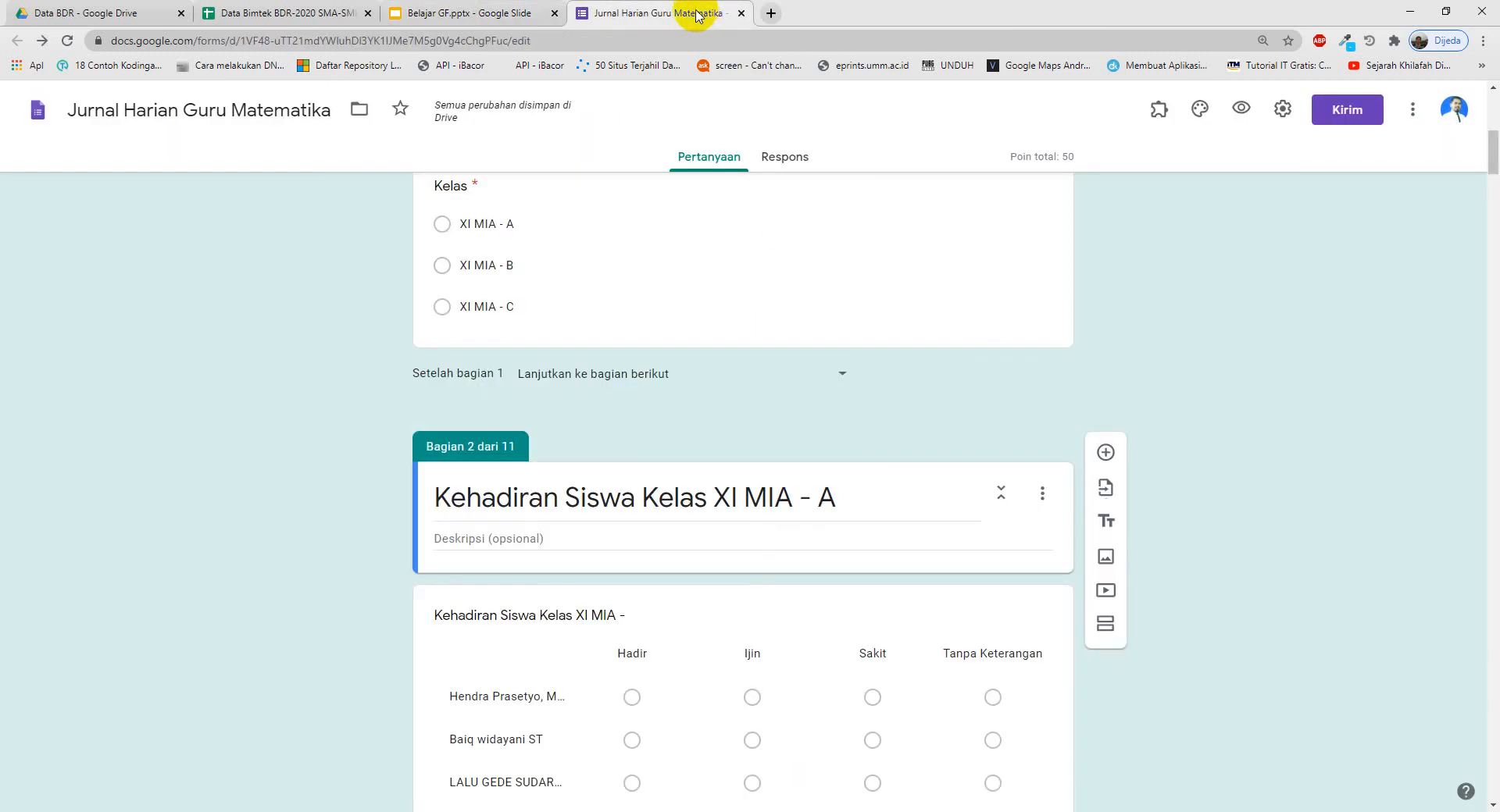
scroll(672, 375, down, 20)
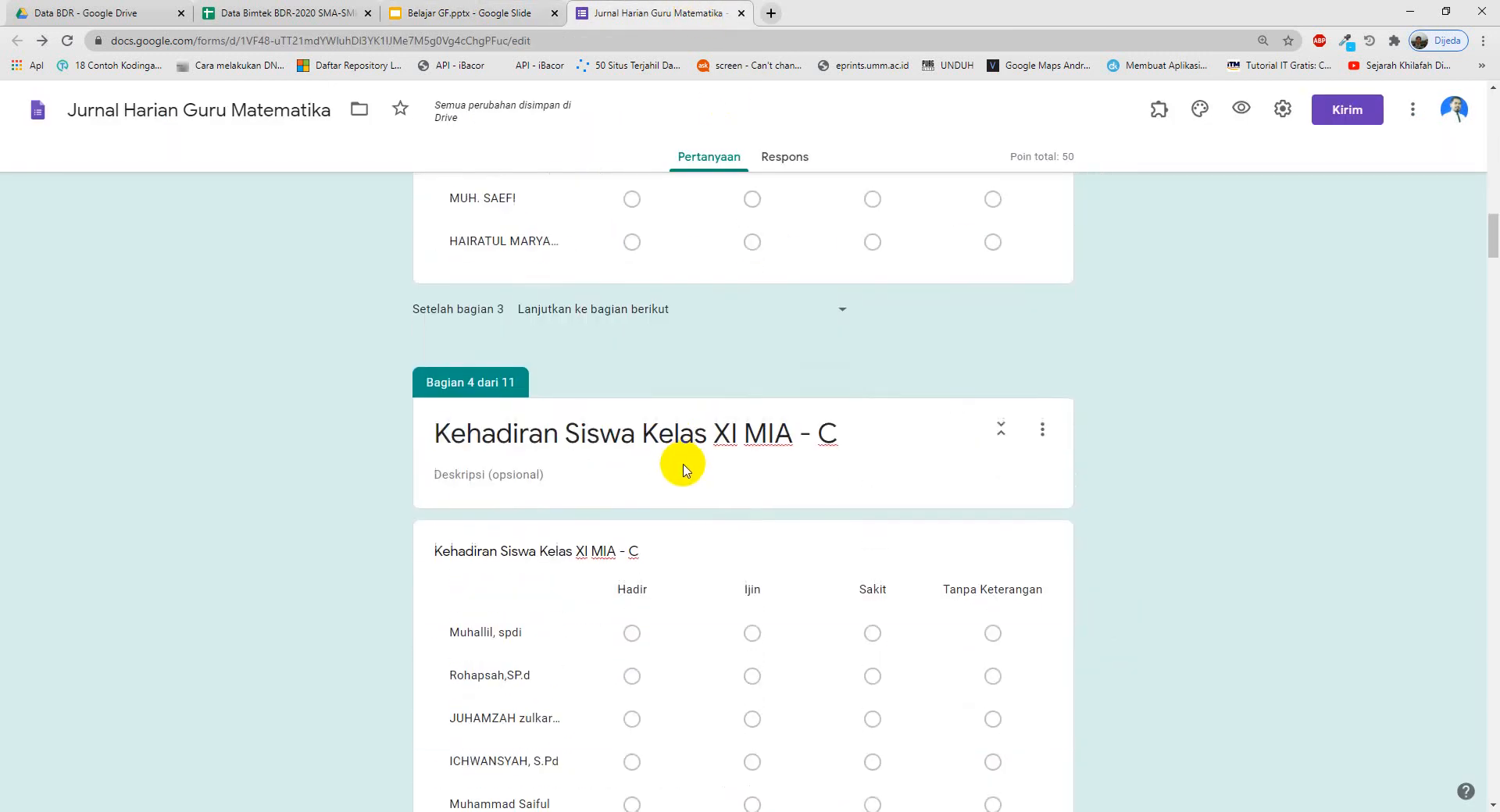
scroll(687, 478, down, 20)
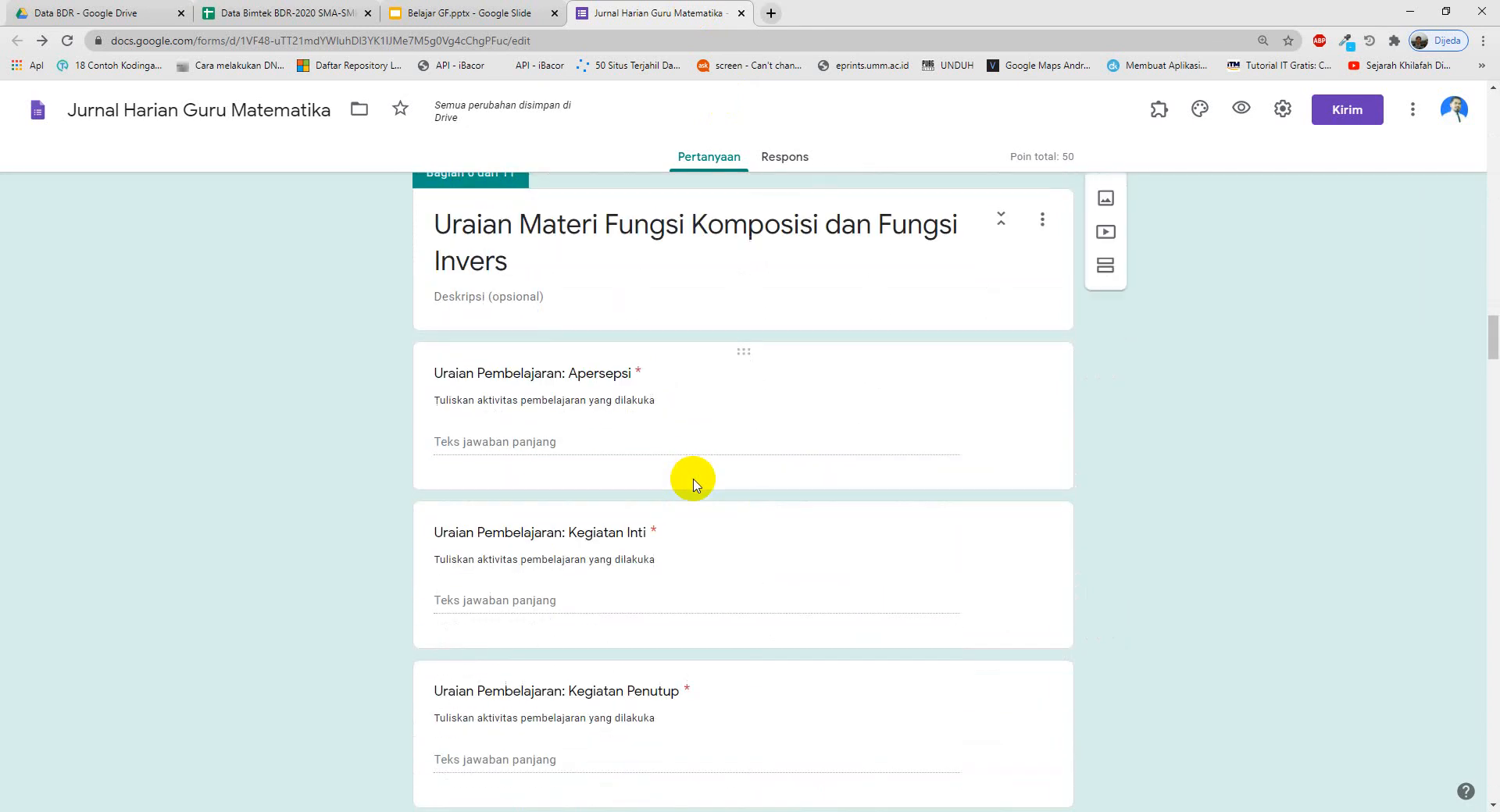
scroll(695, 479, down, 8)
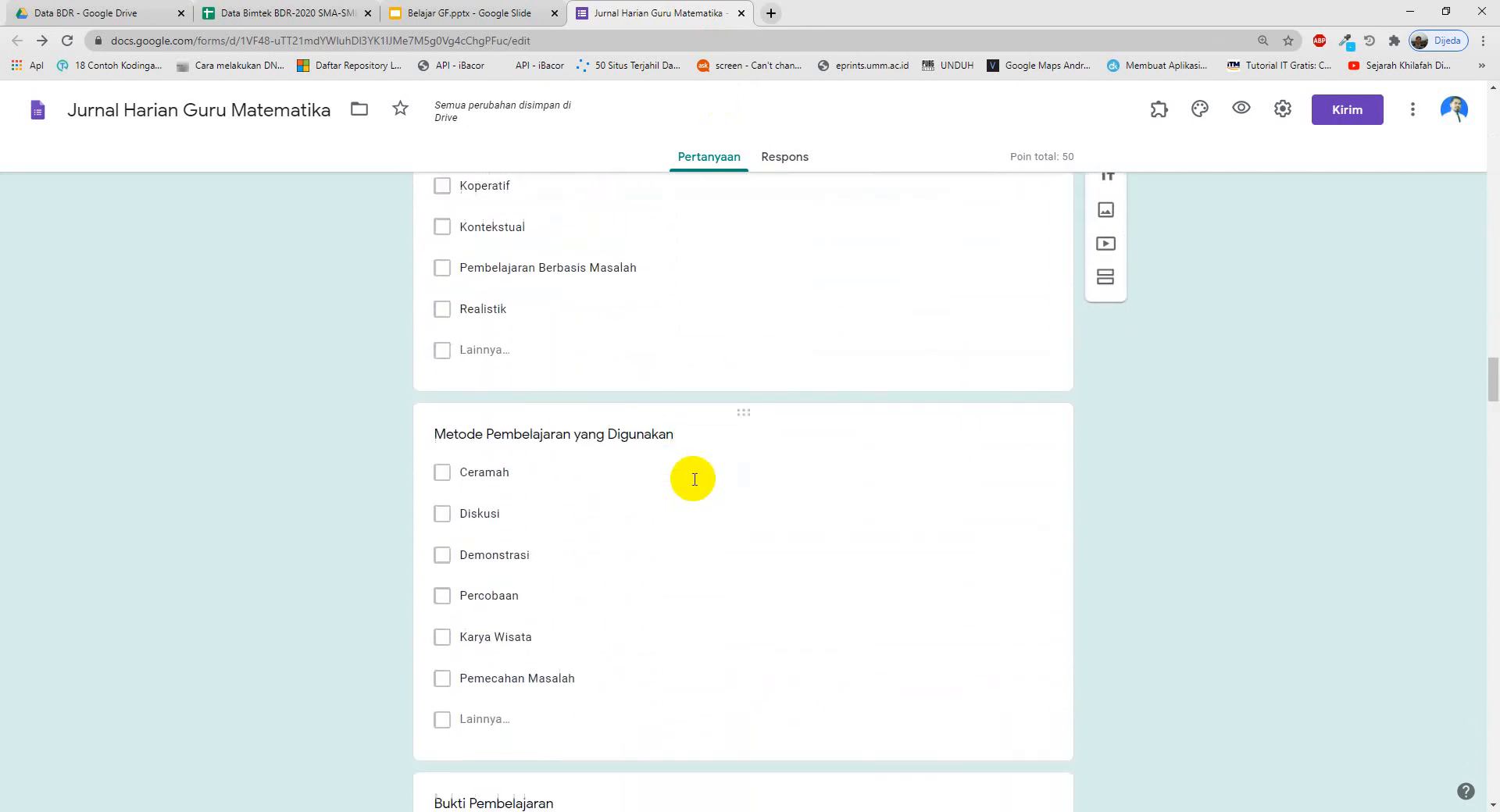
scroll(693, 482, down, 18)
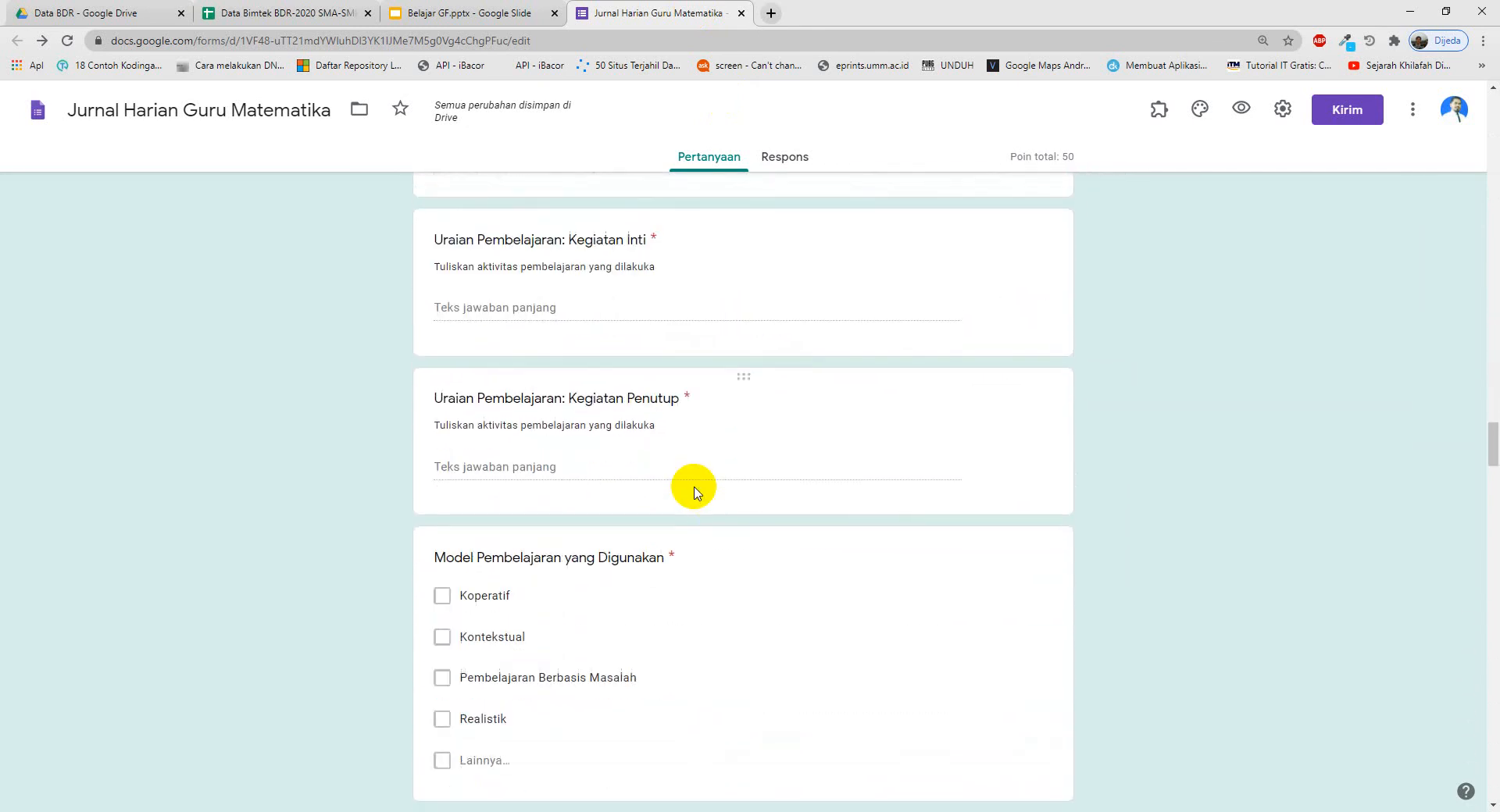
scroll(695, 487, down, 18)
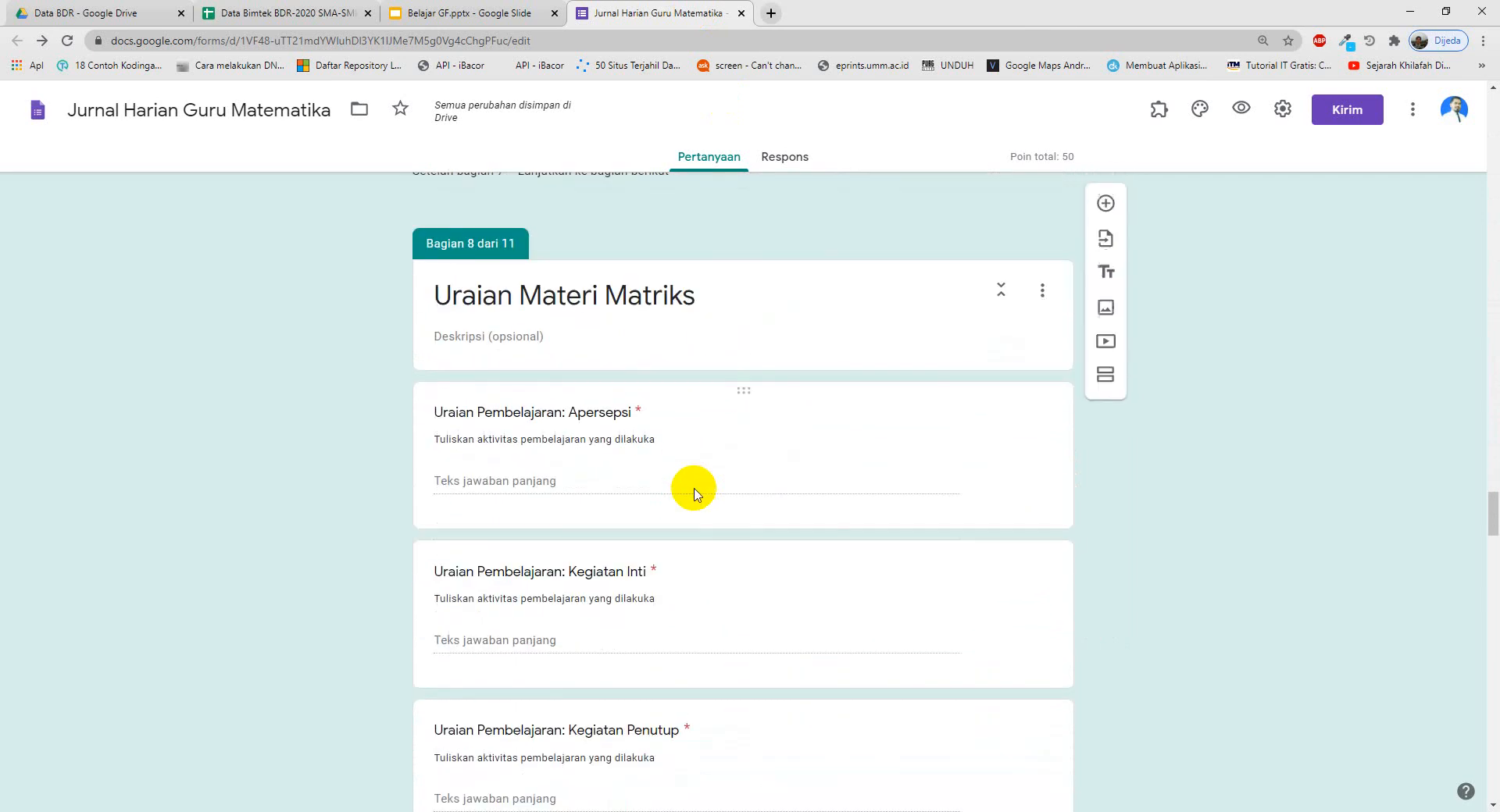
- Examine the evaluation questions in the Evaluasi Materi Program Linear and Evaluasi Materi Matriks sections, including the shaded-region grid question
scroll(695, 497, down, 12)
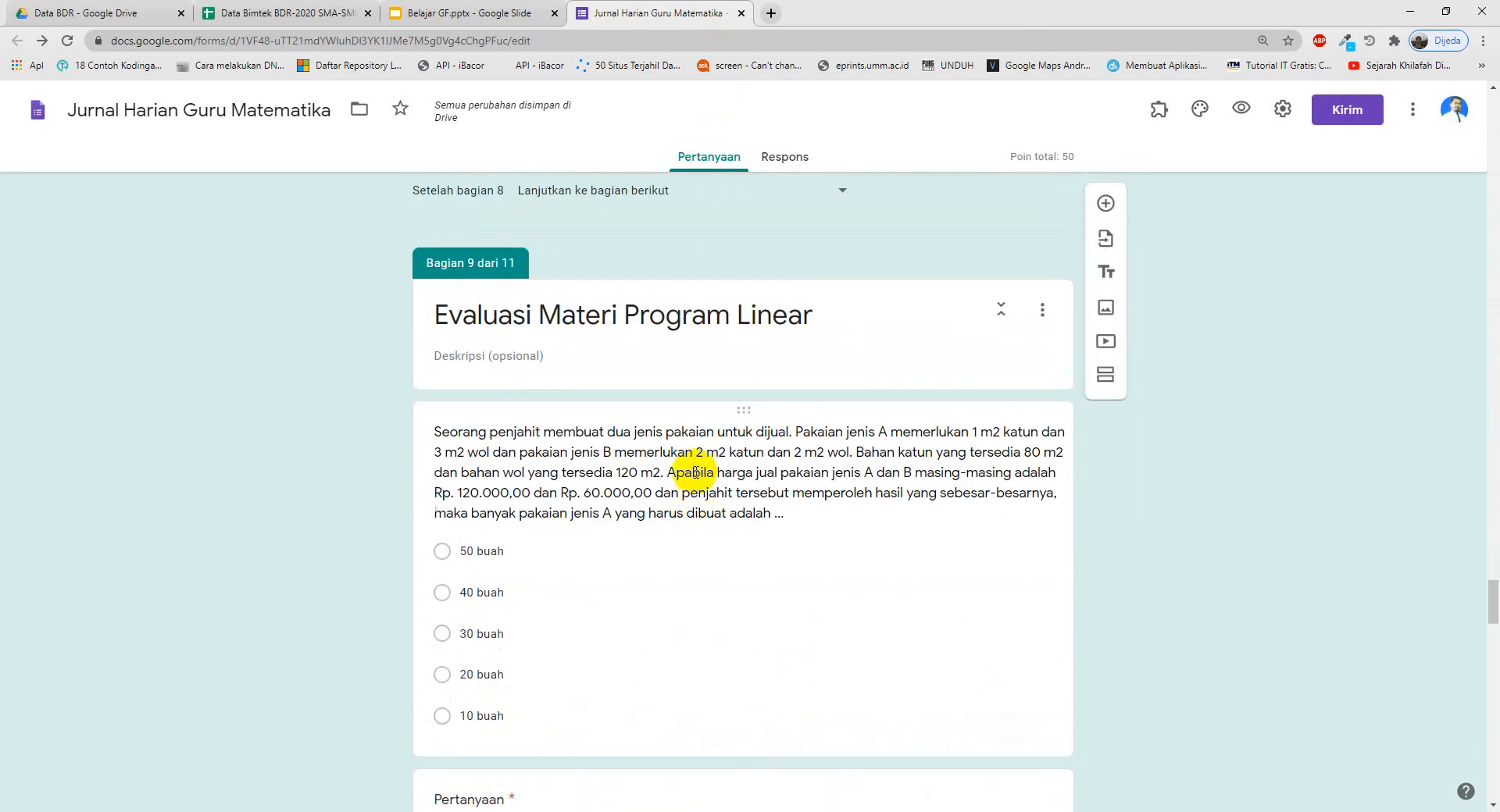
scroll(701, 471, down, 14)
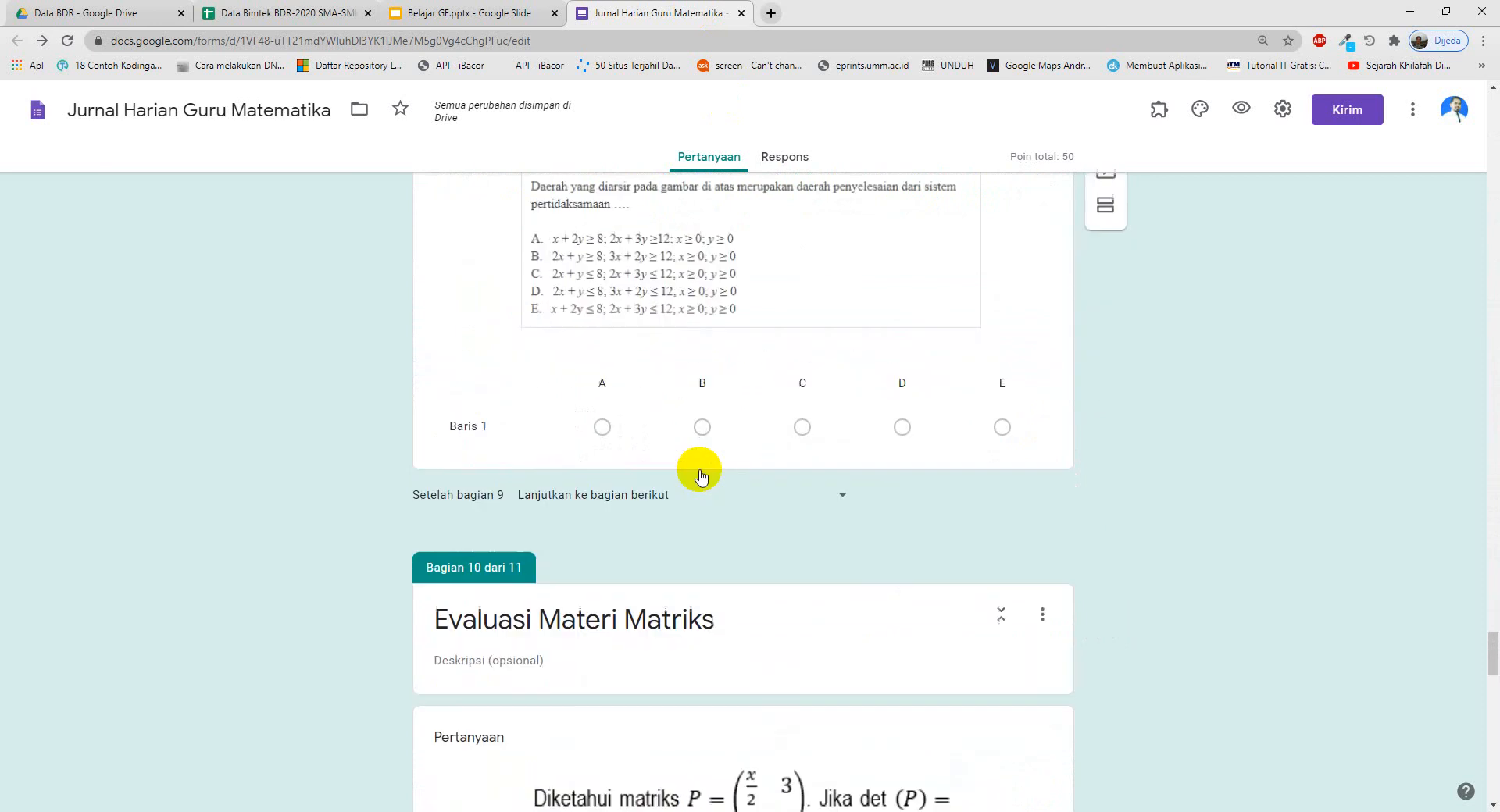
scroll(700, 471, down, 3)
scroll(696, 469, up, 1)
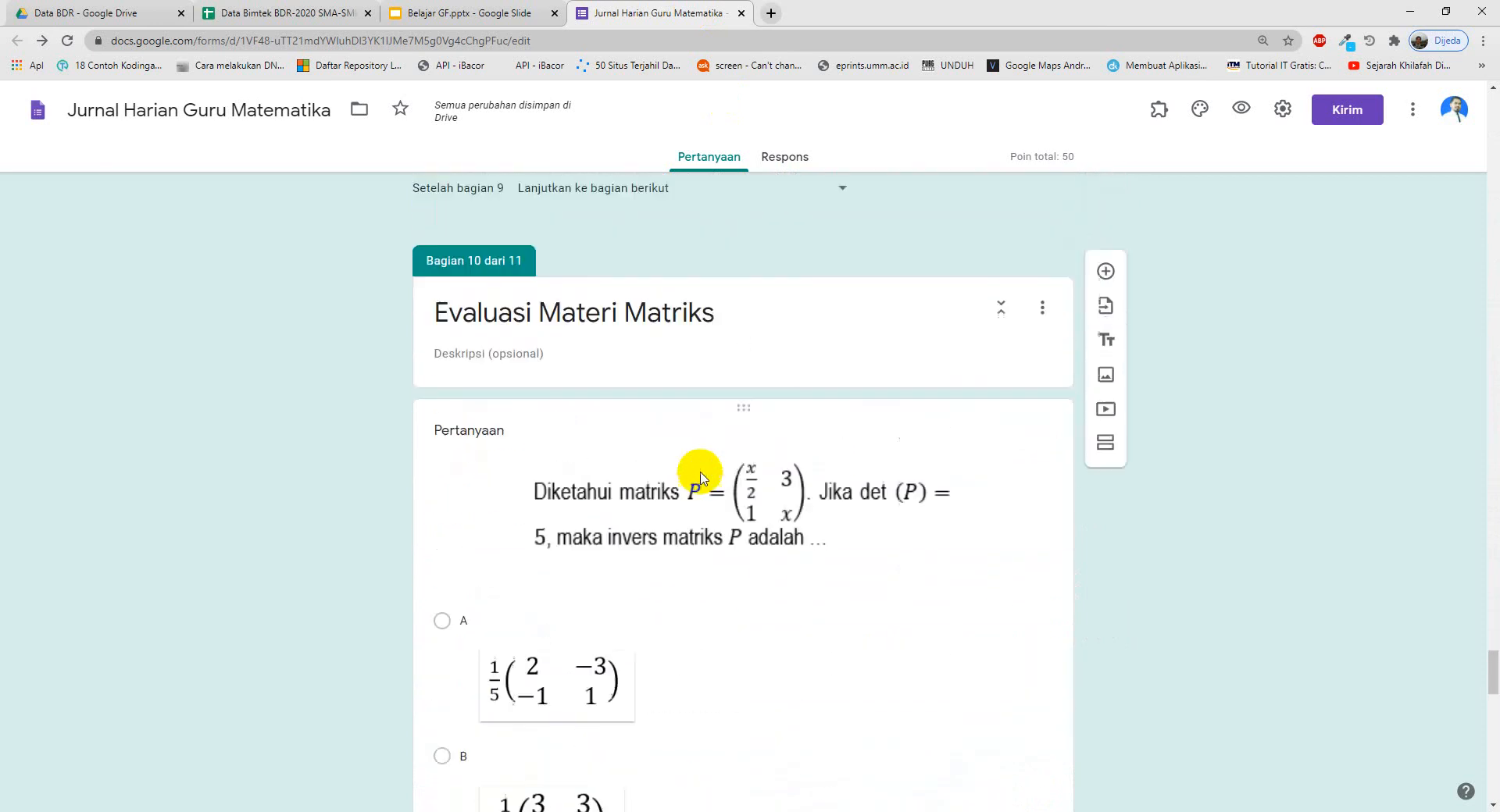
click(633, 503)
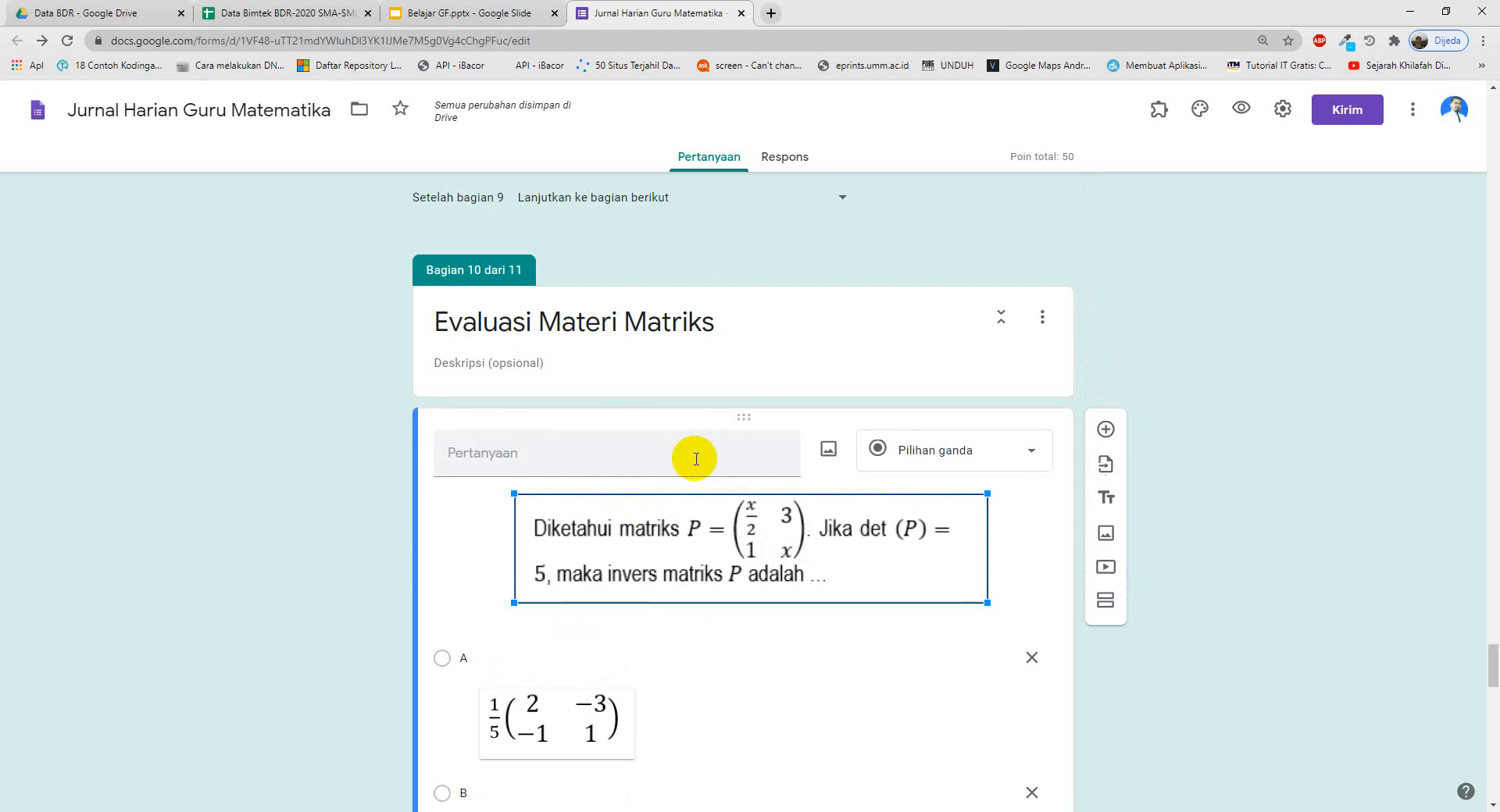
scroll(659, 408, up, 4)
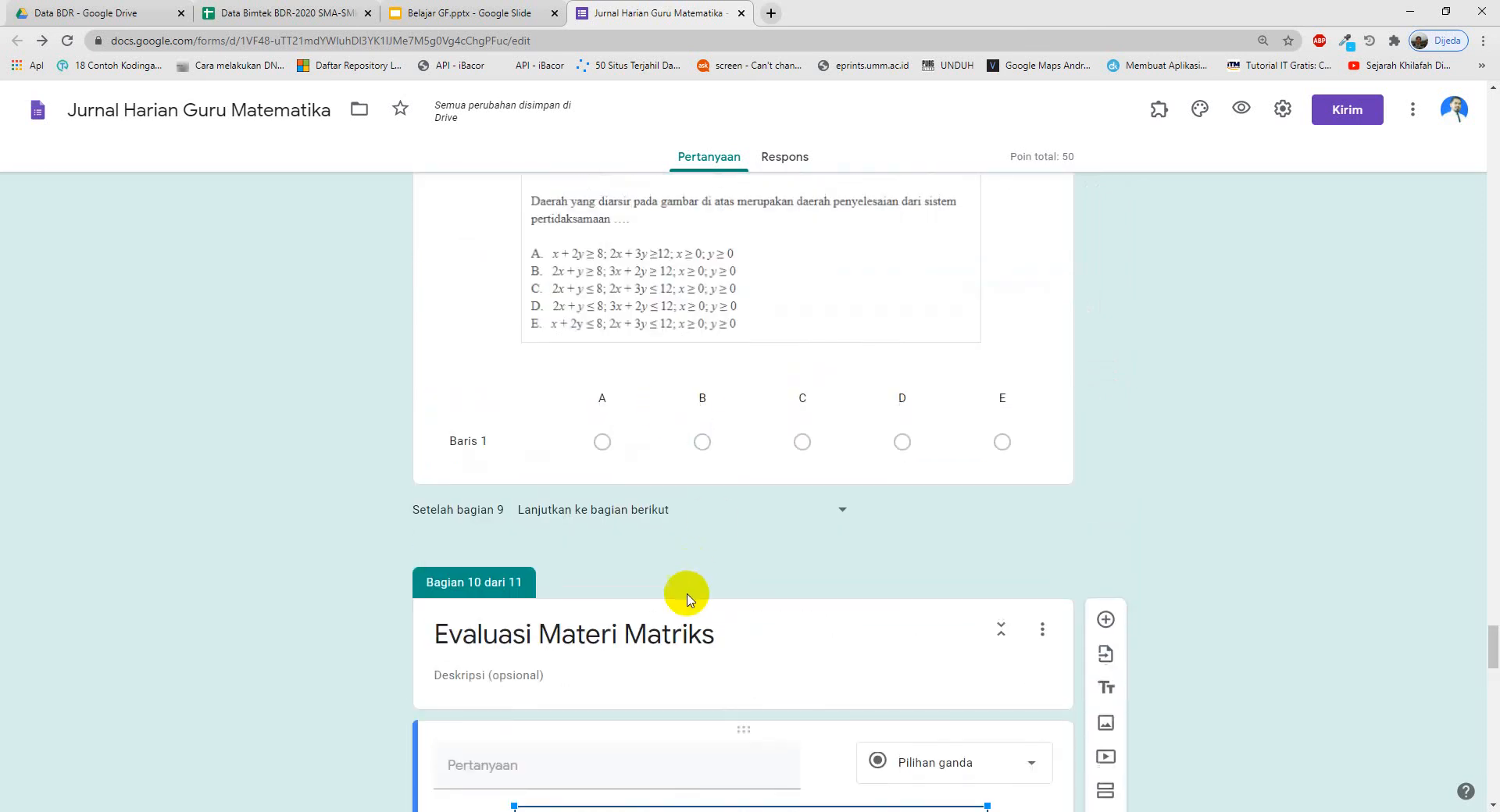
scroll(679, 596, down, 4)
scroll(713, 609, up, 5)
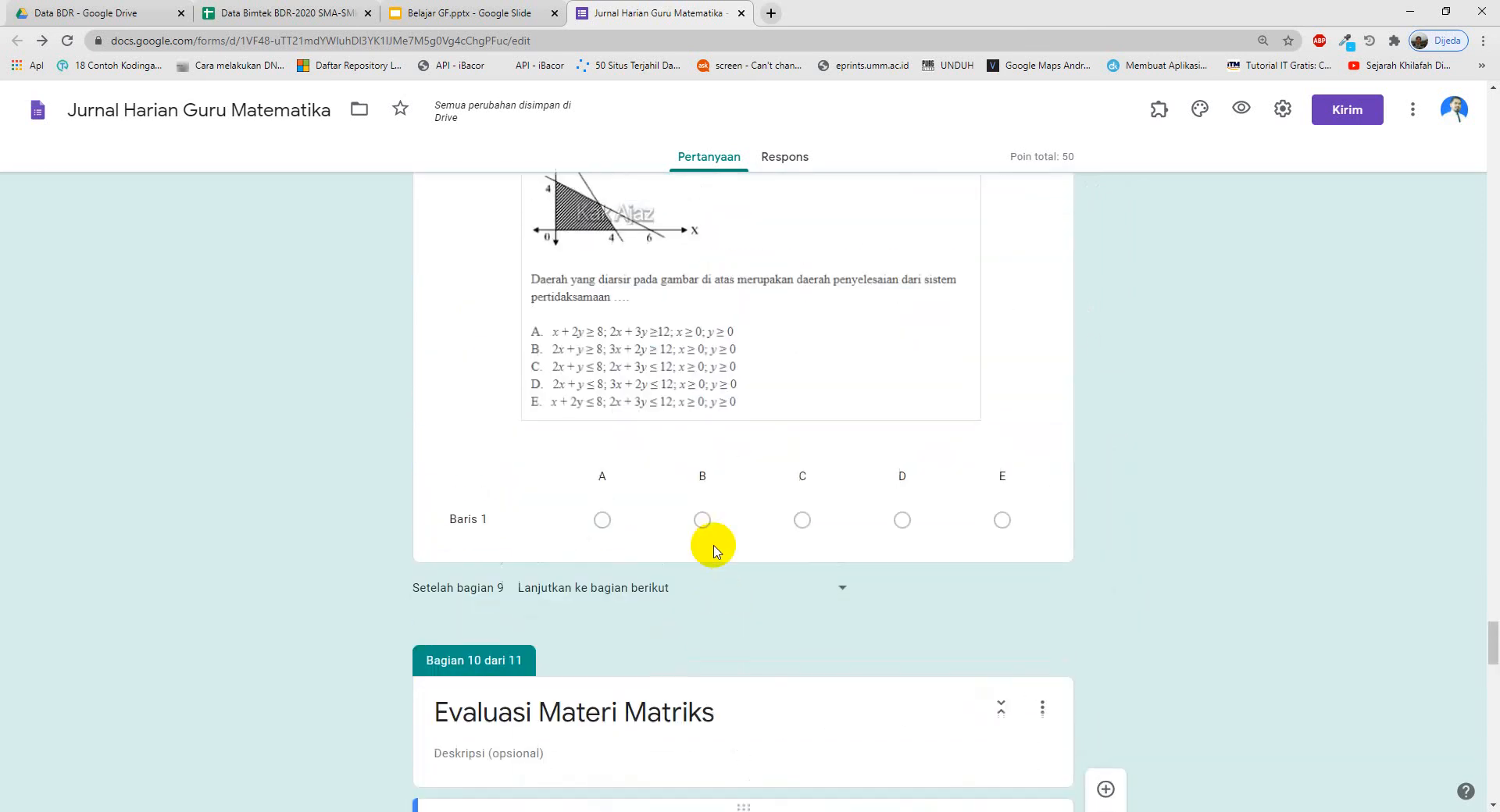
click(480, 334)
scroll(582, 461, down, 10)
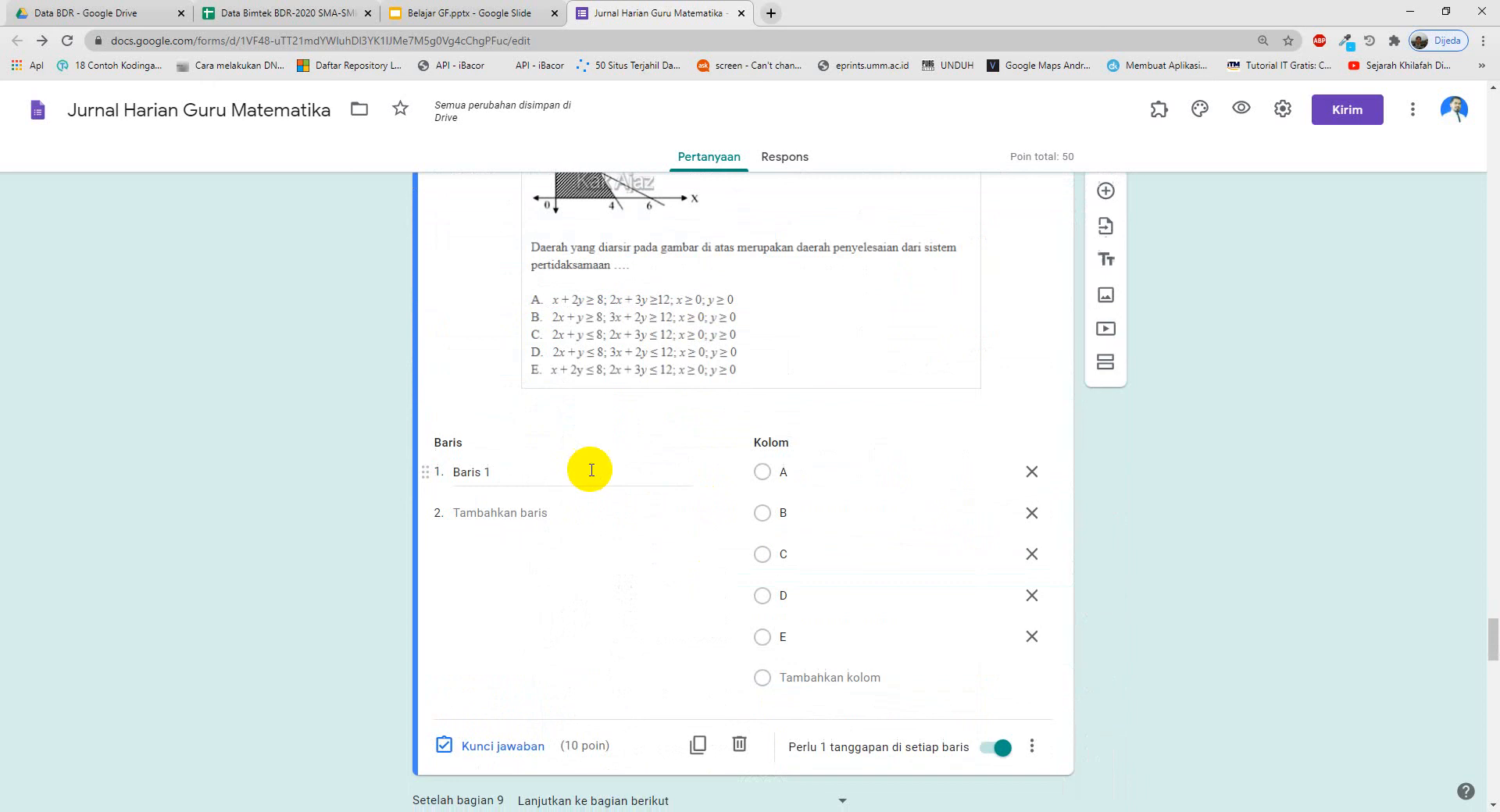
scroll(603, 476, up, 2)
scroll(613, 484, down, 4)
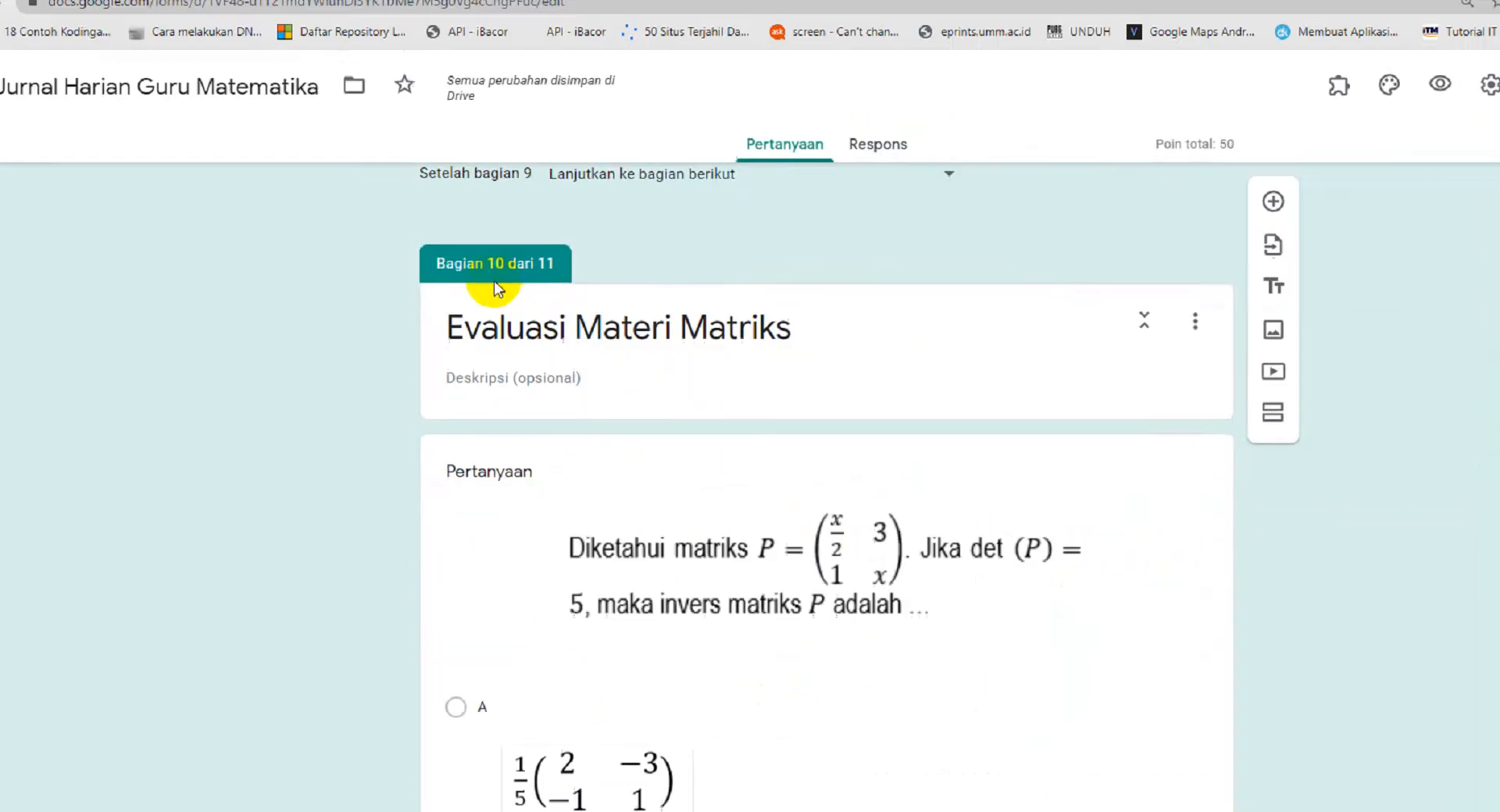
- Compare the evaluation sections from Evaluasi Materi Program Linear down to Evaluasi Materi Fungsi Komposisi dan Fungsi Invers
scroll(474, 274, up, 8)
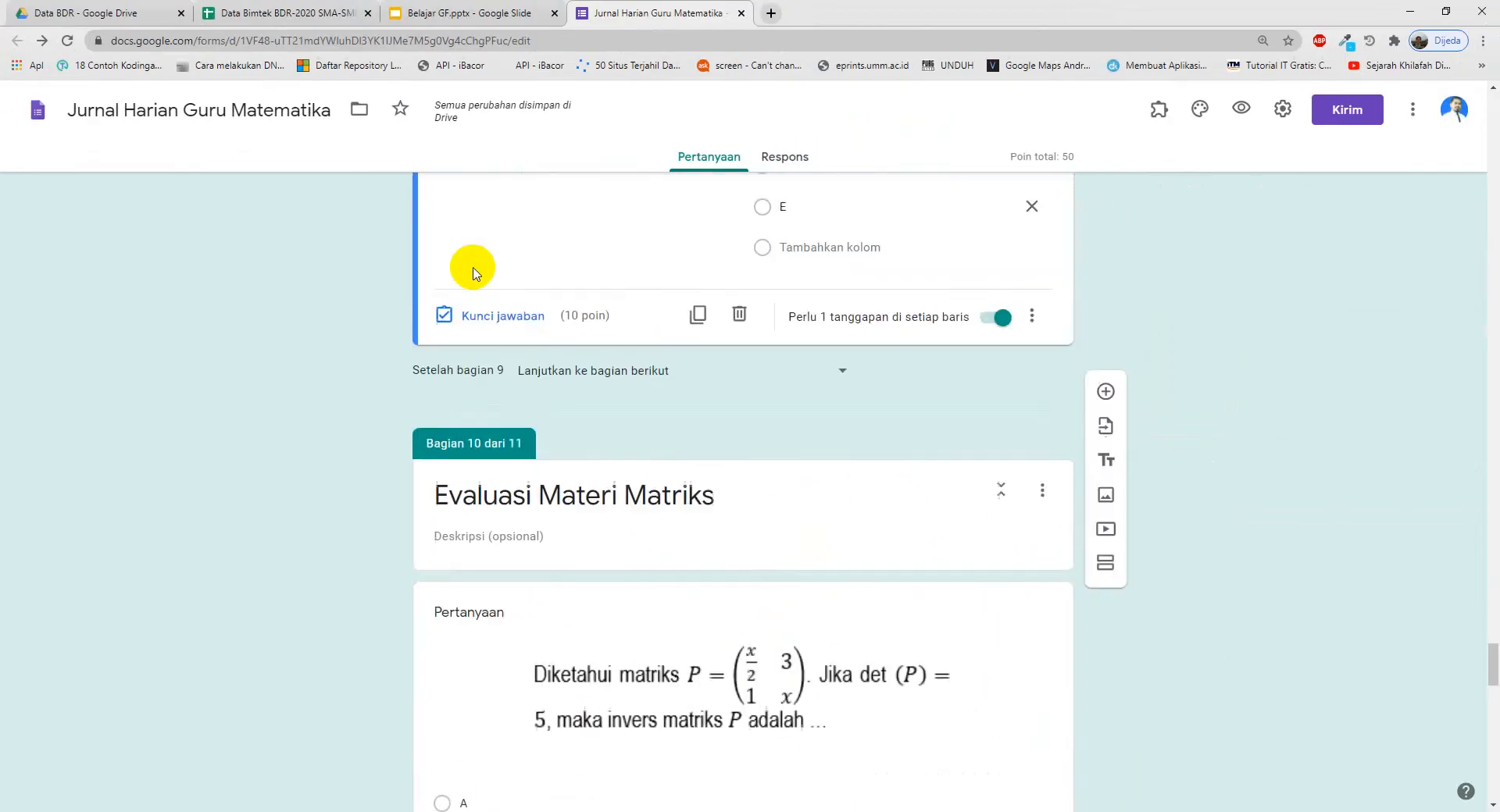
scroll(476, 297, up, 15)
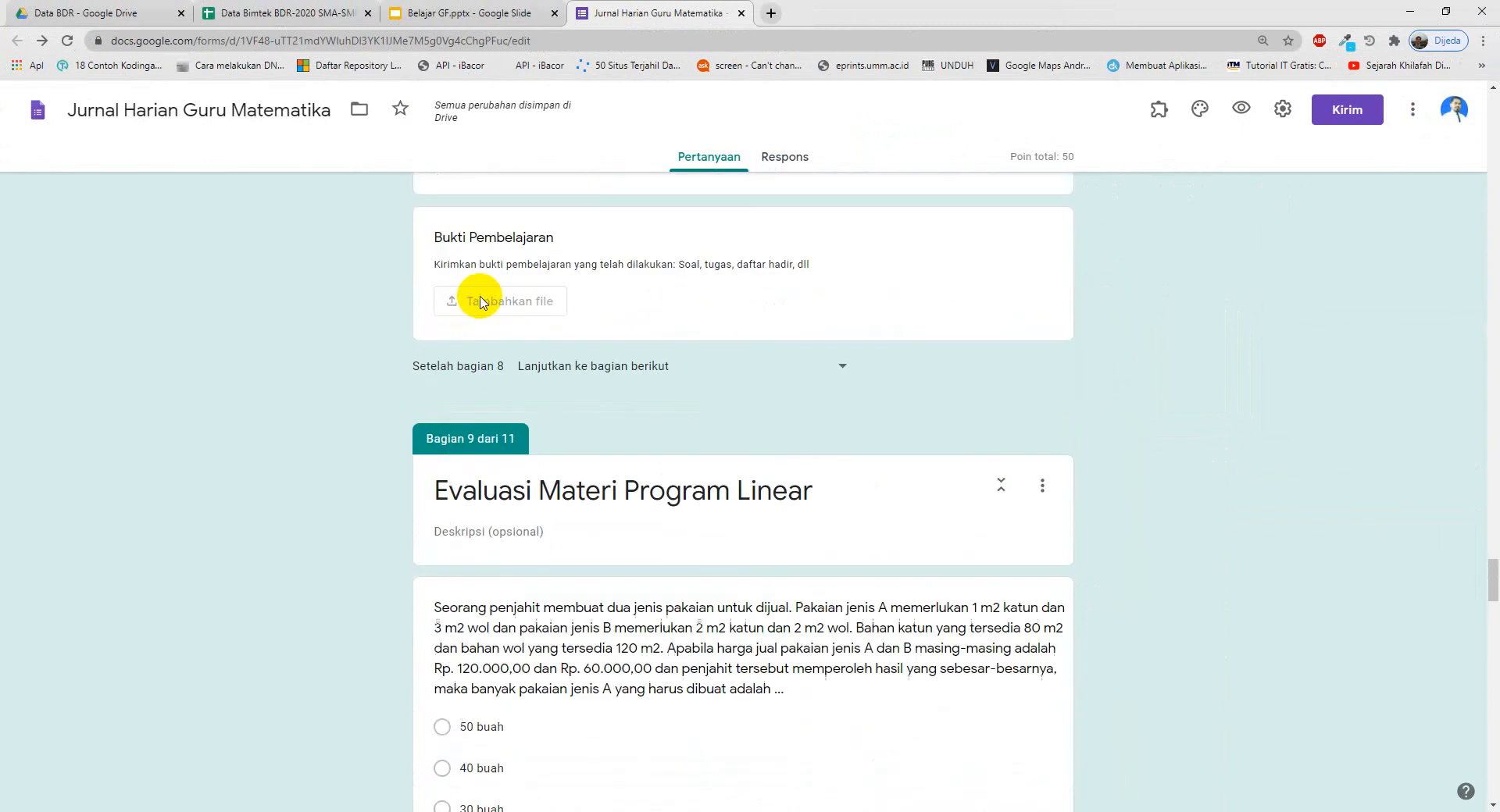
scroll(484, 449, down, 20)
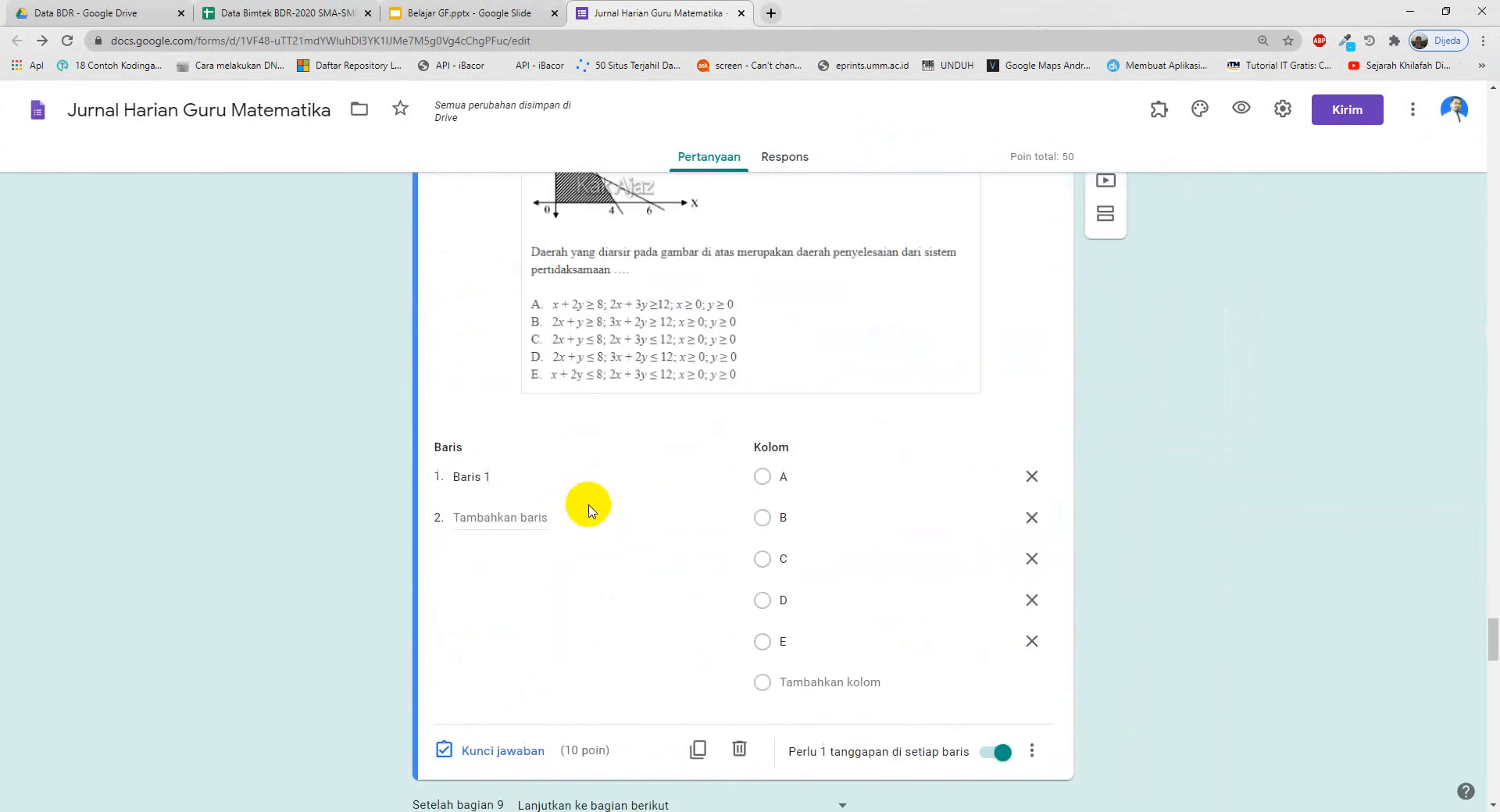
scroll(601, 533, down, 5)
scroll(602, 529, up, 6)
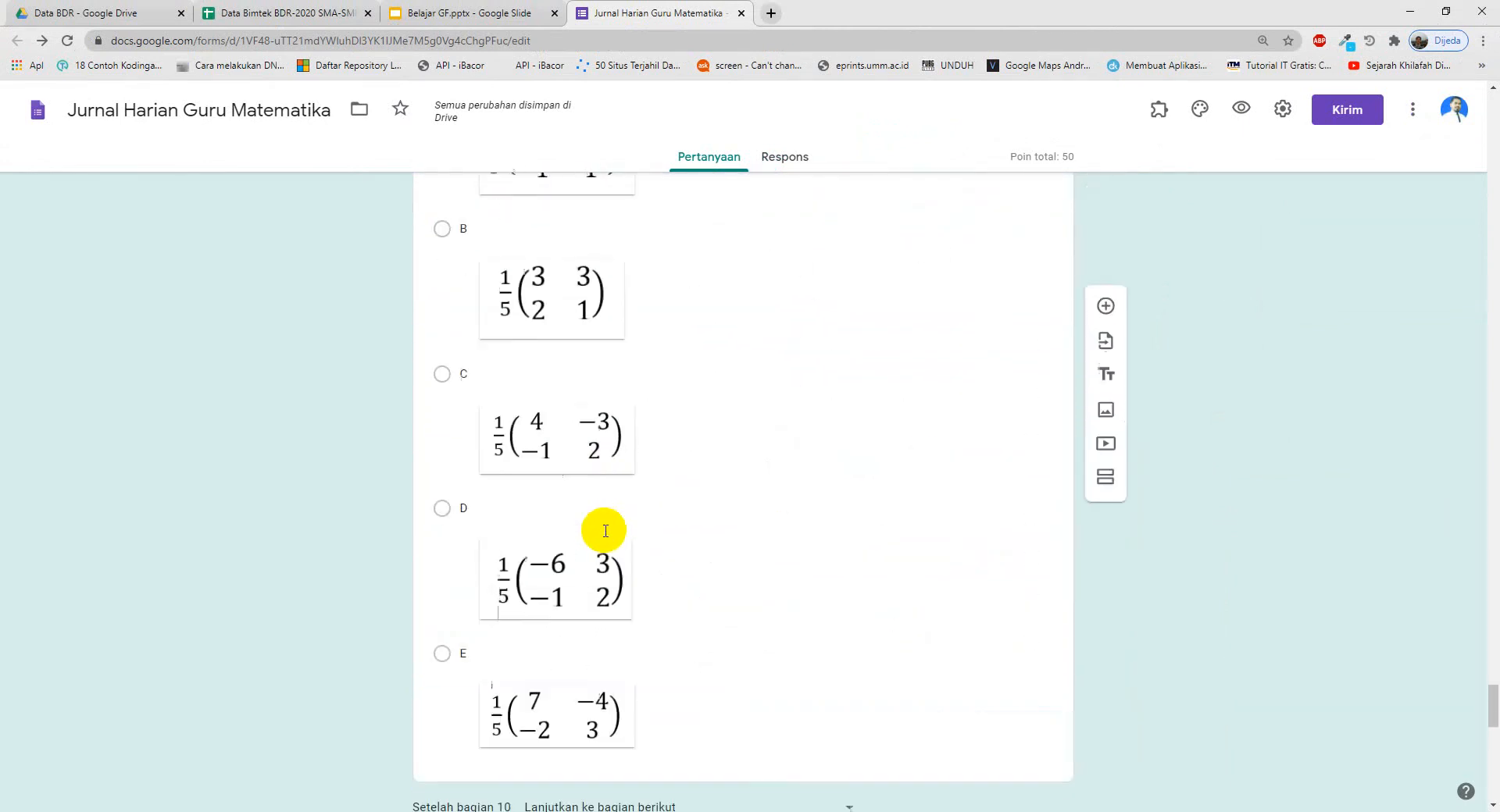
scroll(686, 428, down, 10)
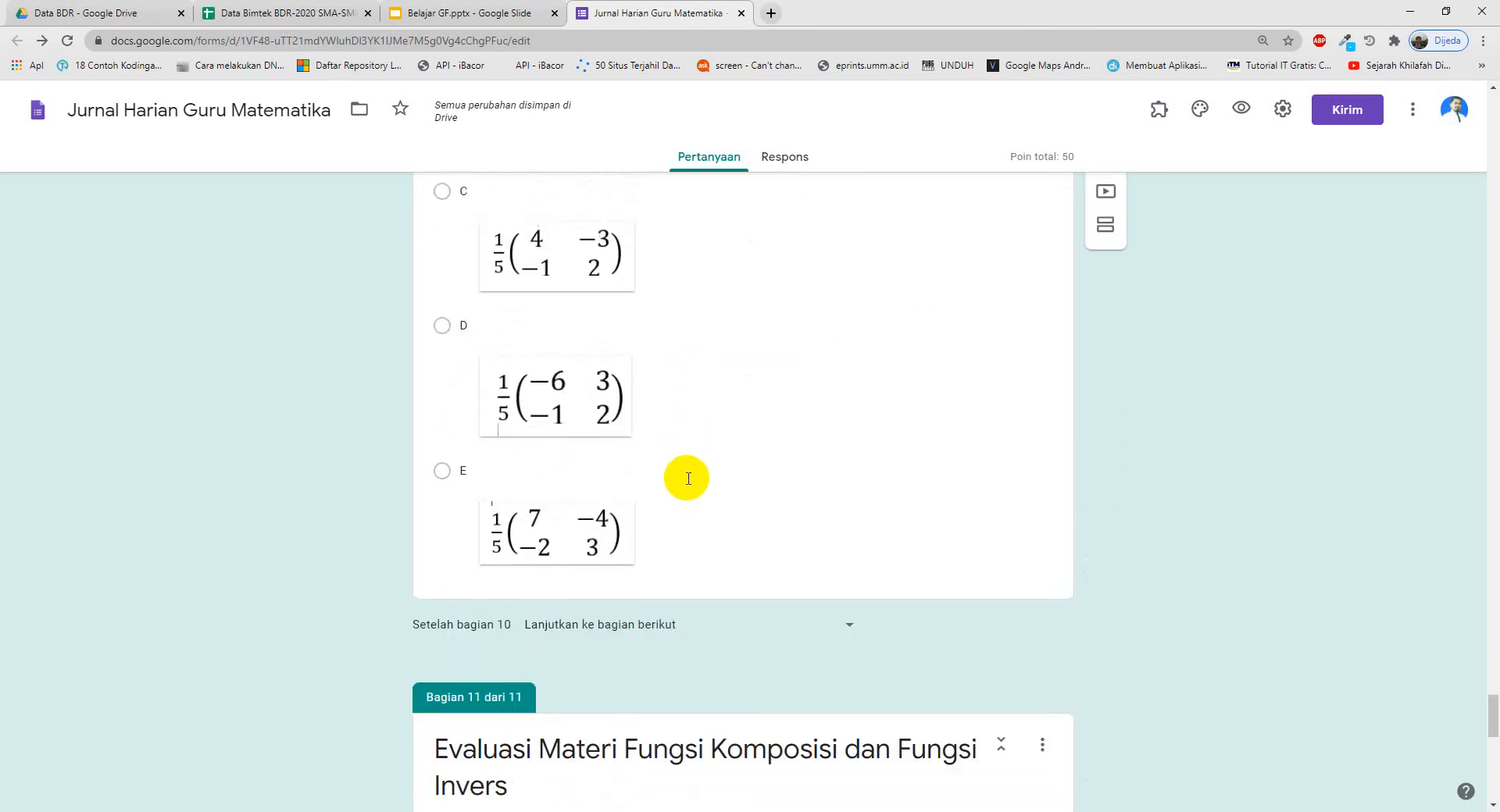
- Move the (g∘f)(x) grid question from Evaluasi Materi Fungsi Komposisi dan Fungsi Invers to the end of Evaluasi Materi Matriks and check both sections
click(675, 428)
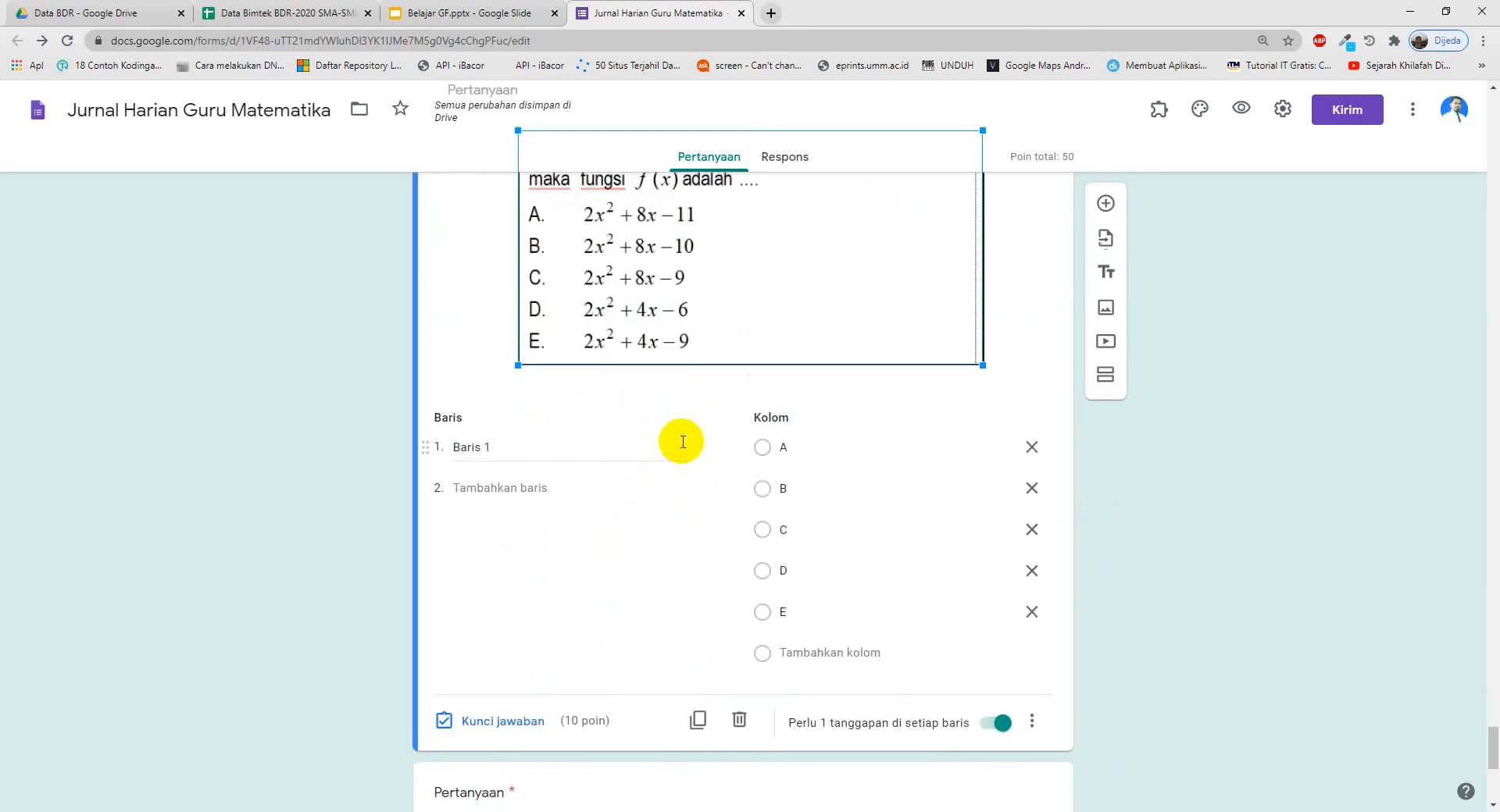
scroll(679, 437, up, 3)
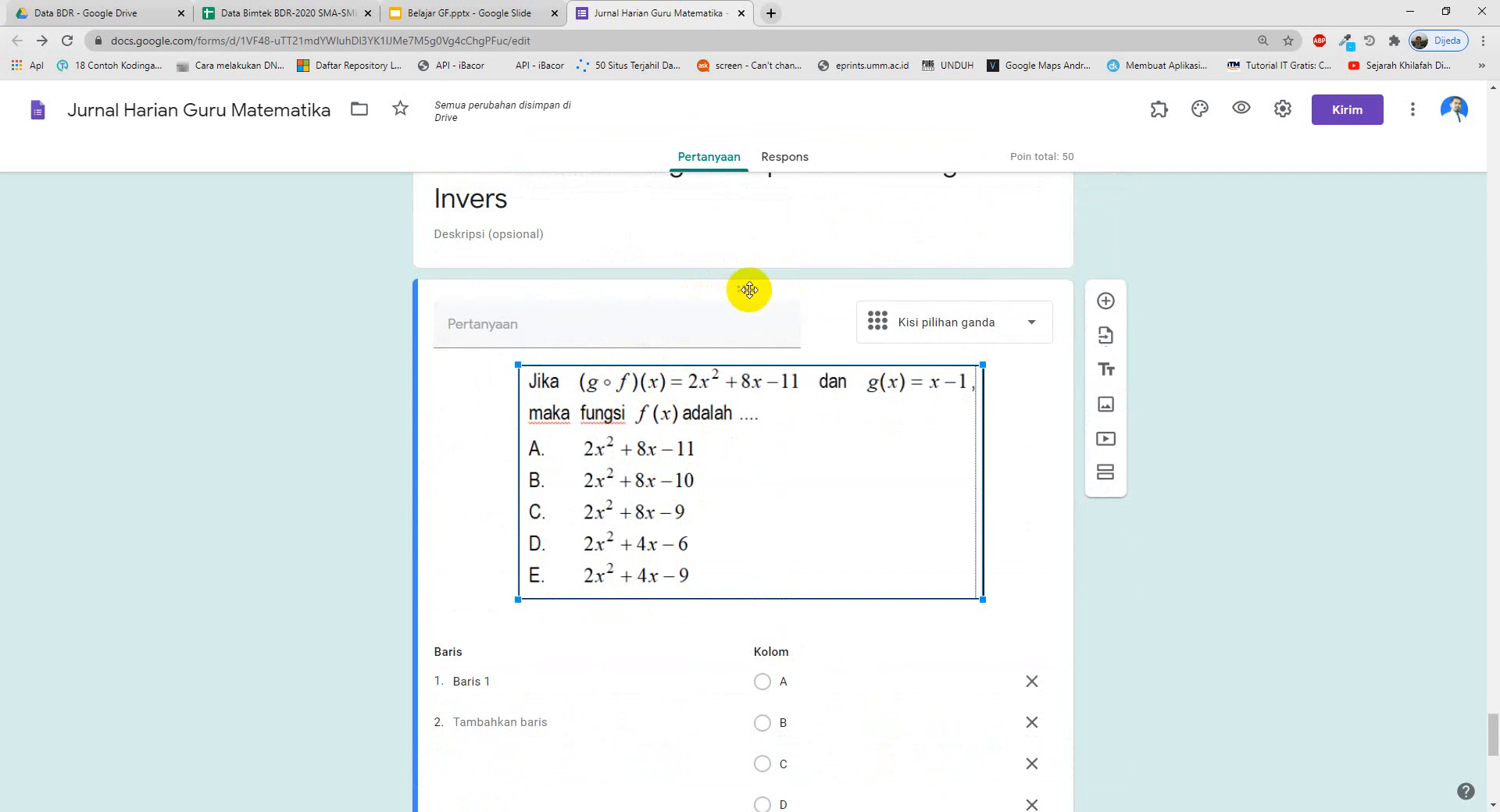
scroll(763, 308, up, 2)
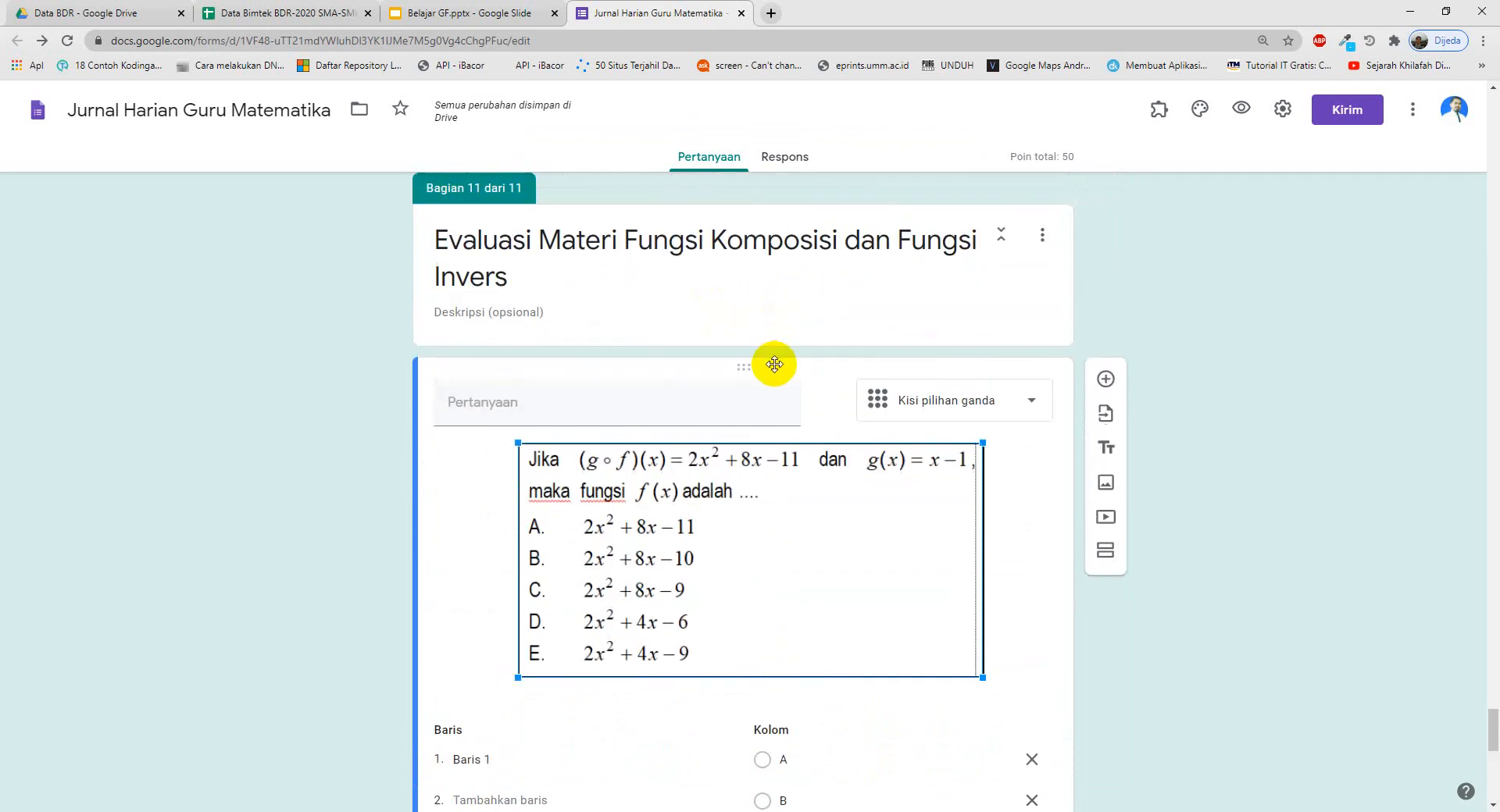
scroll(773, 469, up, 1)
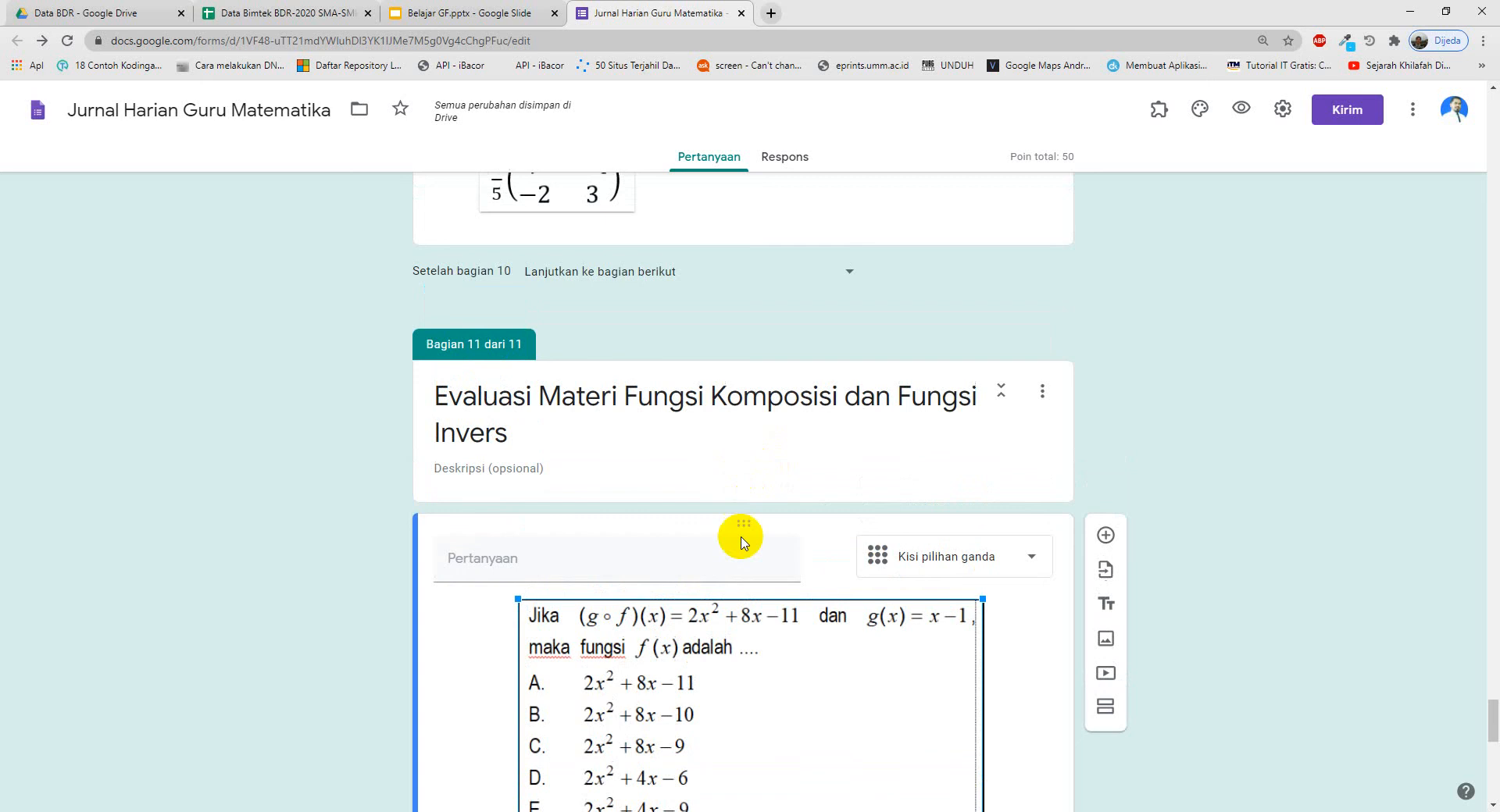
drag(724, 524, 733, 274)
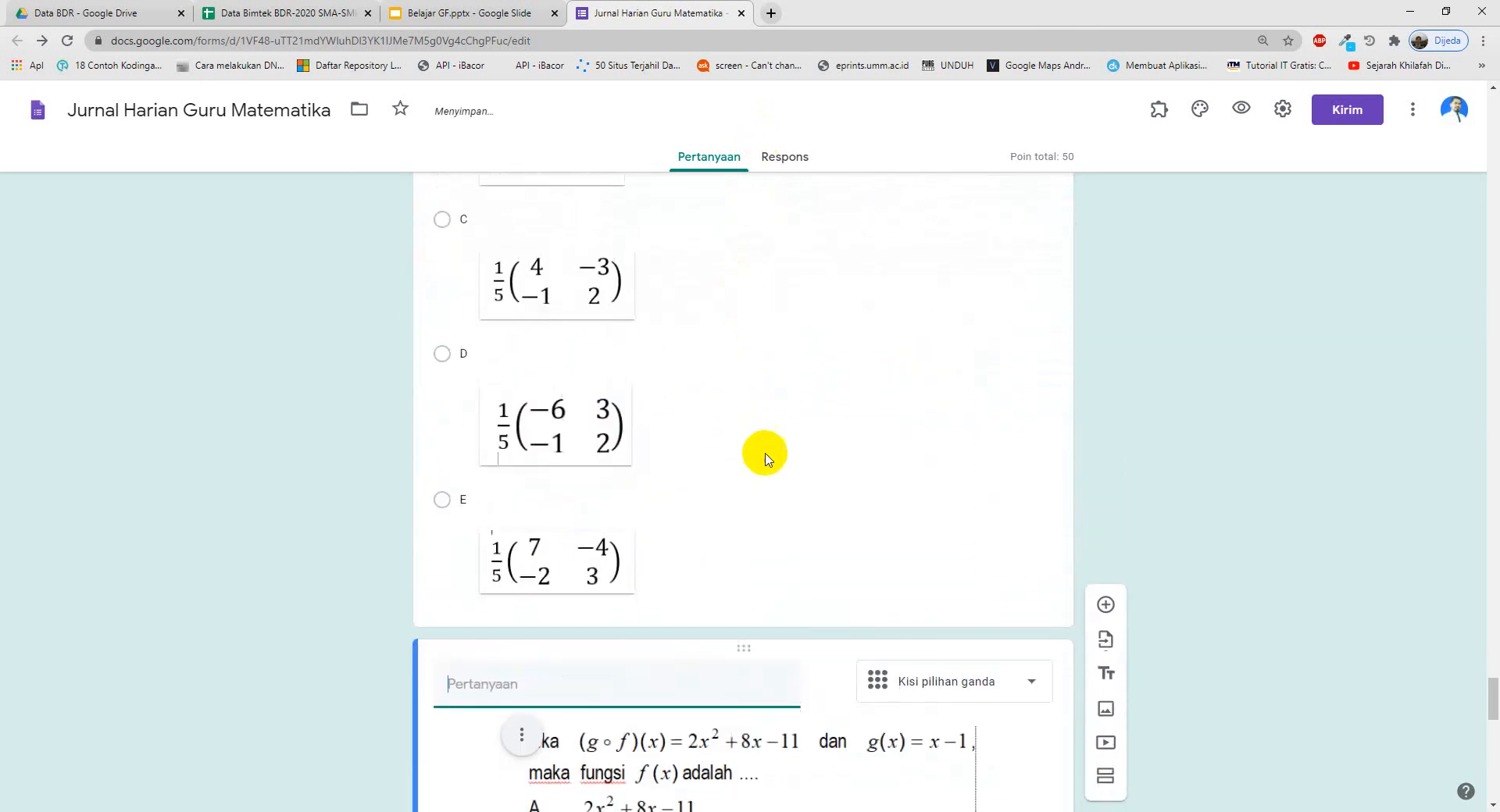
scroll(763, 452, down, 4)
scroll(773, 477, down, 14)
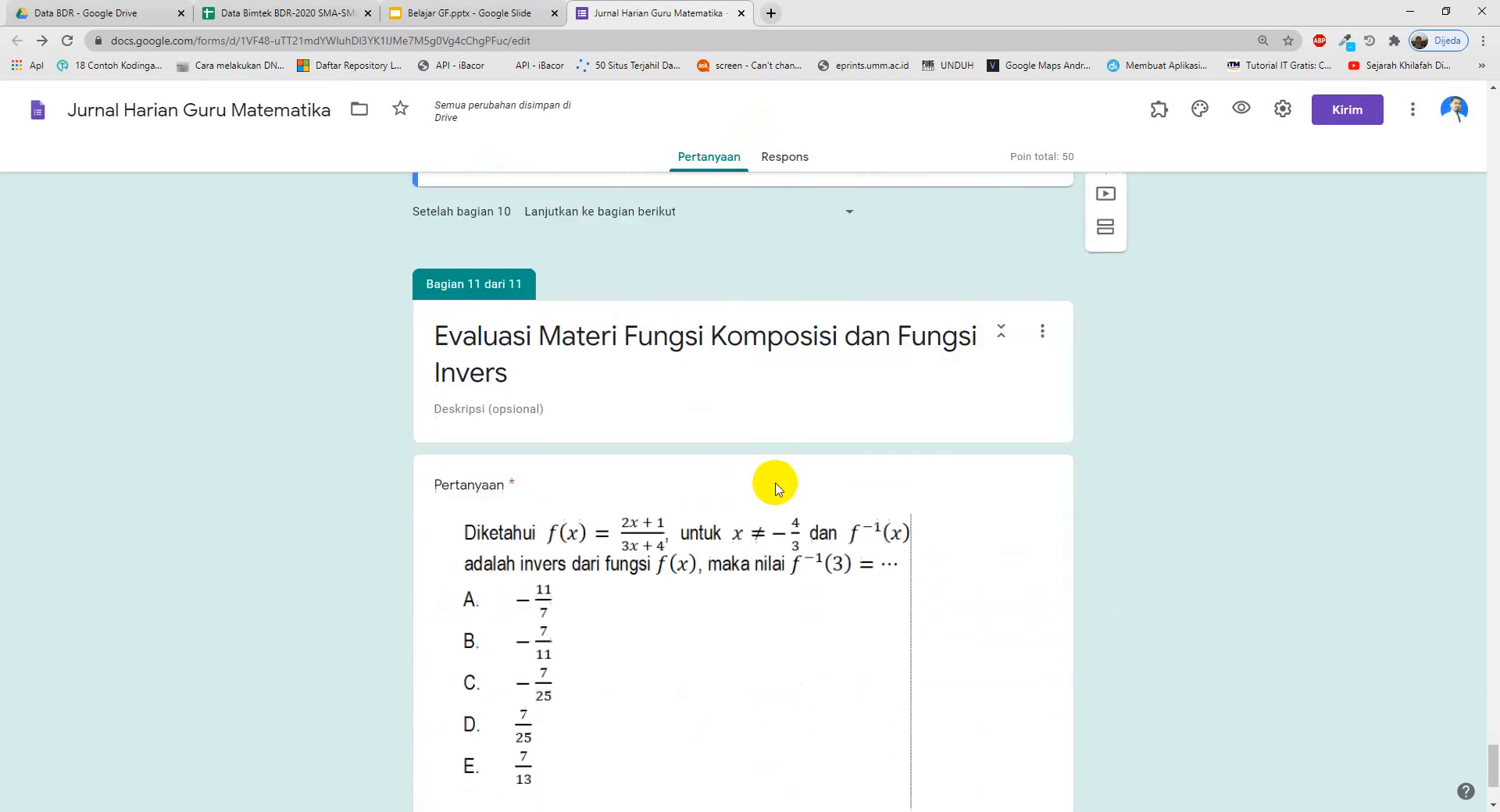
scroll(777, 488, up, 6)
scroll(777, 486, down, 5)
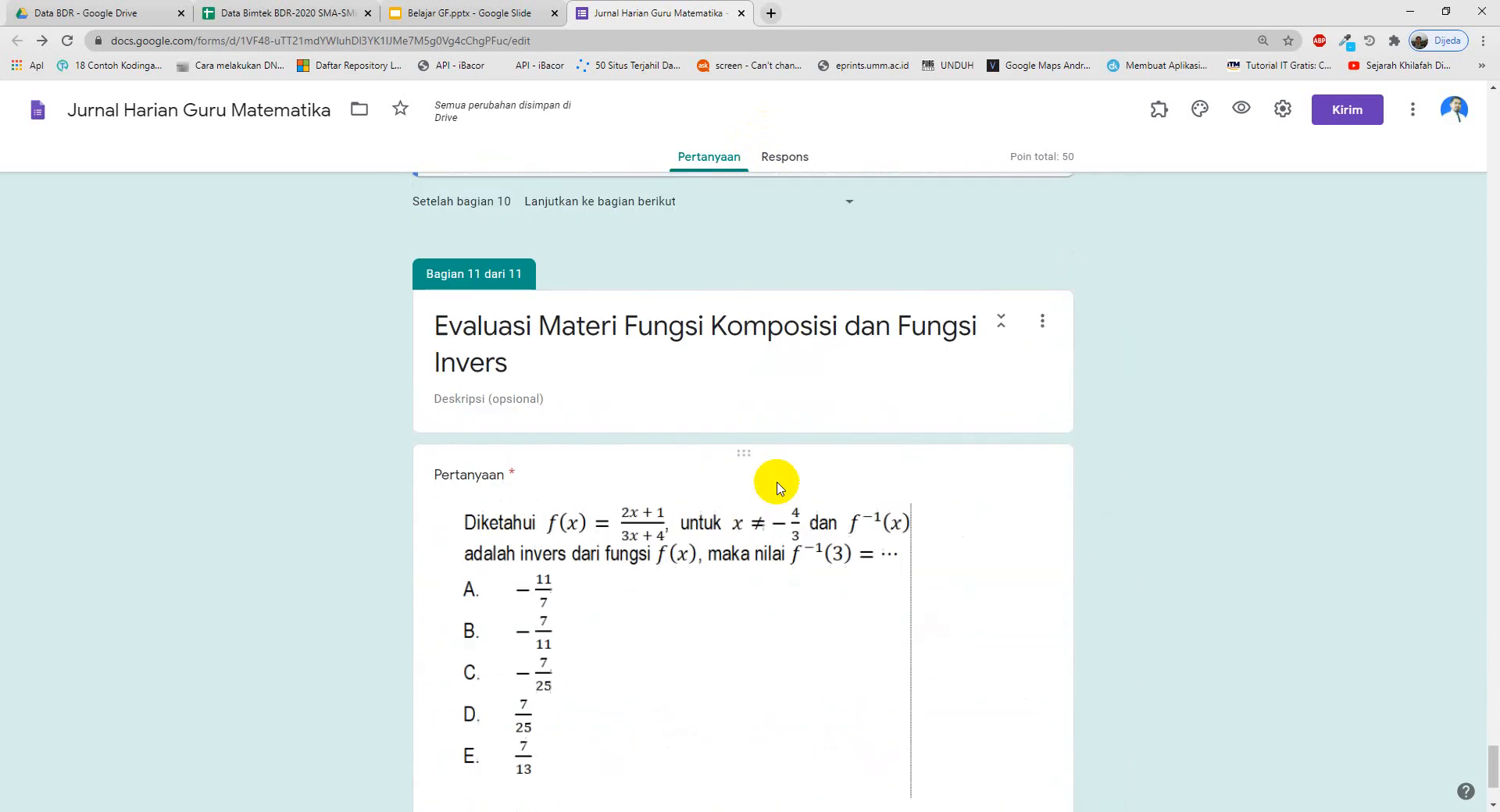
- Undo the move of the (g∘f)(x) question and check its place under Evaluasi Materi Fungsi Komposisi dan Fungsi Invers
key(ctrl+z)
scroll(774, 484, up, 7)
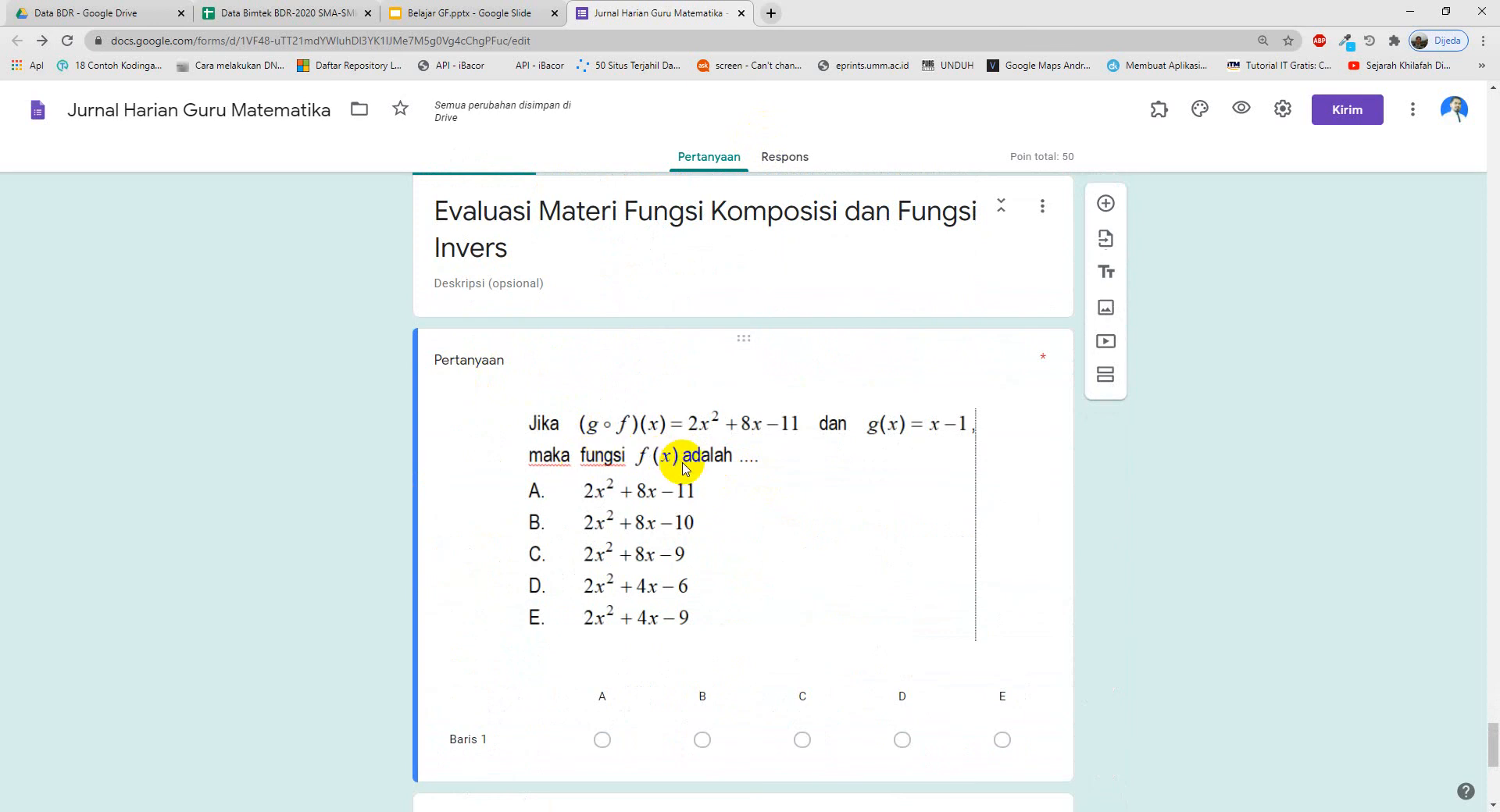
scroll(686, 468, up, 4)
scroll(687, 468, up, 5)
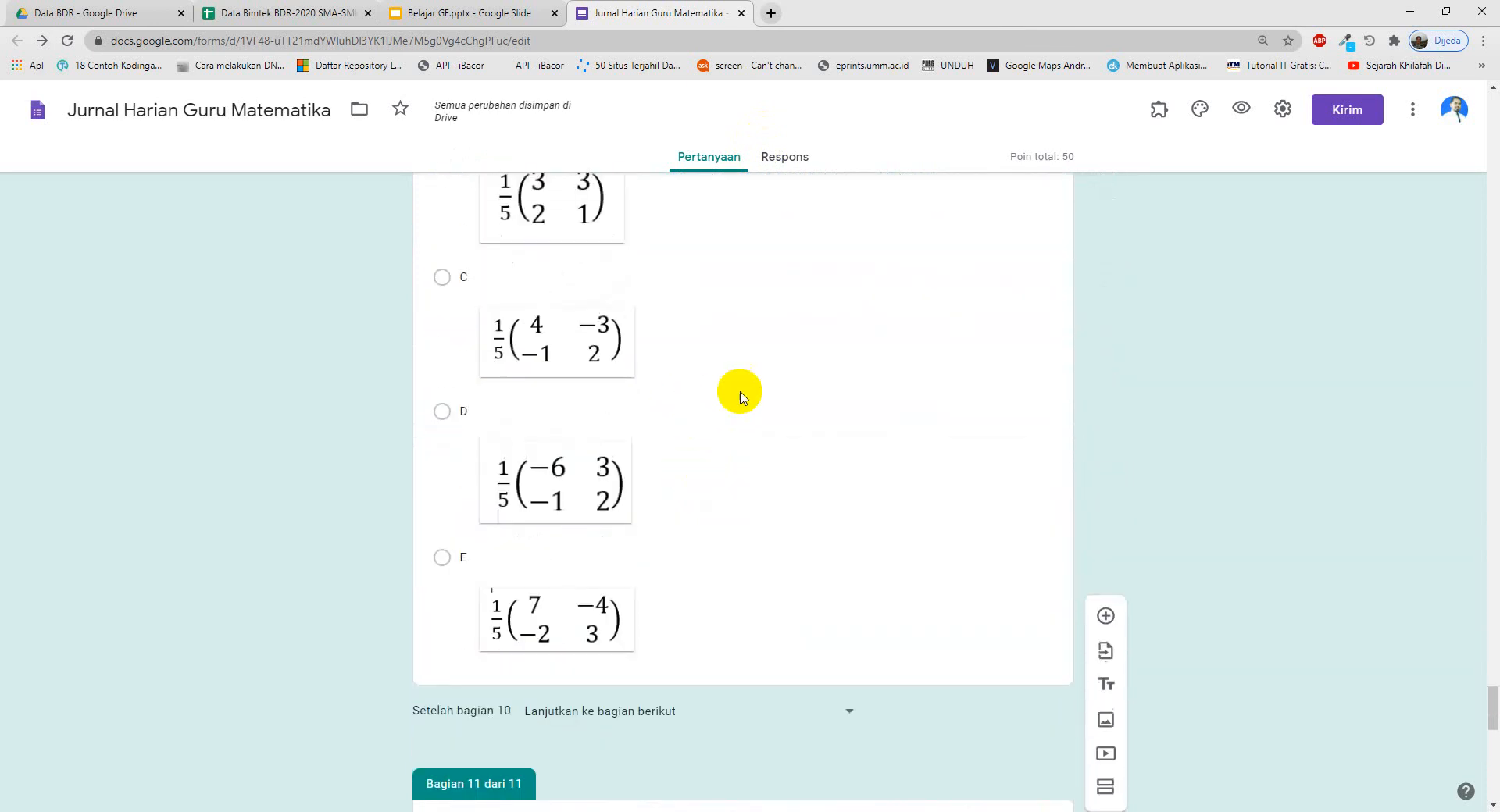
scroll(771, 442, down, 6)
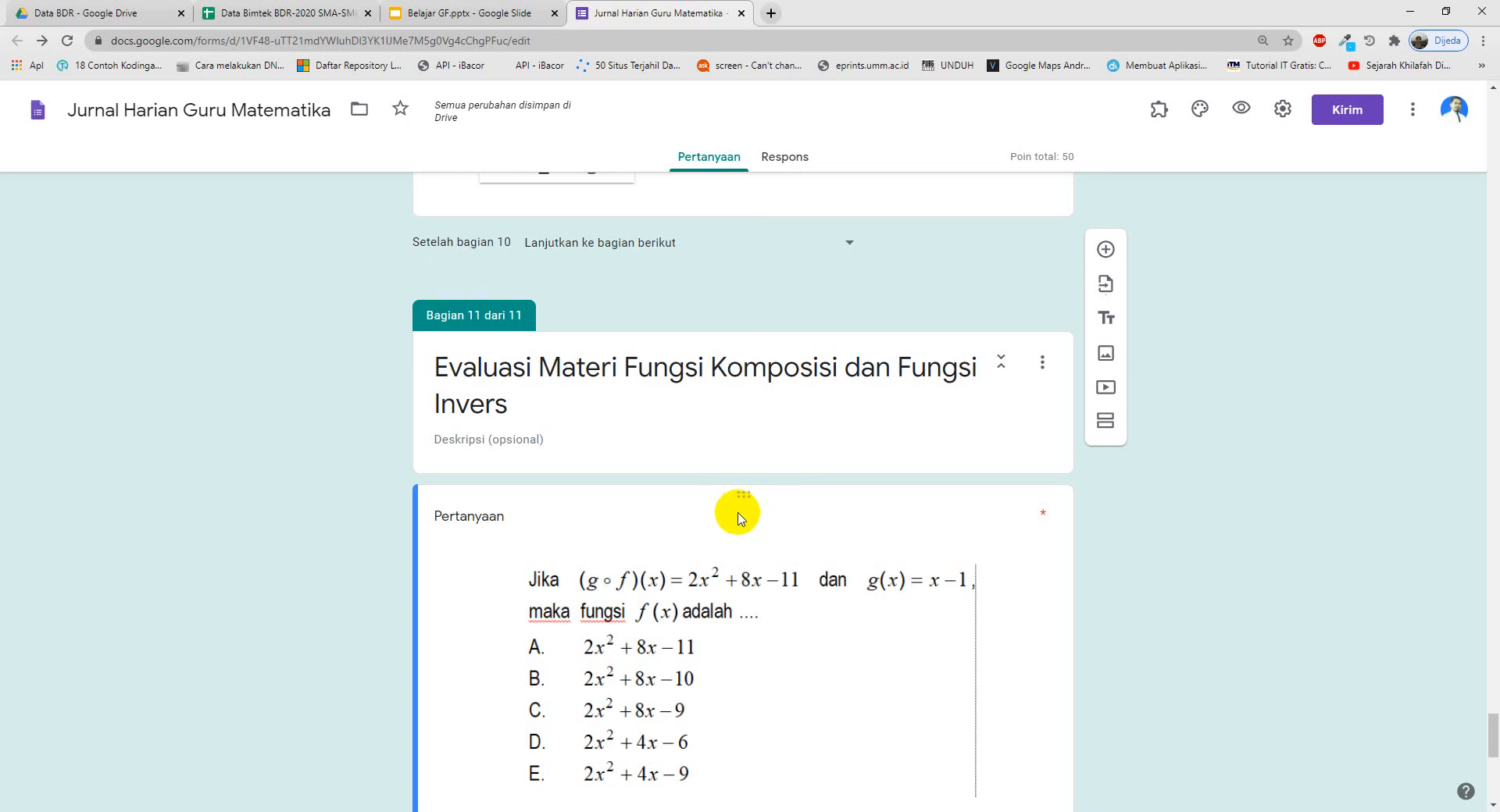
- Move the (g∘f)(x) question up again, placing it below the matrix P question in Evaluasi Materi Matriks, and check the following section
scroll(750, 527, up, 2)
scroll(758, 536, down, 2)
scroll(756, 508, up, 1)
scroll(757, 501, up, 3)
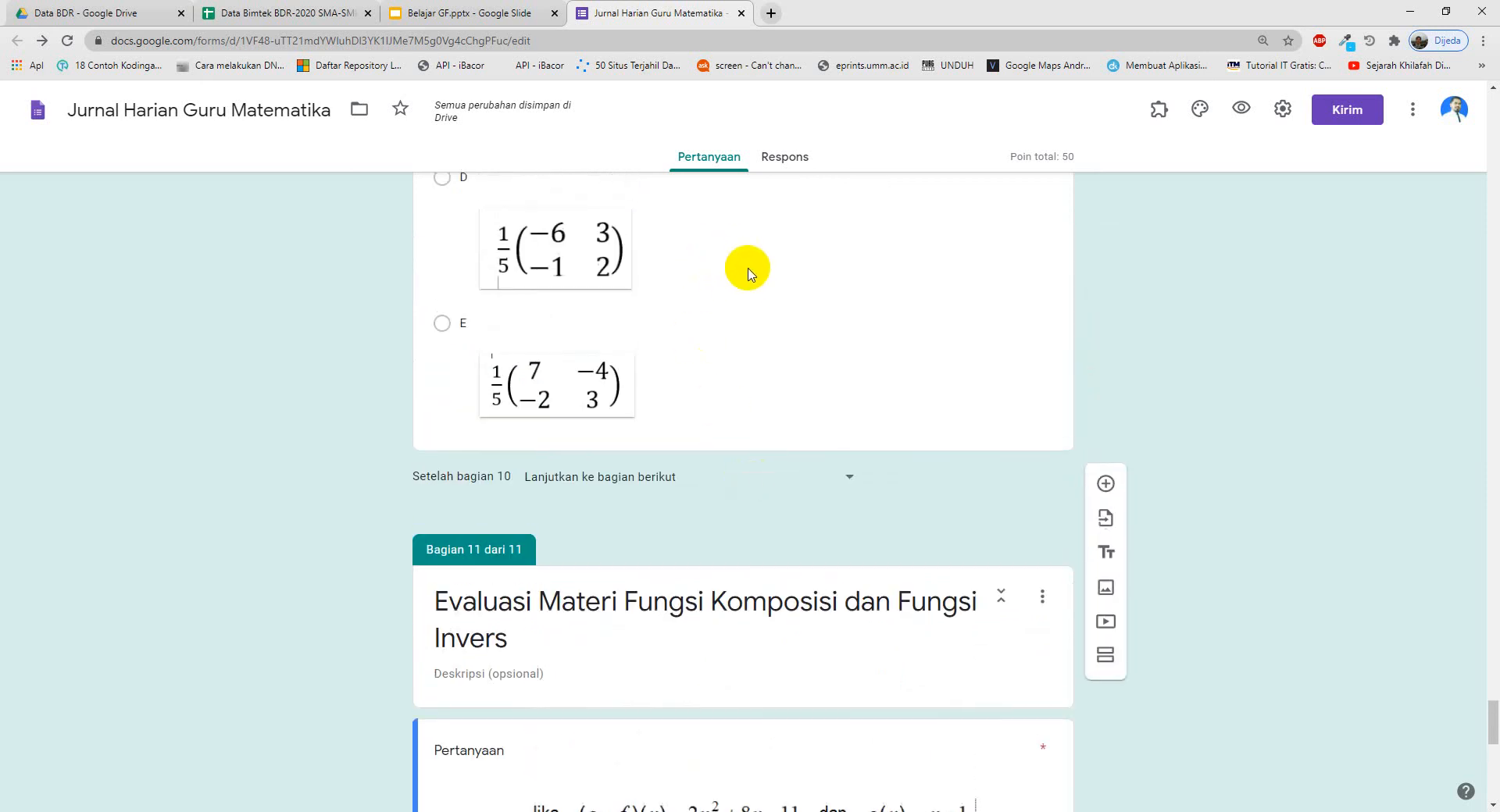
scroll(764, 339, down, 3)
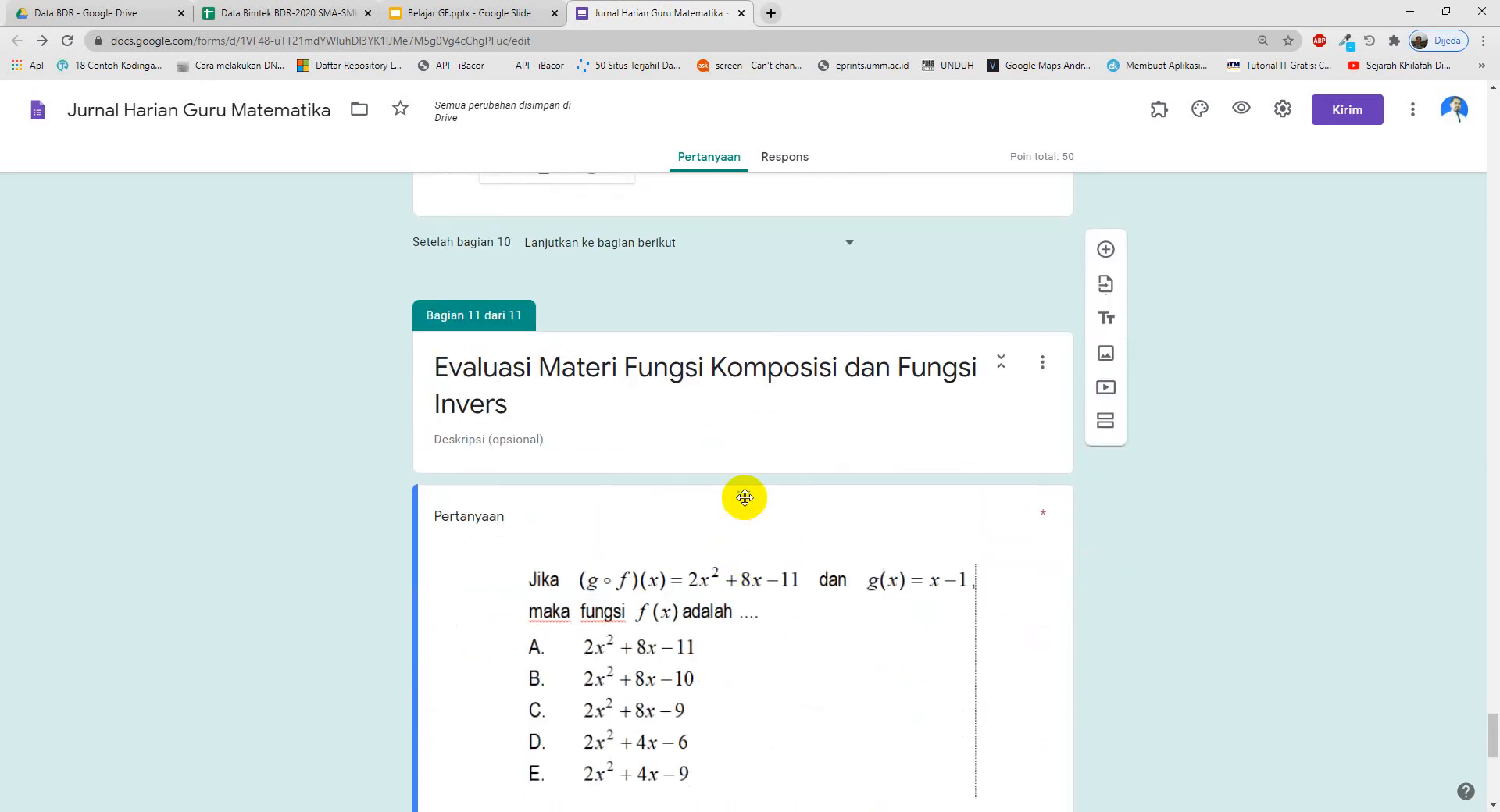
drag(744, 498, 730, 331)
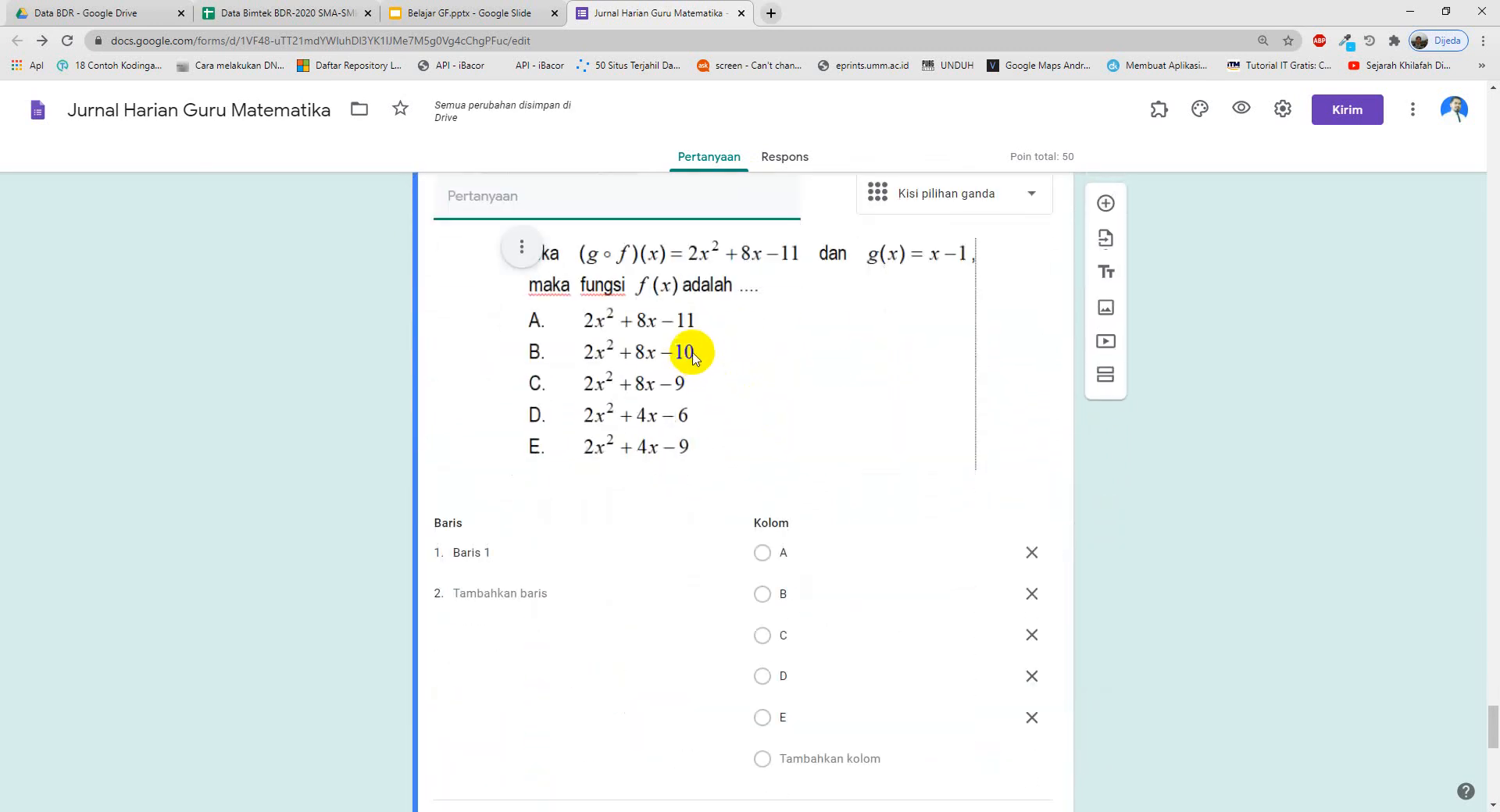
scroll(694, 353, down, 8)
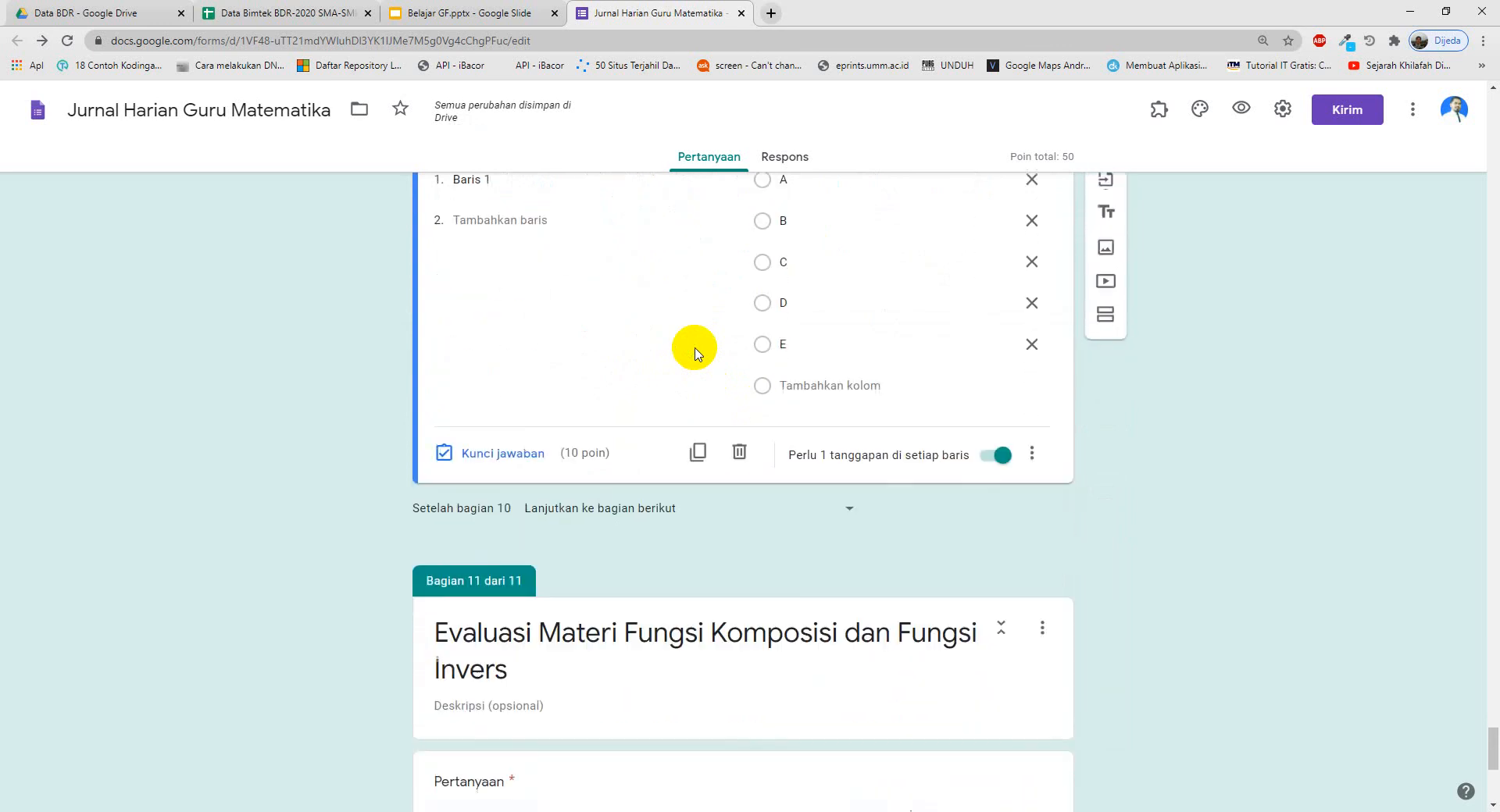
scroll(697, 356, down, 3)
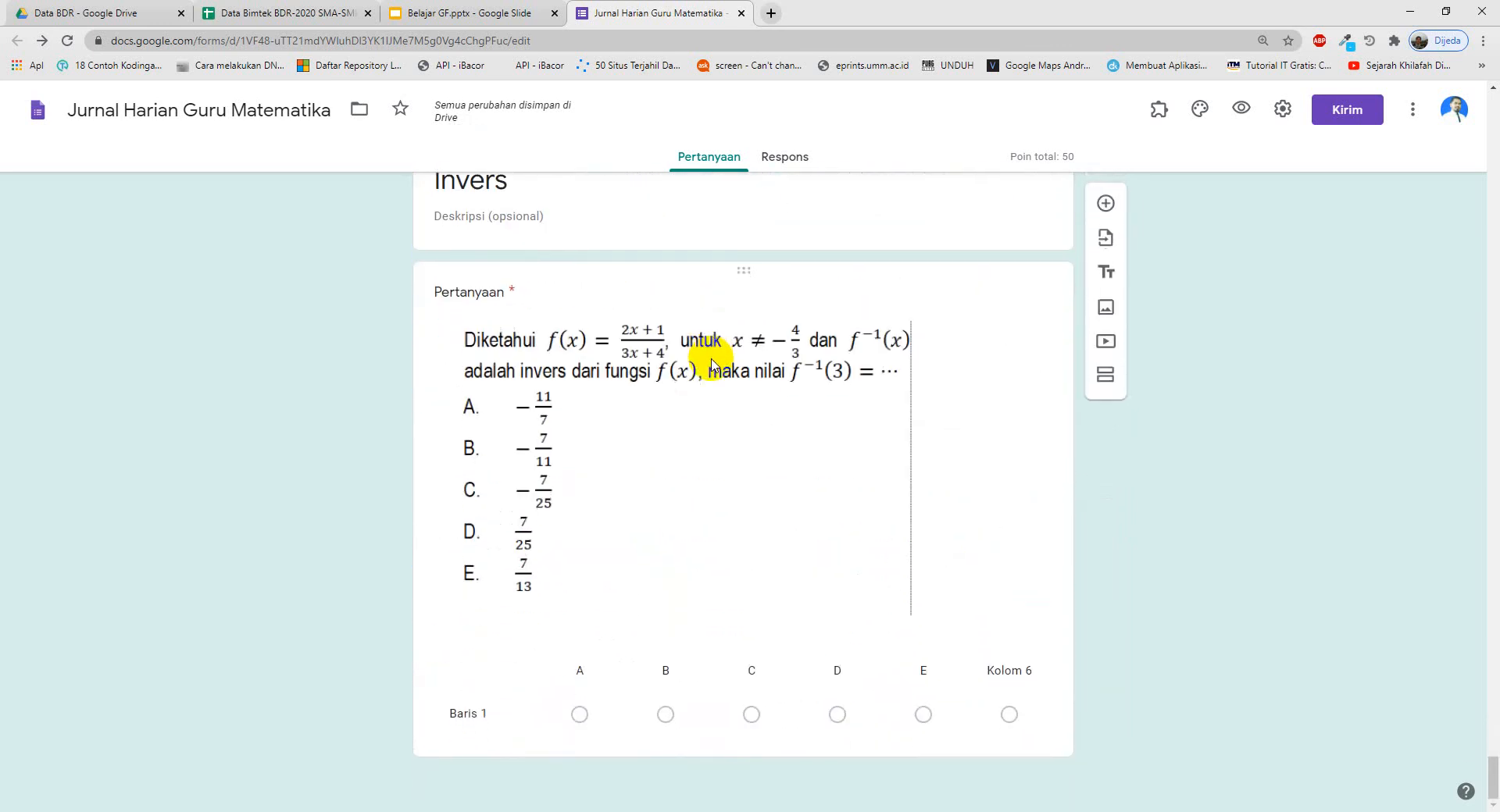
scroll(711, 363, up, 12)
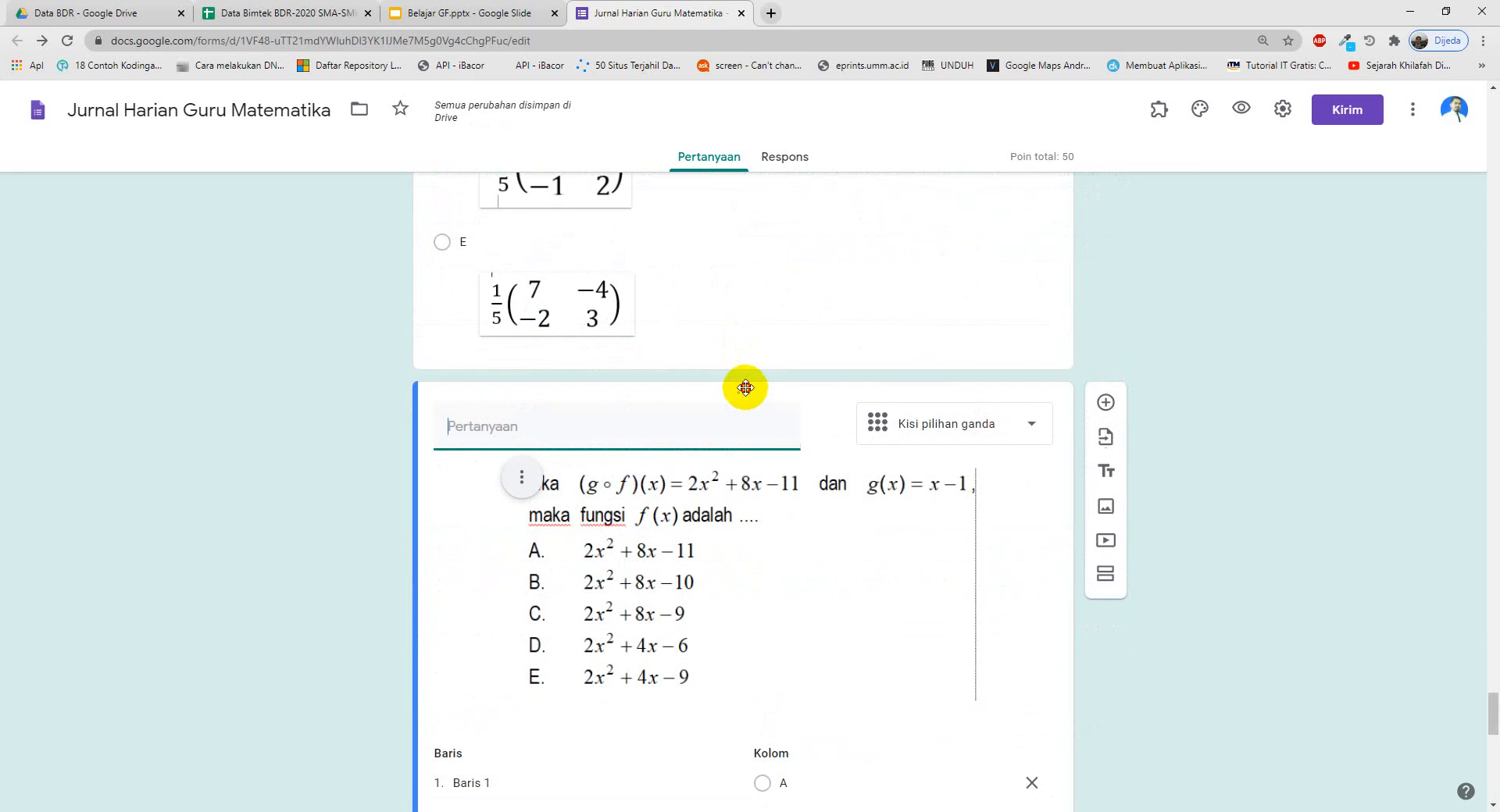
- Return the (g∘f)(x) question to the start of Evaluasi Materi Fungsi Komposisi dan Fungsi Invers, above the inverse function question
mouse_move(745, 388)
mouse_down()
mouse_move(710, 796)
mouse_move(749, 569)
mouse_move(752, 402)
mouse_up()
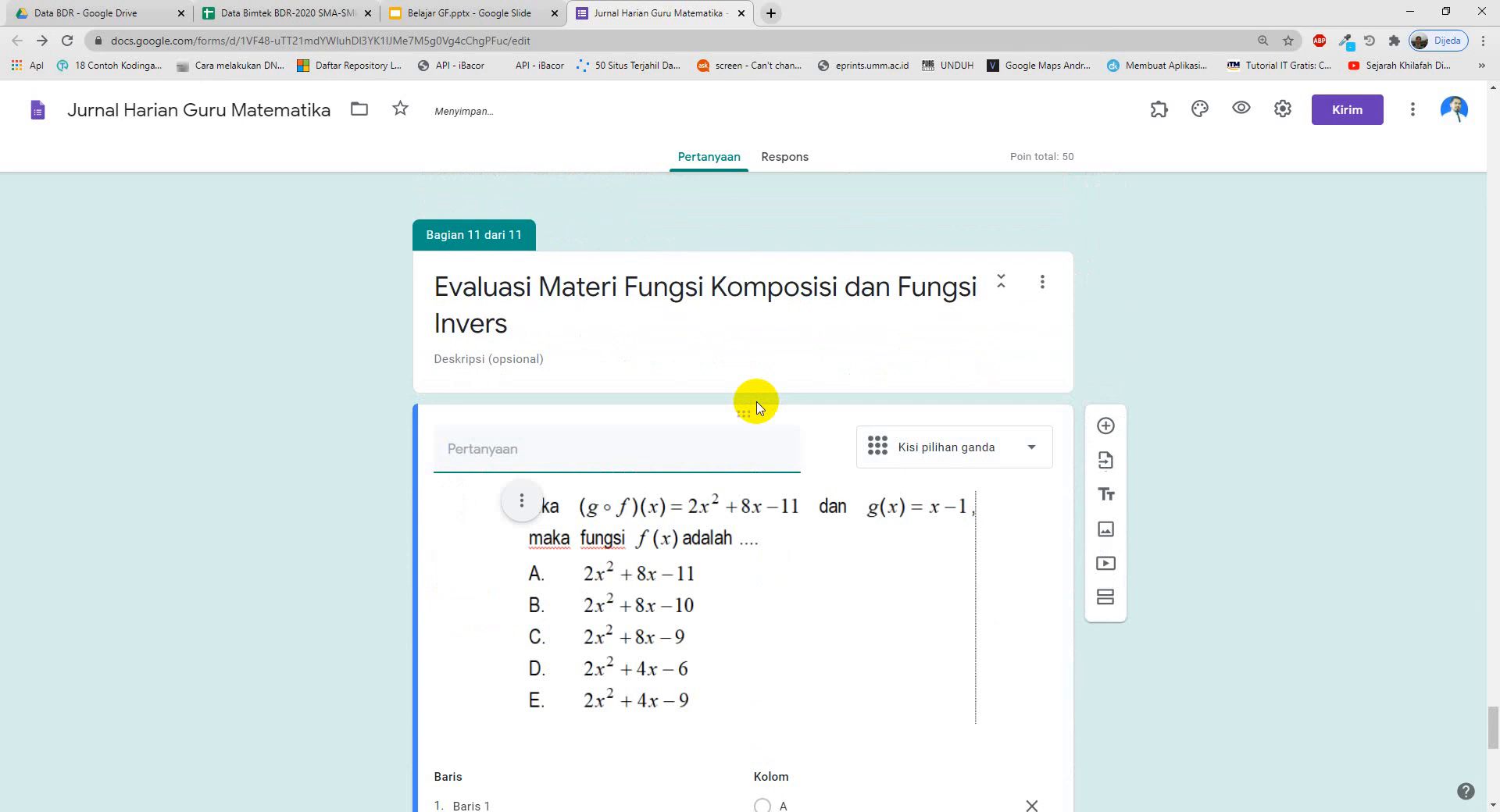
scroll(757, 405, down, 5)
scroll(757, 419, down, 5)
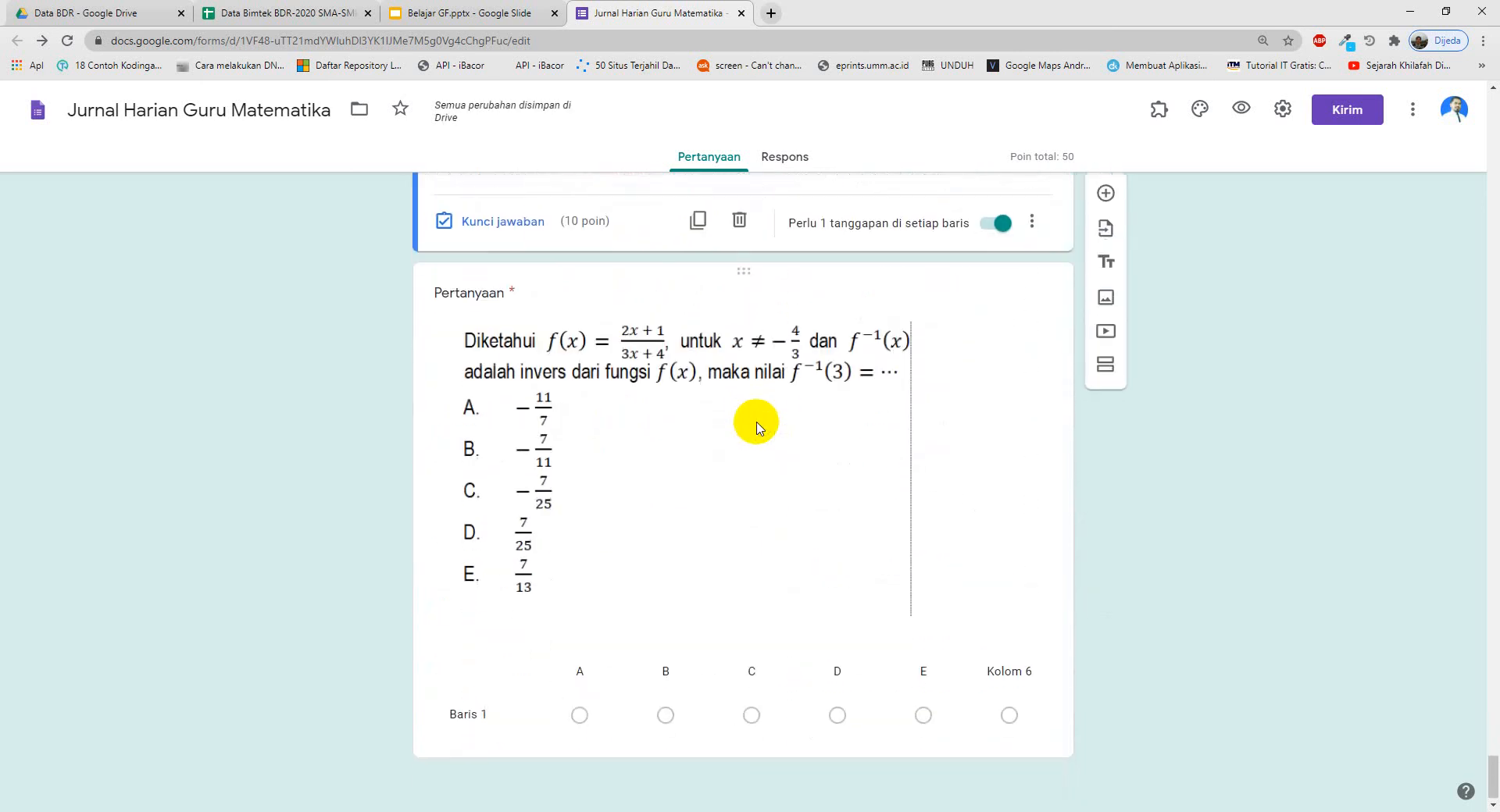
- Go back through the evaluation sections to the tailor question (Seorang penjahit) in Evaluasi Materi Program Linear
scroll(753, 426, up, 15)
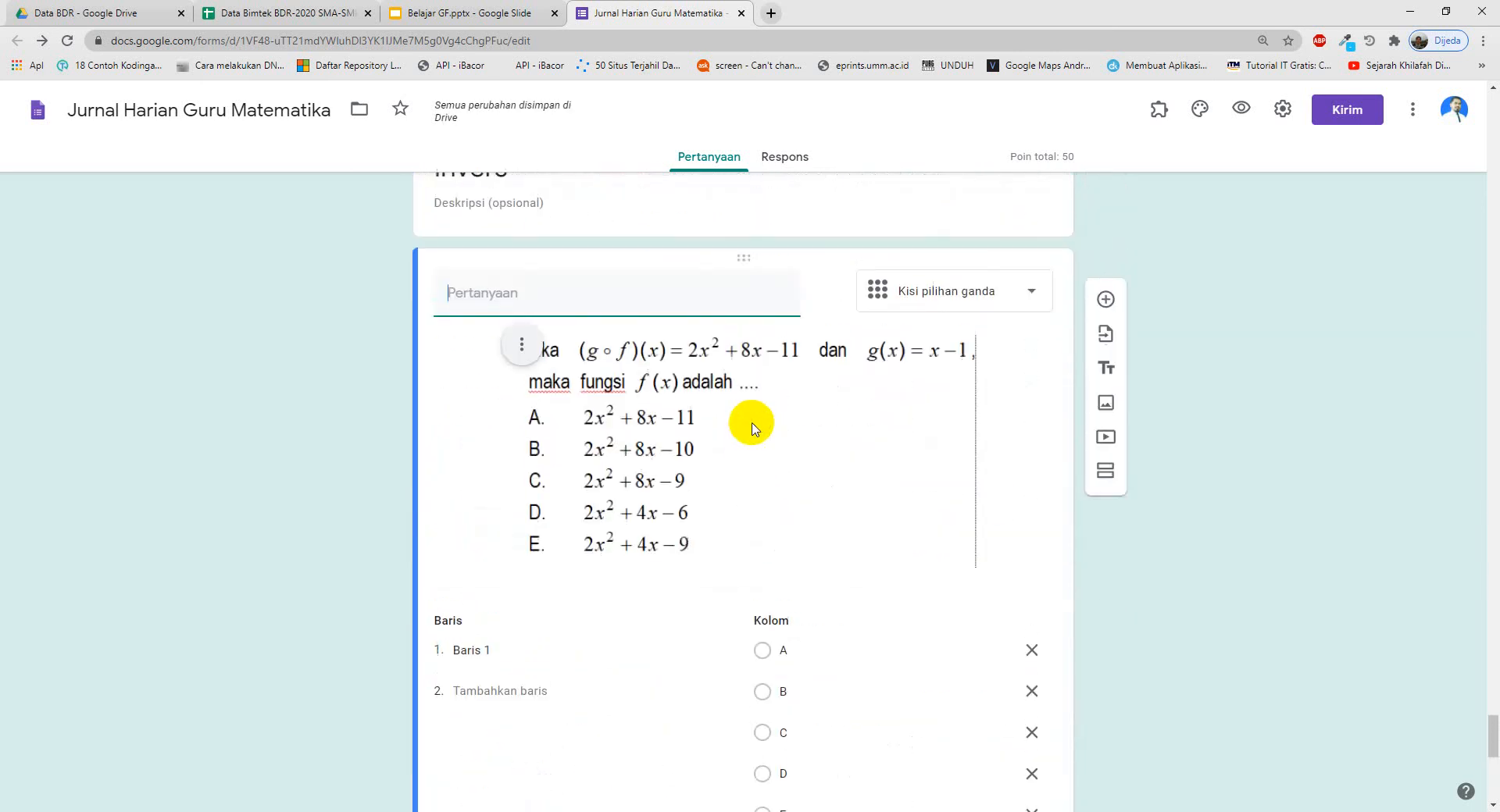
scroll(752, 424, up, 10)
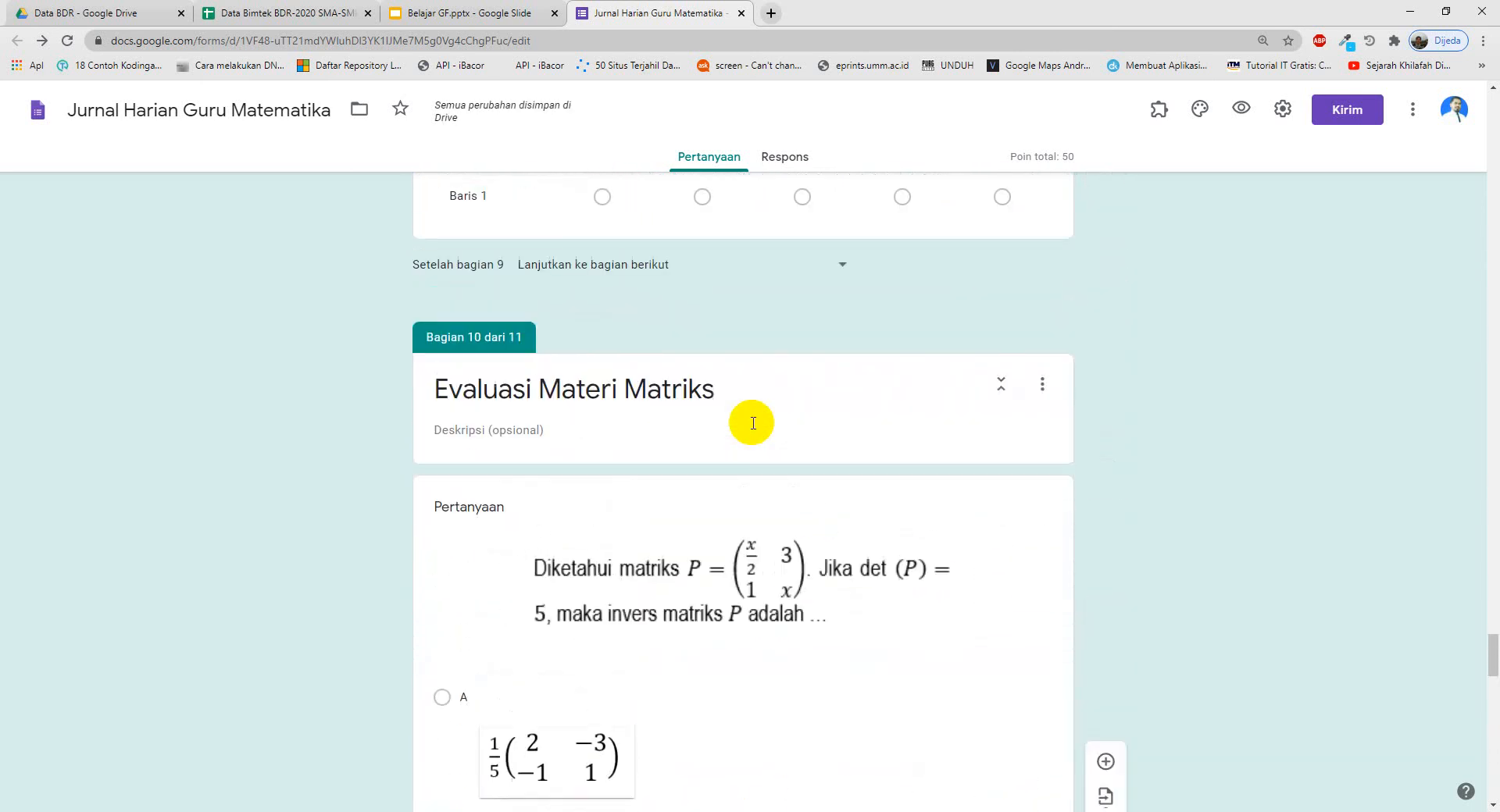
scroll(753, 427, up, 5)
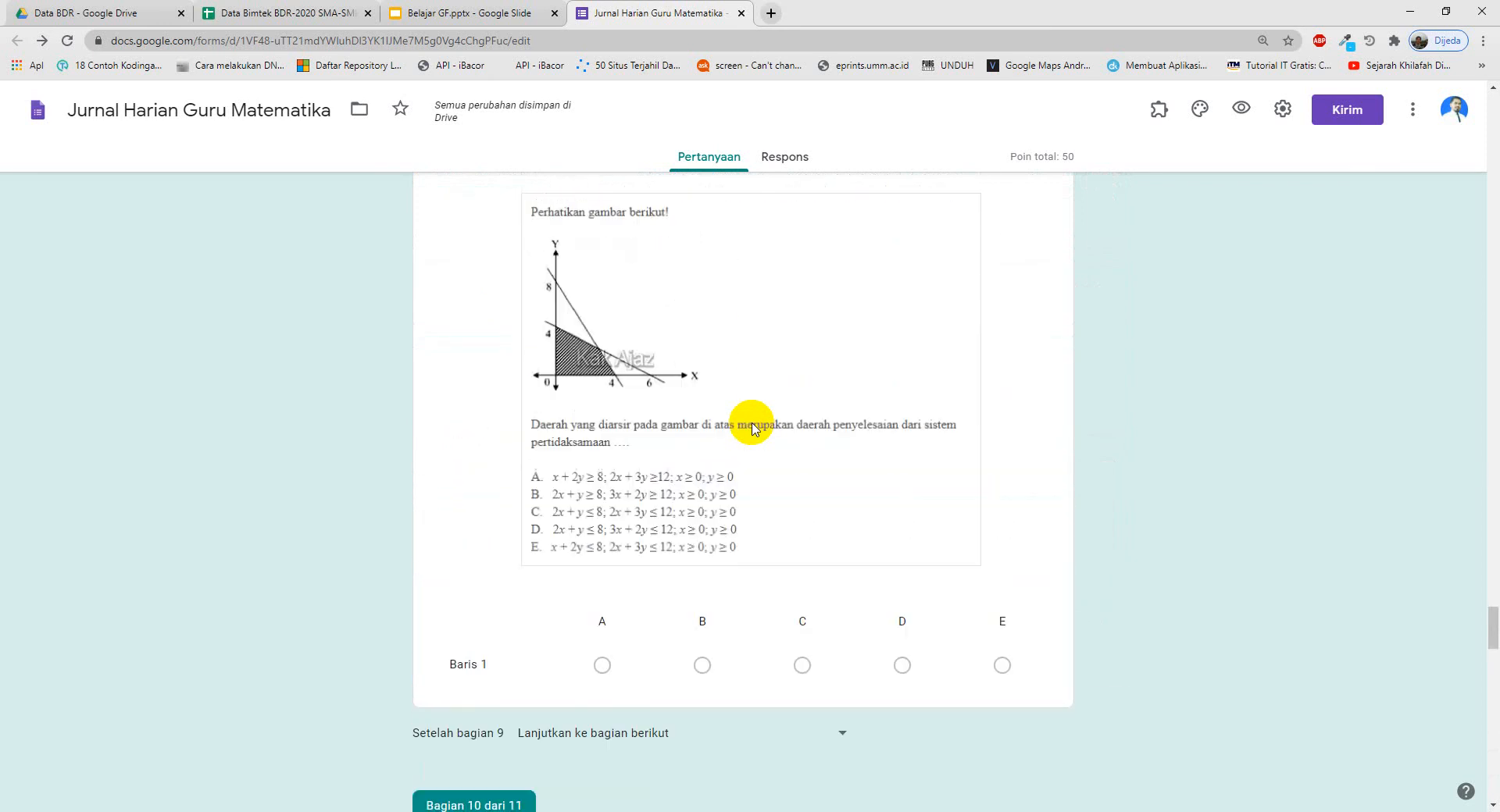
scroll(753, 427, up, 6)
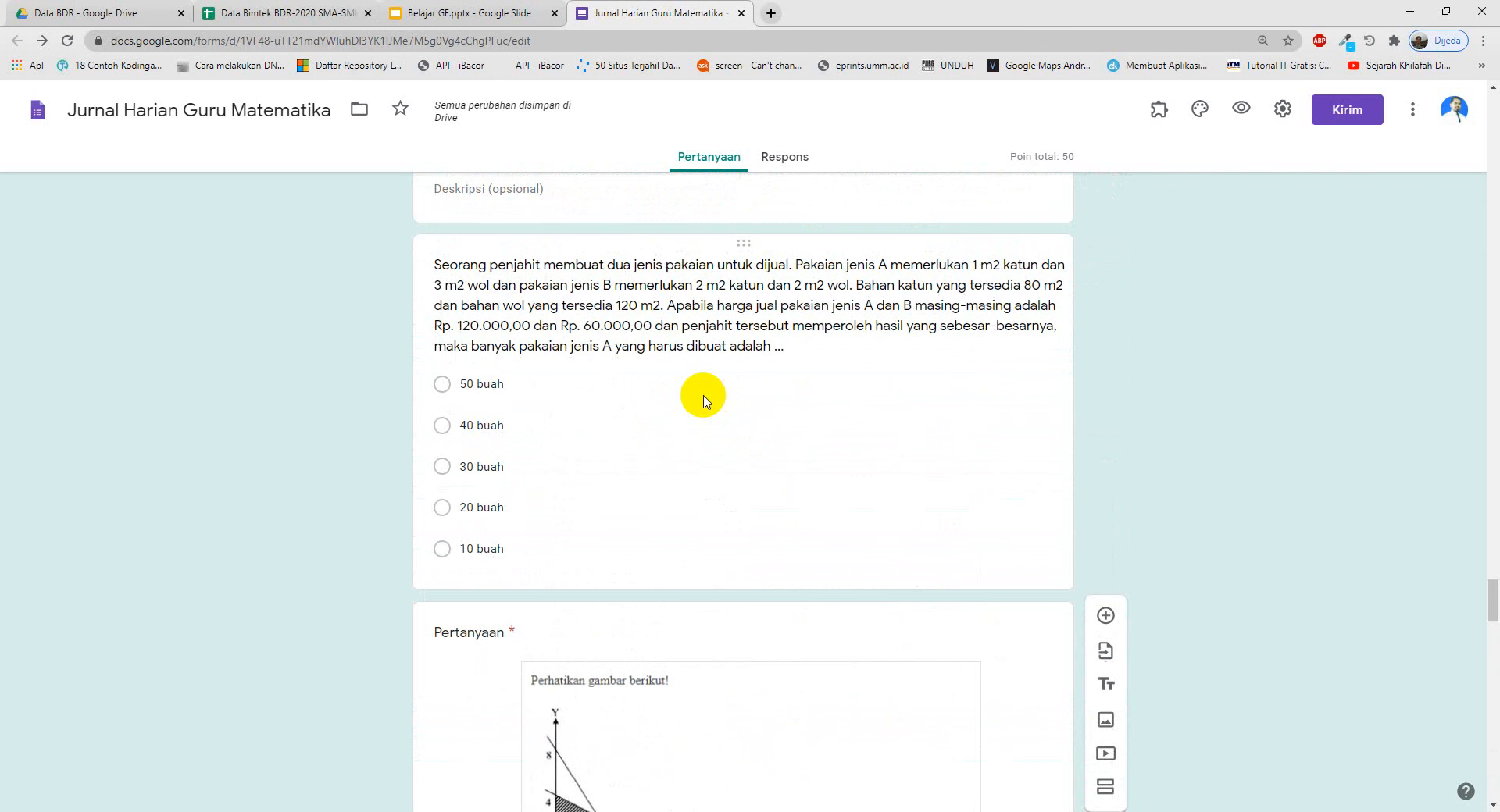
- Switch to the Belajar GF presentation in Google Slides to review the topic list, and return to the form
click(499, 16)
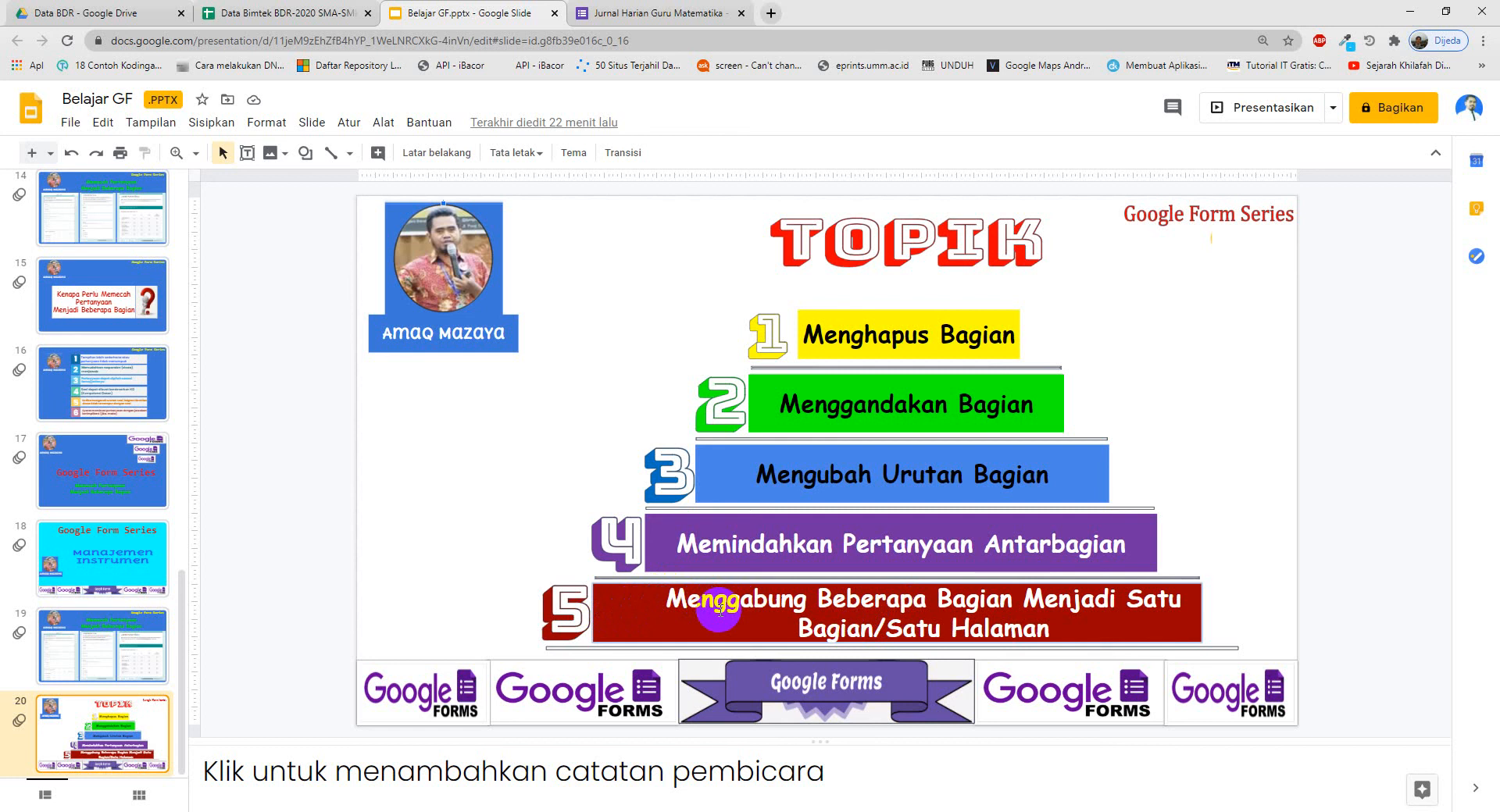
click(653, 16)
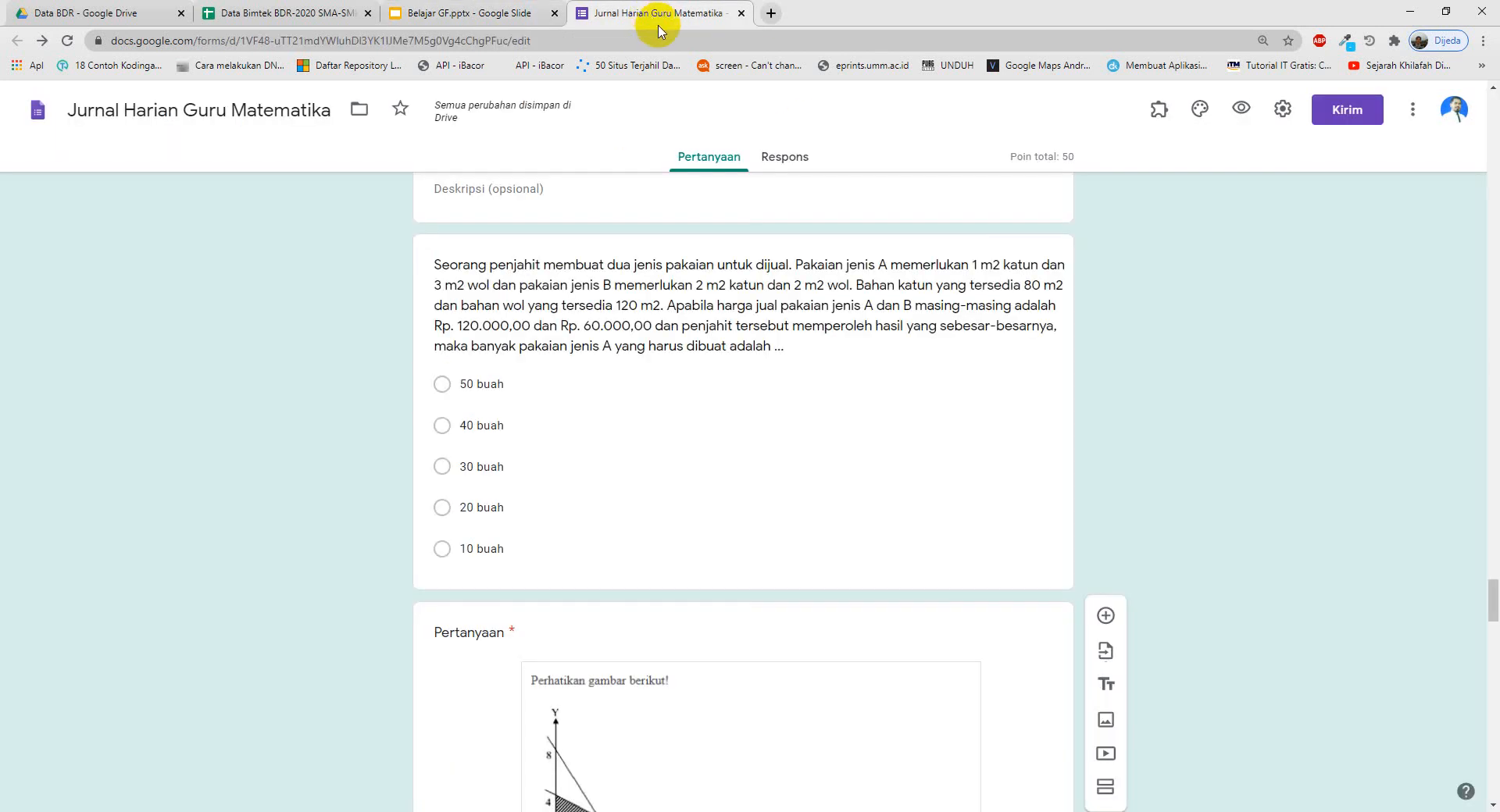
- Merge the Kehadiran Siswa Kelas XI MIA - A section, near the start of the form, with the section above it
scroll(794, 502, up, 15)
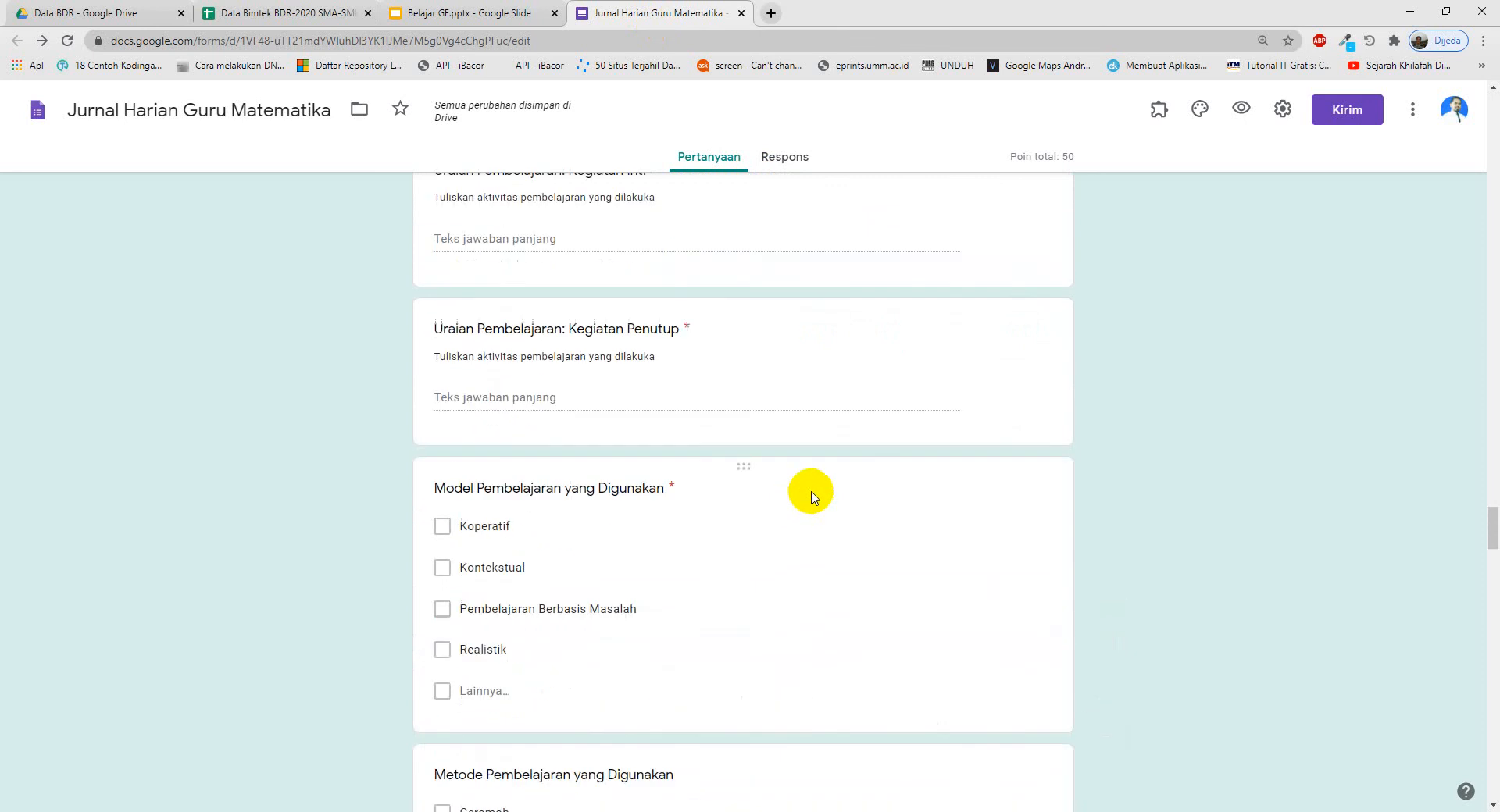
scroll(813, 497, up, 20)
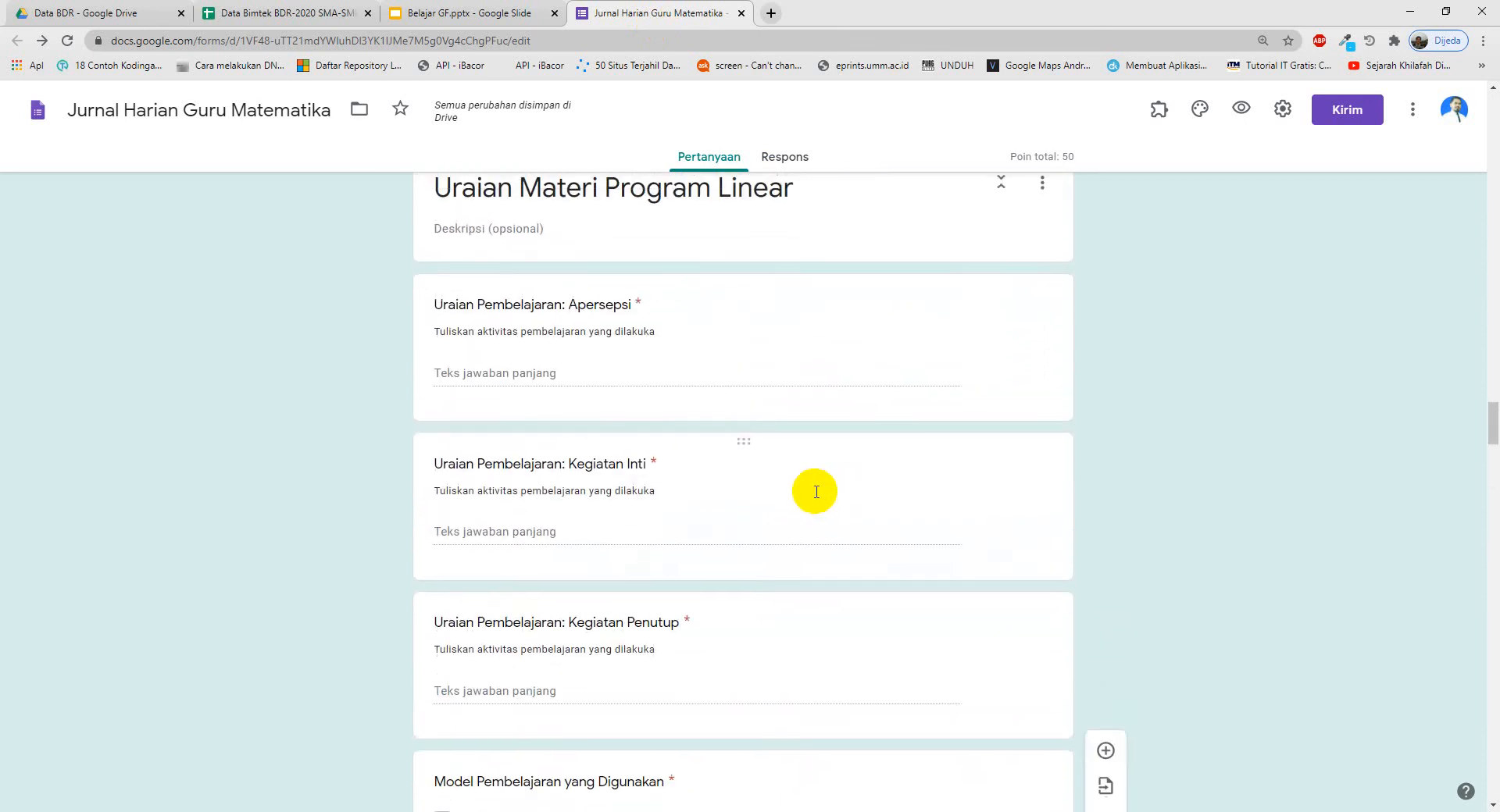
scroll(816, 491, up, 20)
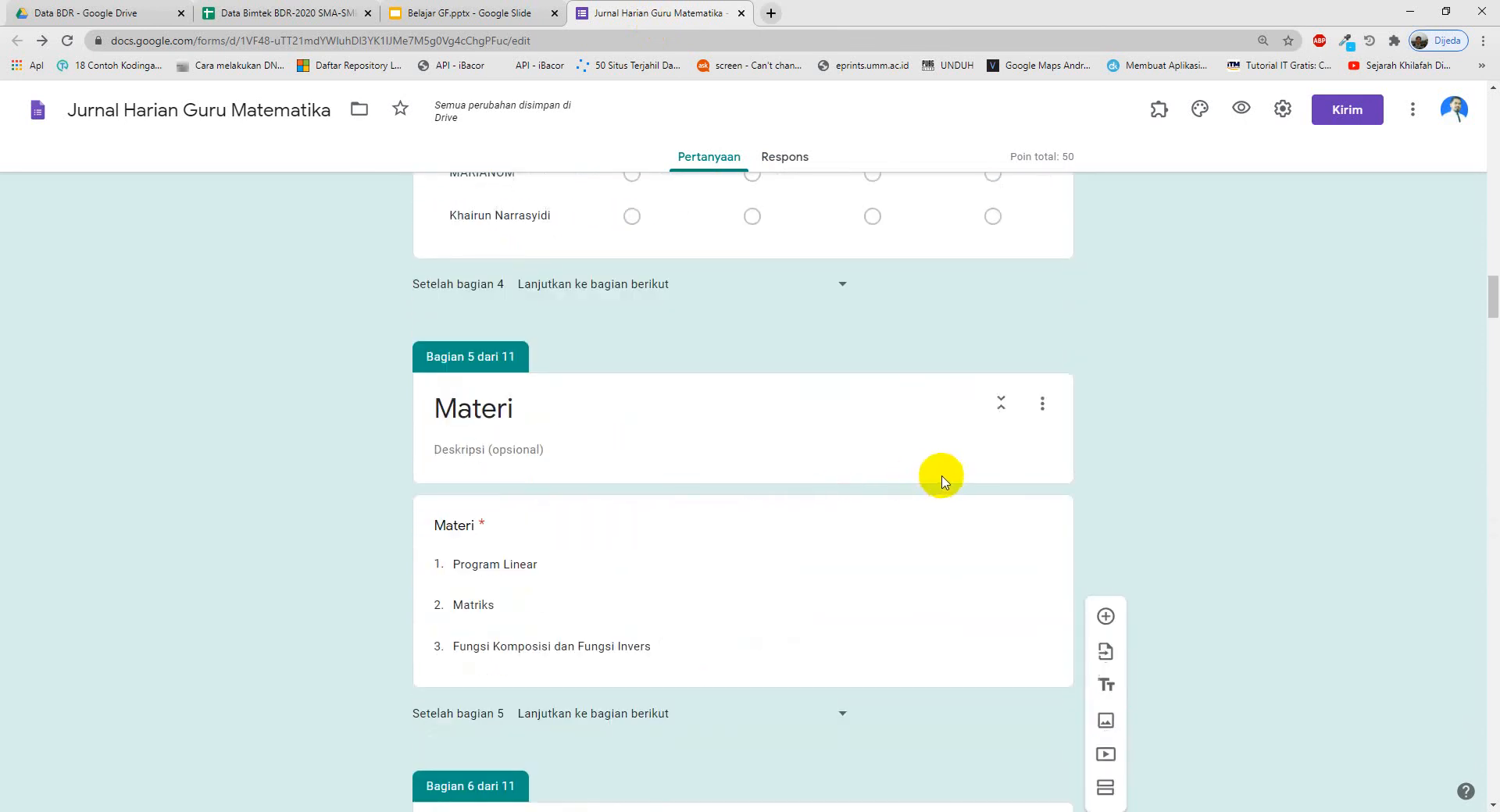
scroll(1045, 426, up, 20)
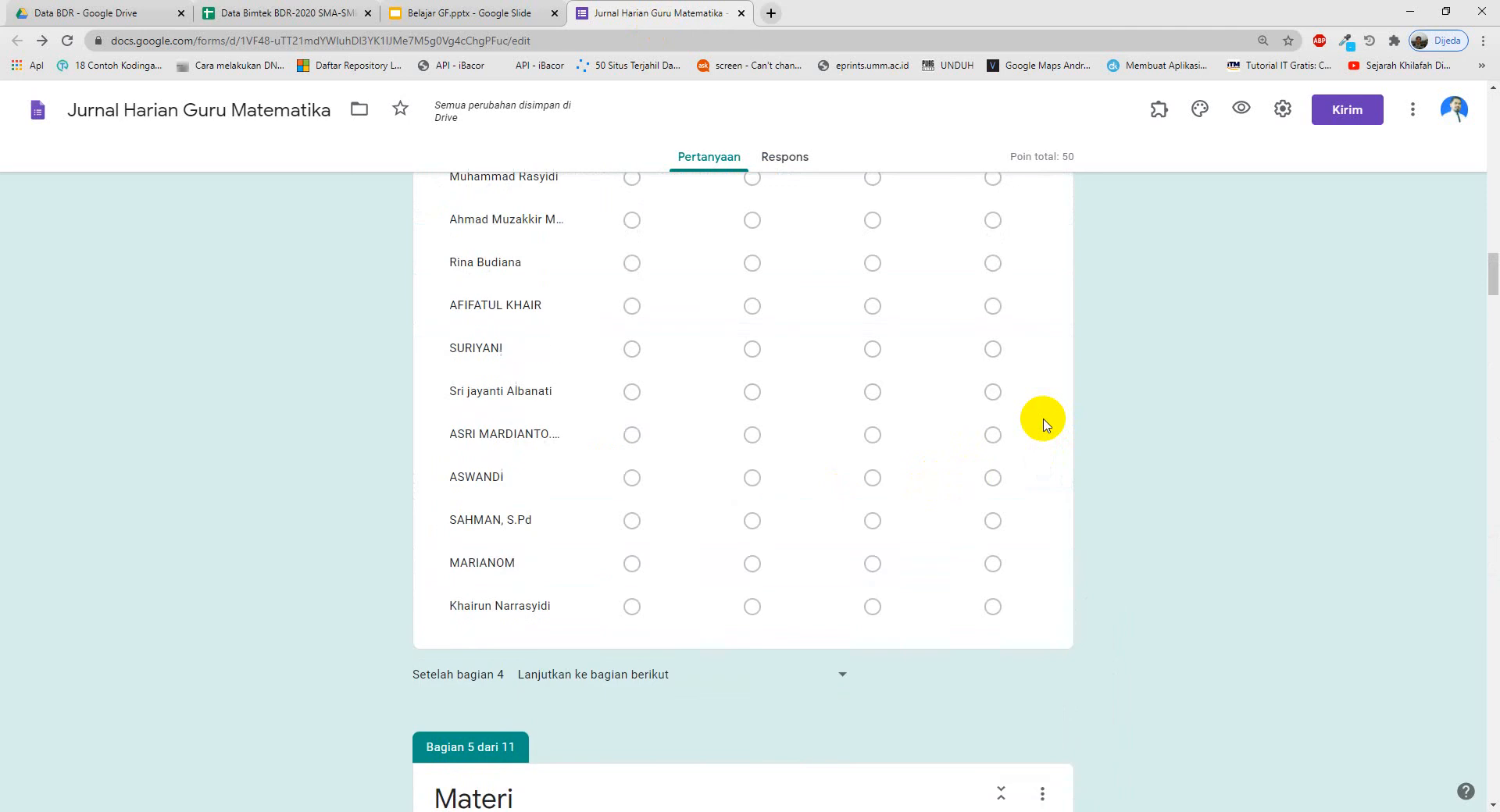
scroll(1045, 425, up, 7)
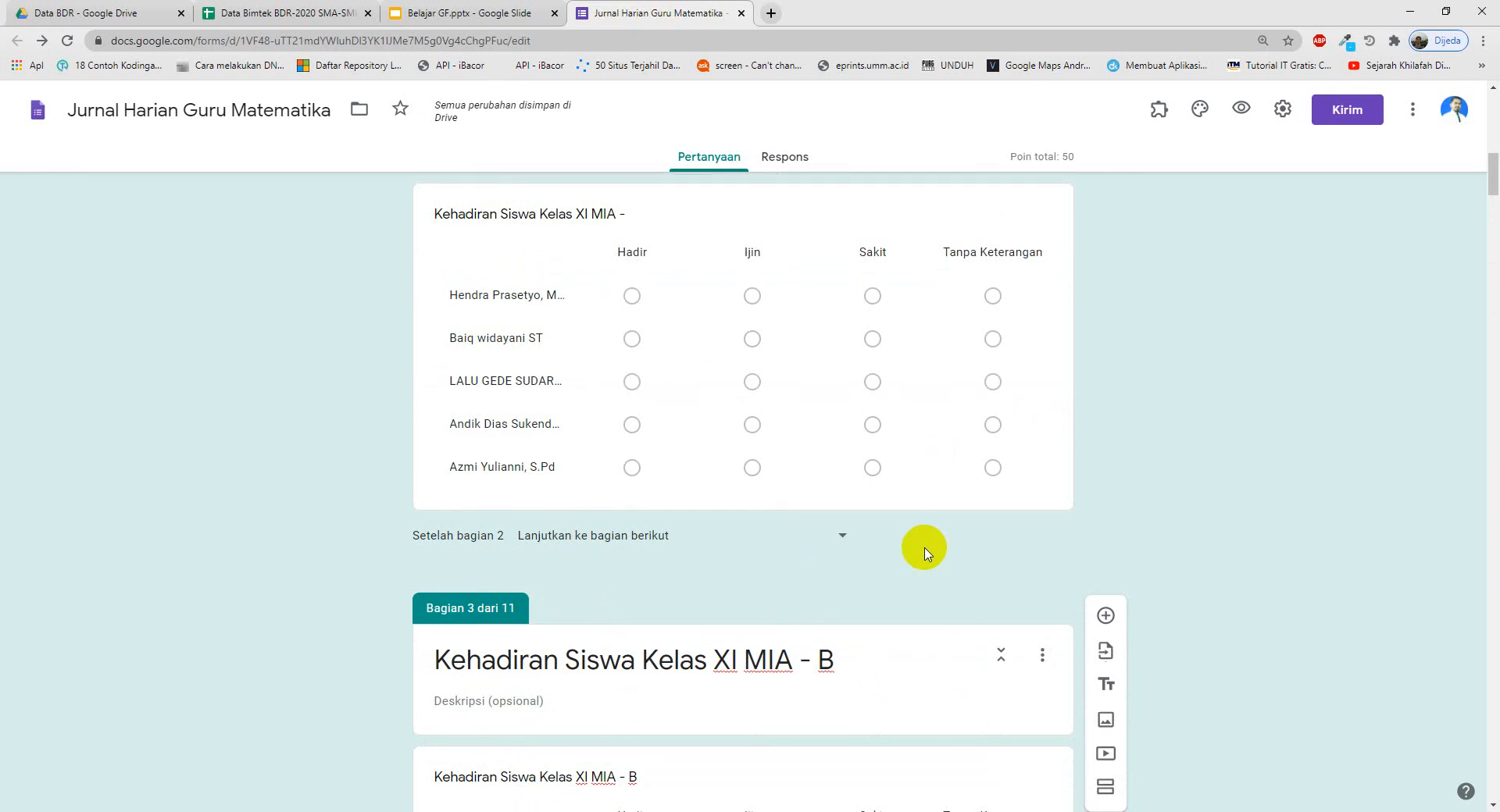
scroll(851, 558, up, 7)
scroll(809, 563, down, 1)
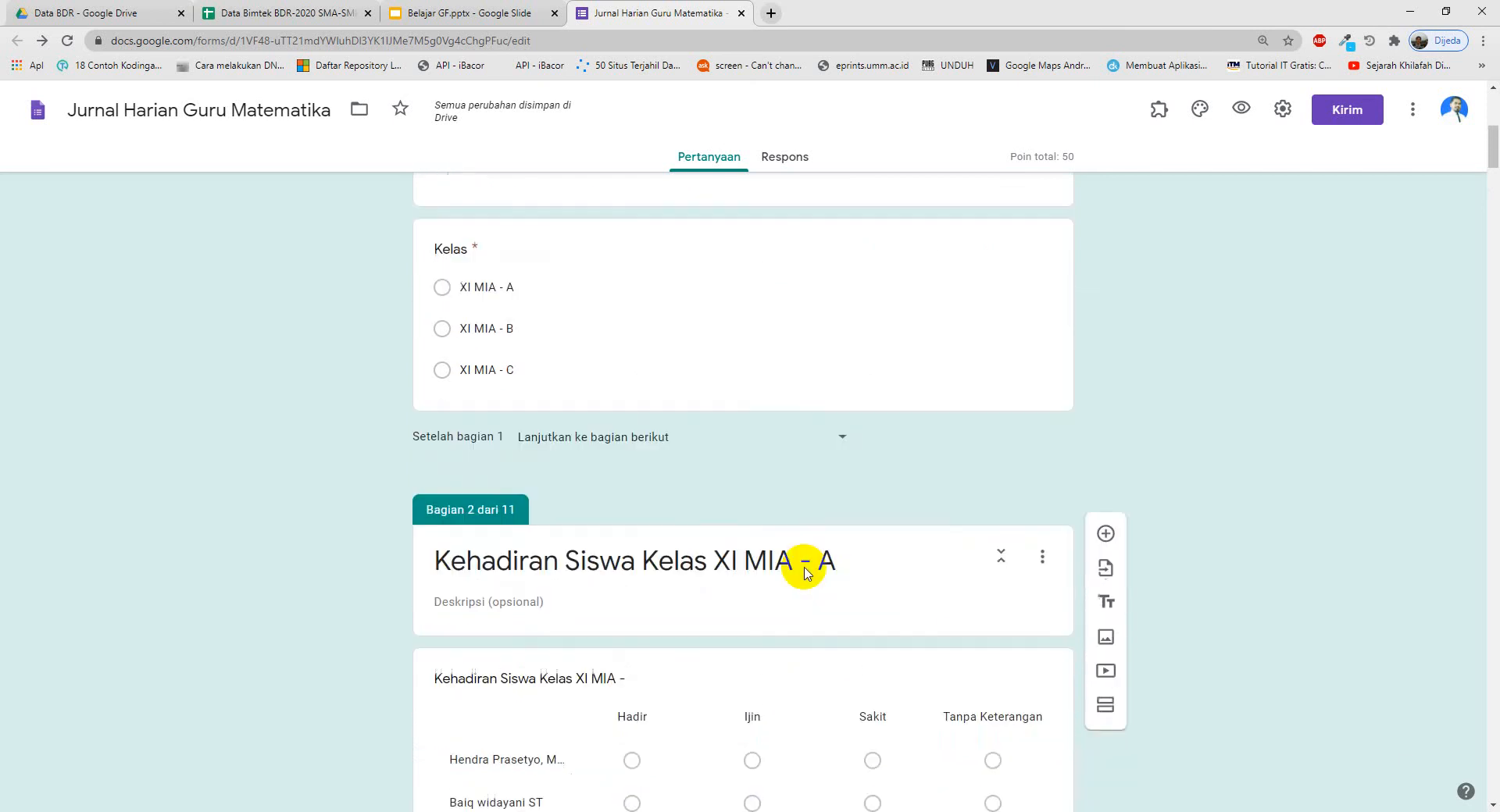
scroll(807, 573, down, 3)
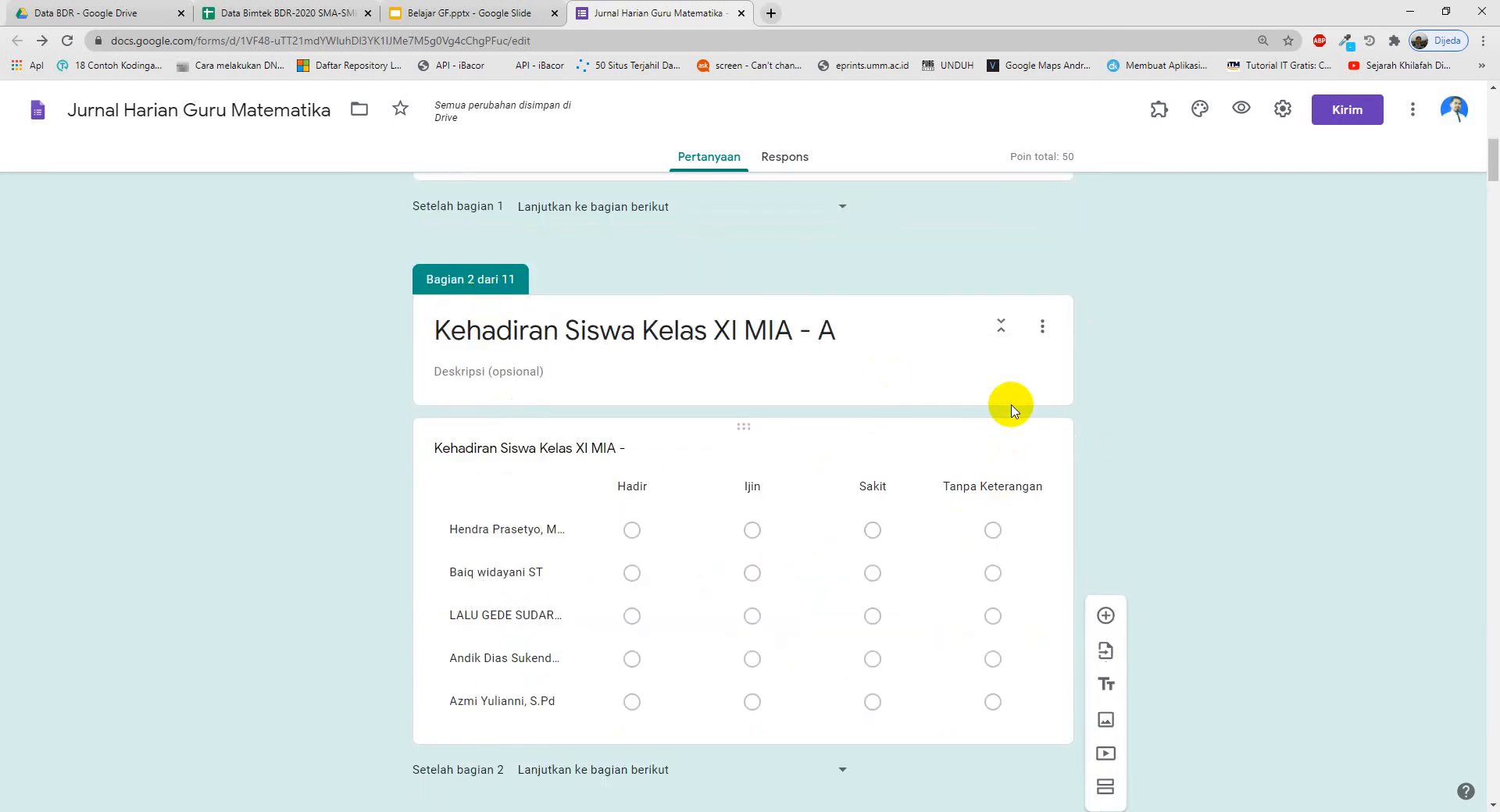
click(1043, 328)
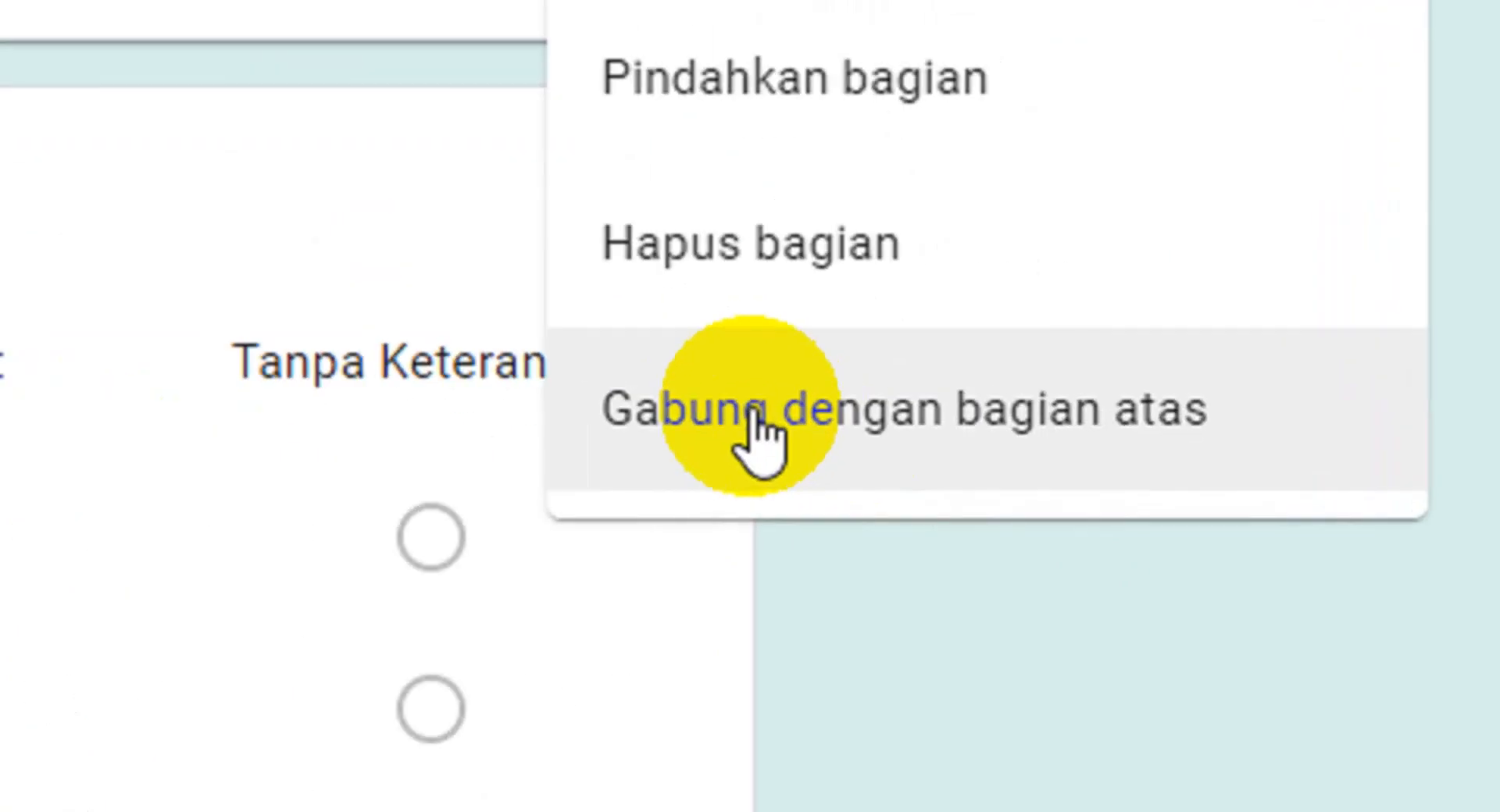
click(796, 406)
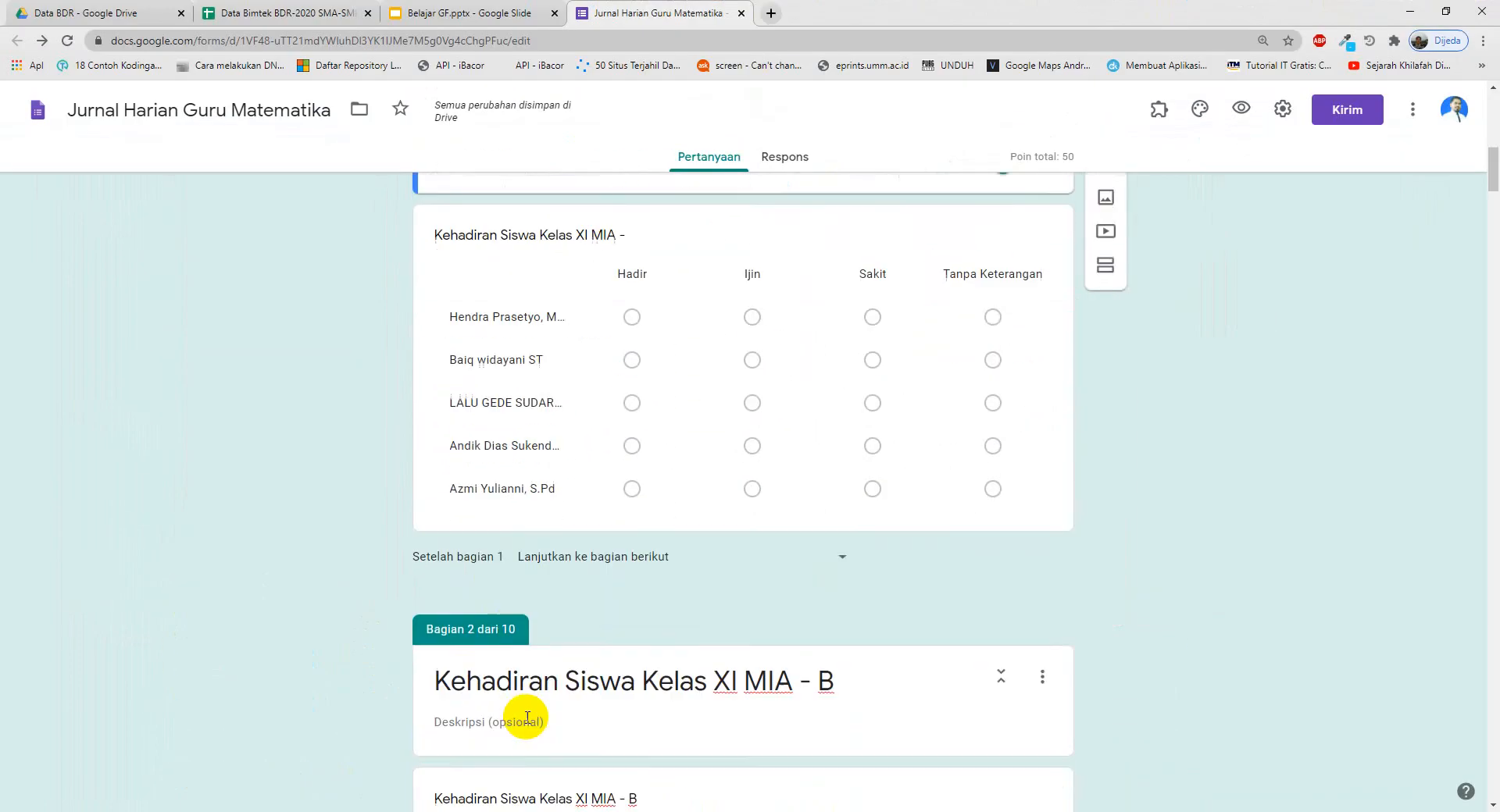
- Merge the Kehadiran Siswa Kelas XI MIA - B and XI MIA - C sections, one after the other, with the section above
scroll(528, 716, down, 5)
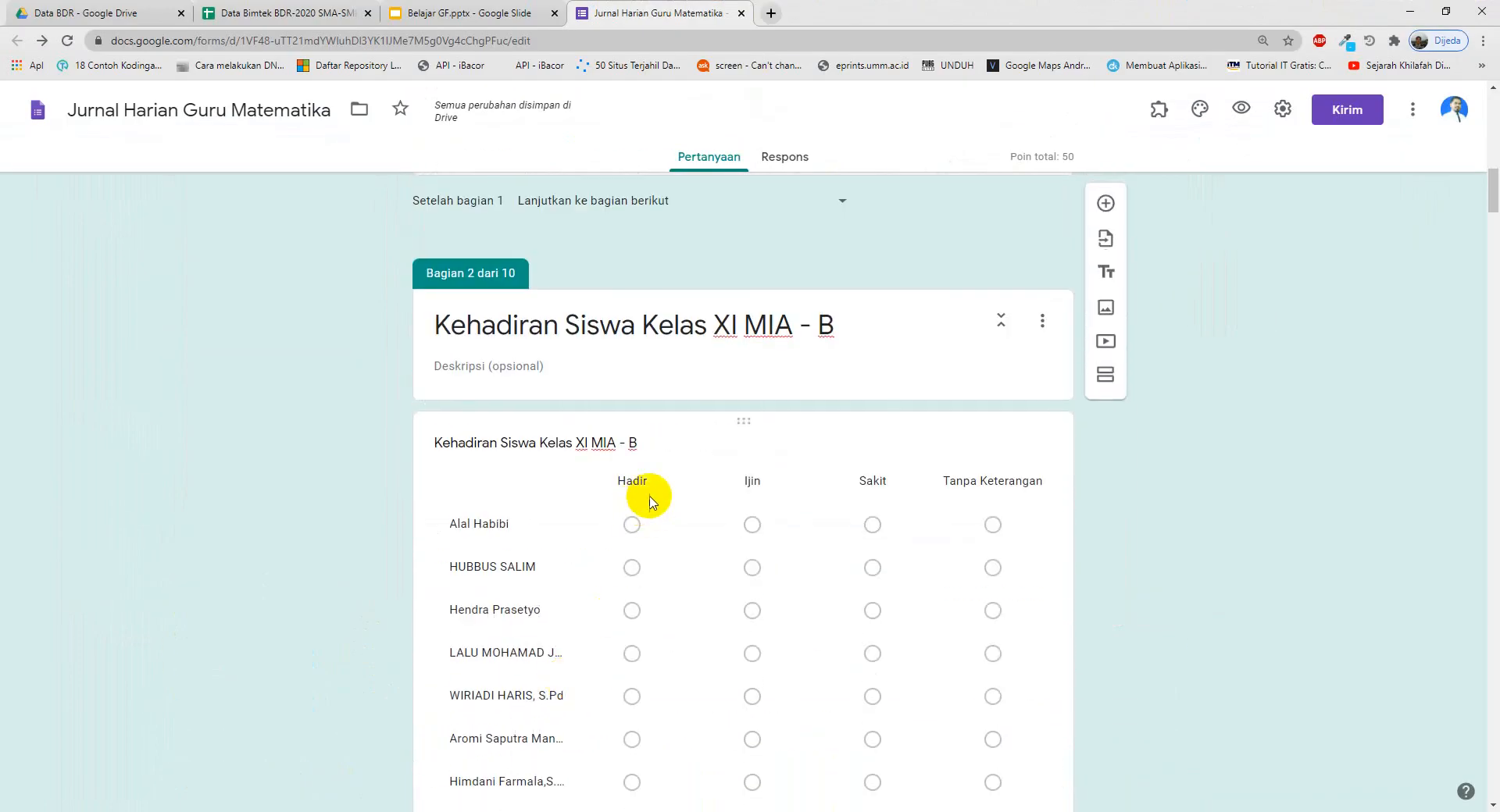
click(1043, 323)
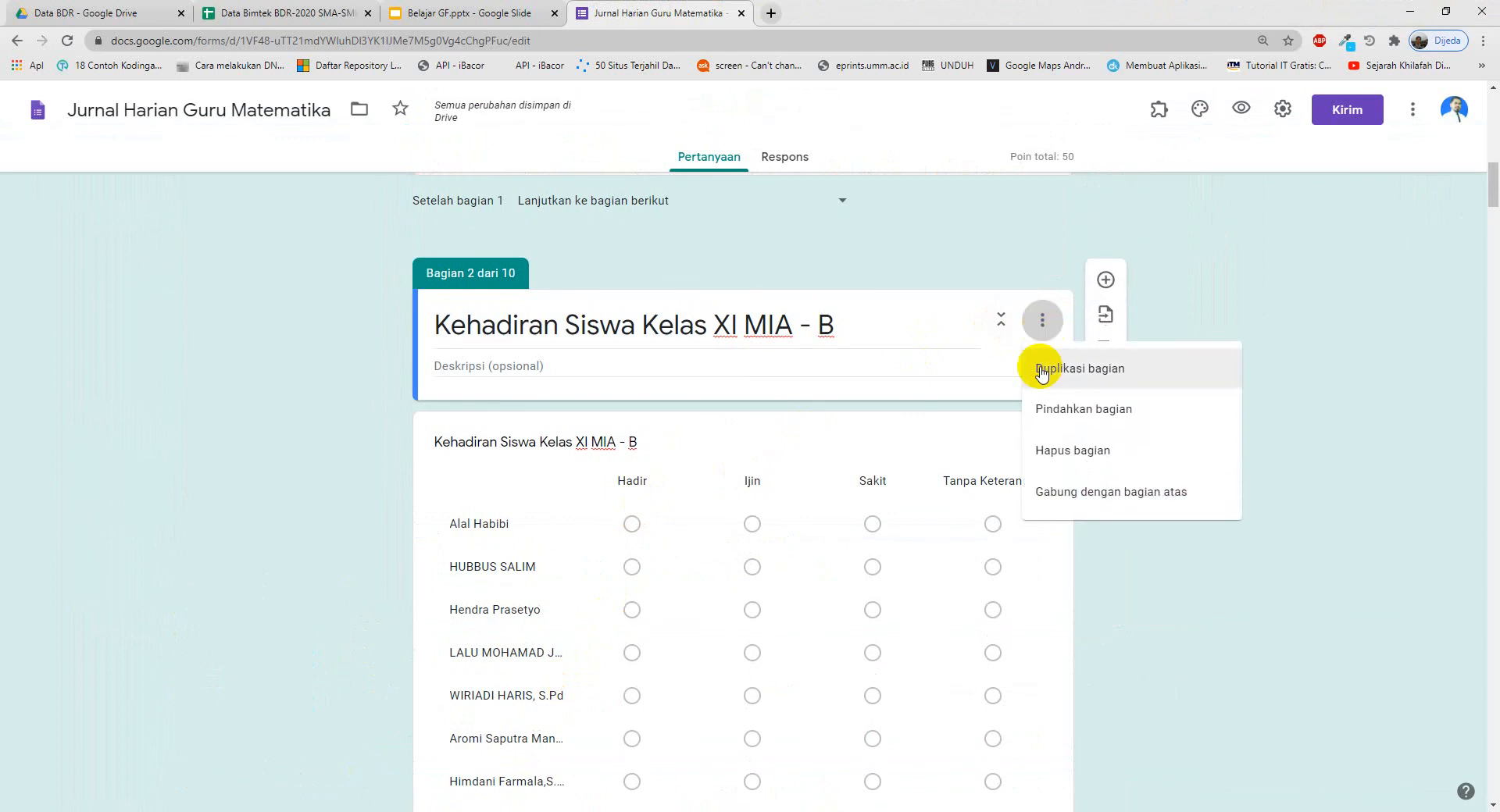
click(1061, 494)
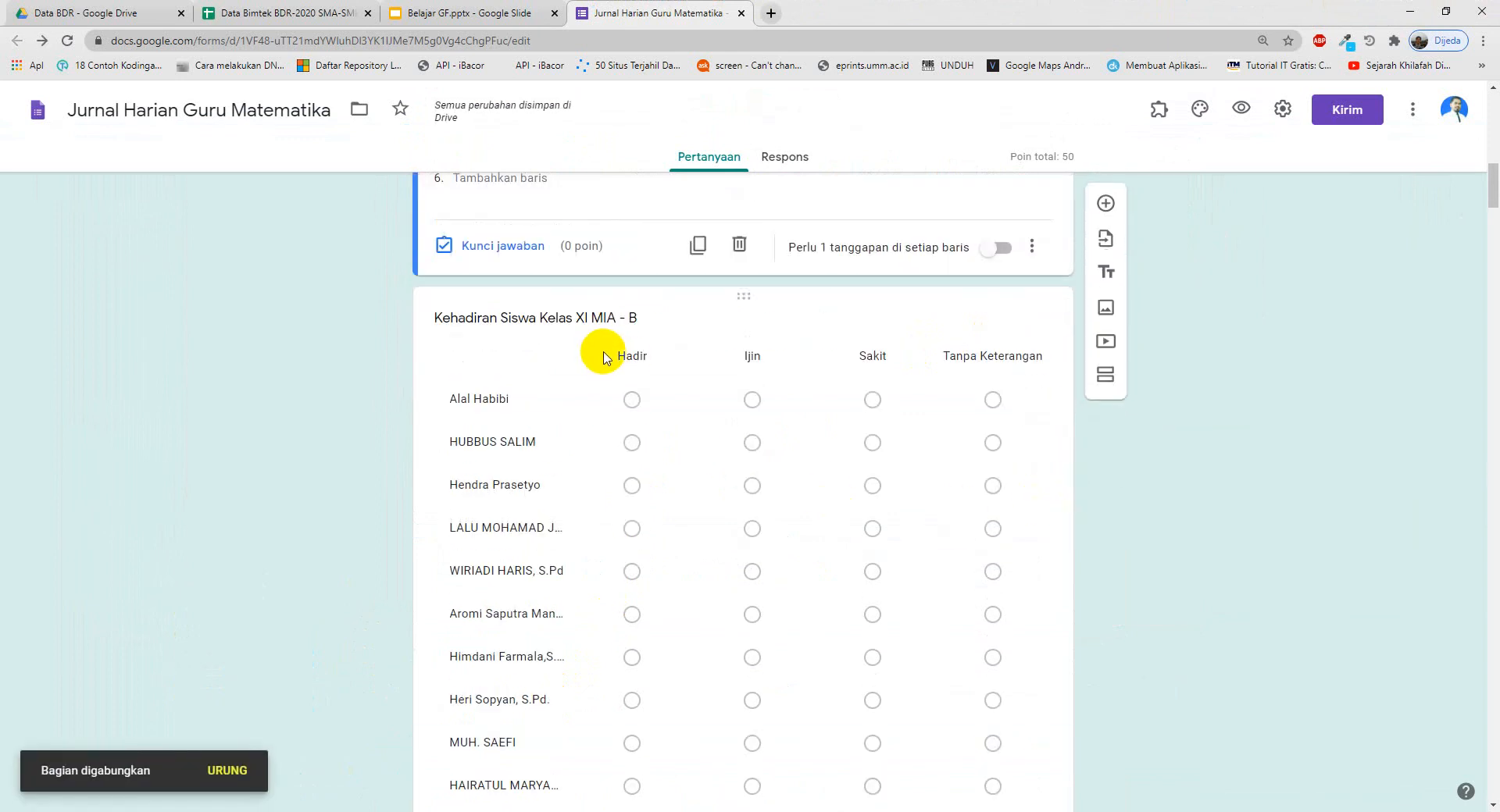
scroll(609, 351, down, 5)
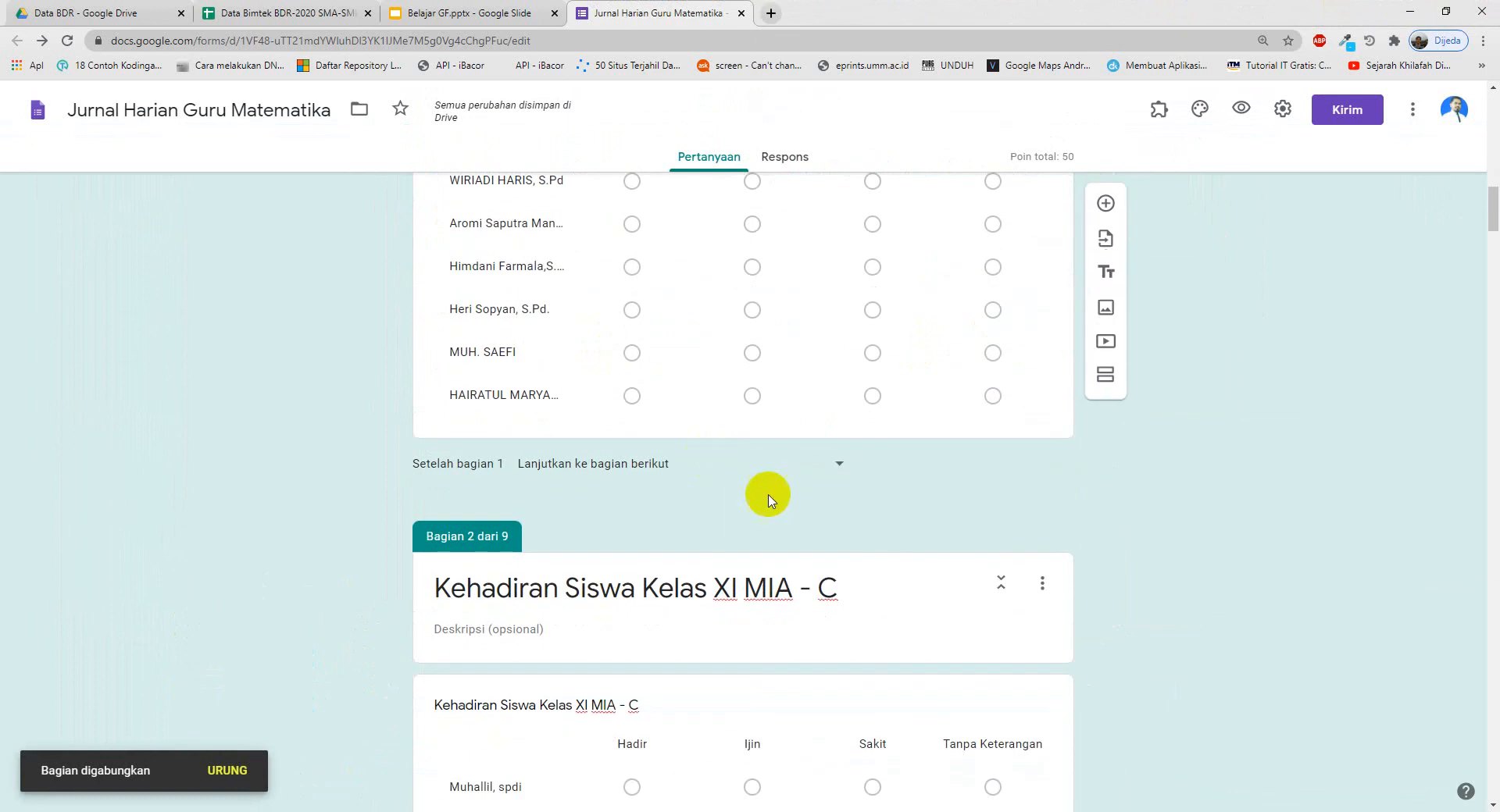
click(1042, 583)
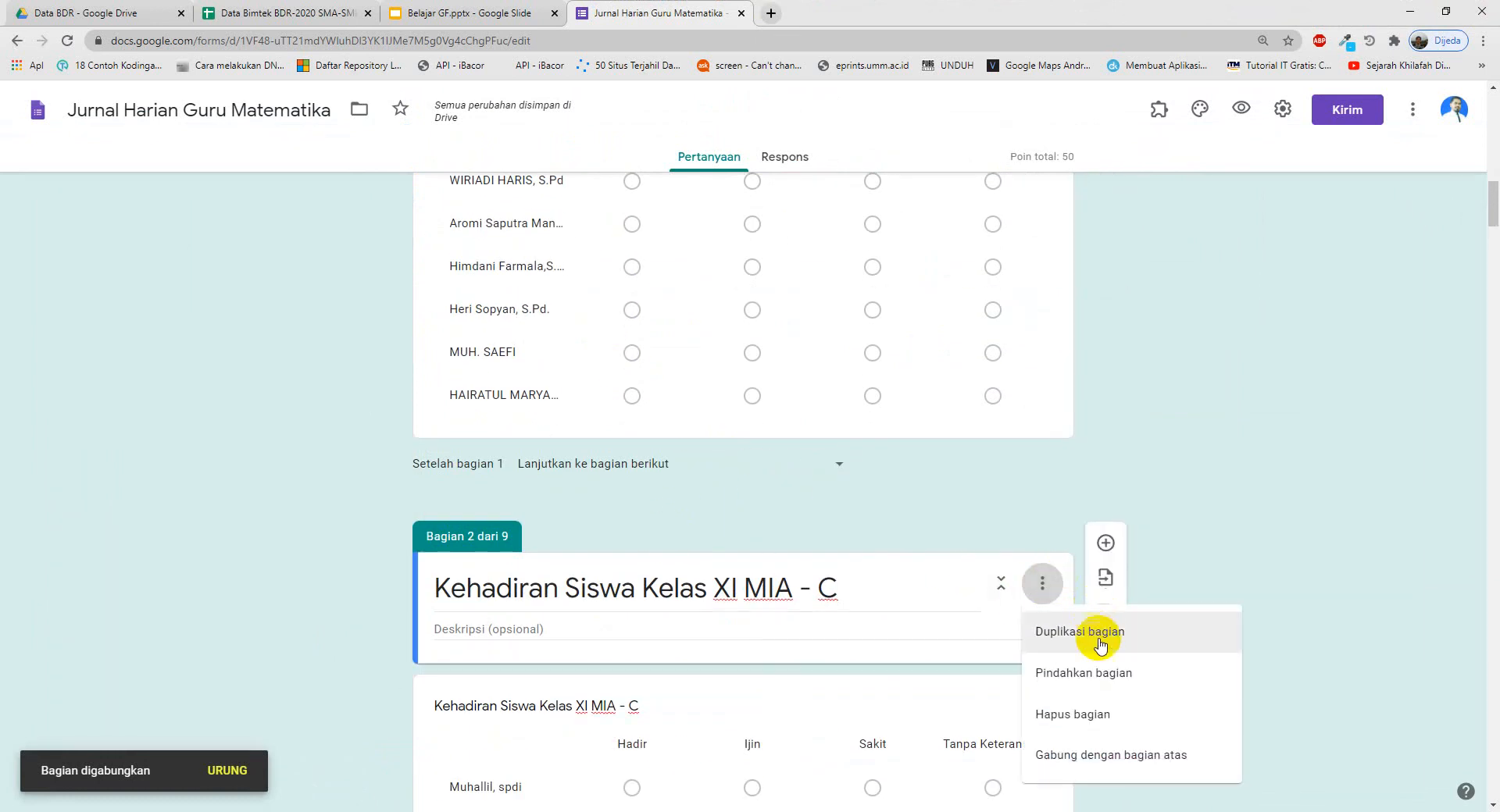
click(1090, 770)
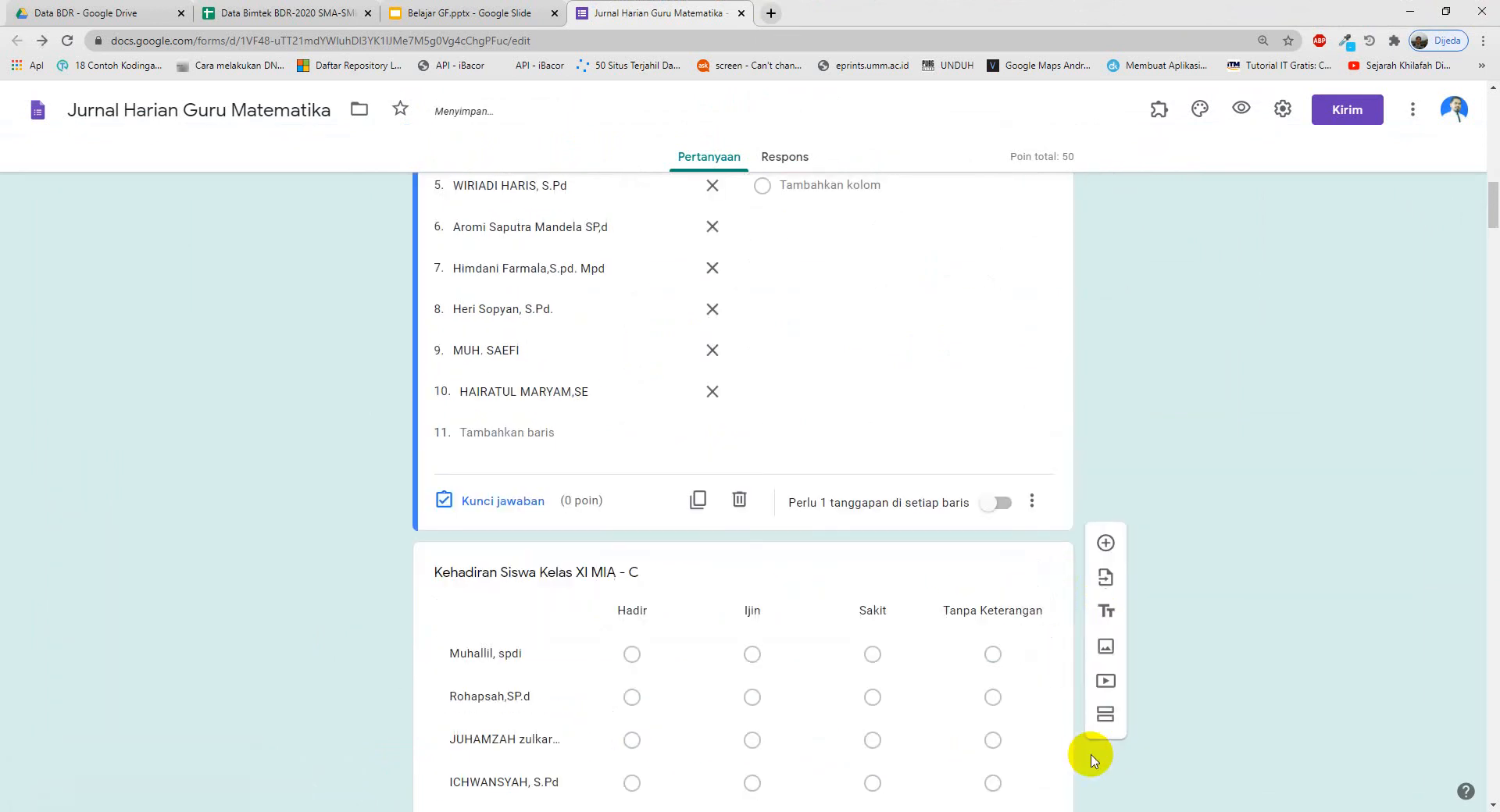
- Merge the Materi section, which follows the attendance grids, with the section above it
scroll(867, 617, down, 10)
click(1031, 358)
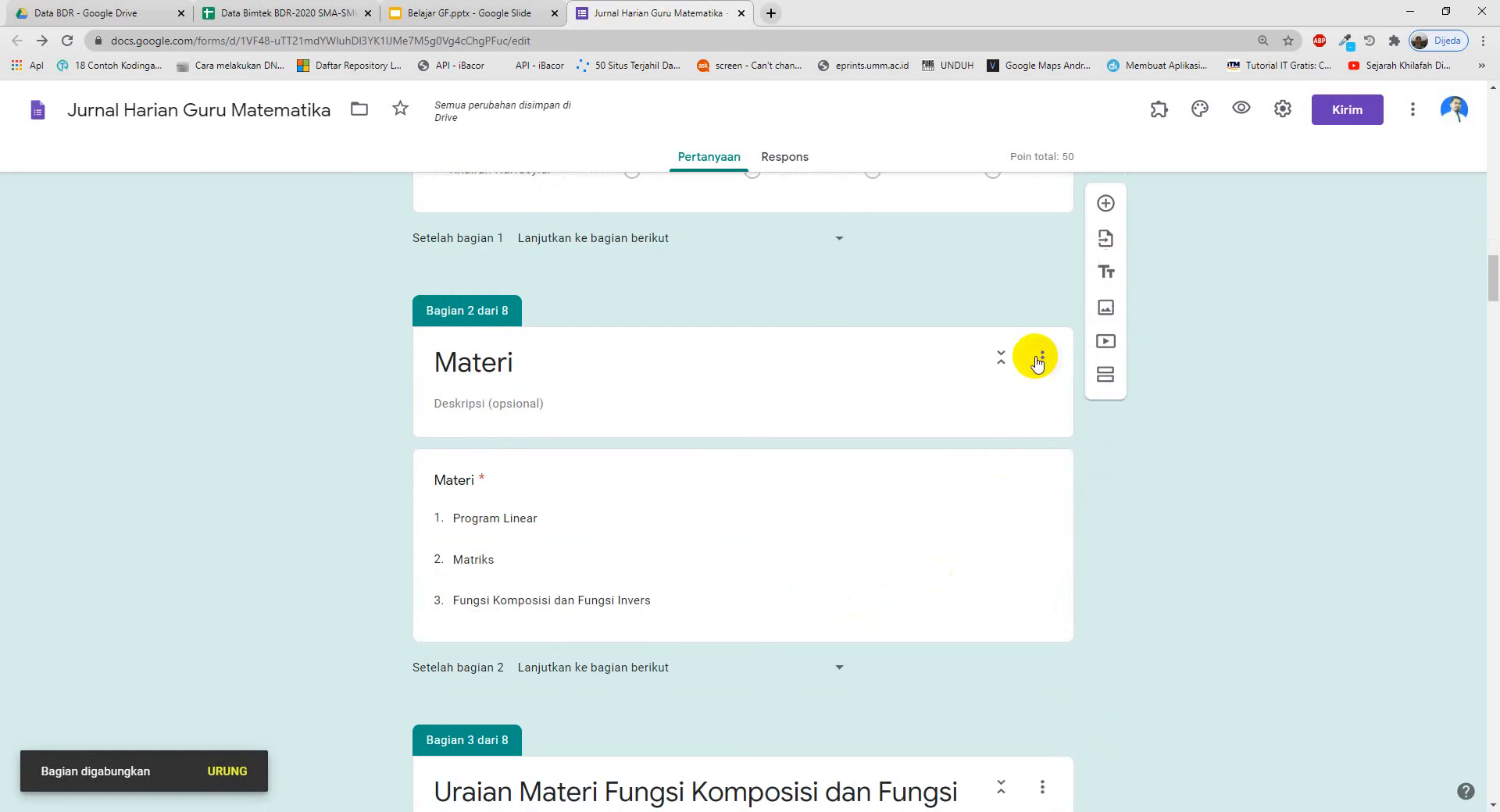
scroll(1040, 365, down, 1)
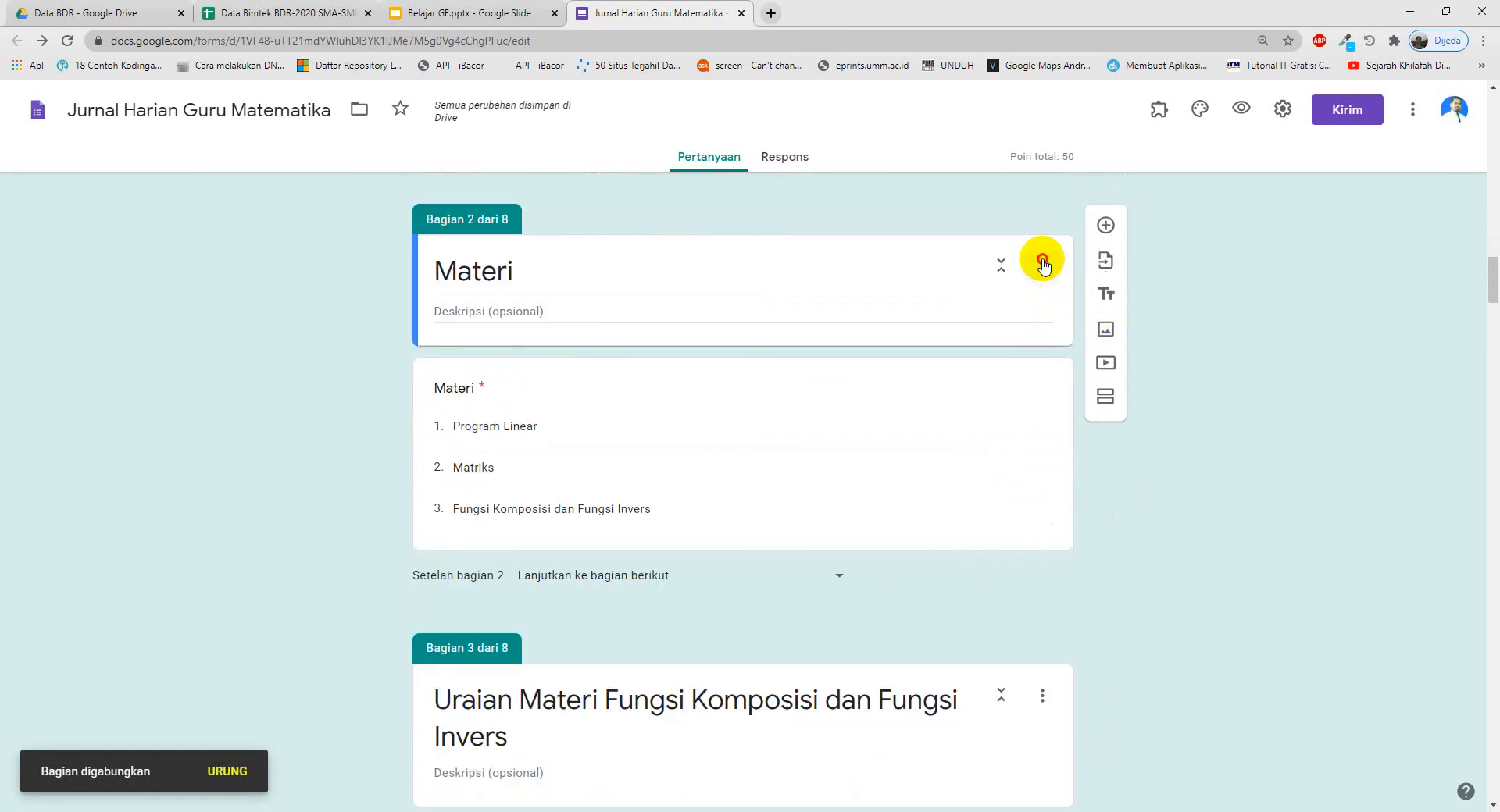
click(1042, 265)
click(1074, 439)
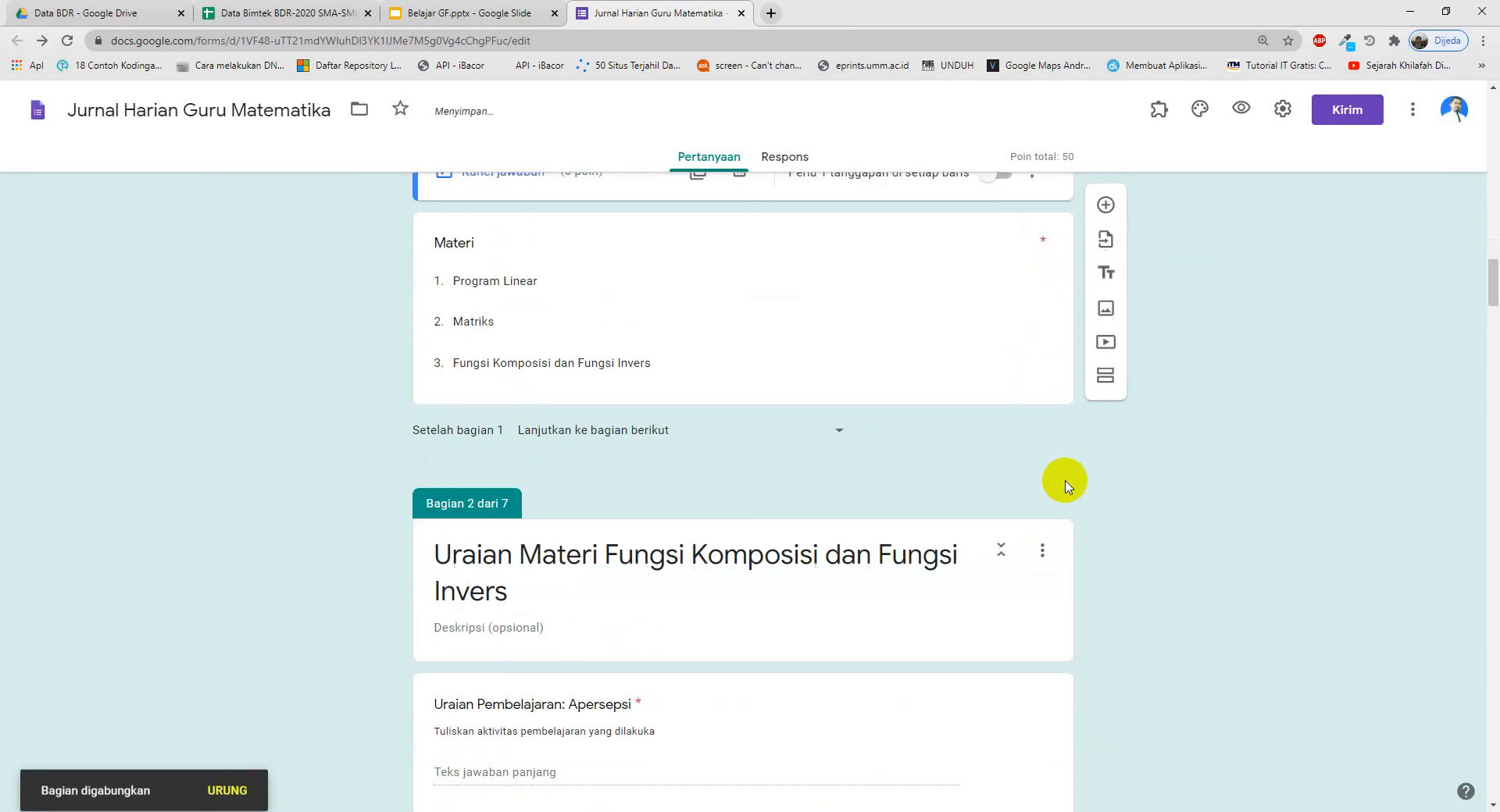
- Merge the Uraian Materi Fungsi Komposisi dan Fungsi Invers and Uraian Materi Program Linear sections in turn with the section above
scroll(1030, 548, down, 1)
click(1045, 478)
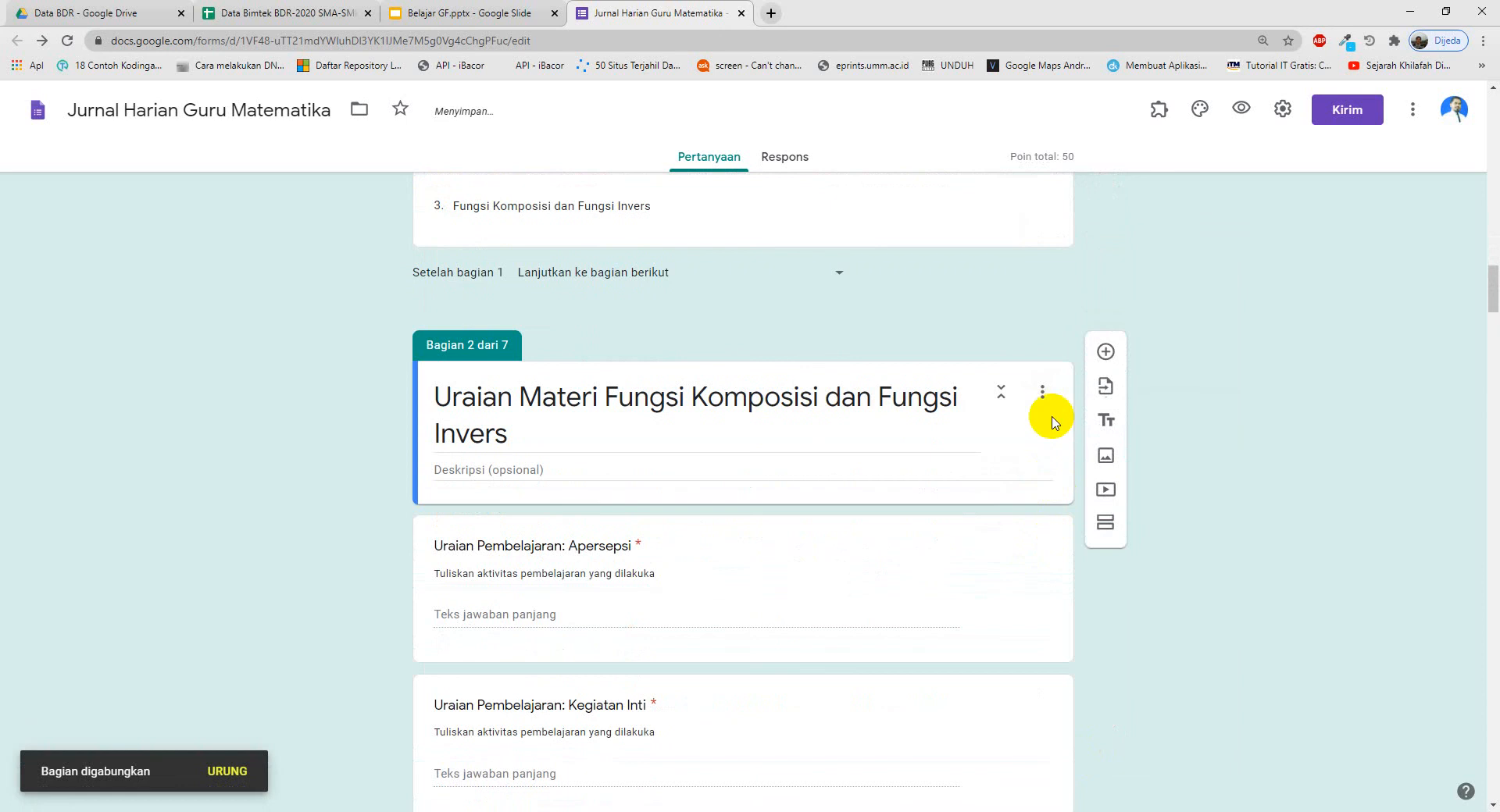
click(1045, 389)
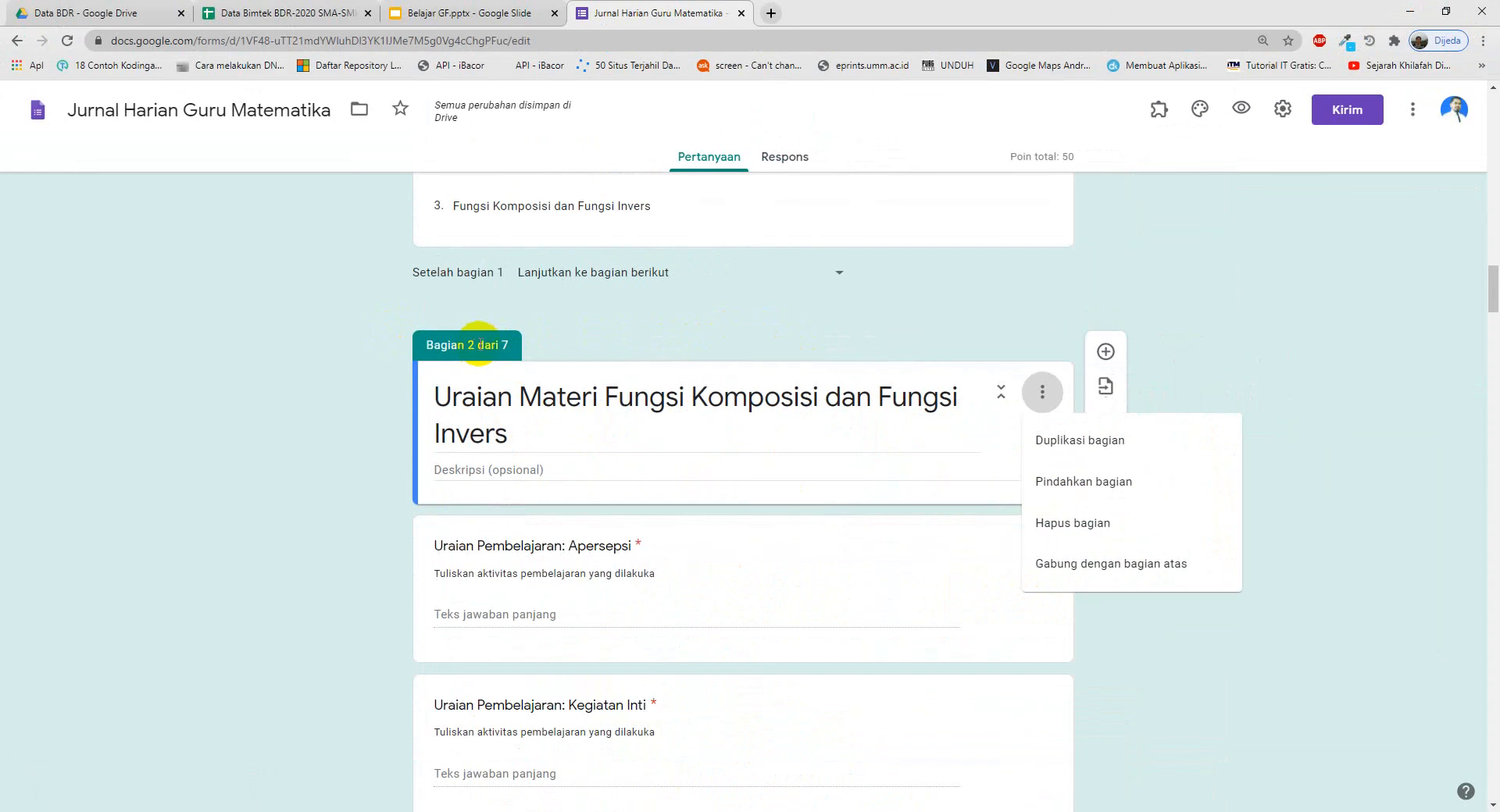
click(1062, 559)
scroll(982, 578, down, 15)
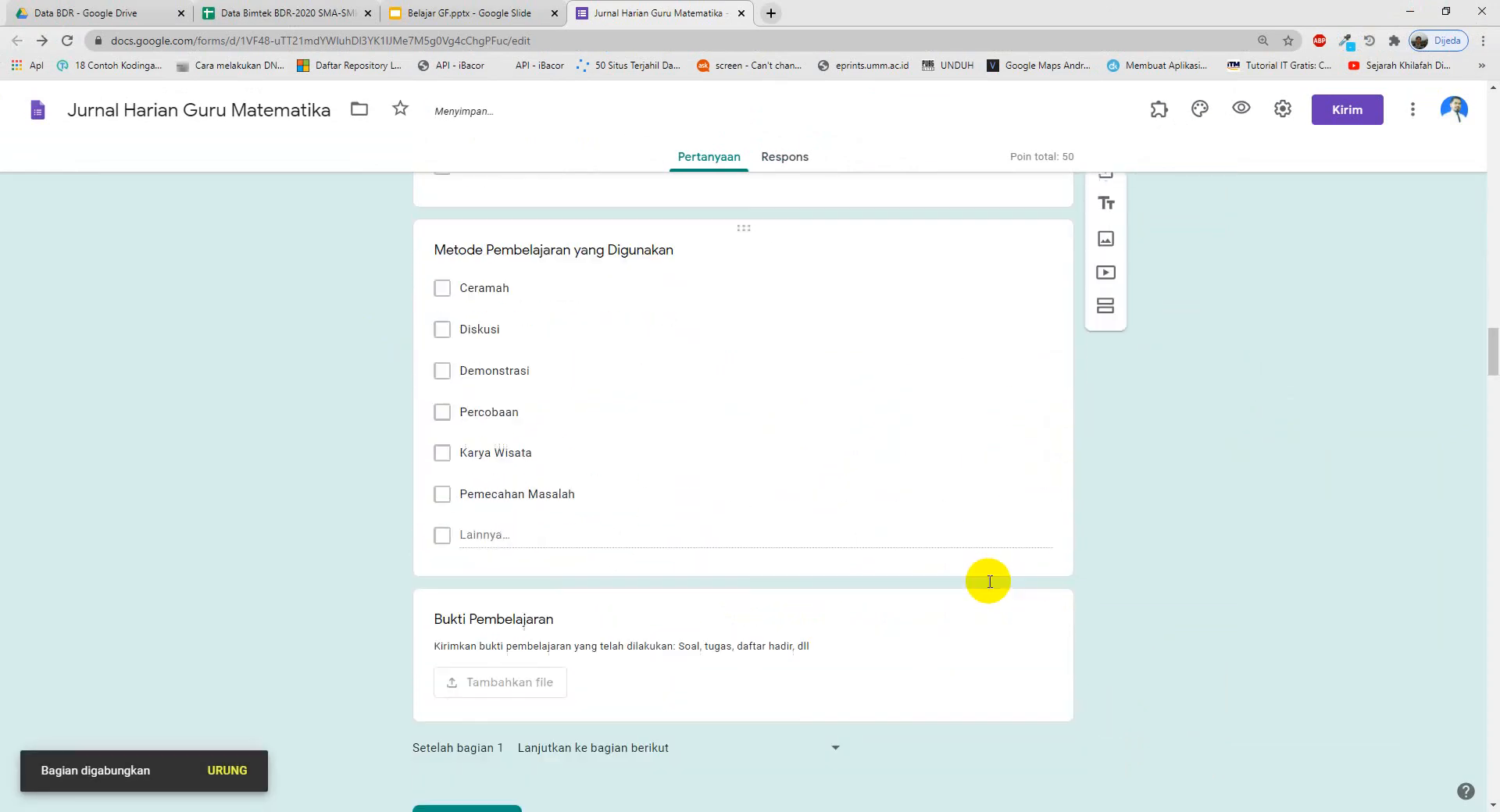
click(1042, 467)
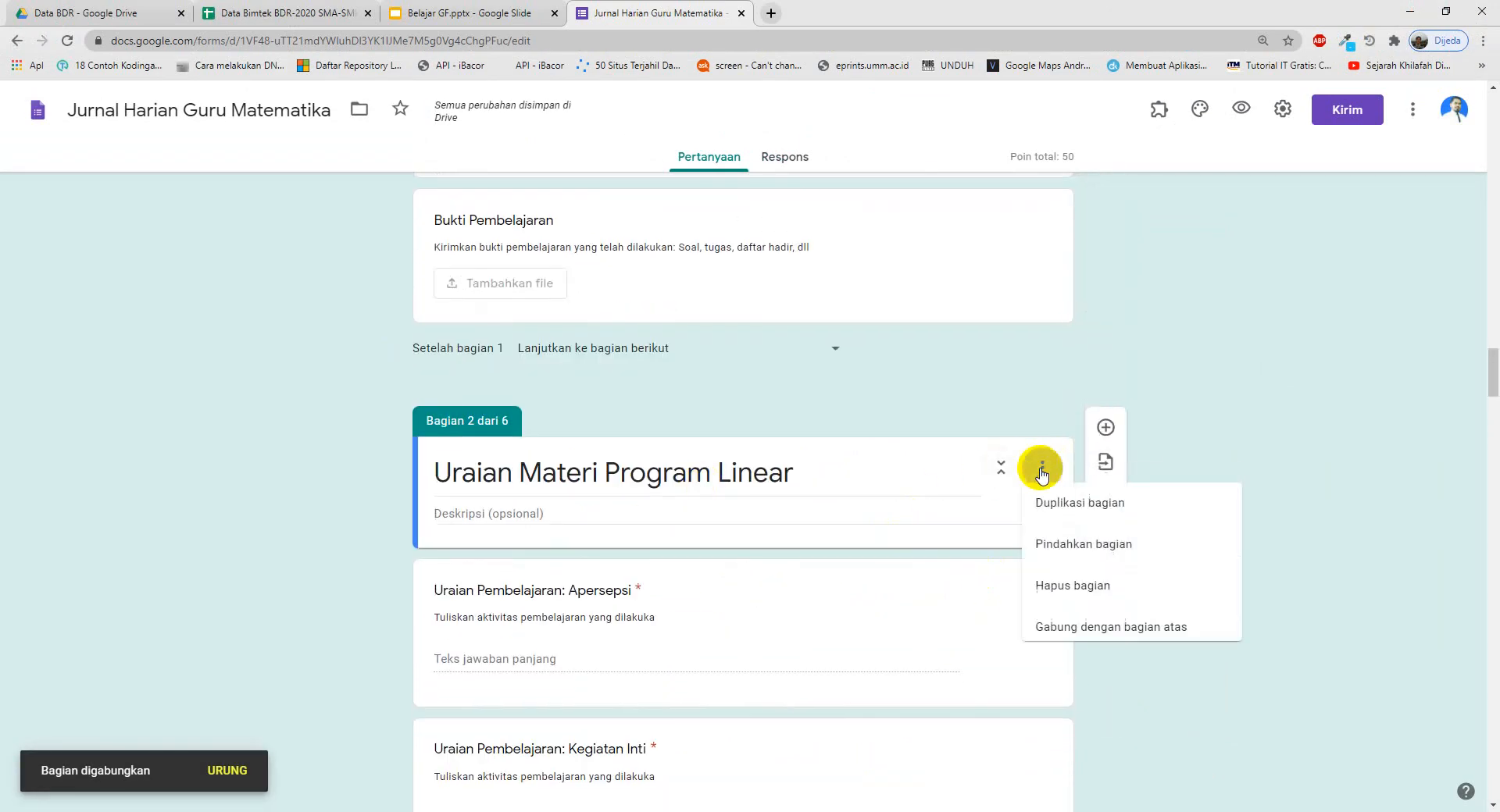
click(1096, 639)
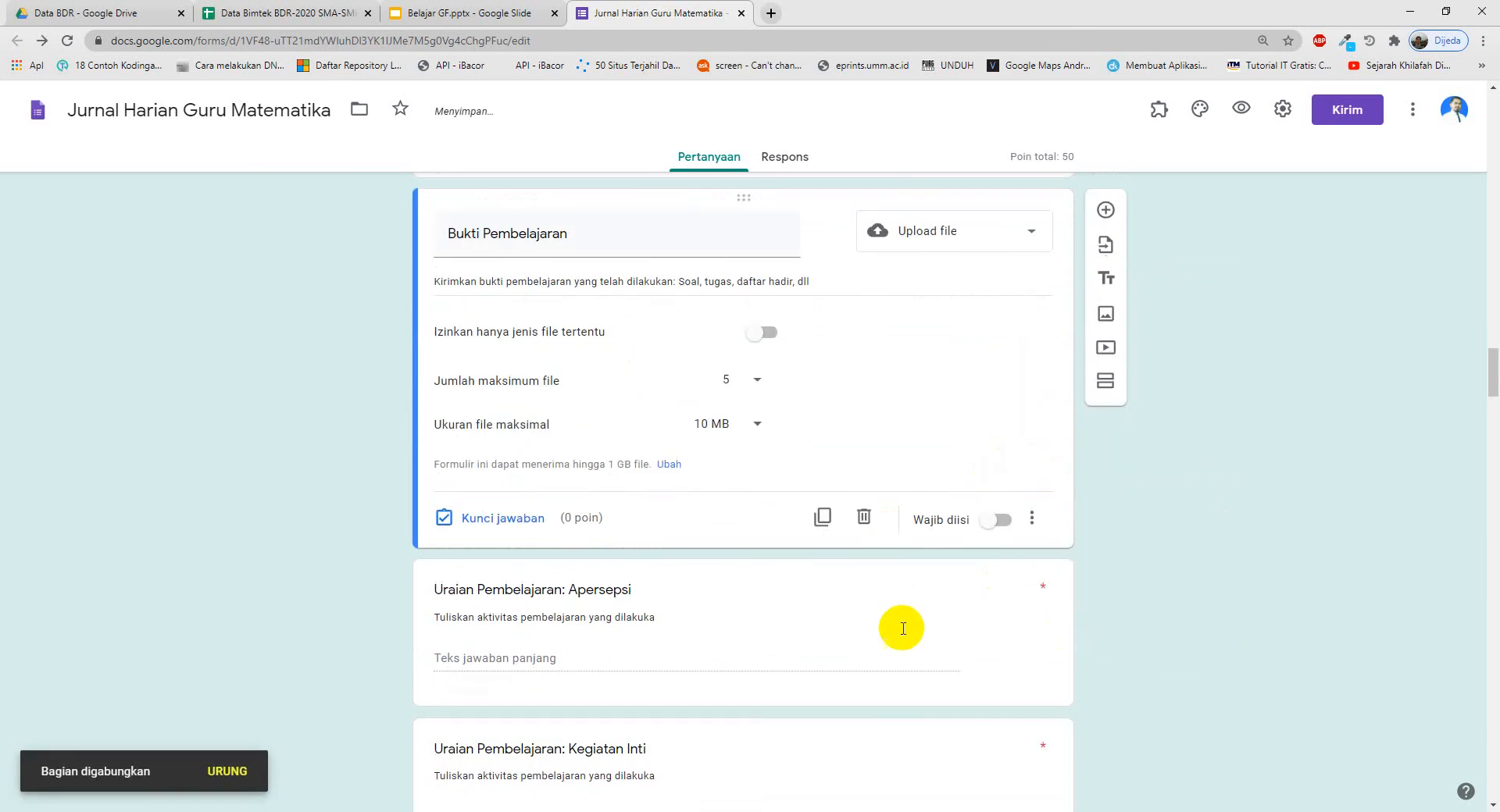
- Merge the Uraian Materi Matriks section with the section above it
scroll(906, 628, down, 7)
scroll(930, 640, down, 12)
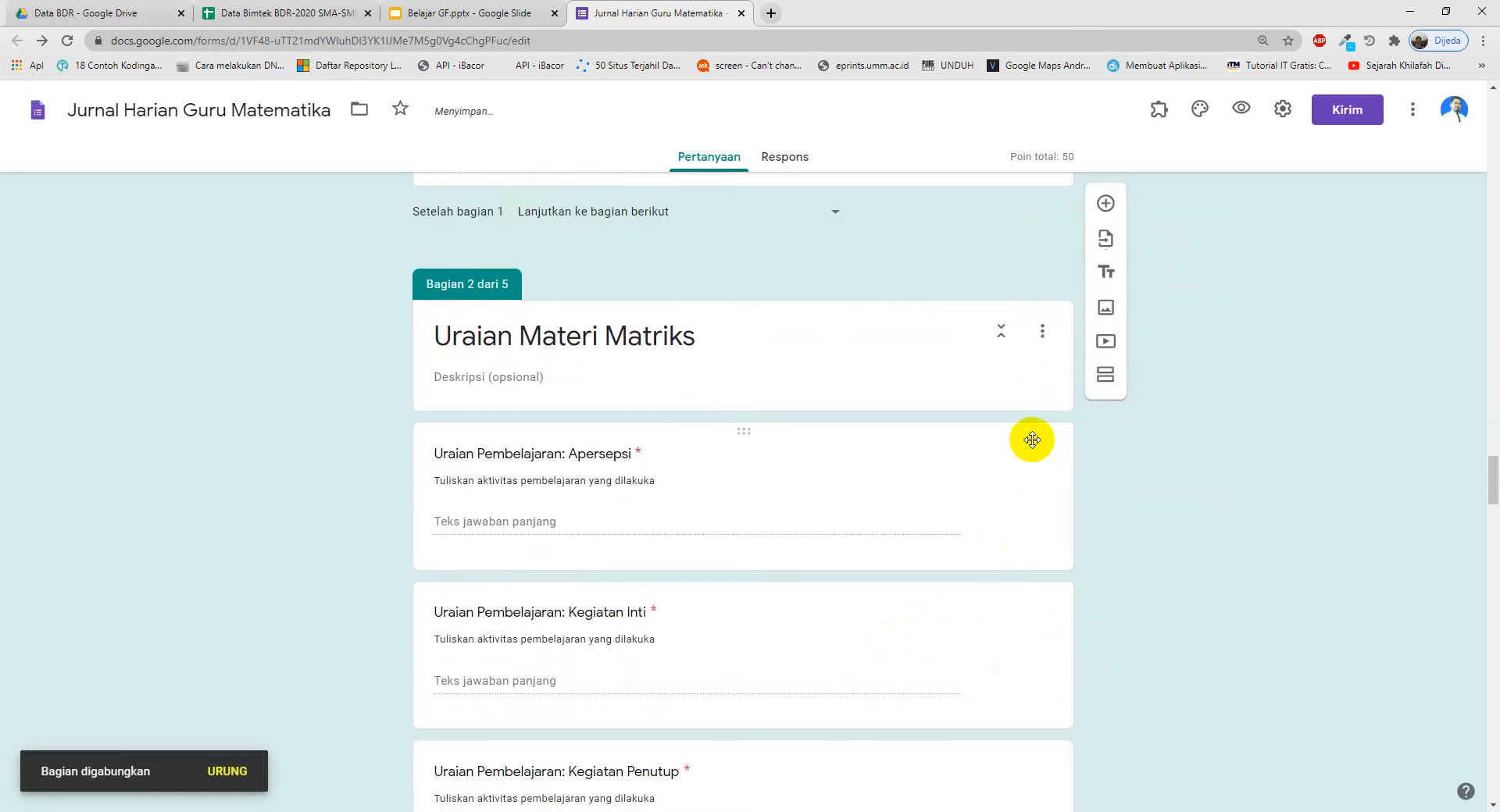
click(1042, 339)
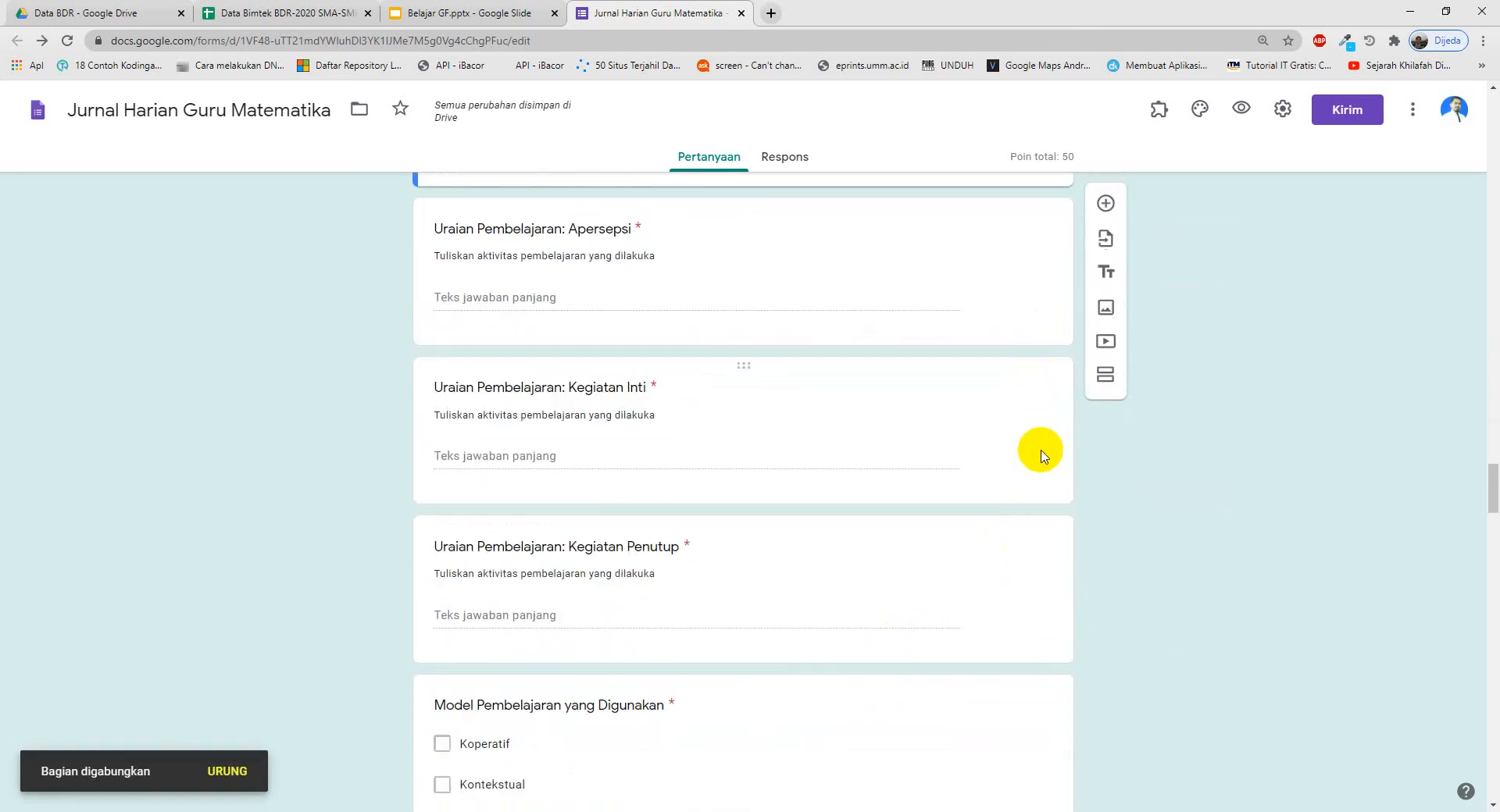
scroll(1043, 470, up, 3)
scroll(1047, 473, up, 1)
click(1046, 420)
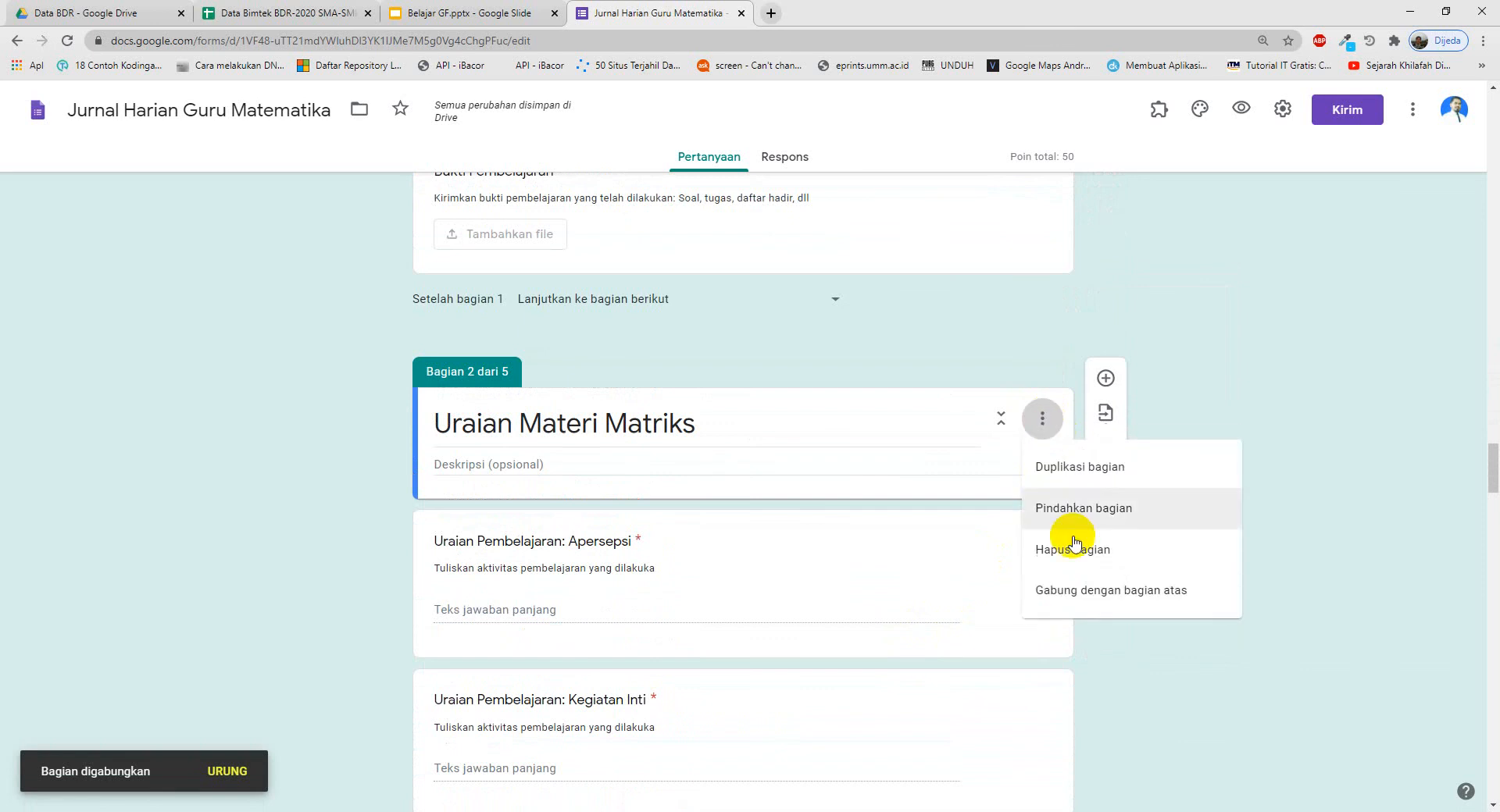
click(1067, 592)
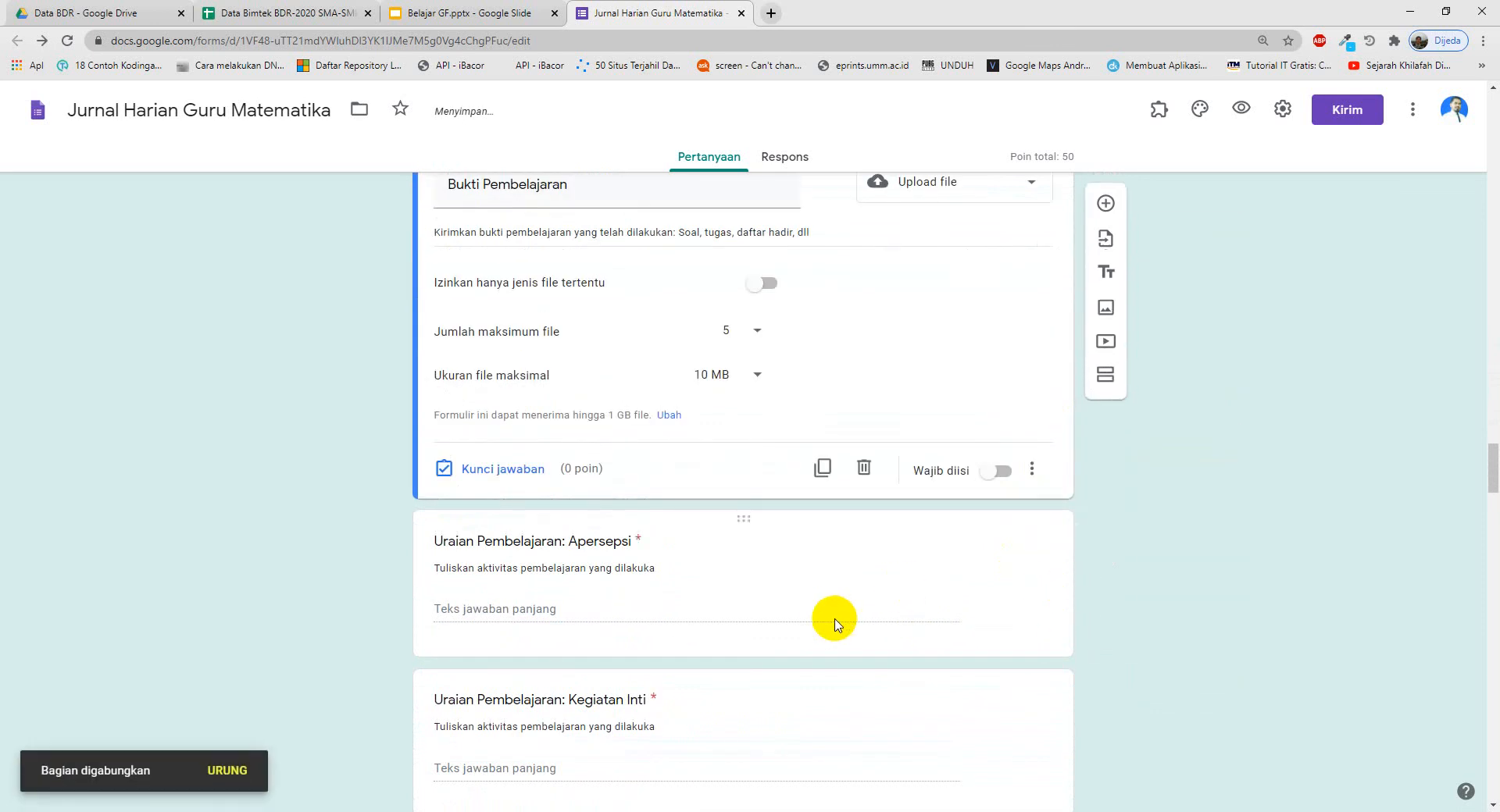
- Merge the Evaluasi Materi Program Linear and Evaluasi Materi Matriks sections in turn with the section above
scroll(830, 615, down, 20)
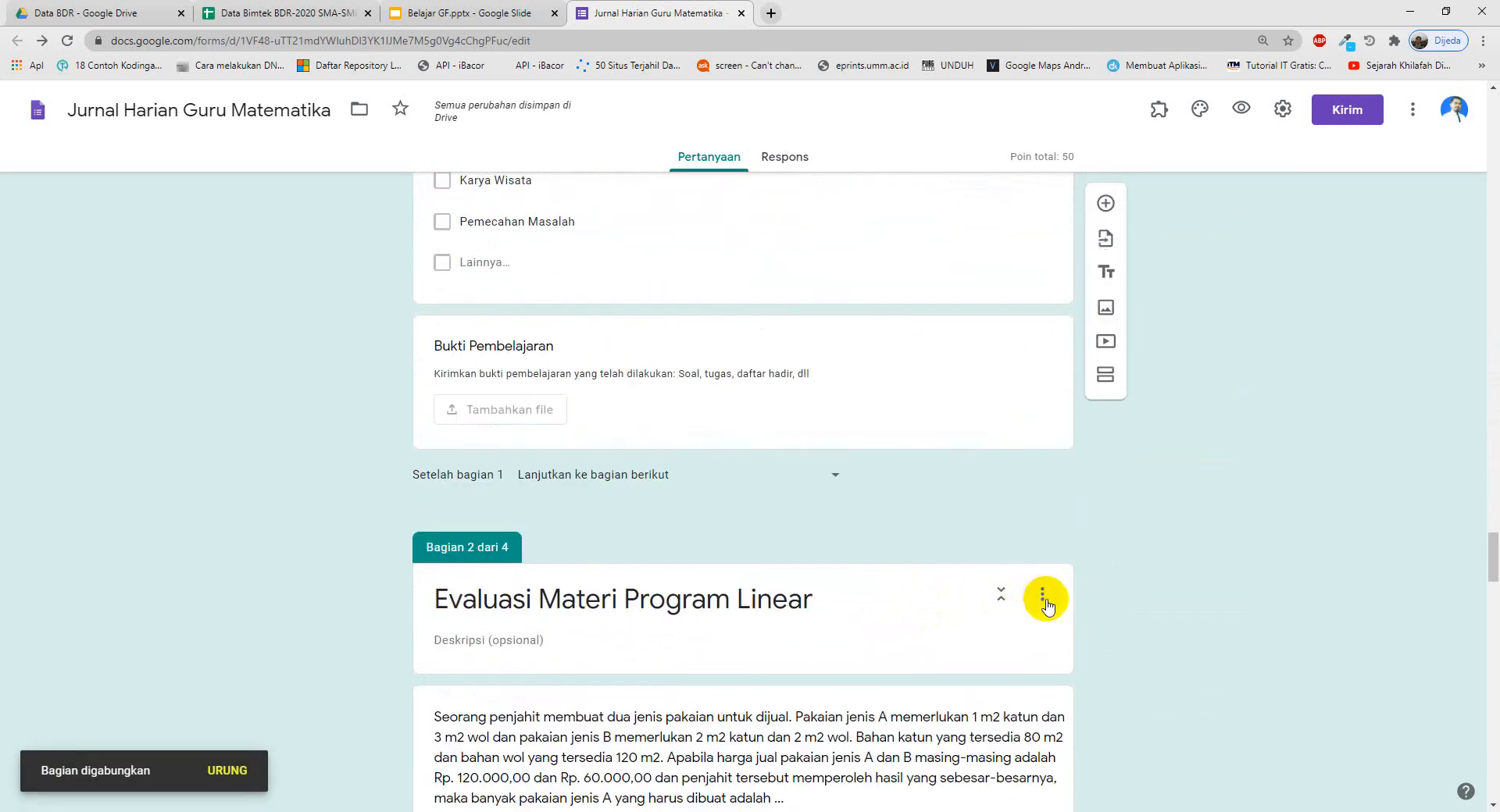
click(1042, 595)
click(1070, 766)
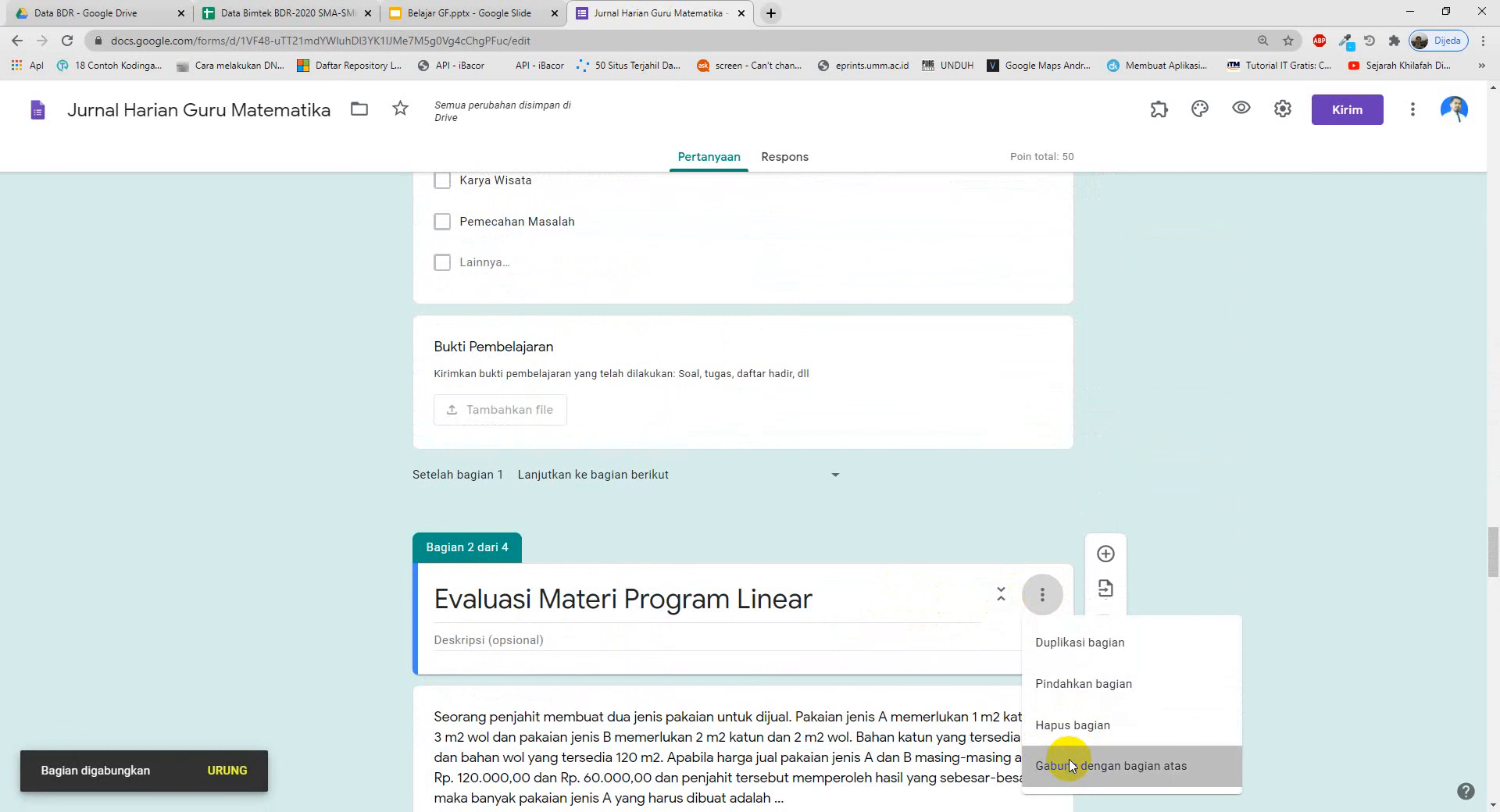
scroll(1015, 734, down, 10)
scroll(990, 695, down, 6)
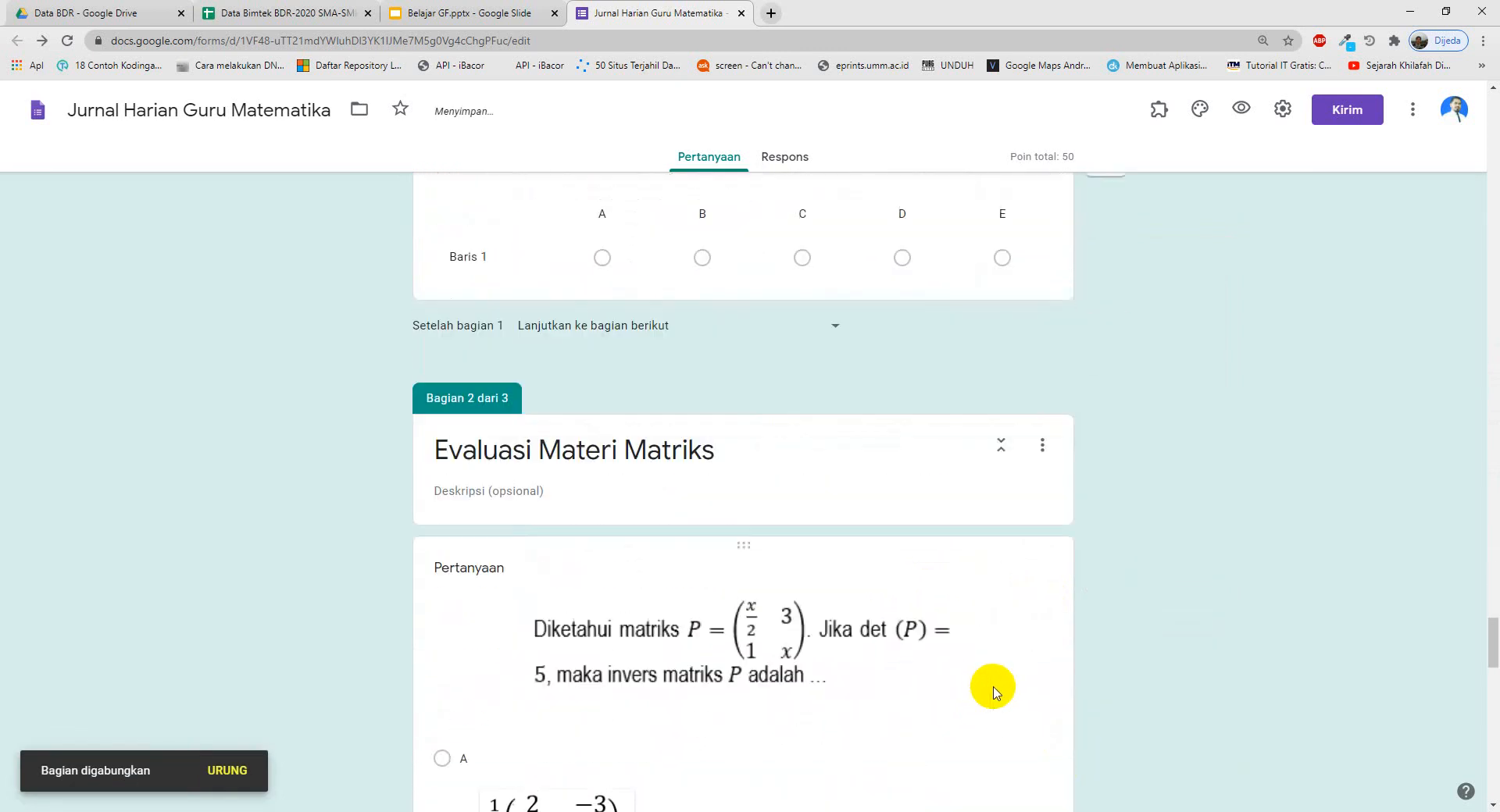
click(1041, 445)
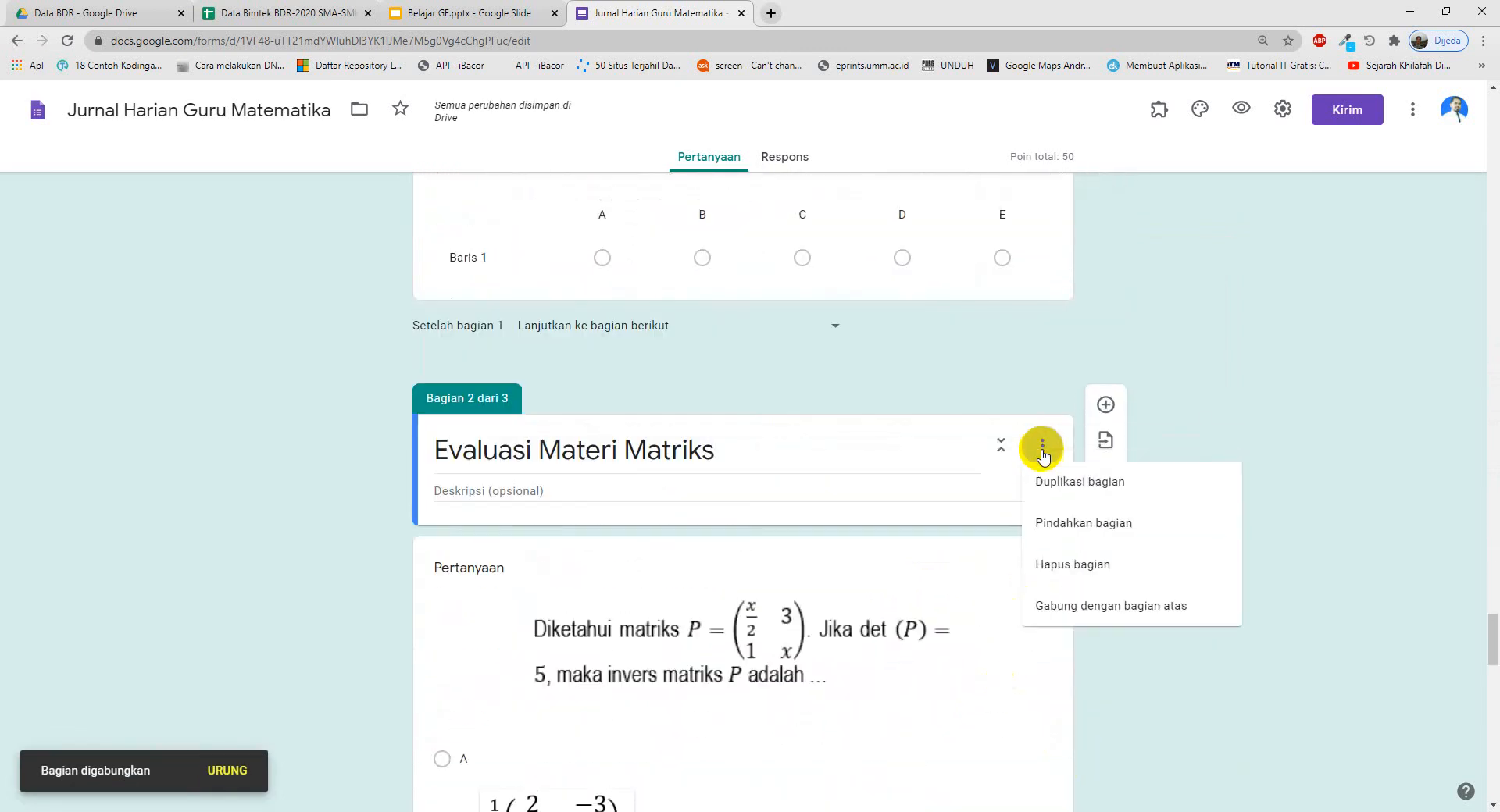
click(1052, 614)
- Merge the Evaluasi Materi Fungsi Komposisi dan Fungsi Invers section with the section above it
scroll(988, 603, down, 15)
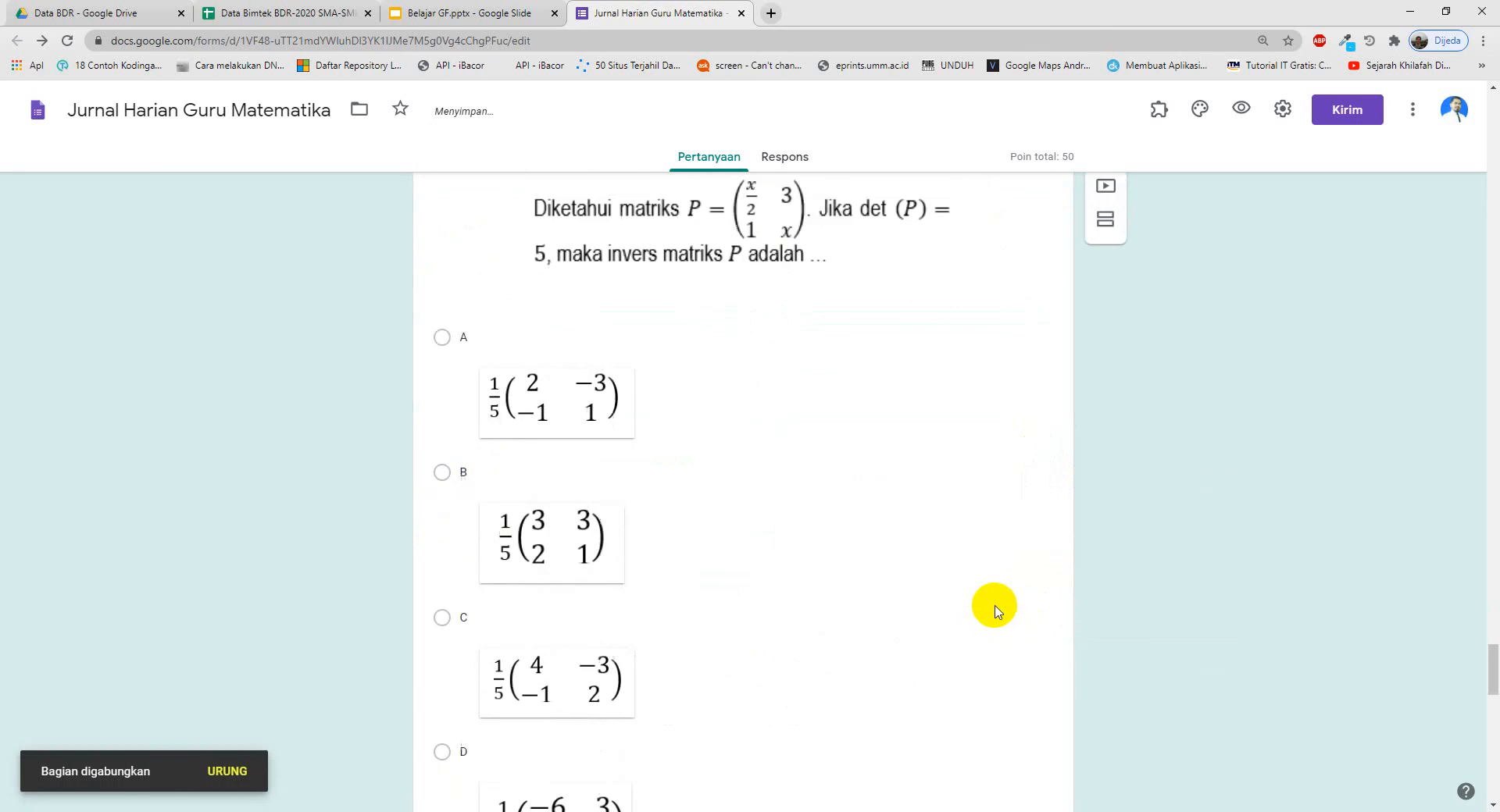
click(1048, 388)
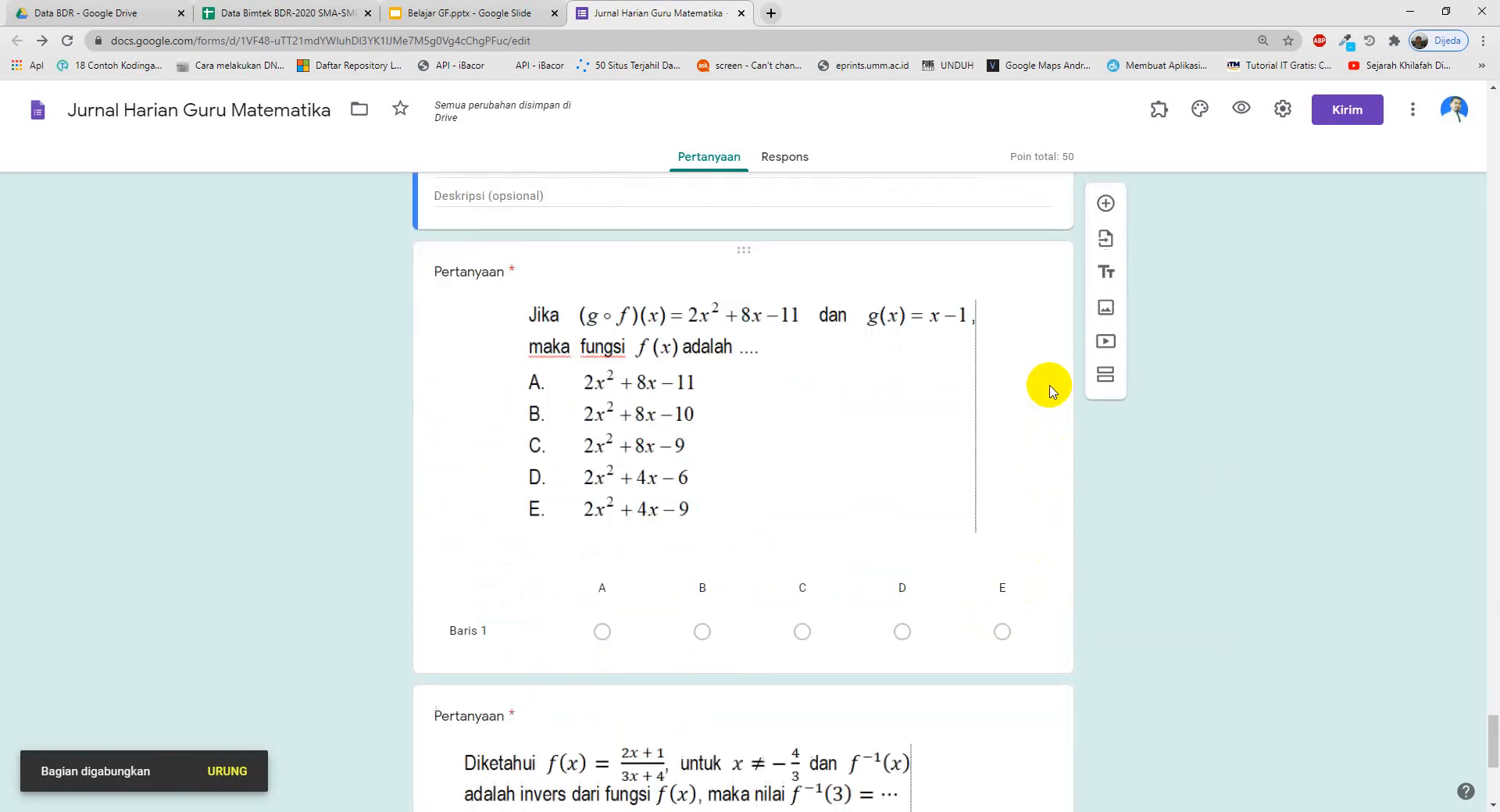
scroll(1047, 313, up, 4)
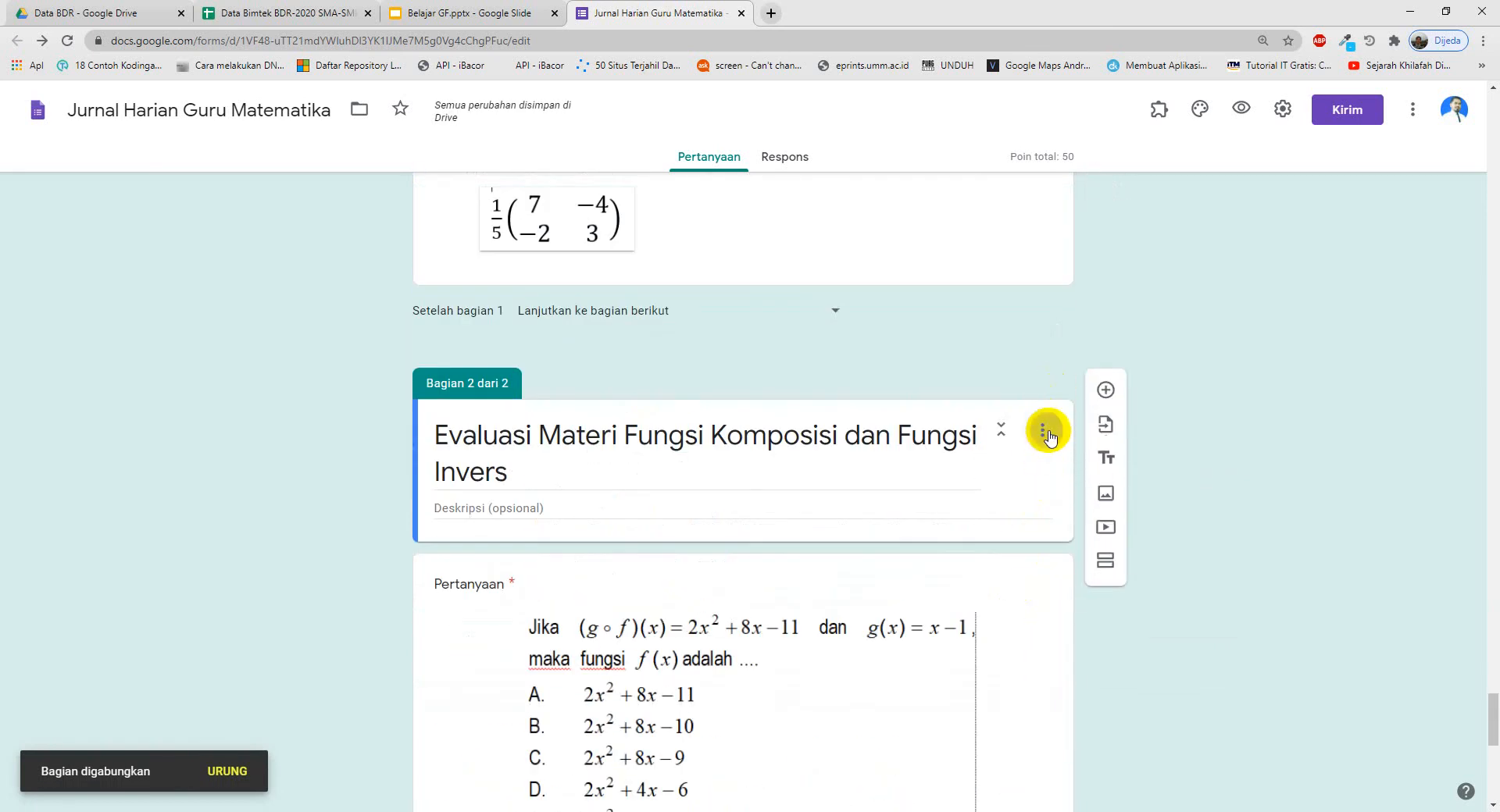
click(1043, 432)
click(1085, 600)
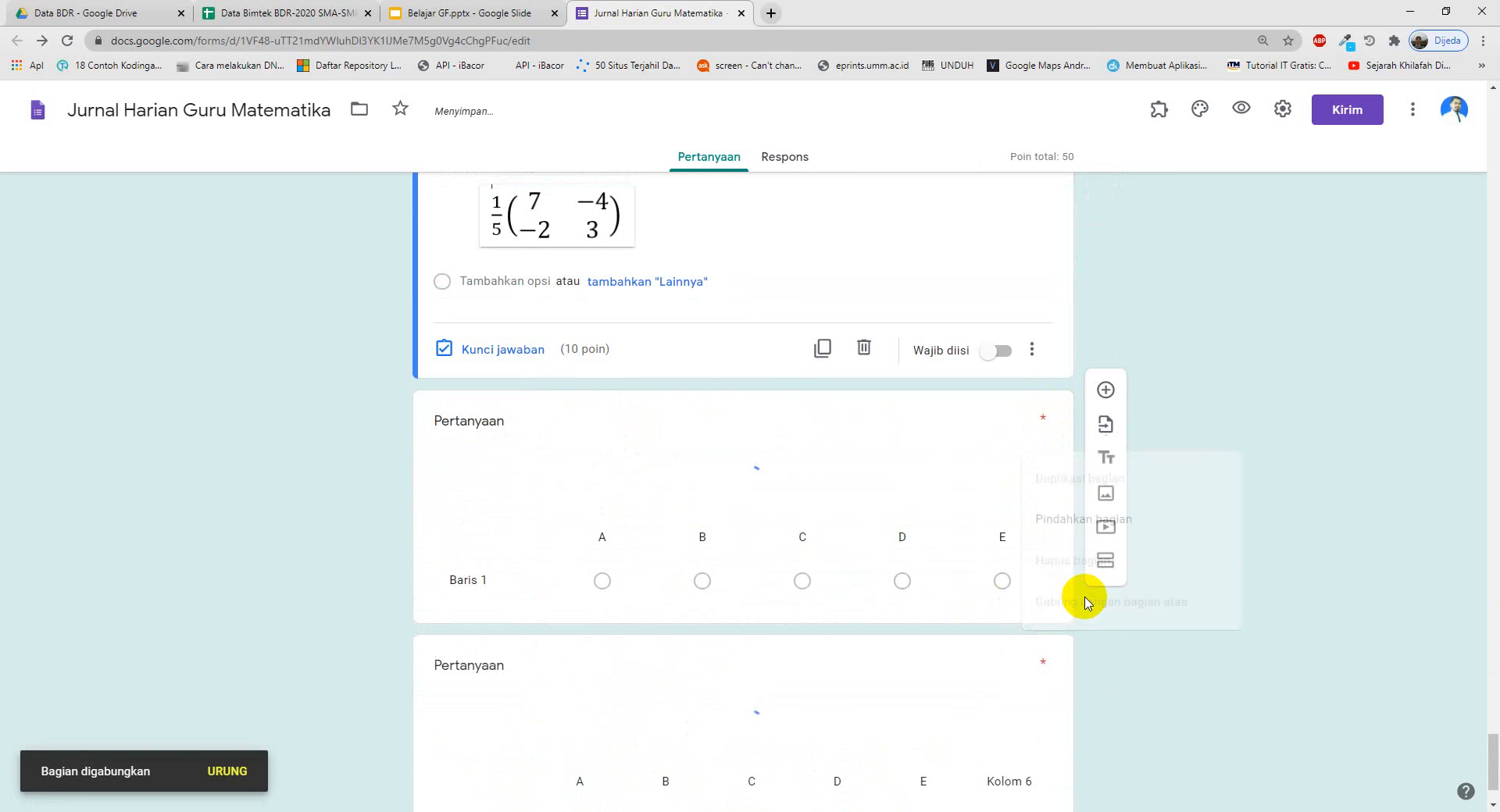
- Review the merged form from its last question back up to the title, checking for remaining section breaks
scroll(890, 551, down, 7)
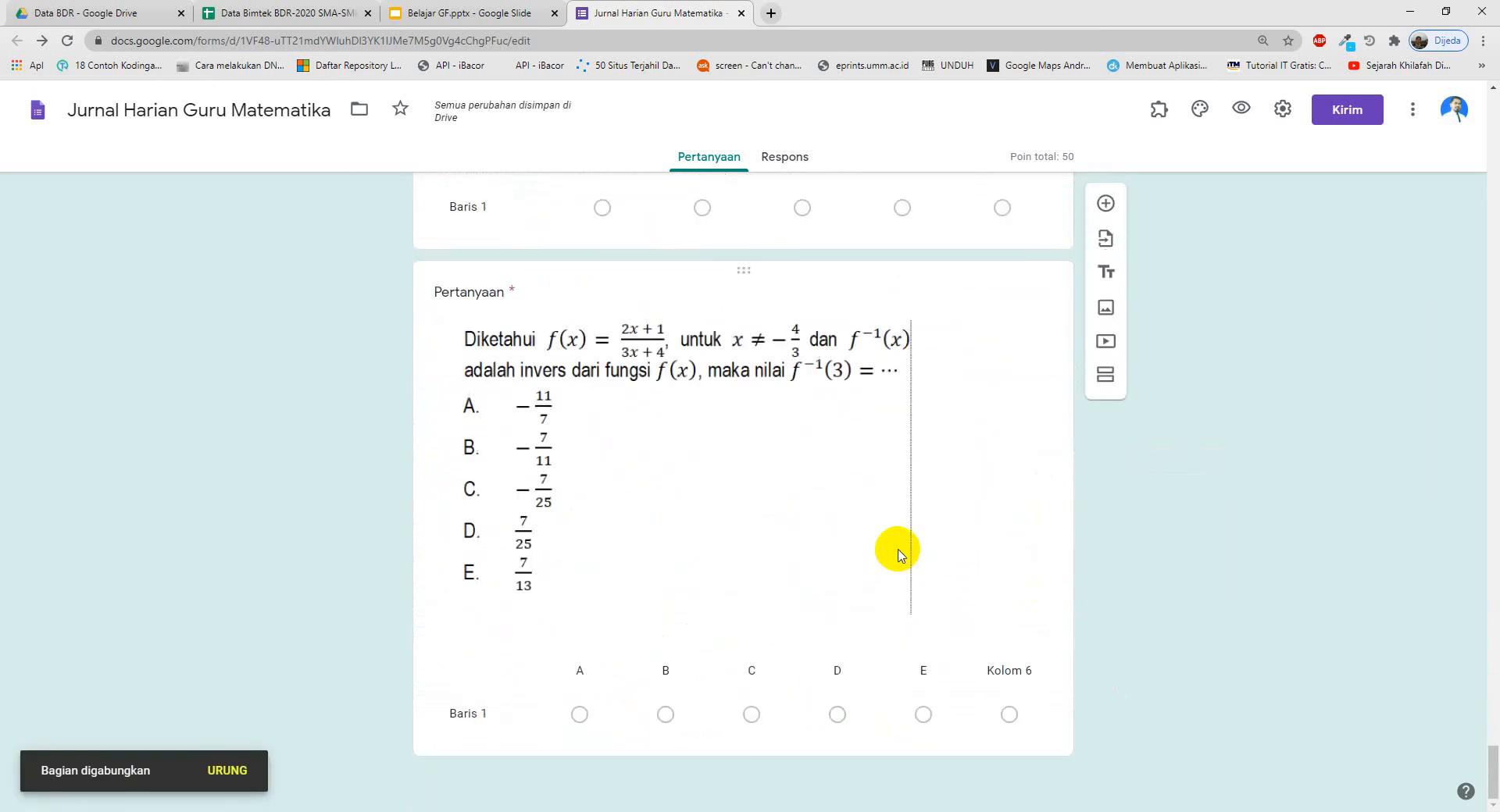
scroll(898, 551, up, 15)
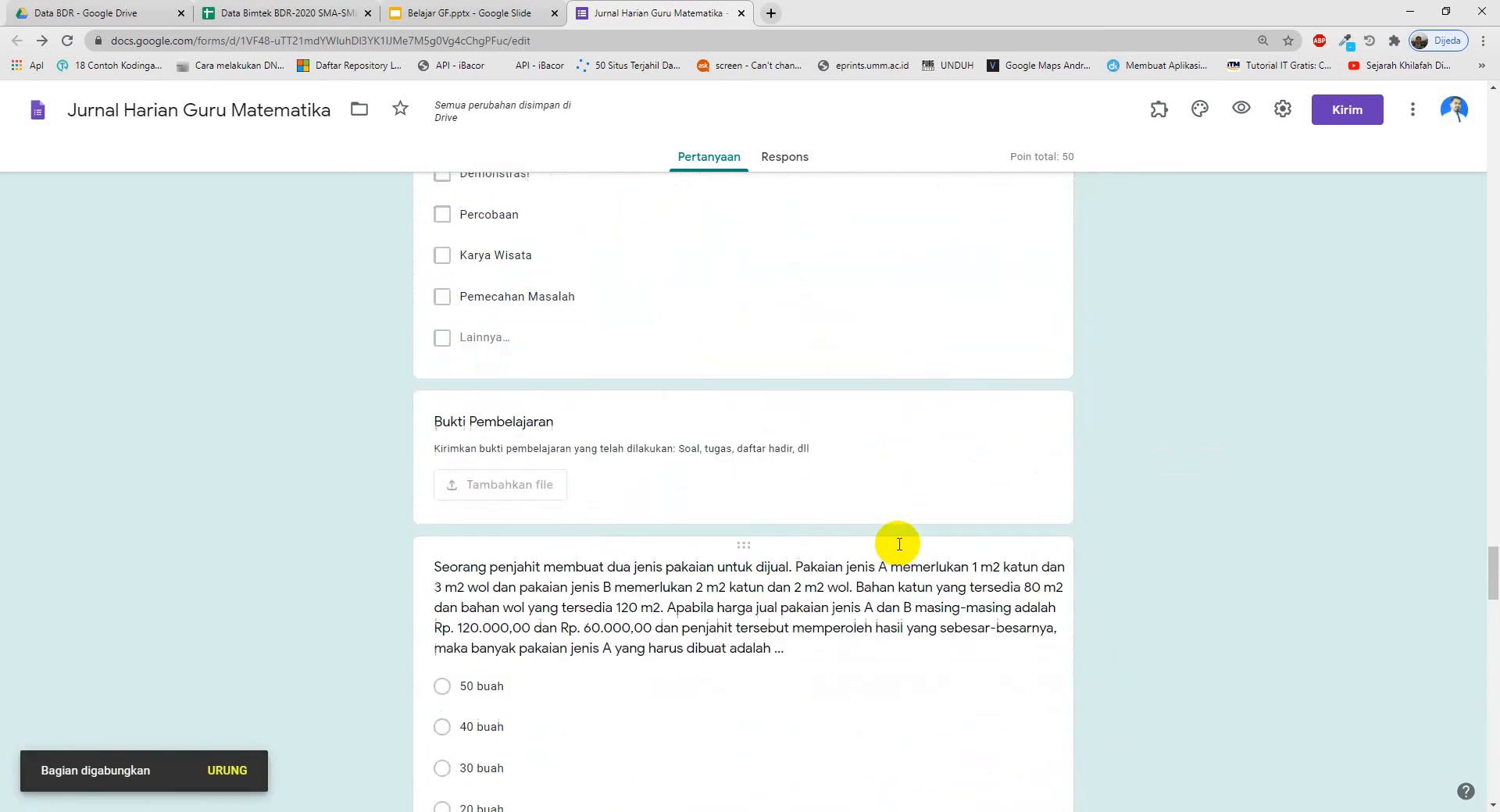
scroll(898, 546, up, 15)
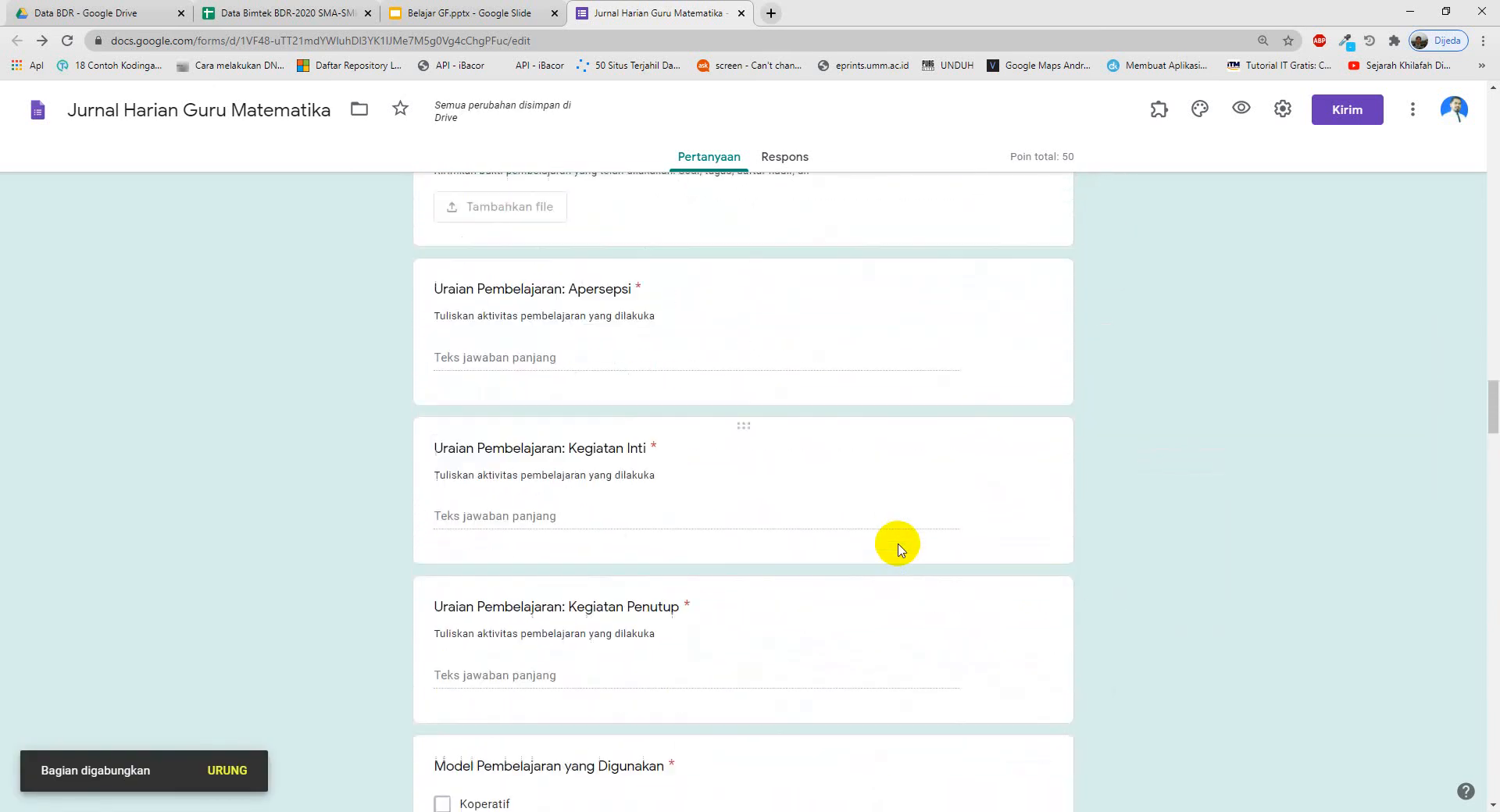
scroll(899, 549, up, 15)
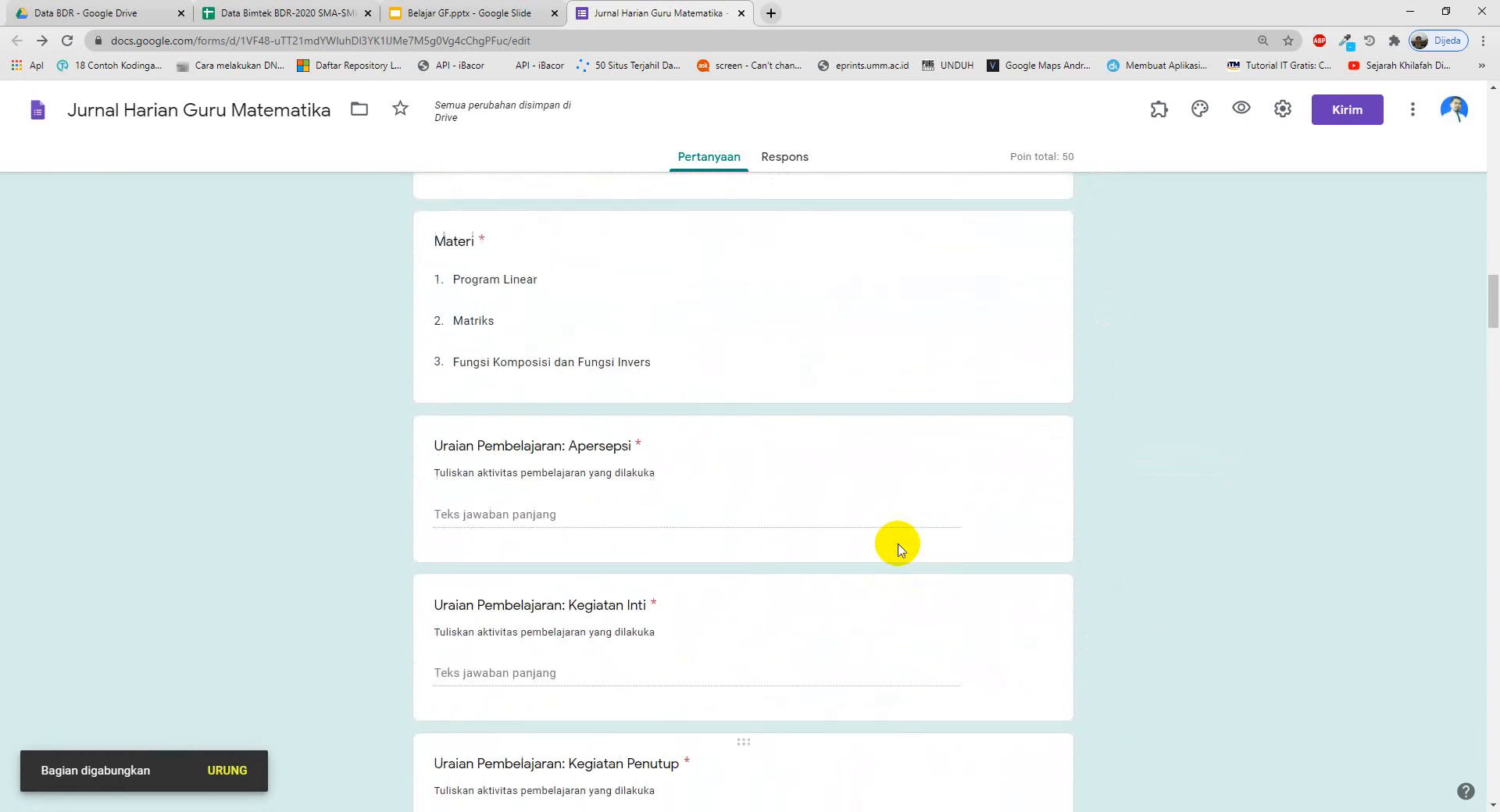
scroll(899, 549, up, 15)
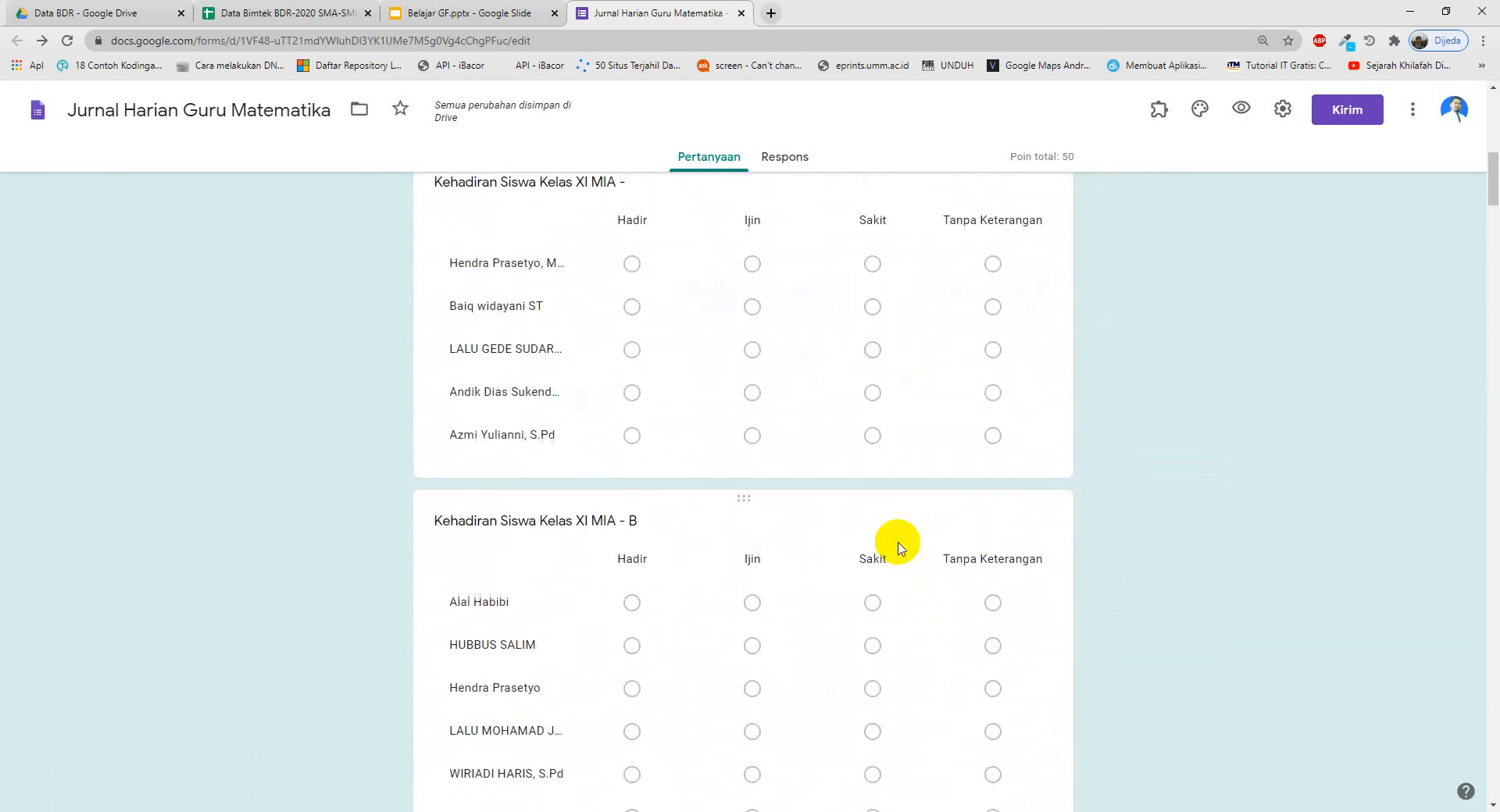
scroll(898, 547, up, 10)
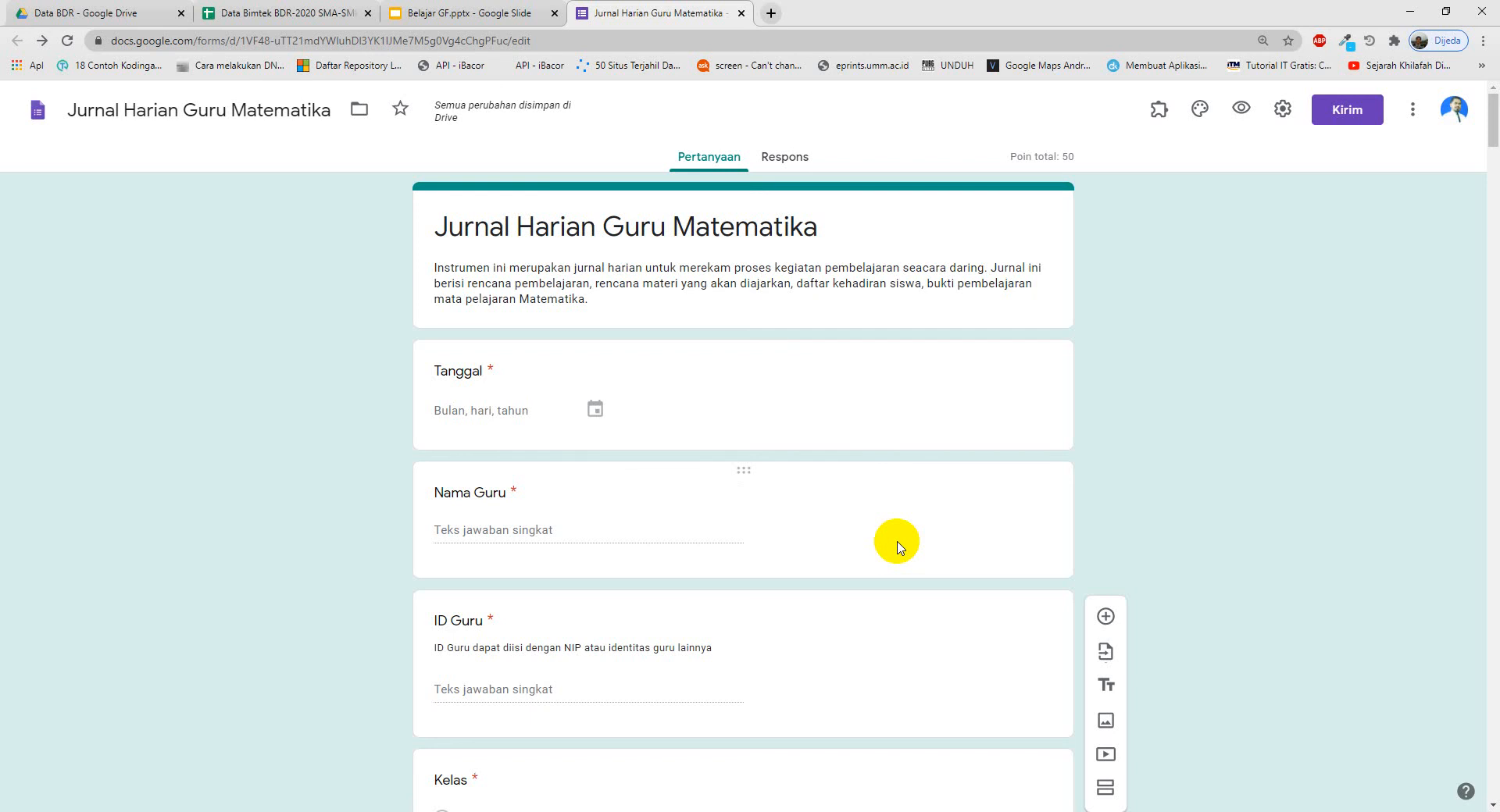
- Switch to the Belajar GF presentation in Google Slides and start presenting from the Topik slide in full screen
click(482, 13)
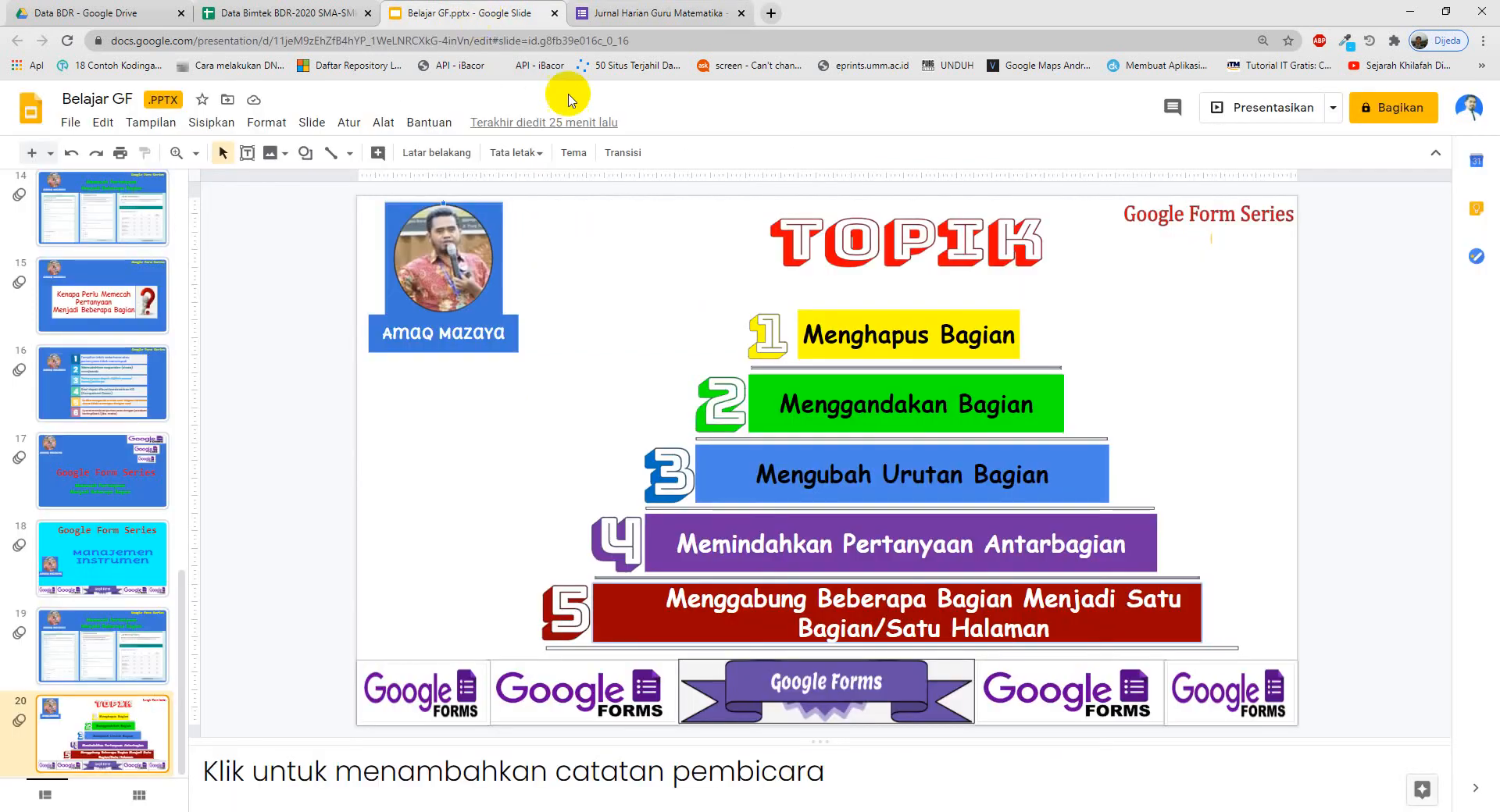
click(1270, 108)
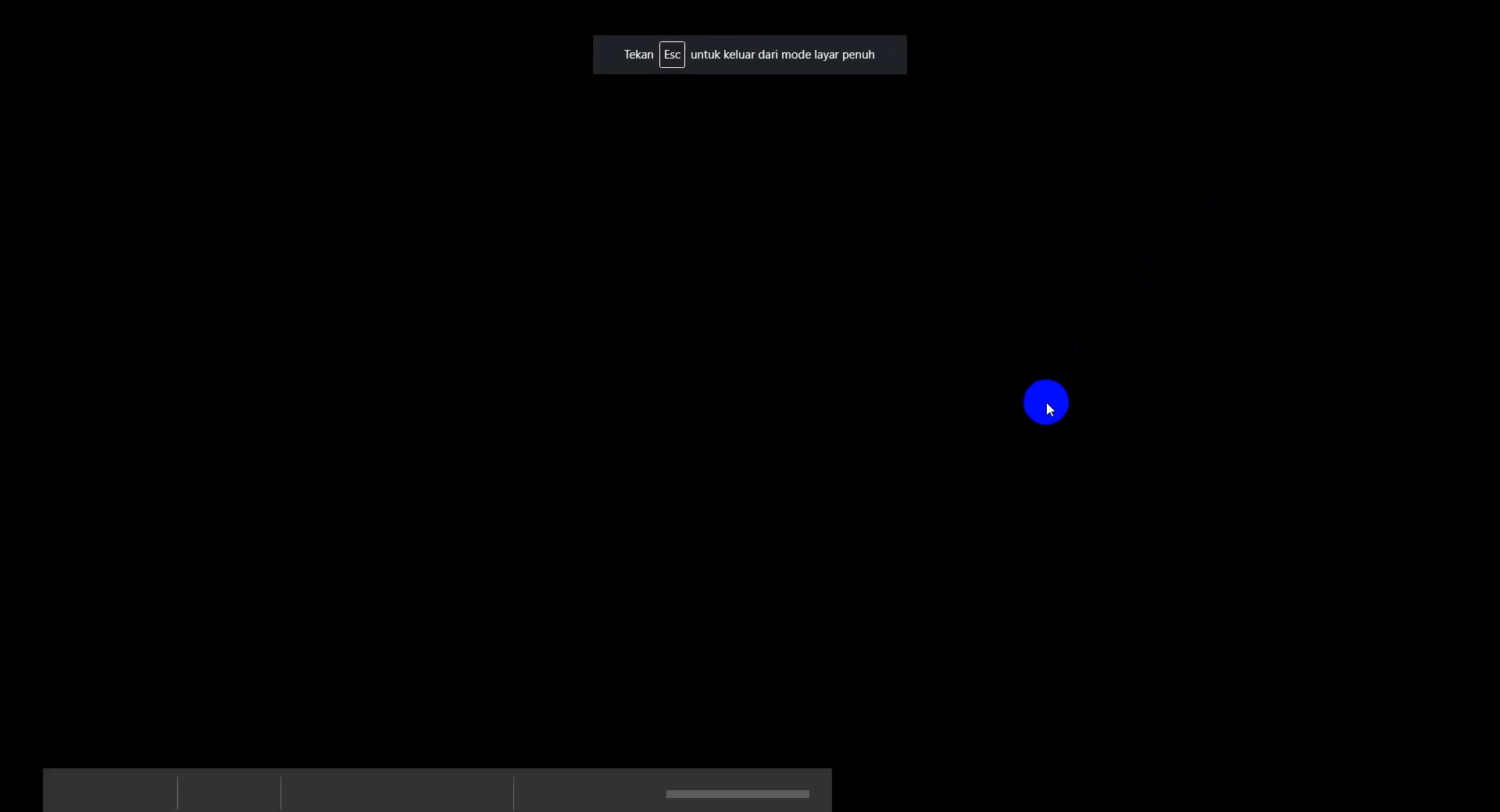